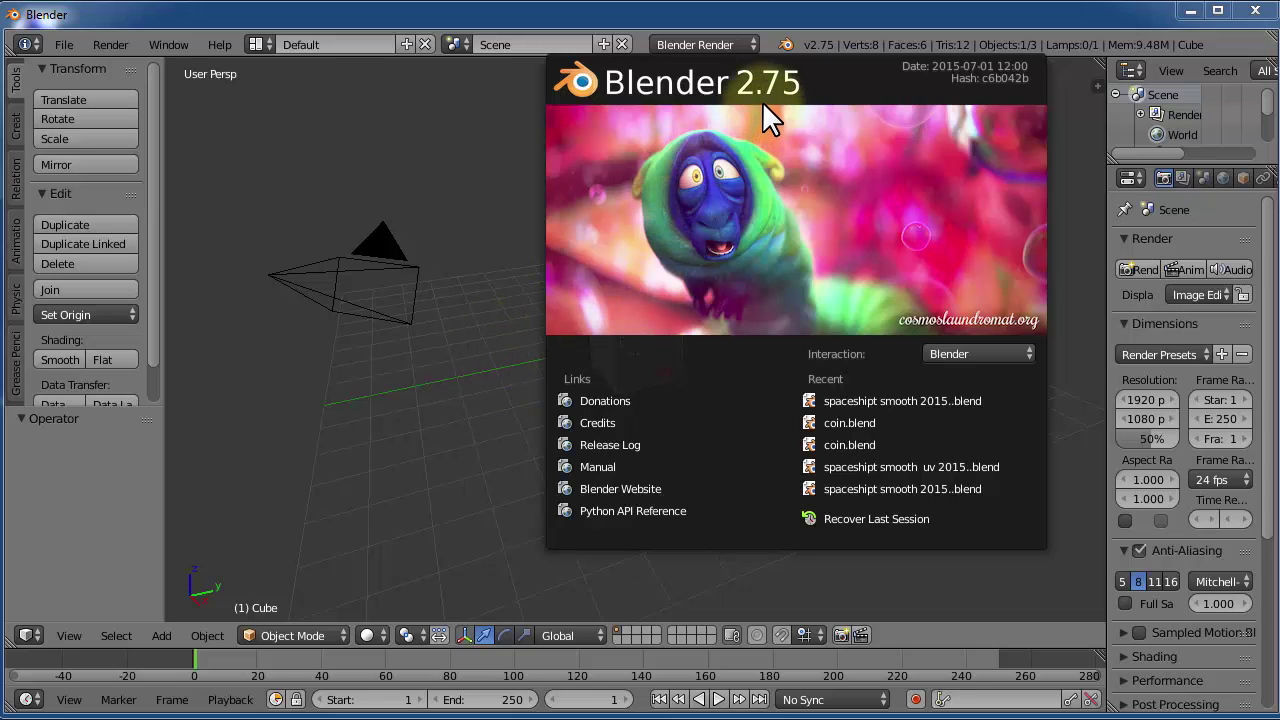
- Close the Blender 2.75 splash screen to reveal the default cube, camera and lamp scene
{"action": "left_click", "coordinate": [760, 296]}
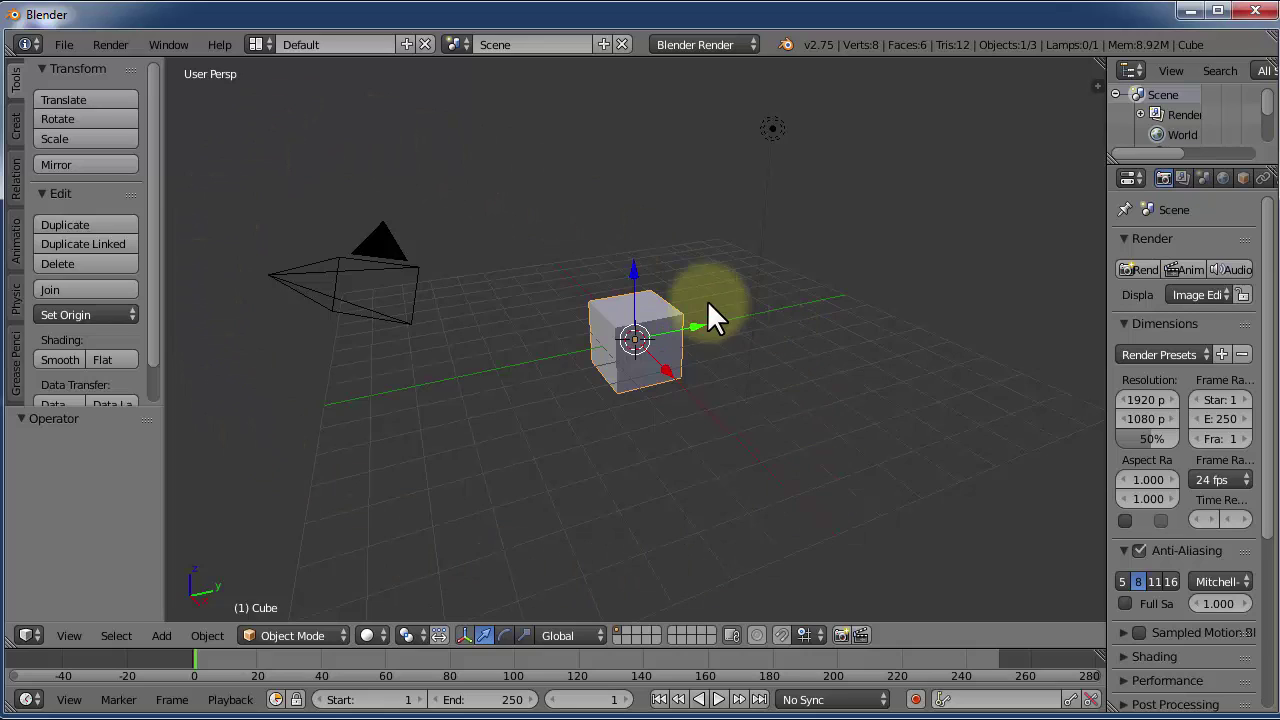
- Enlarge the outliner so every scene object is listed
{"action": "left_click", "coordinate": [361, 292]}
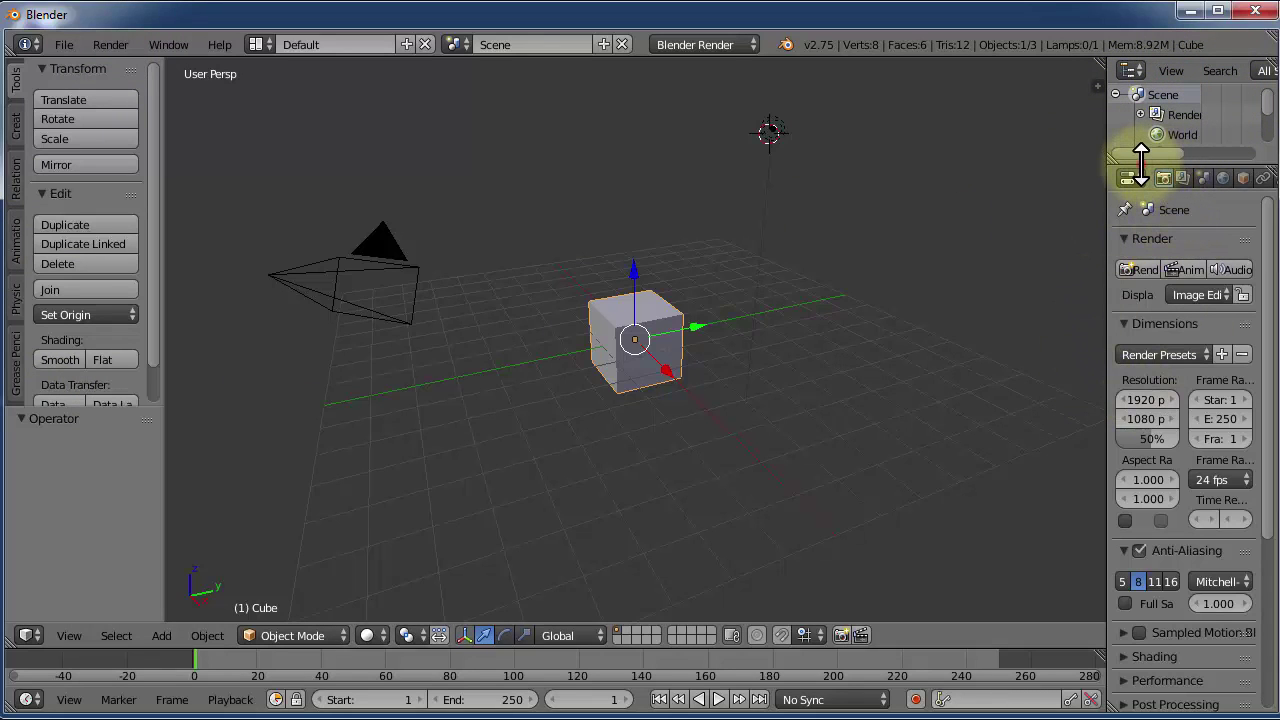
{"action": "left_click_drag", "start_coordinate": [1141, 162], "coordinate": [1157, 252]}
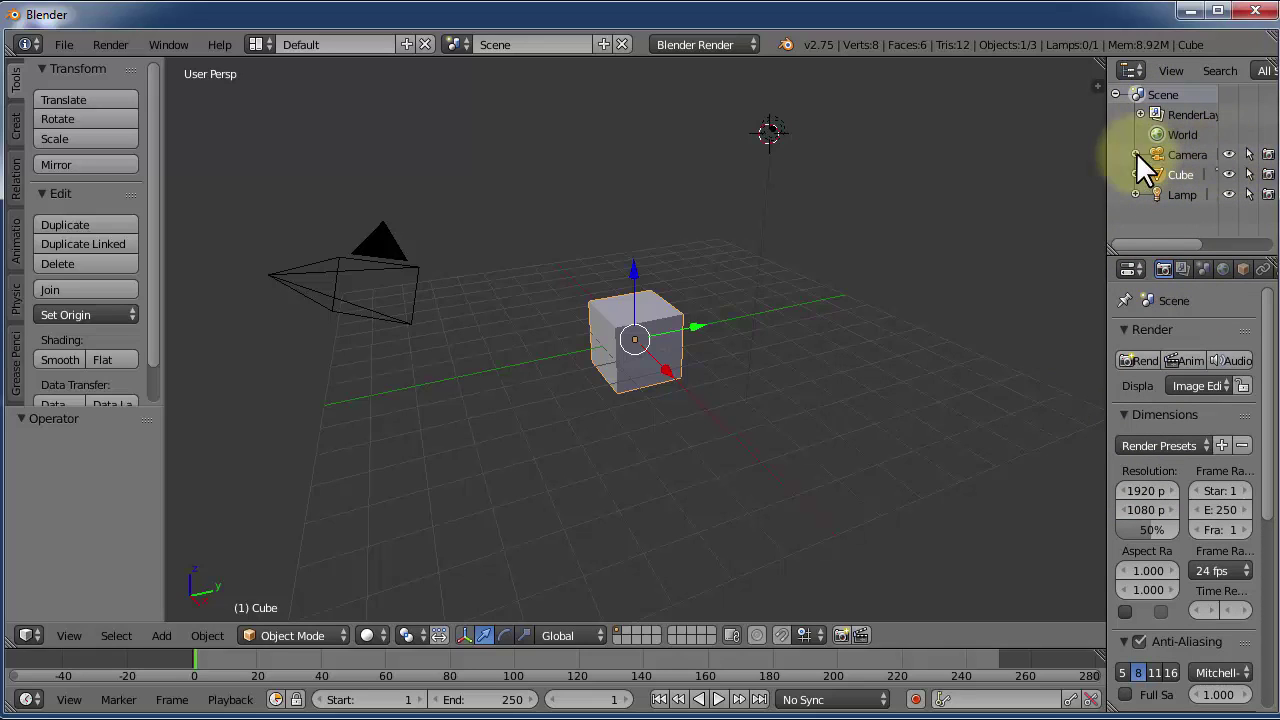
{"action": "left_click", "coordinate": [386, 277]}
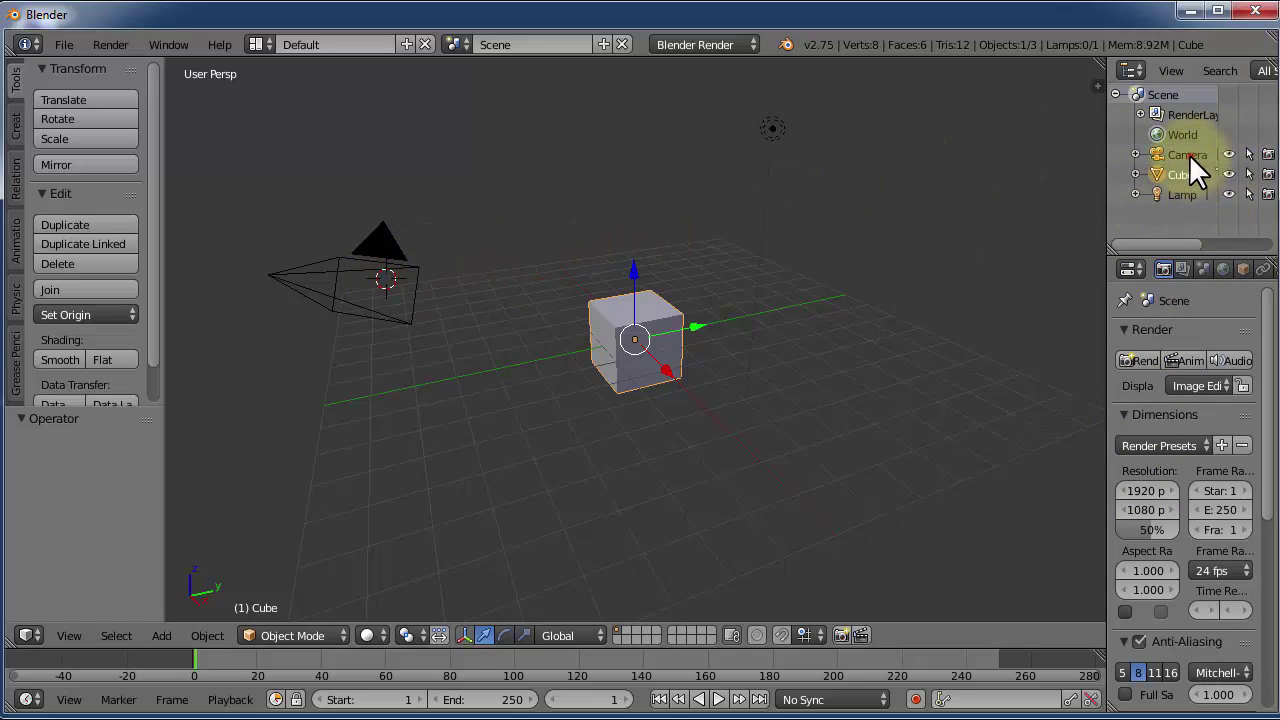
- Hide the Camera and Lamp in the viewport and make both unselectable
{"action": "left_click", "coordinate": [1189, 154]}
{"action": "left_click", "coordinate": [1228, 154]}
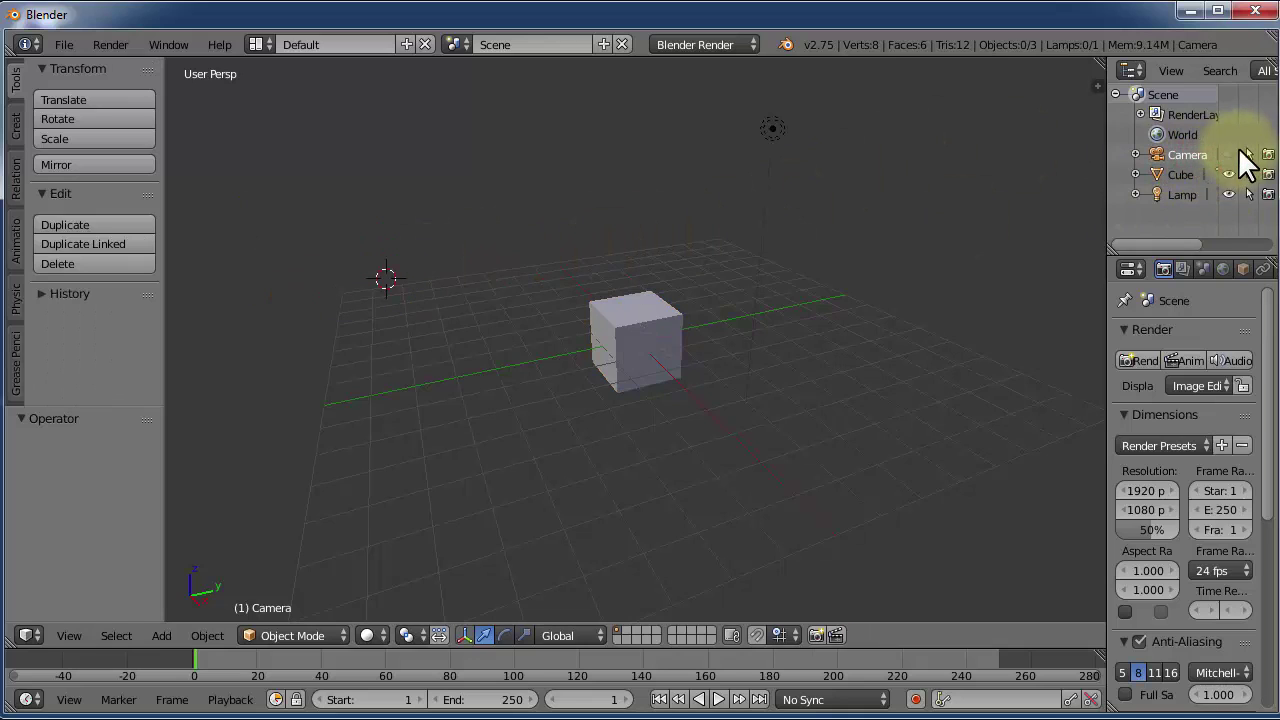
{"action": "left_click", "coordinate": [1248, 154]}
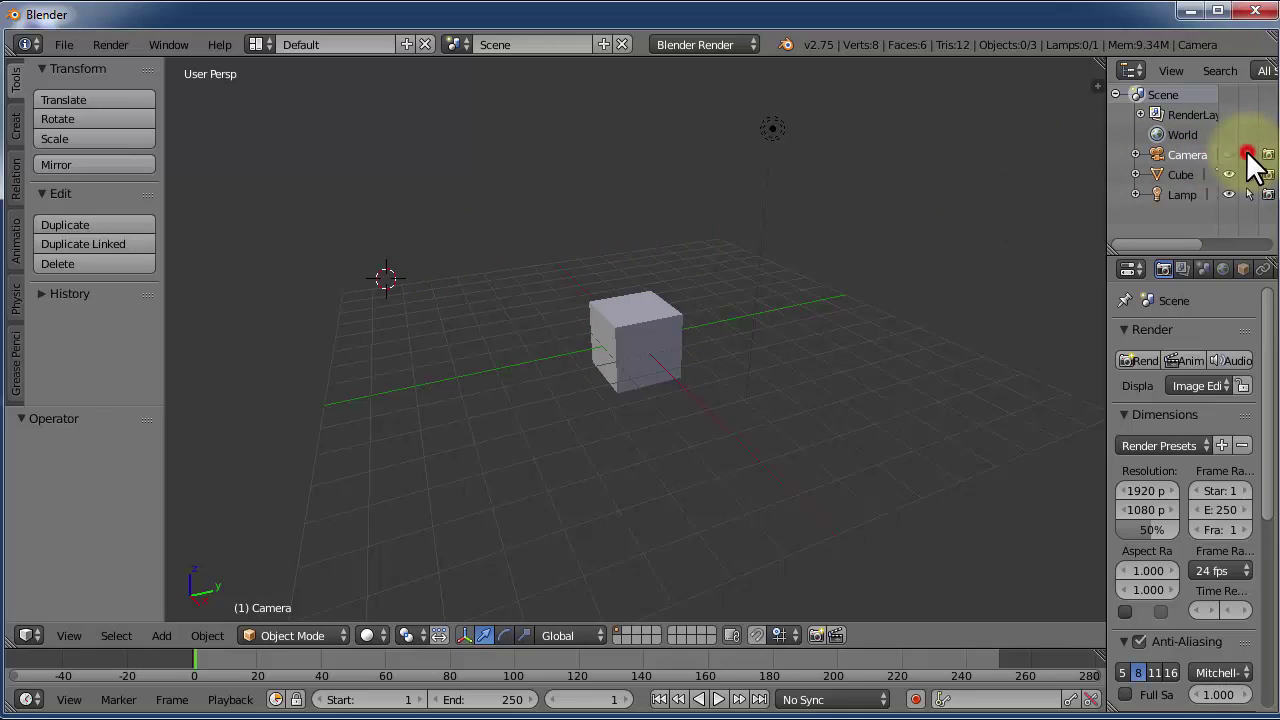
{"action": "left_click", "coordinate": [1228, 194]}
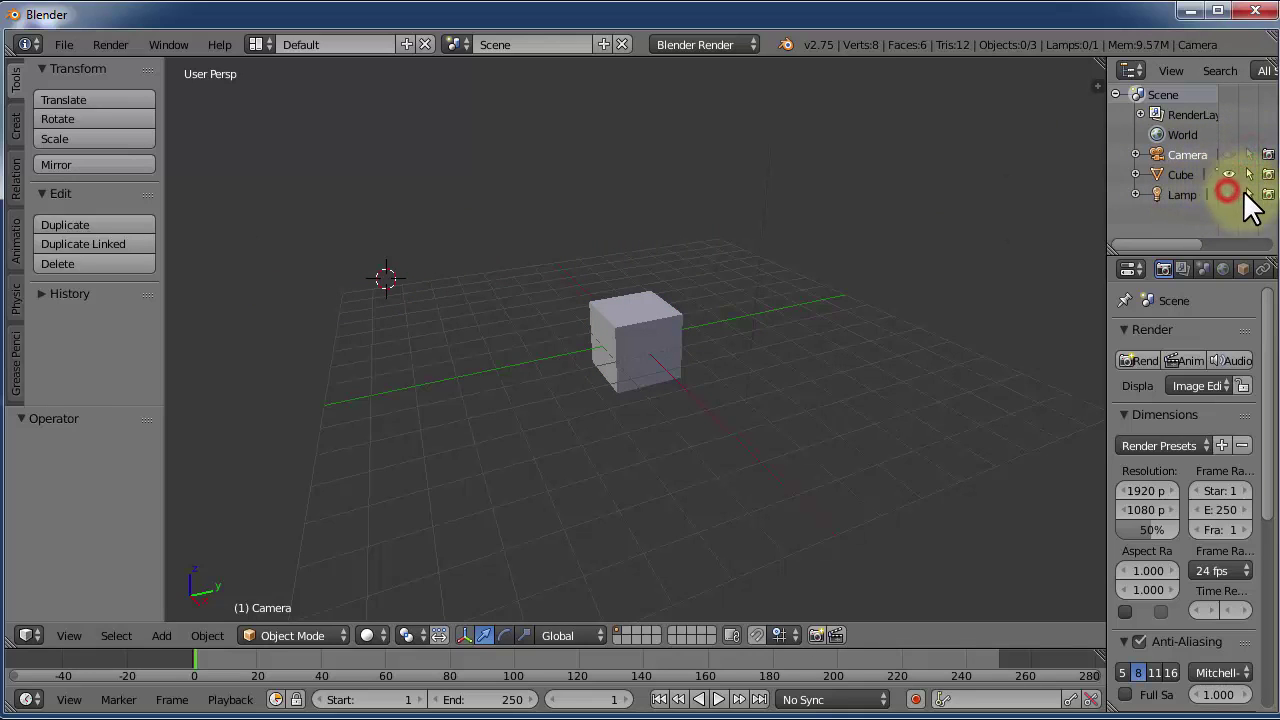
{"action": "left_click", "coordinate": [1248, 193]}
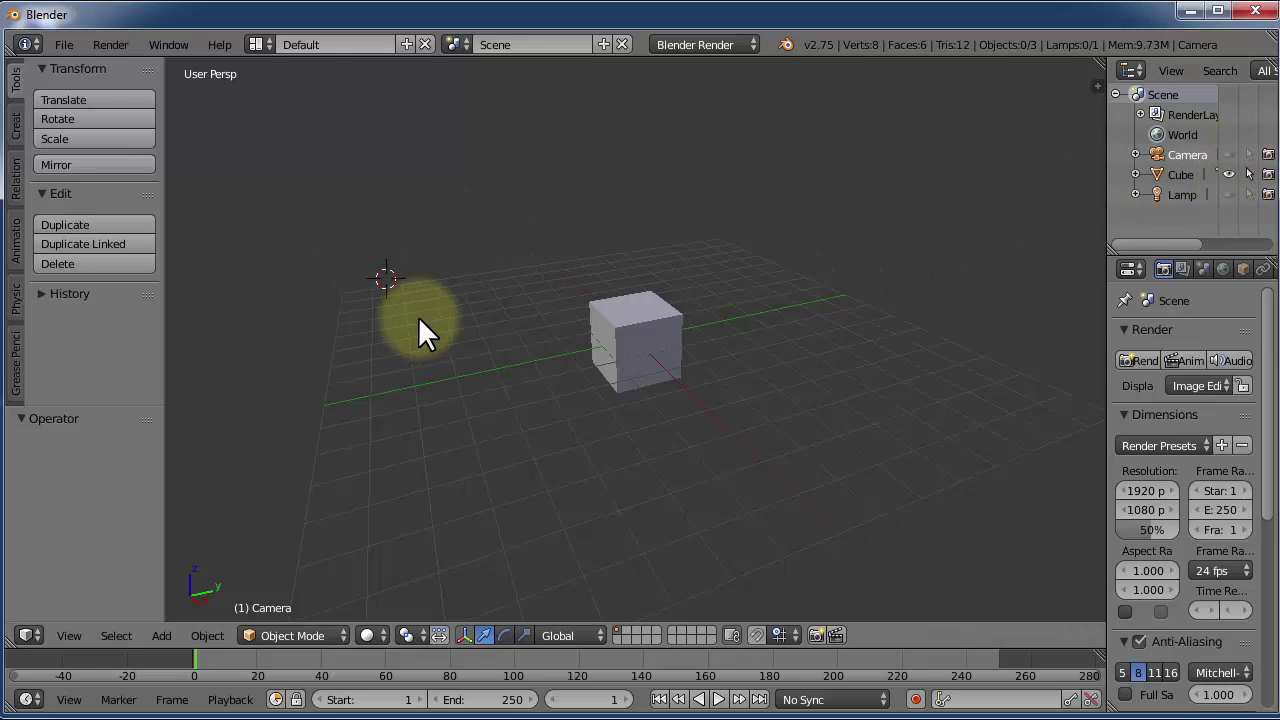
- Select the cube and show the File > Import format list (Collada, FBX, OBJ, Stl)
{"action": "right_click", "coordinate": [611, 321]}
{"action": "left_click", "coordinate": [430, 370]}
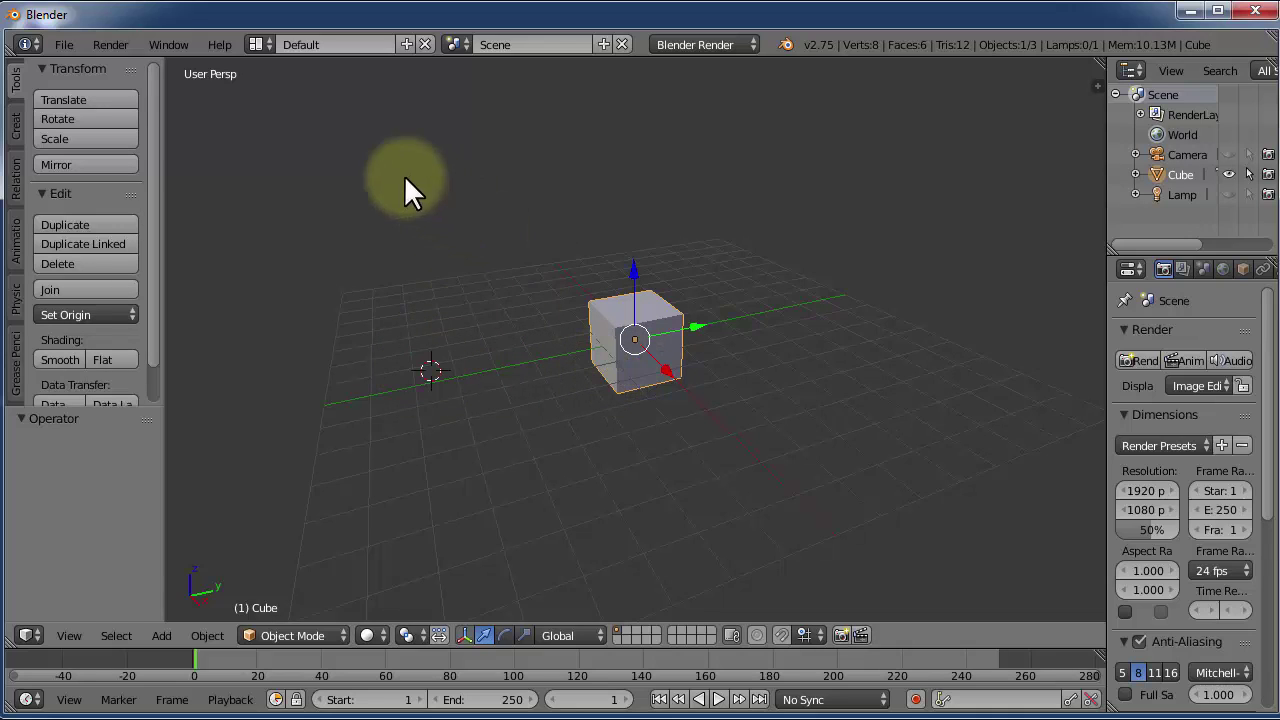
{"action": "left_click", "coordinate": [607, 342]}
{"action": "left_click", "coordinate": [435, 341]}
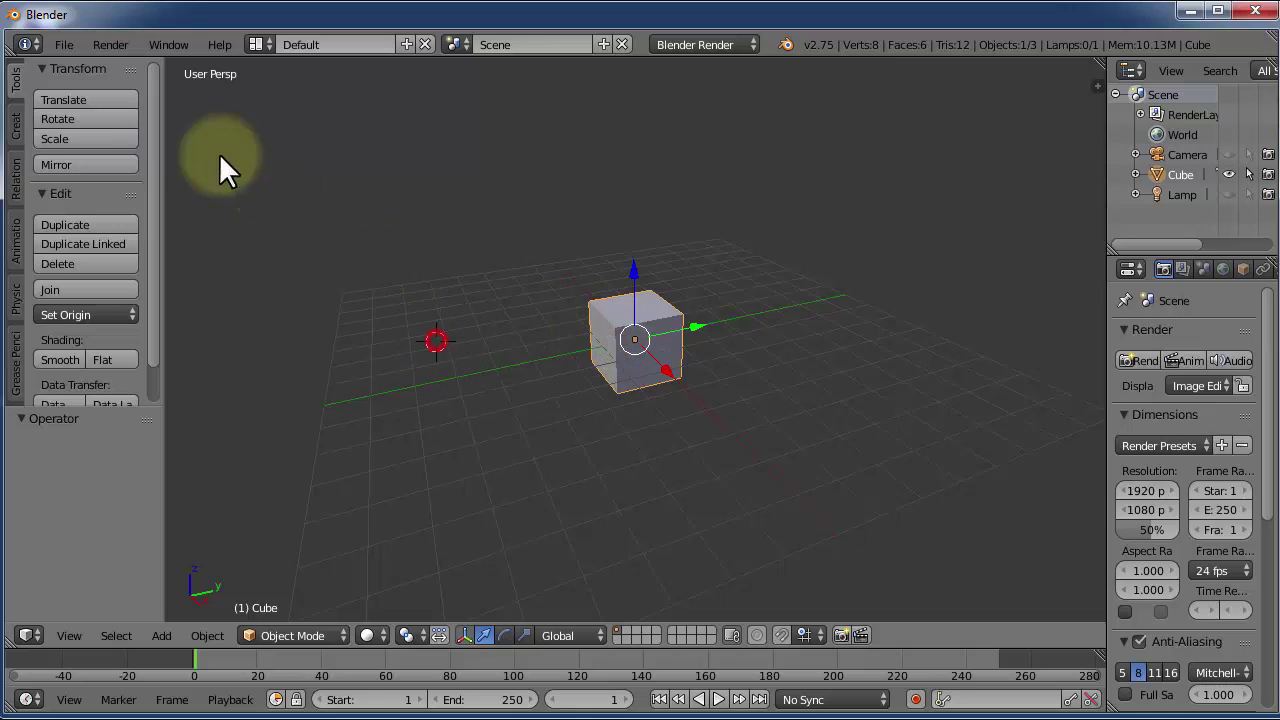
{"action": "left_click", "coordinate": [63, 44]}
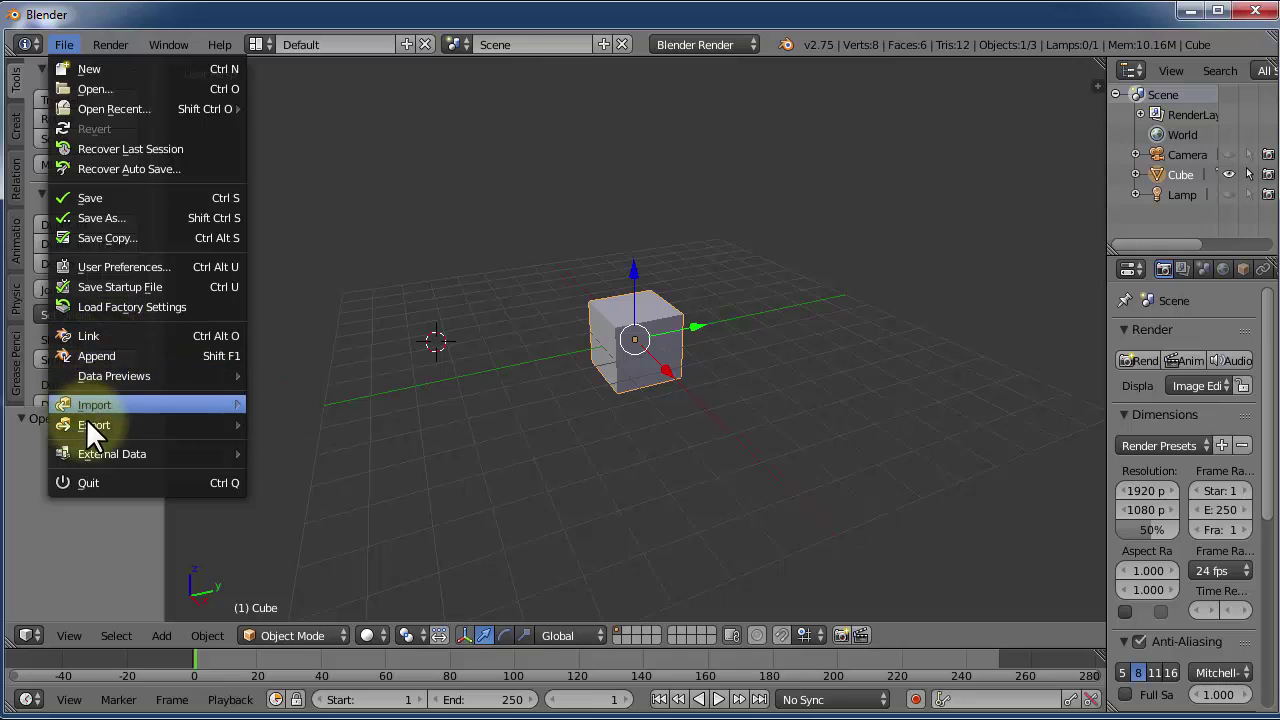
{"action": "mouse_move", "coordinate": [88, 405]}
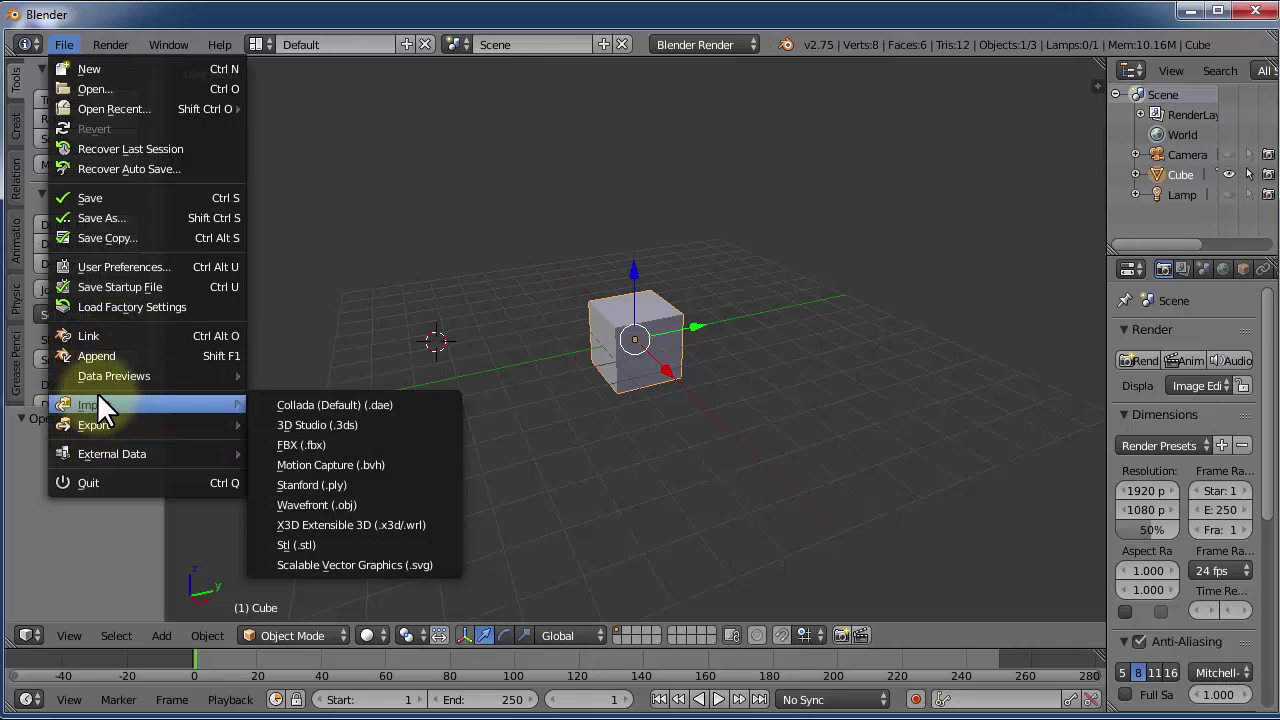
- Set Select With to Left in the Input preferences and close User Preferences
{"action": "left_click", "coordinate": [126, 267]}
{"action": "left_click", "coordinate": [308, 80]}
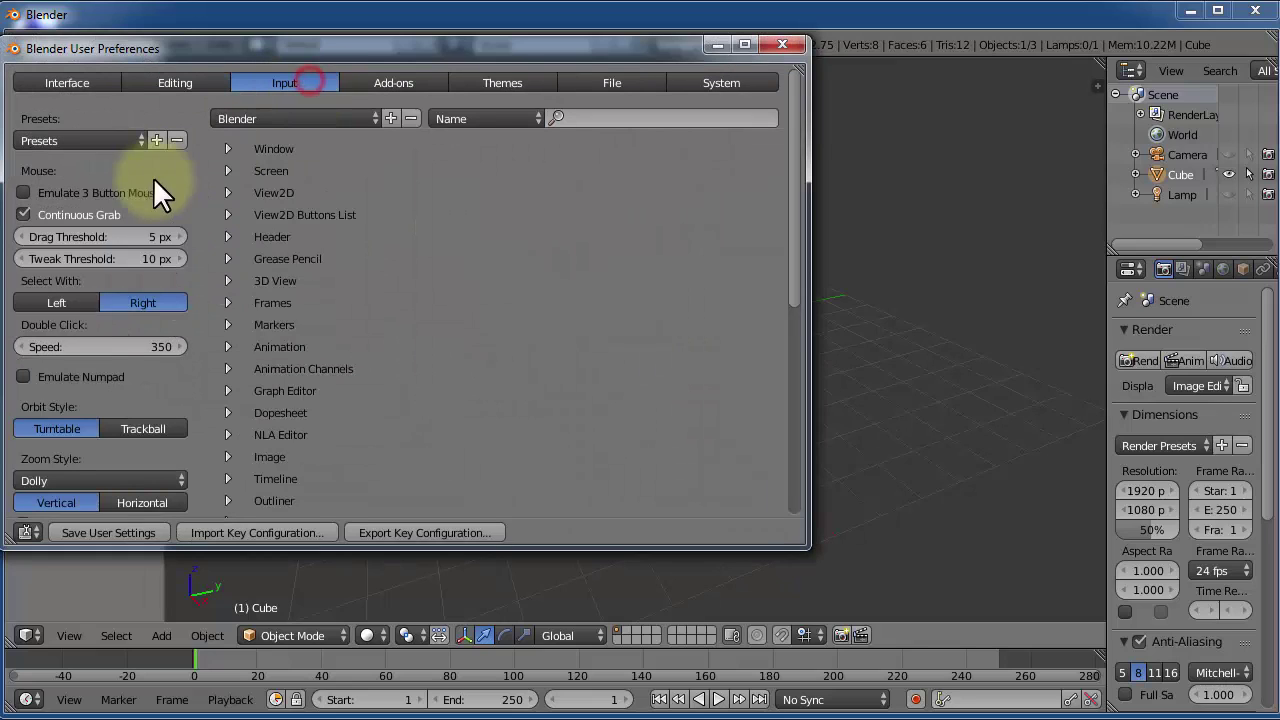
{"action": "left_click", "coordinate": [76, 297]}
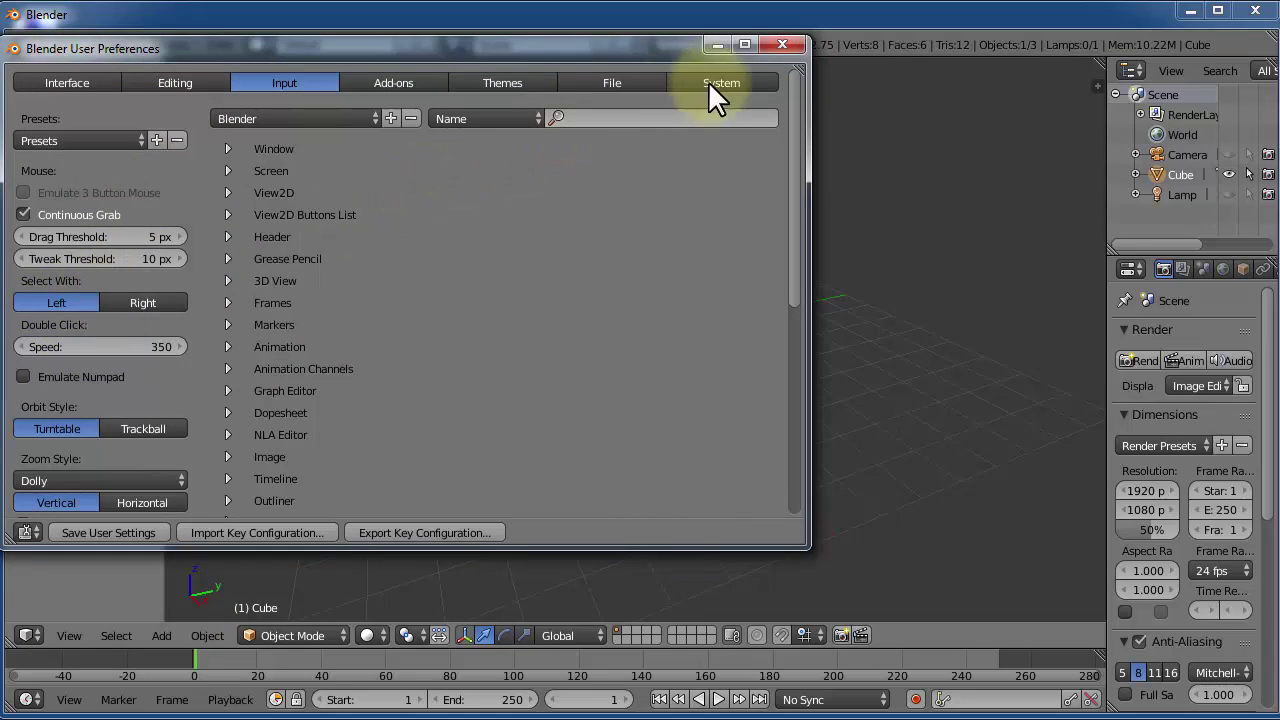
{"action": "left_click", "coordinate": [770, 44]}
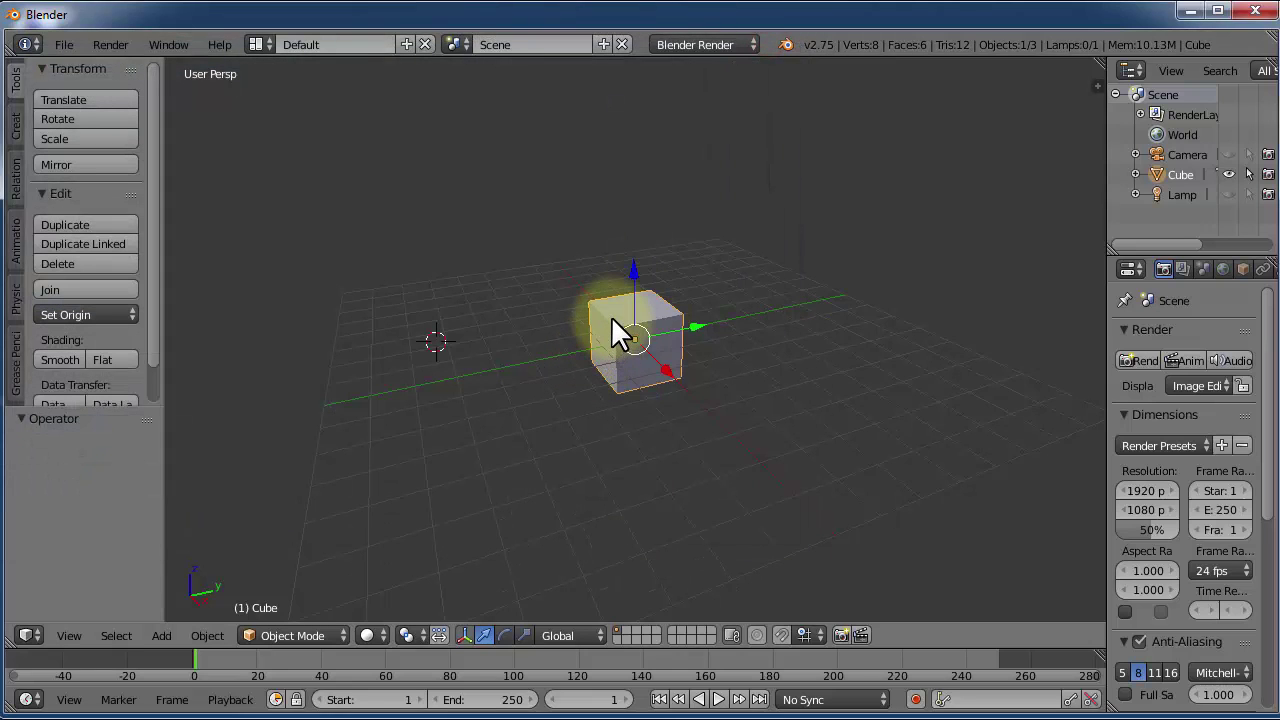
- Raise the cube along Z to 1.282, keeping X and Y at 0
{"action": "left_click", "coordinate": [612, 320]}
{"action": "right_click", "coordinate": [608, 330]}
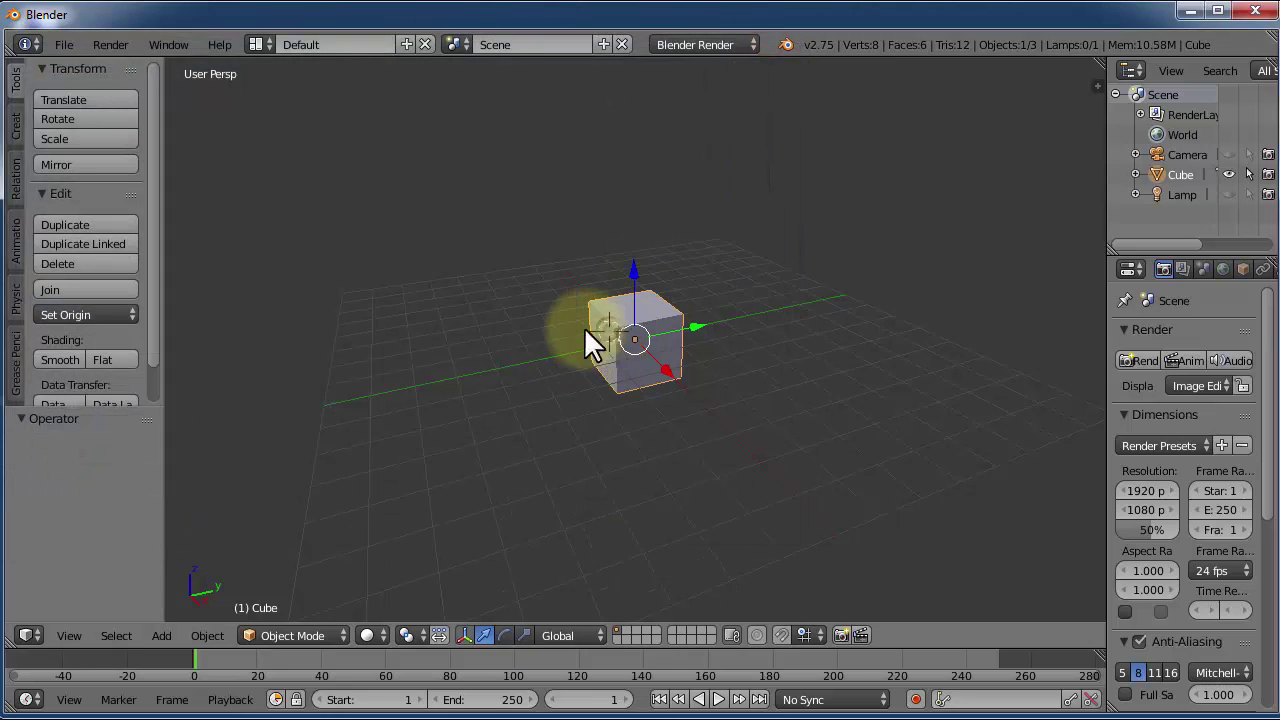
{"action": "left_click", "coordinate": [474, 368]}
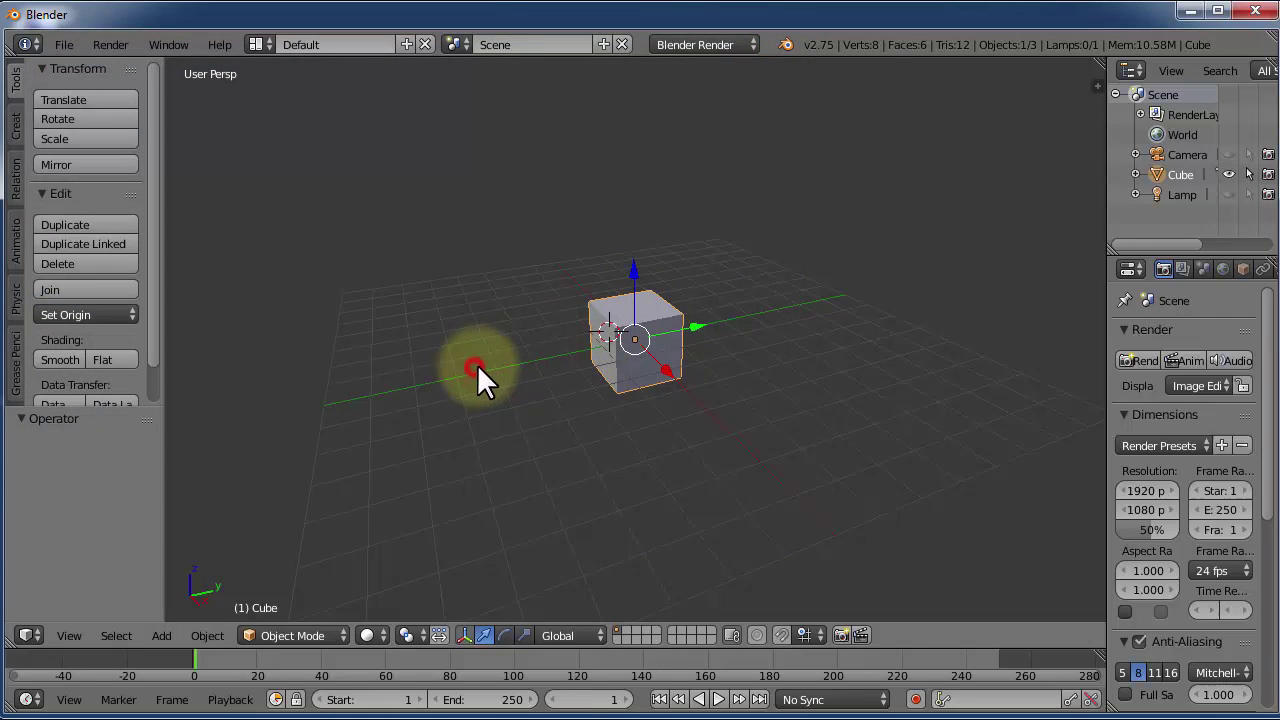
{"action": "right_click", "coordinate": [341, 357]}
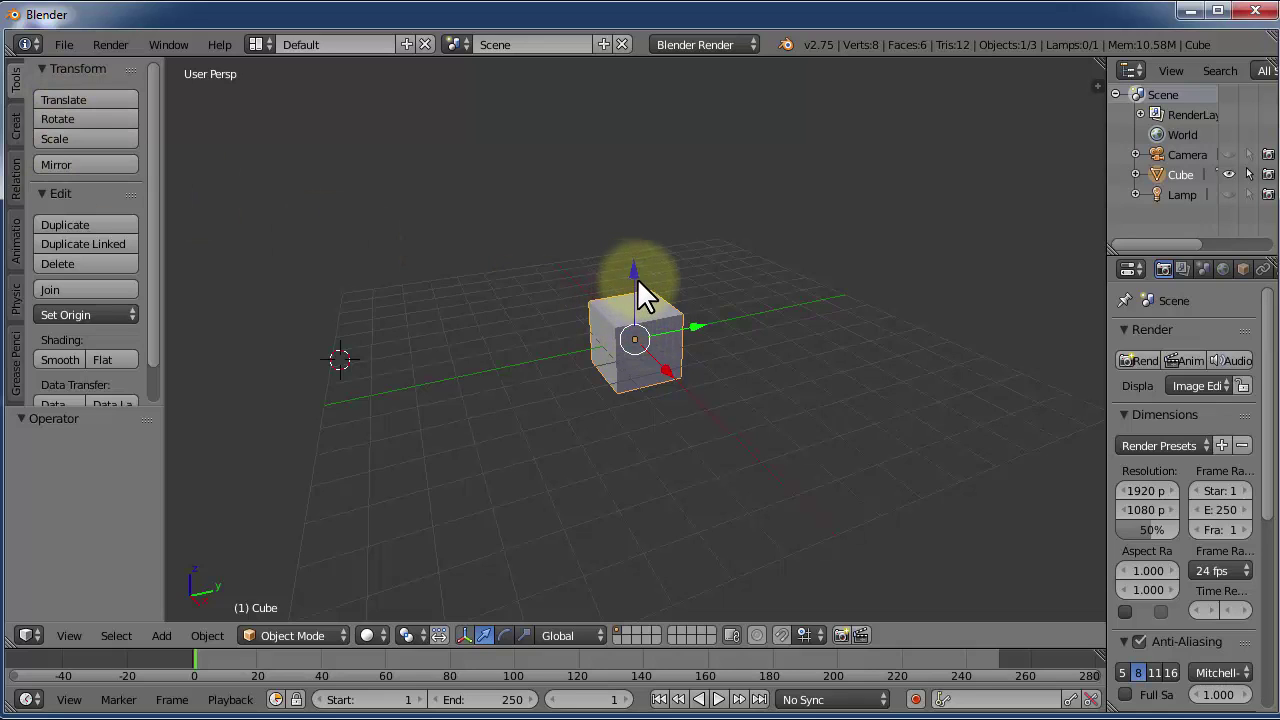
{"action": "left_click_drag", "start_coordinate": [632, 281], "coordinate": [632, 252]}
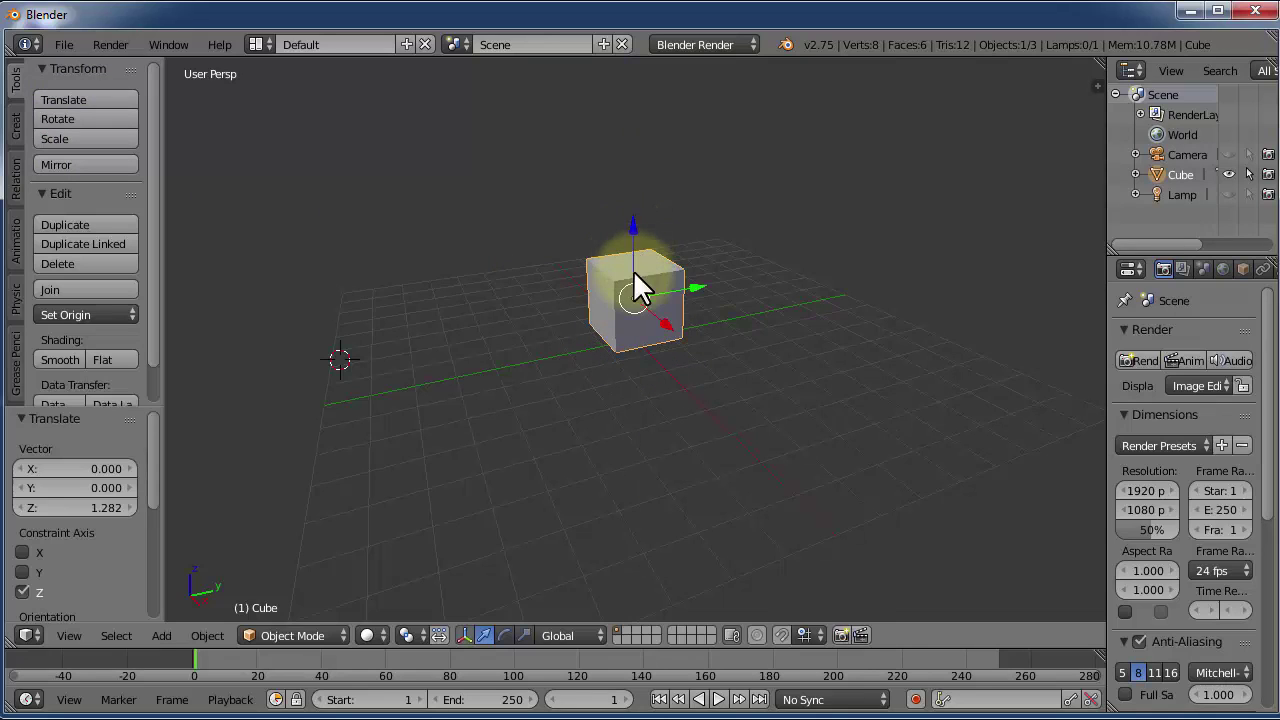
- Add a 32-vertex cylinder from the Create tab, then delete it
{"action": "left_click", "coordinate": [16, 127]}
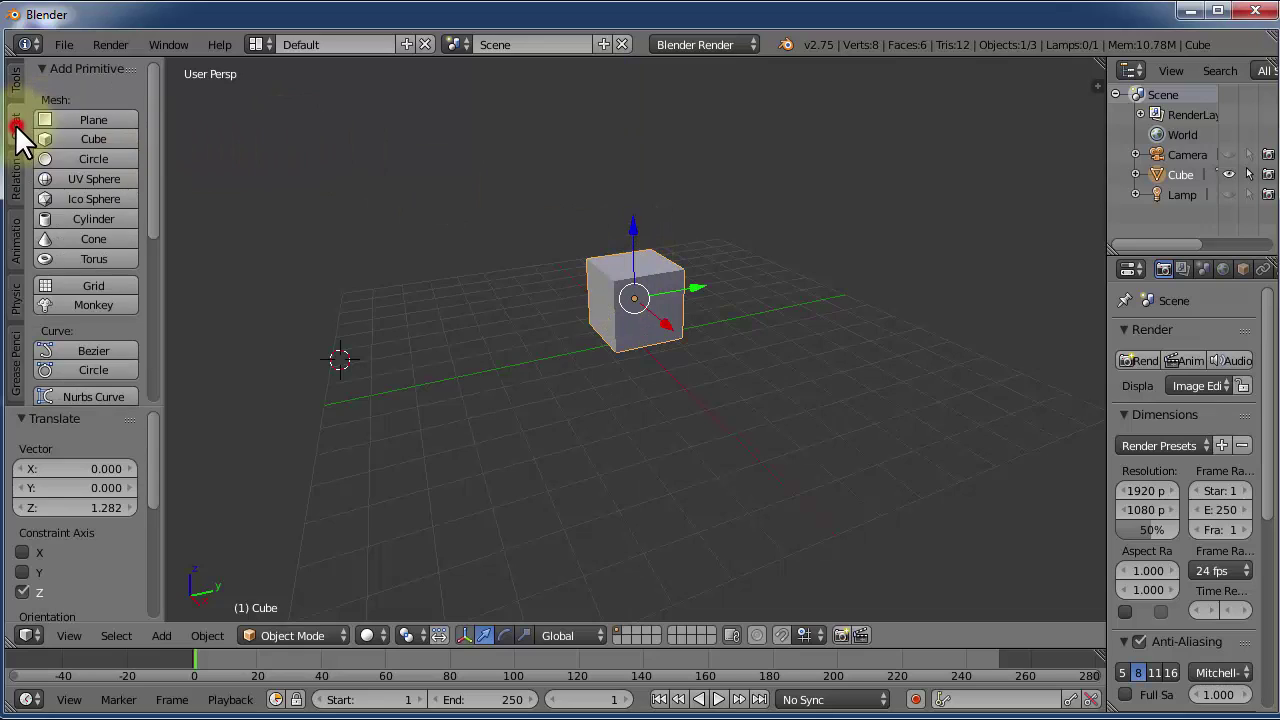
{"action": "left_click", "coordinate": [64, 211]}
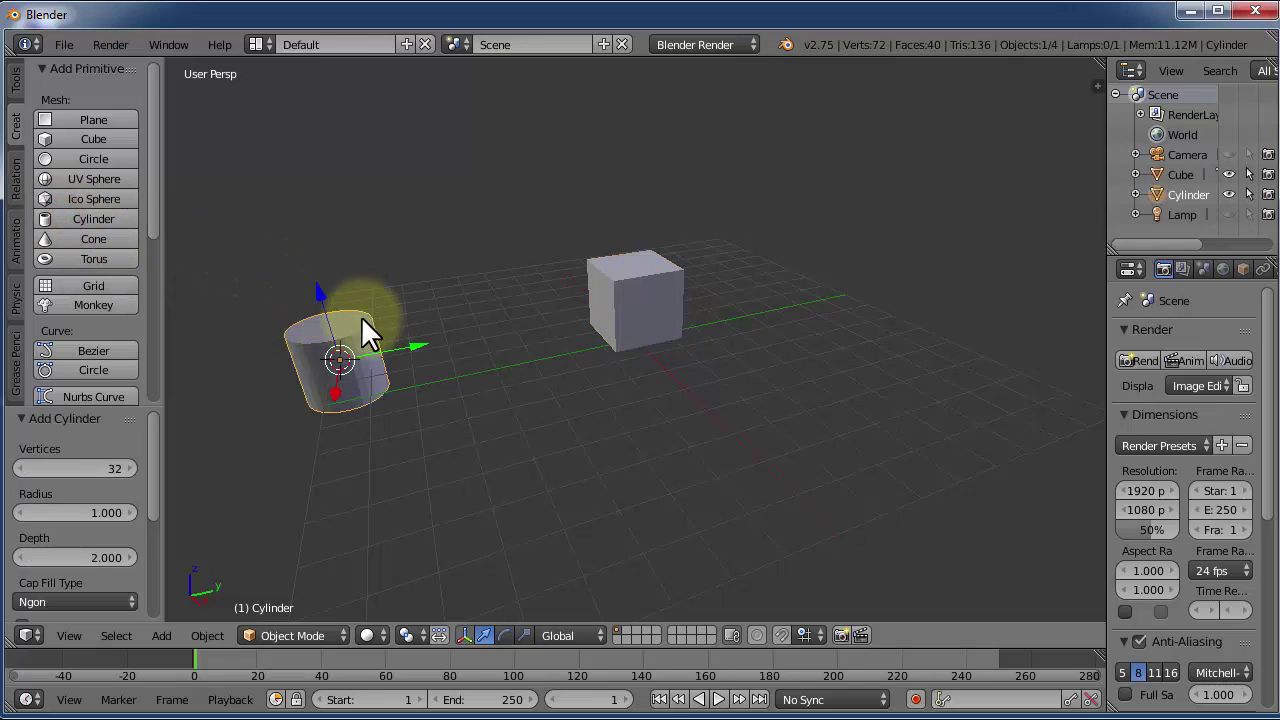
{"action": "key", "text": "x"}
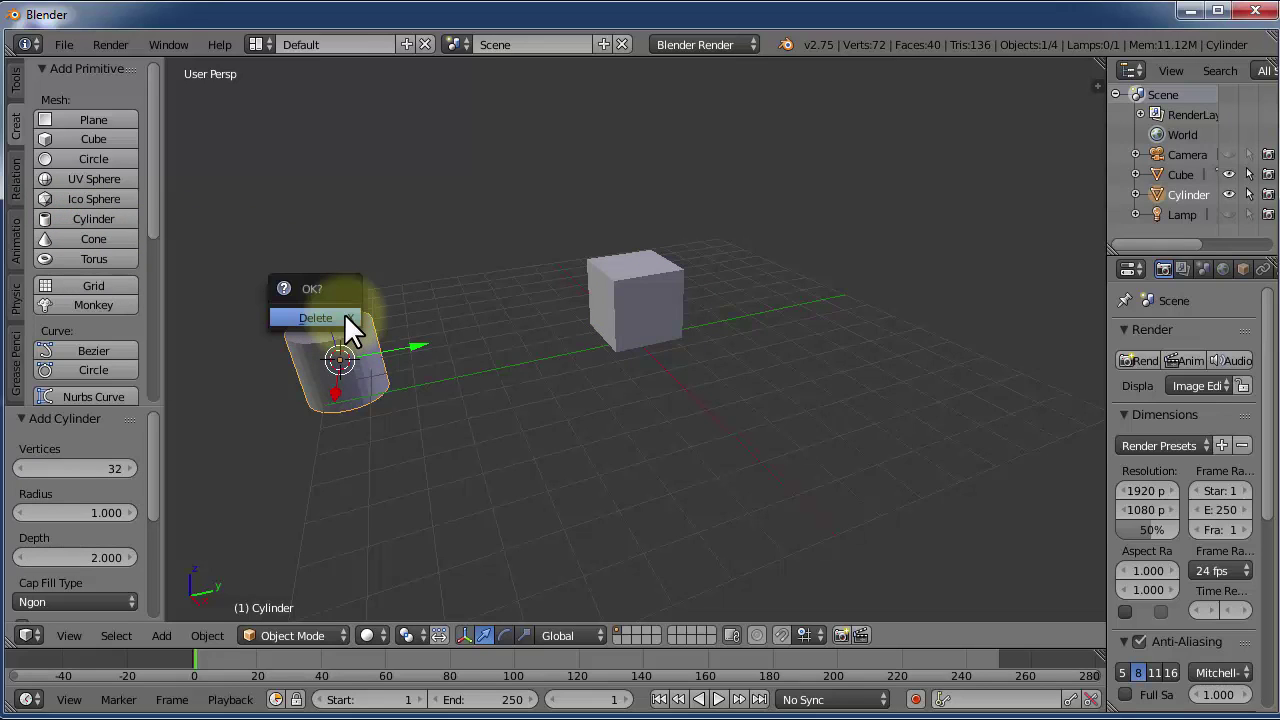
{"action": "left_click", "coordinate": [324, 317]}
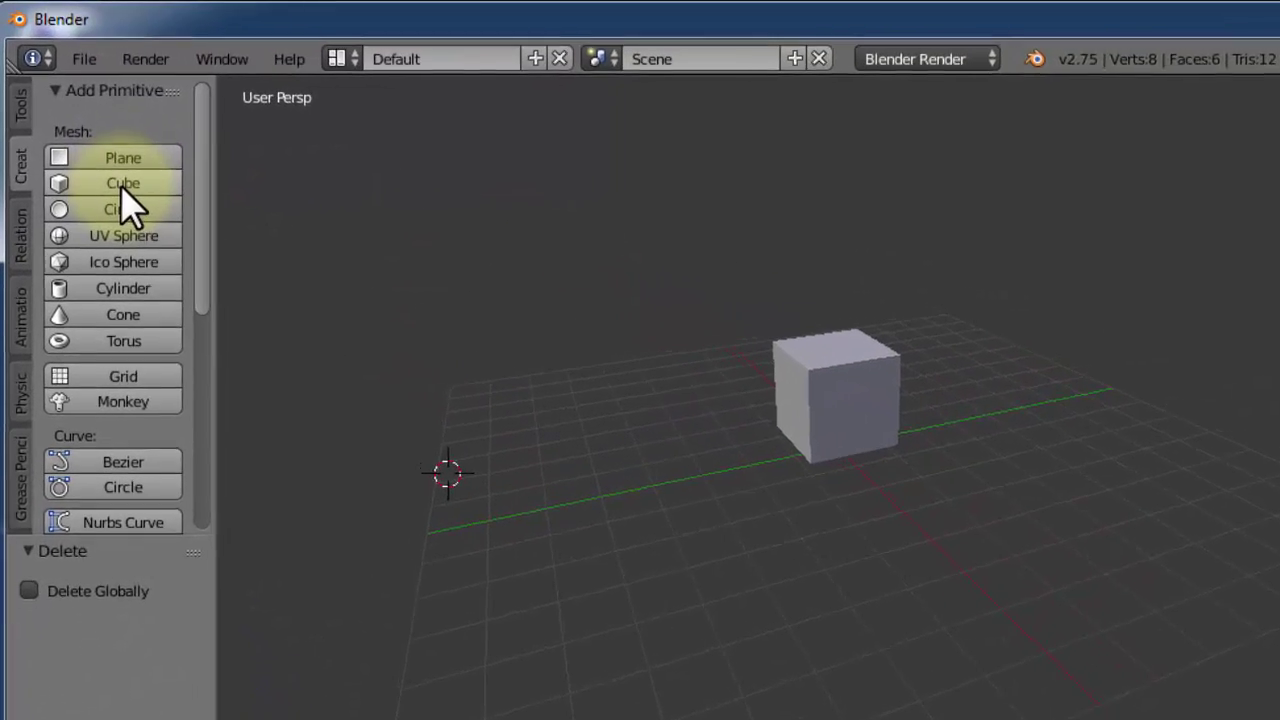
- Scale the cube along the Y axis to 2.123, turning it into a long box
{"action": "right_click", "coordinate": [807, 402]}
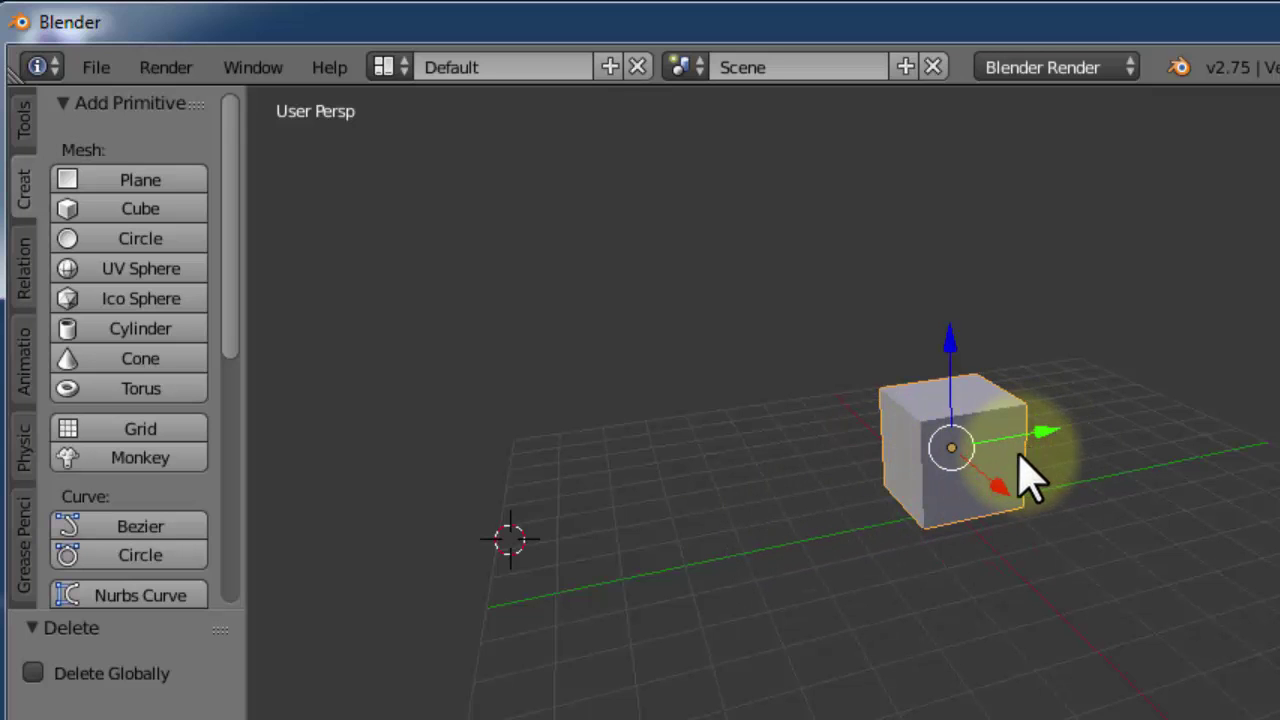
{"action": "left_click", "coordinate": [27, 122]}
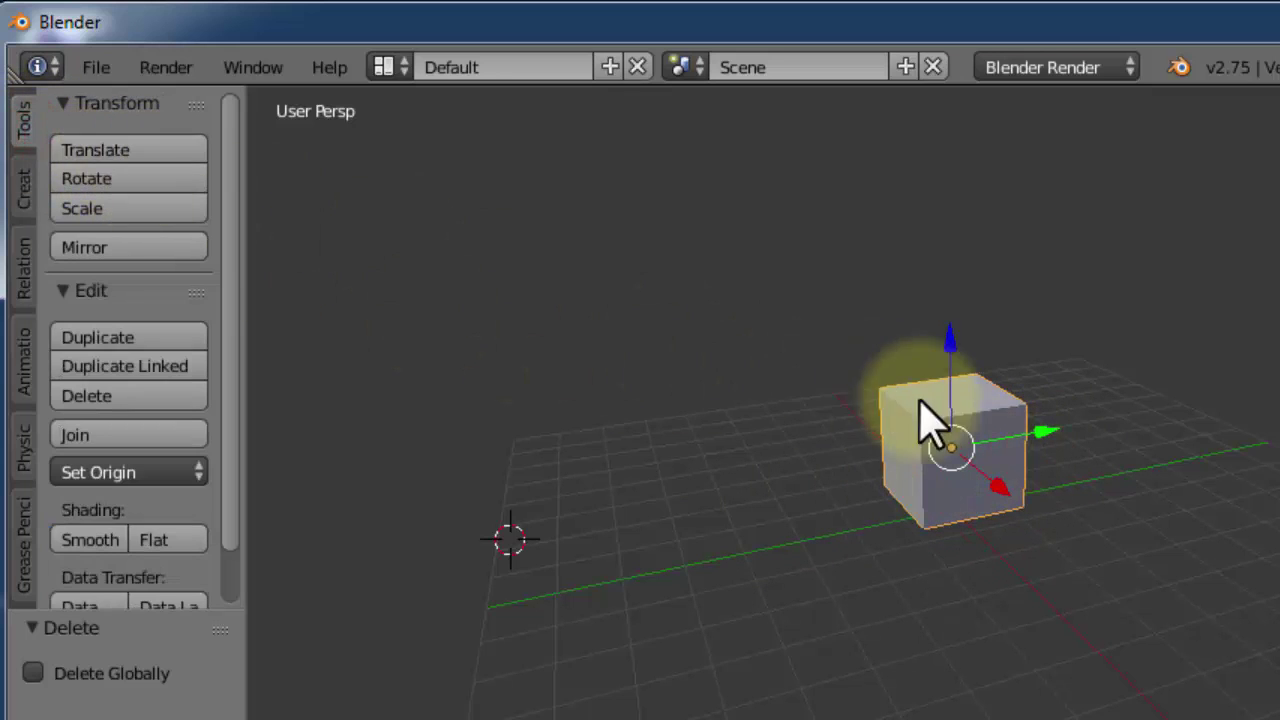
{"action": "left_click", "coordinate": [163, 212]}
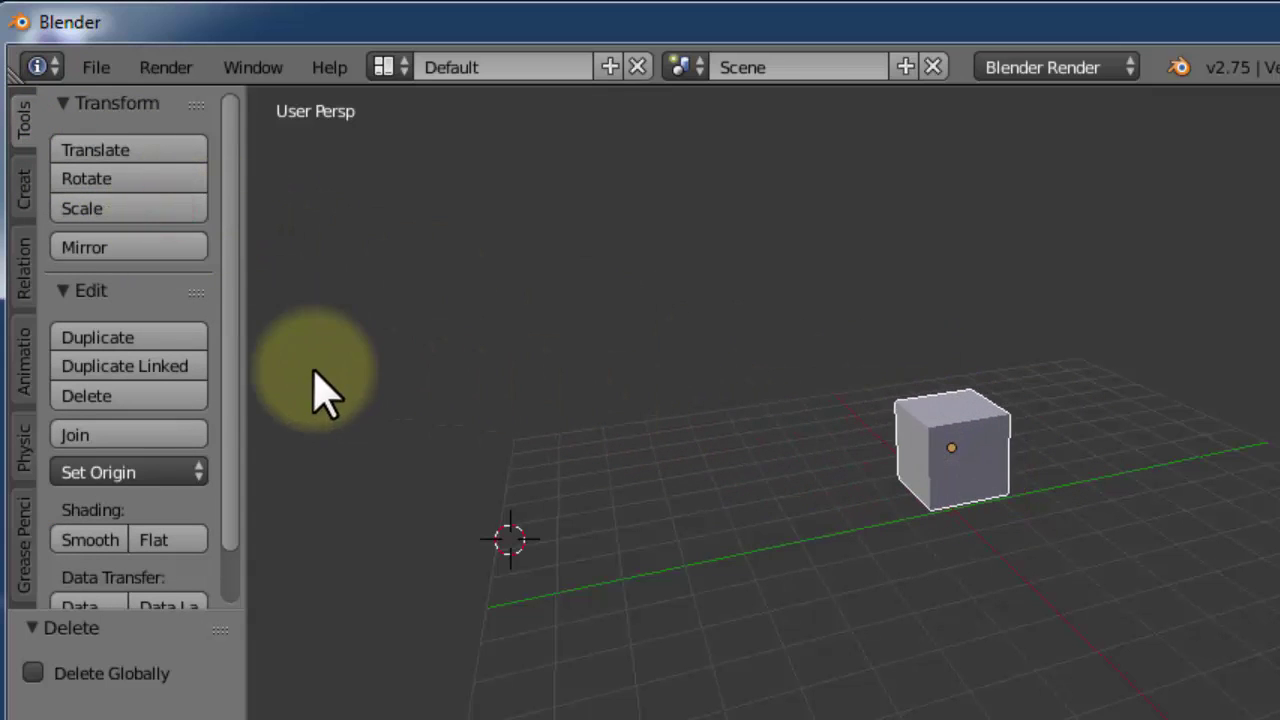
{"action": "left_click", "coordinate": [250, 366]}
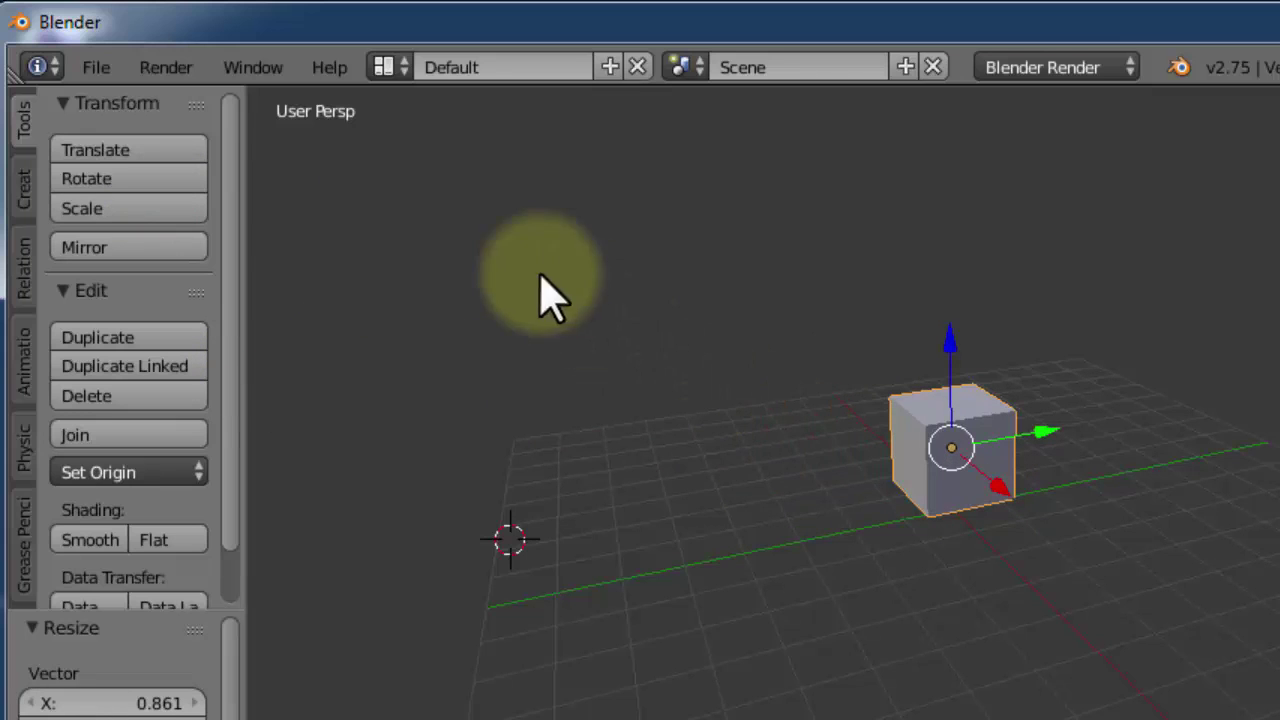
{"action": "left_click", "coordinate": [163, 207]}
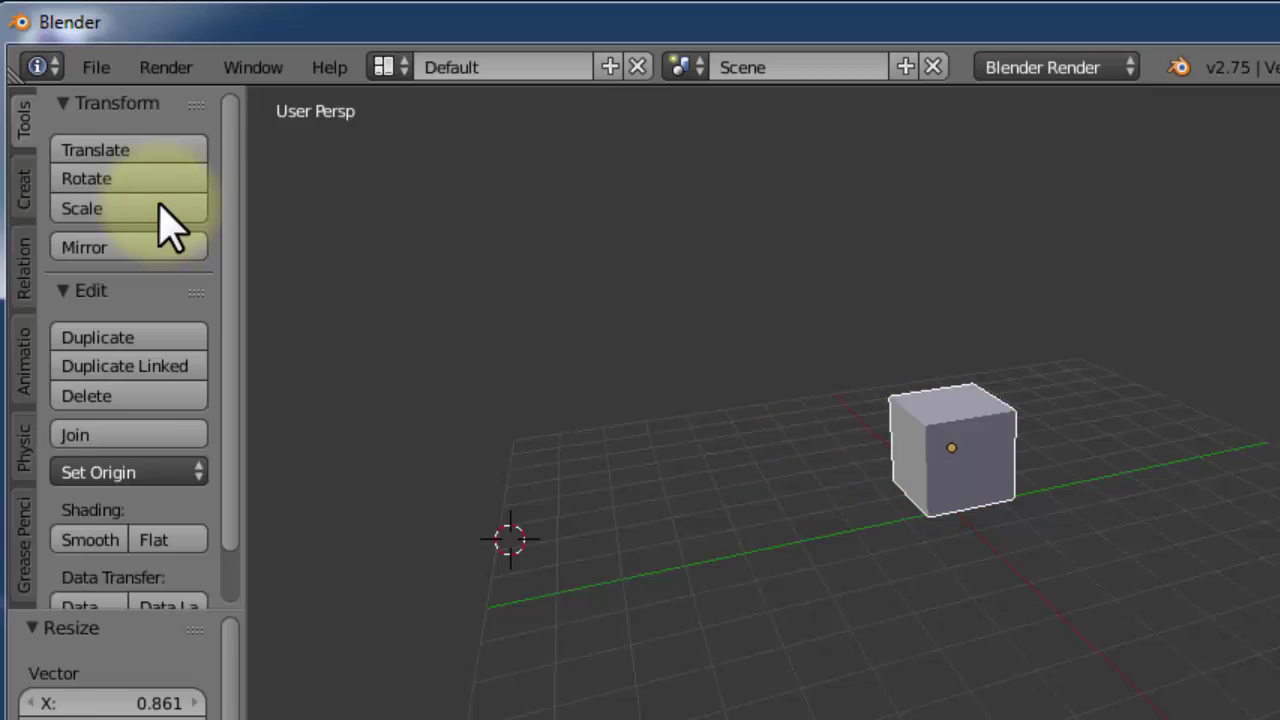
{"action": "key", "text": "z"}
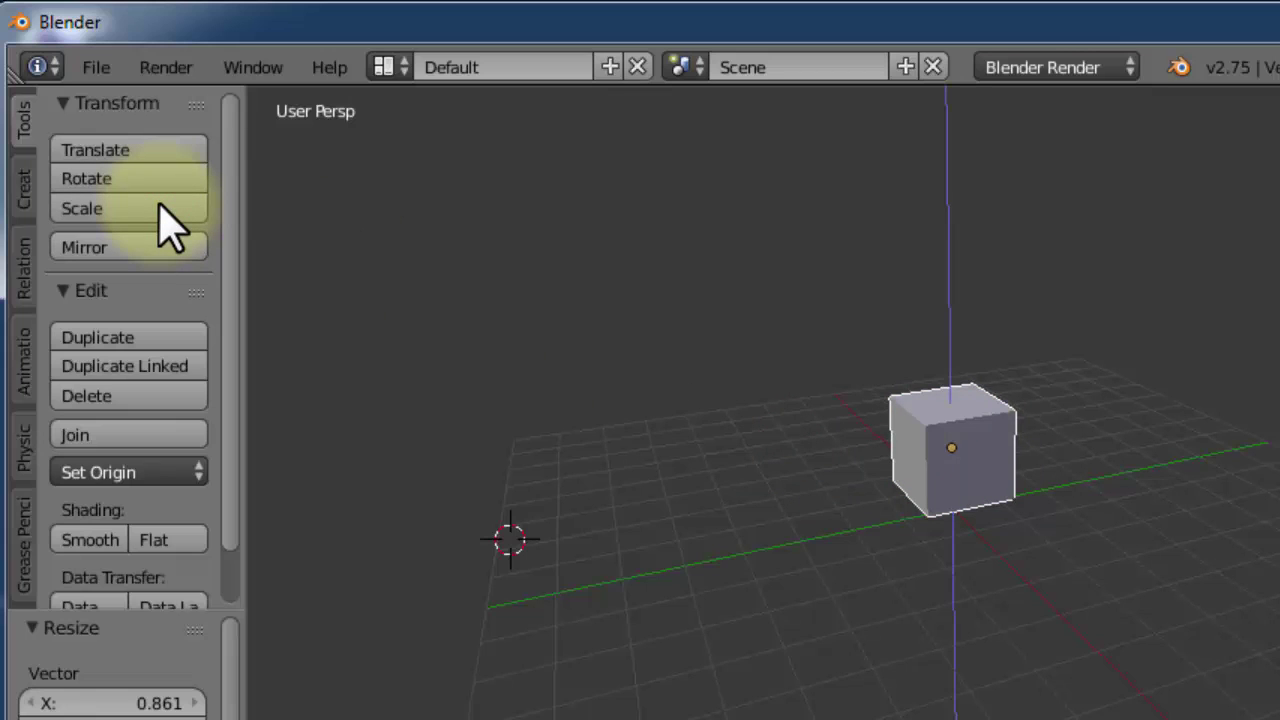
{"action": "key", "text": "x"}
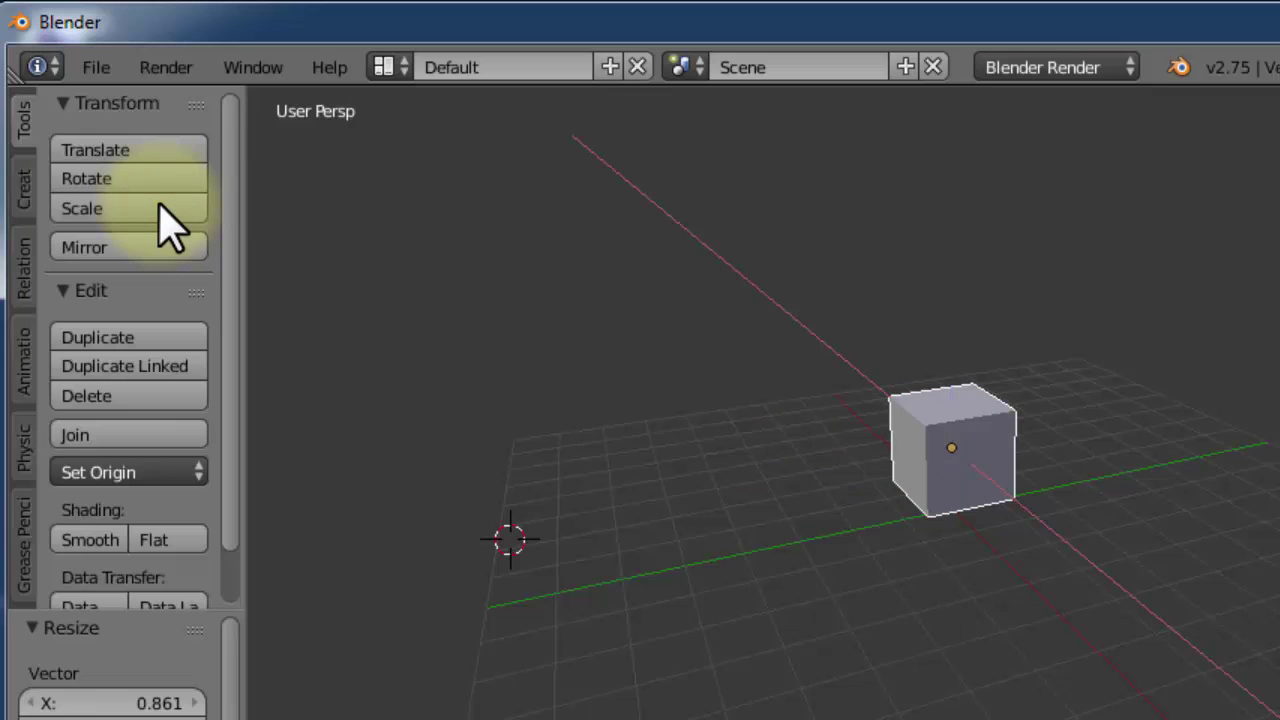
{"action": "key", "text": "y"}
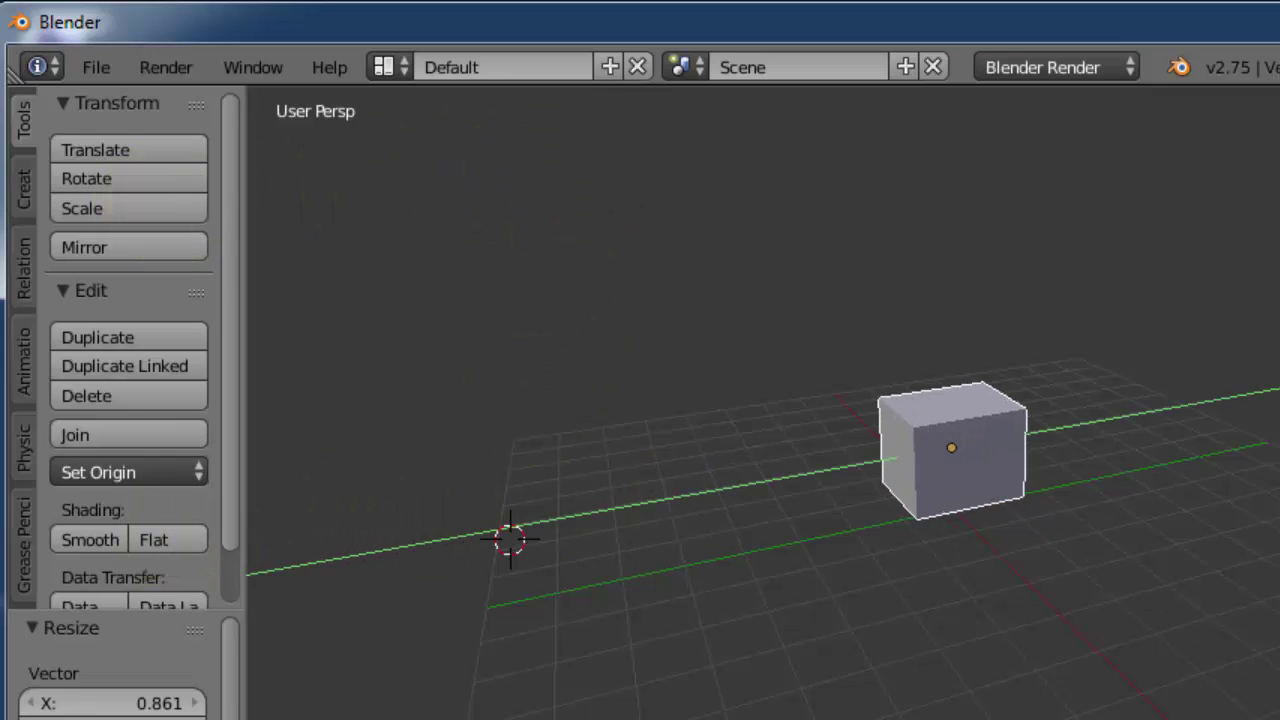
{"action": "left_click", "coordinate": [740, 530]}
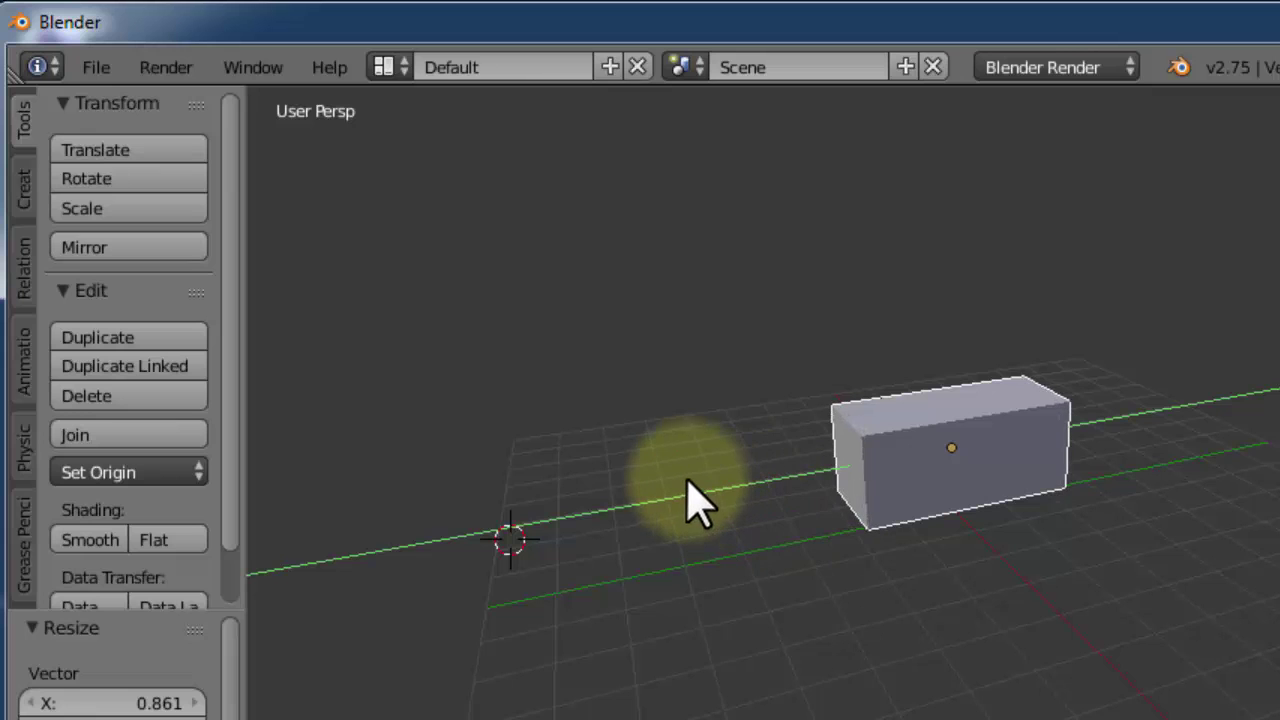
{"action": "left_click", "coordinate": [838, 466]}
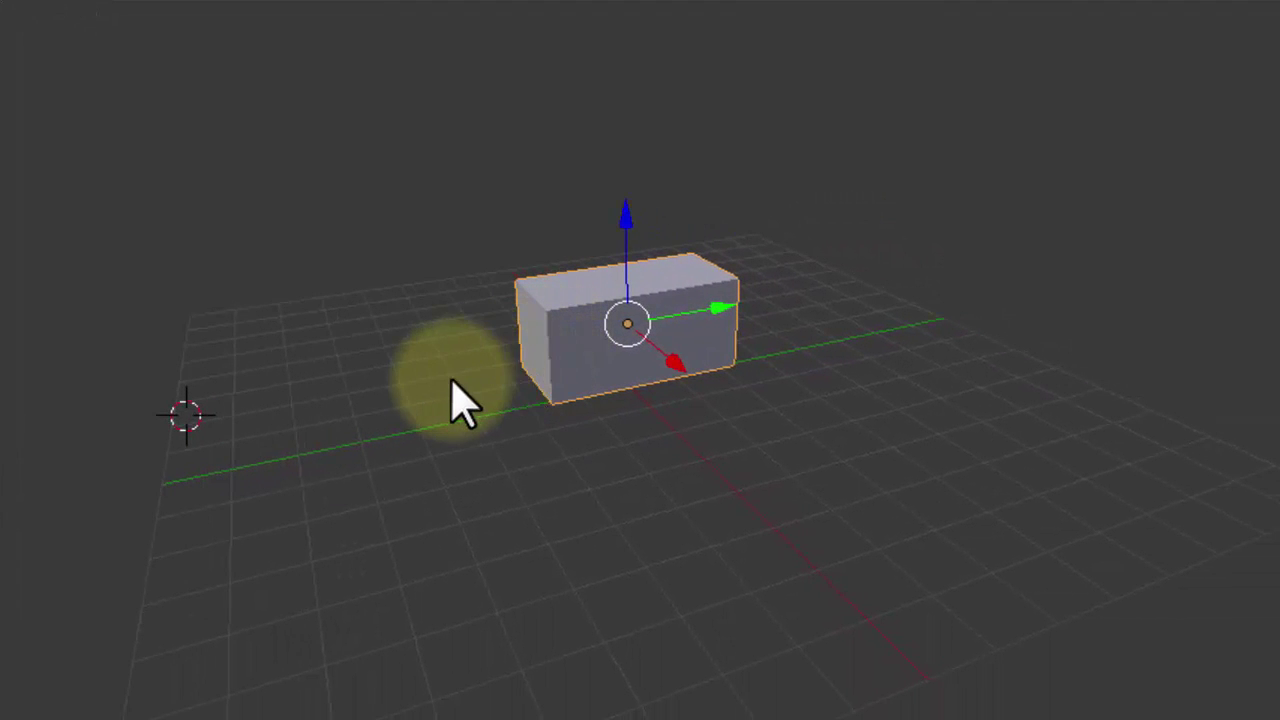
{"action": "middle_click_drag", "start_coordinate": [509, 457], "coordinate": [630, 380]}
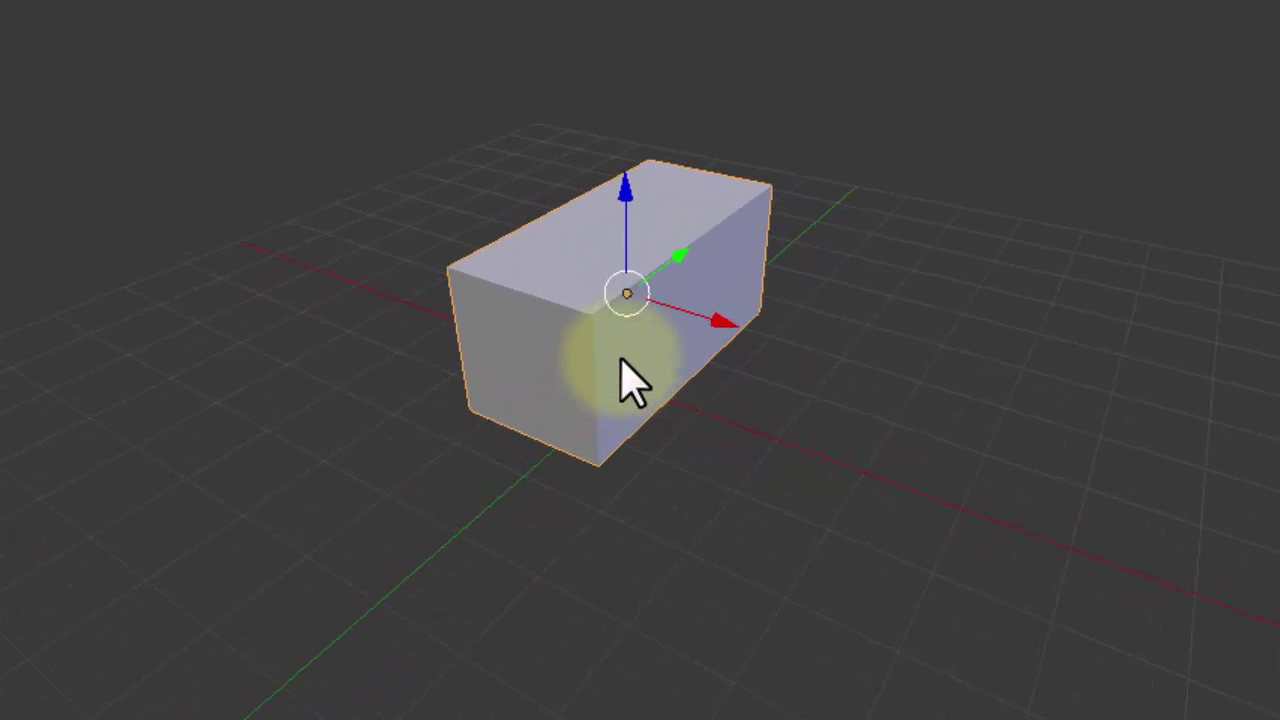
{"action": "middle_click_drag", "start_coordinate": [520, 362], "coordinate": [505, 432]}
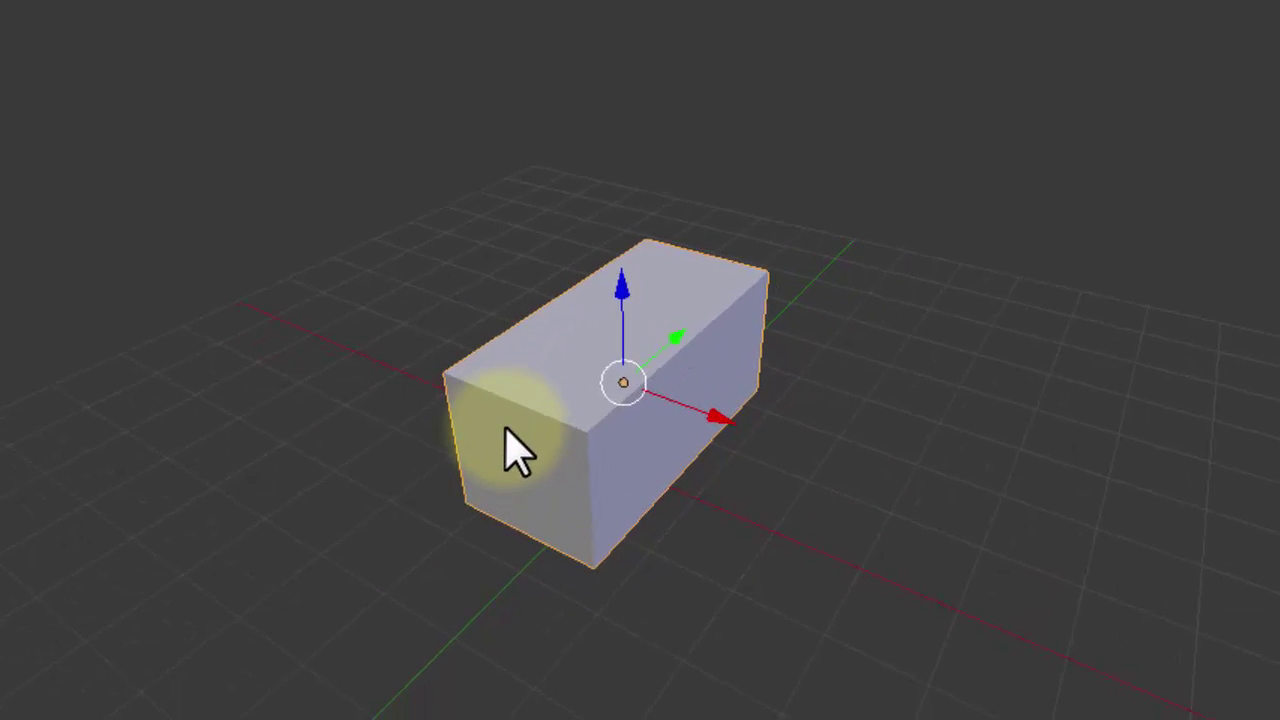
{"action": "middle_click_drag", "start_coordinate": [574, 451], "coordinate": [535, 380]}
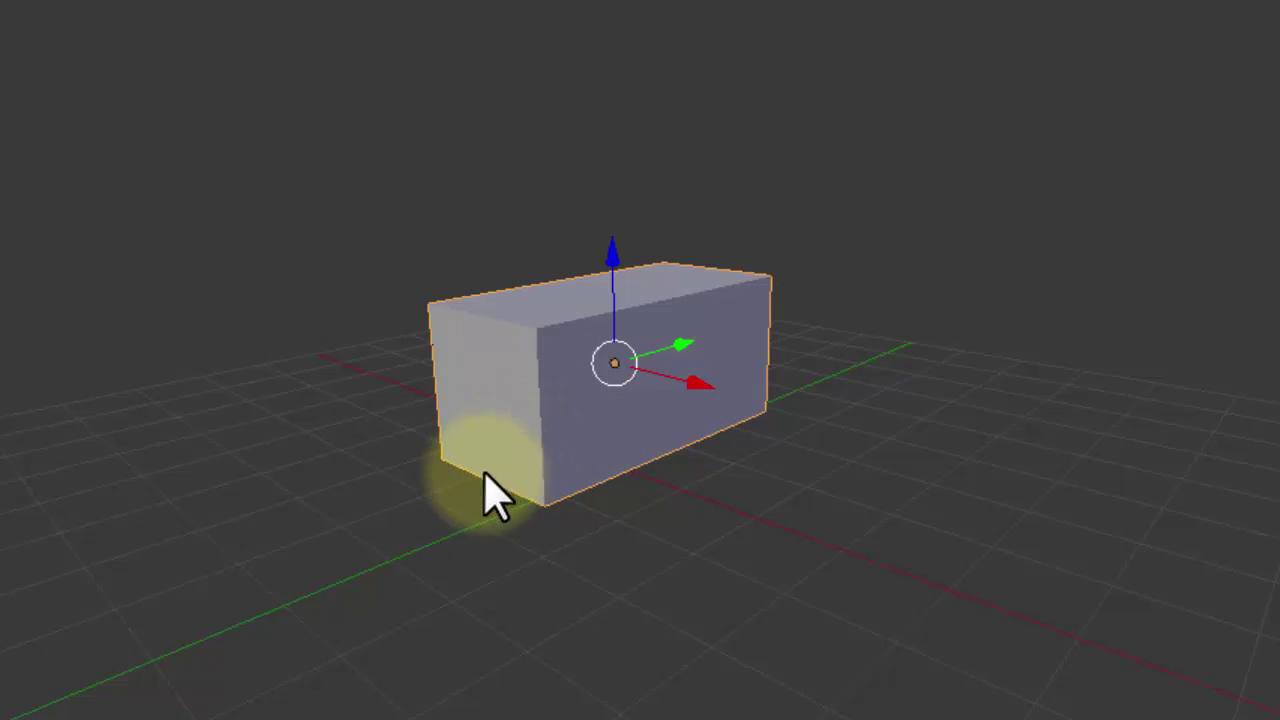
{"action": "right_click", "coordinate": [443, 488]}
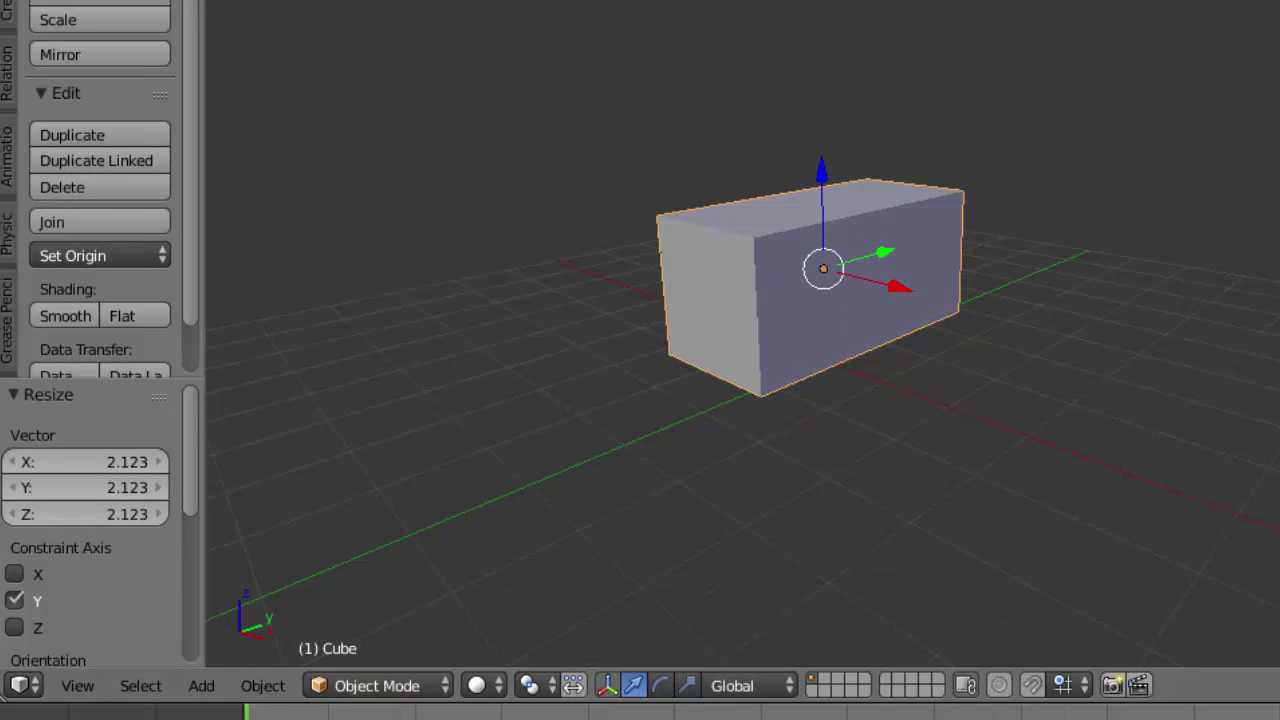
- Switch the box into Edit Mode from the mode dropdown
{"action": "left_click", "coordinate": [375, 685]}
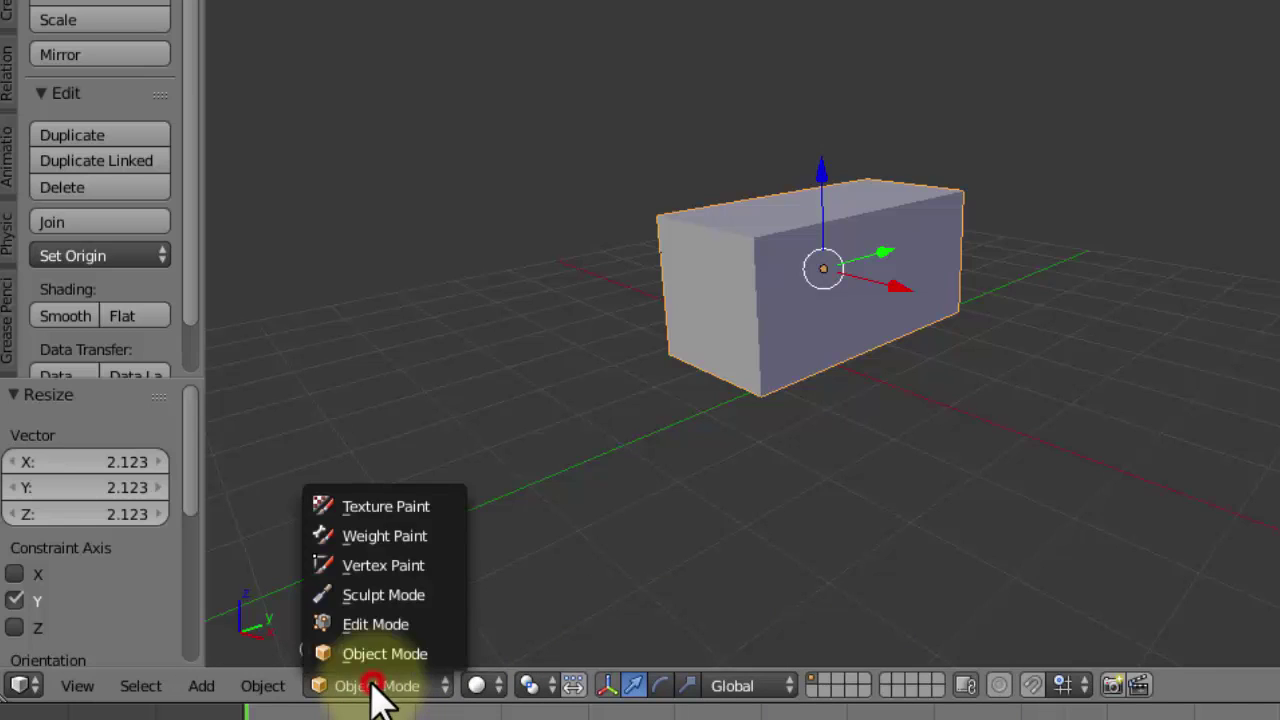
{"action": "left_click", "coordinate": [362, 630]}
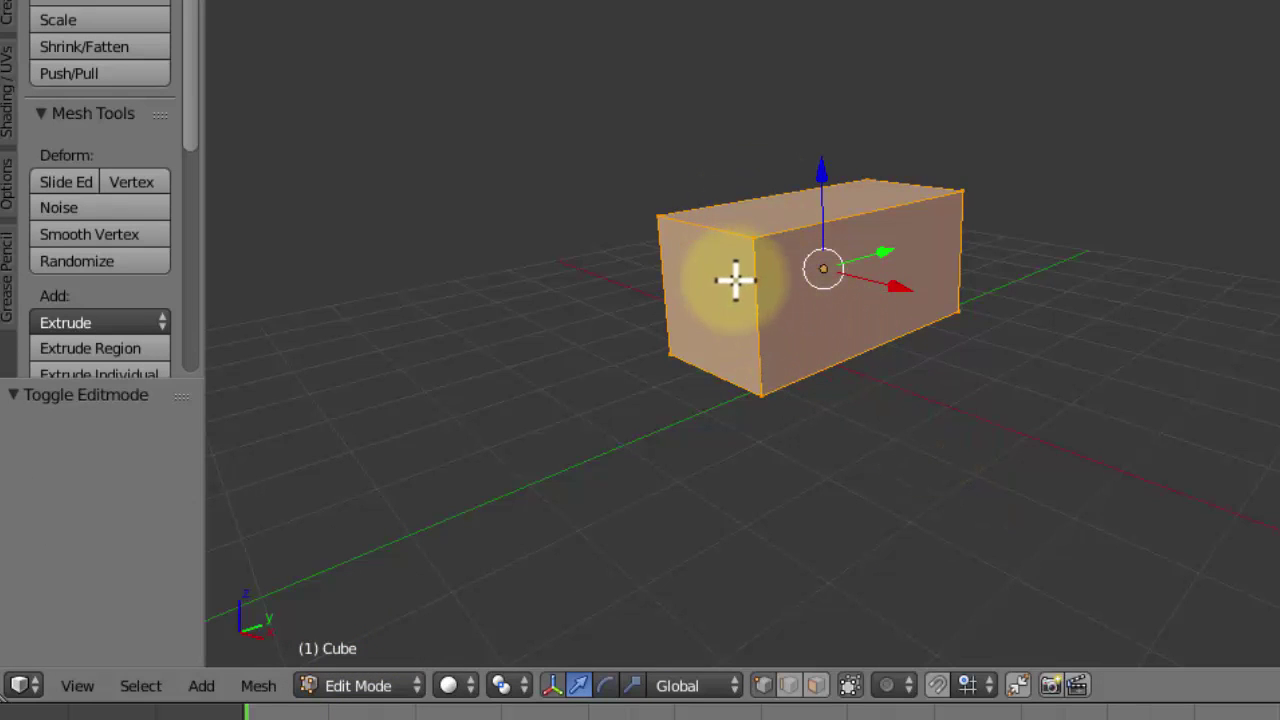
{"action": "key", "text": "Tab"}
{"action": "key", "text": "Tab"}
{"action": "key", "text": "Tab"}
{"action": "key", "text": "Tab"}
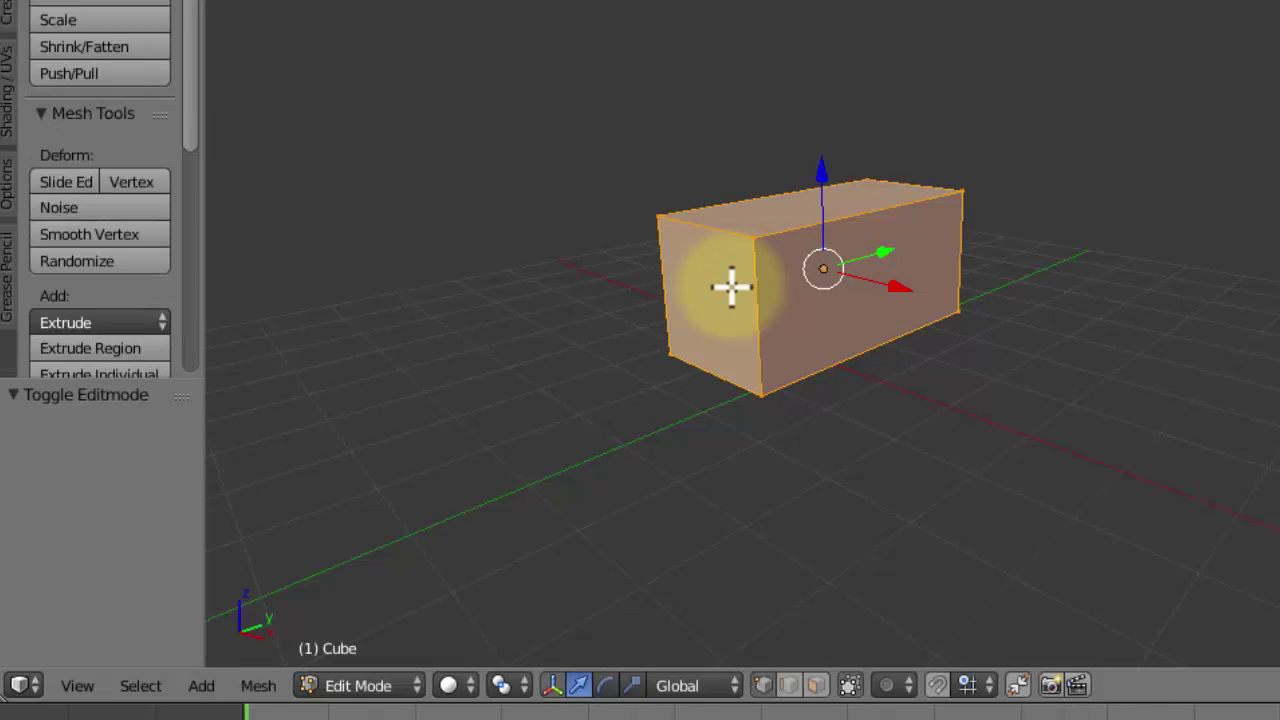
{"action": "left_click", "coordinate": [360, 686]}
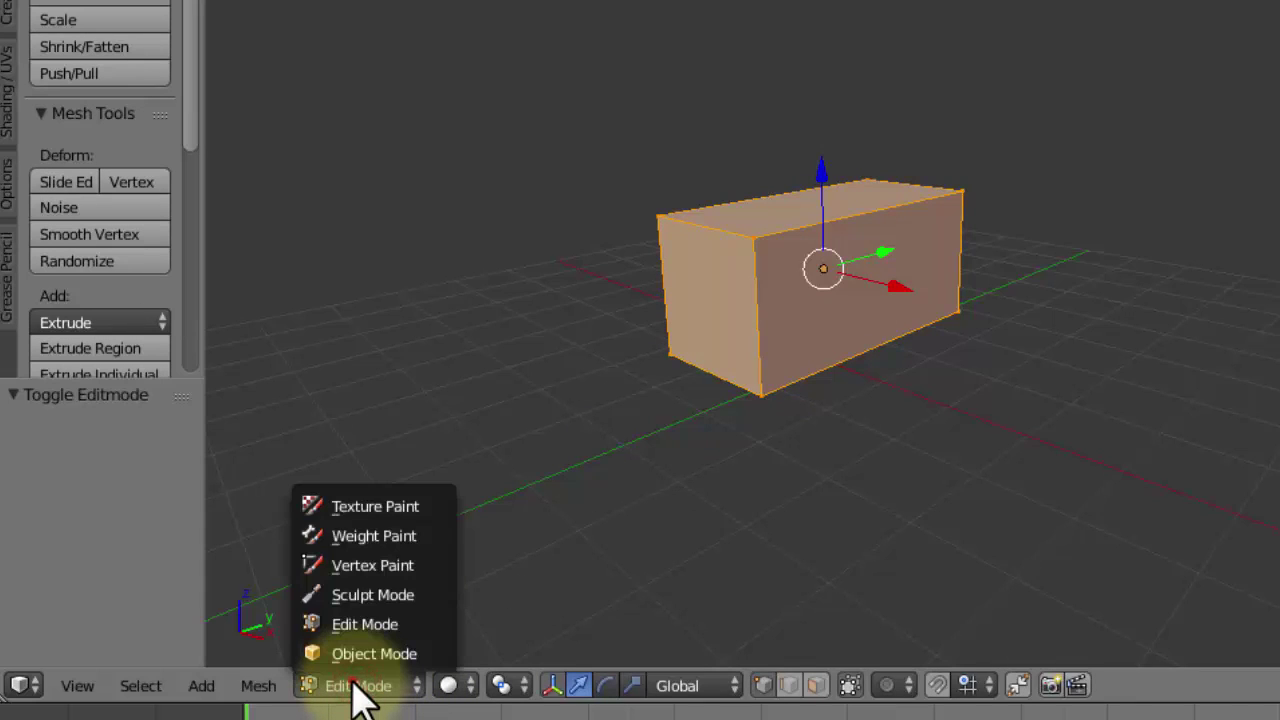
{"action": "left_click", "coordinate": [353, 686]}
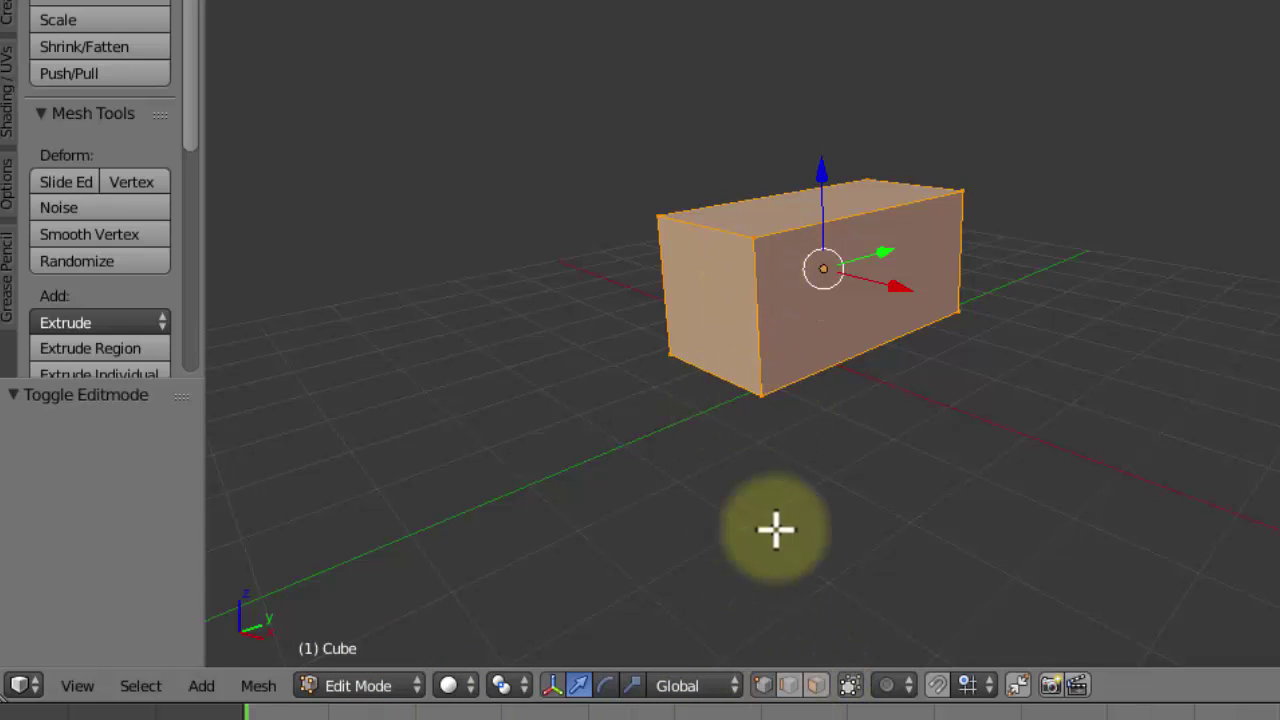
- Try vertex and edge selection by picking corner vertices and top edges of the box
{"action": "left_click", "coordinate": [763, 686]}
{"action": "right_click", "coordinate": [752, 240]}
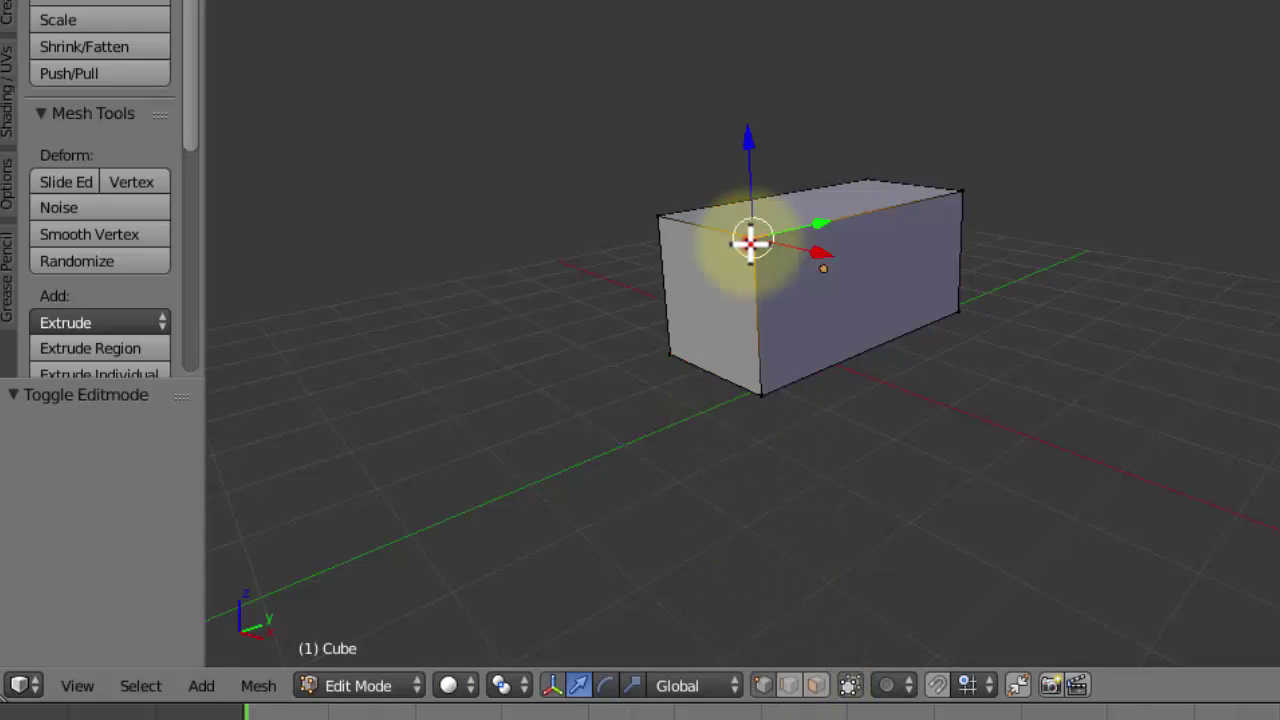
{"action": "right_click", "coordinate": [757, 394]}
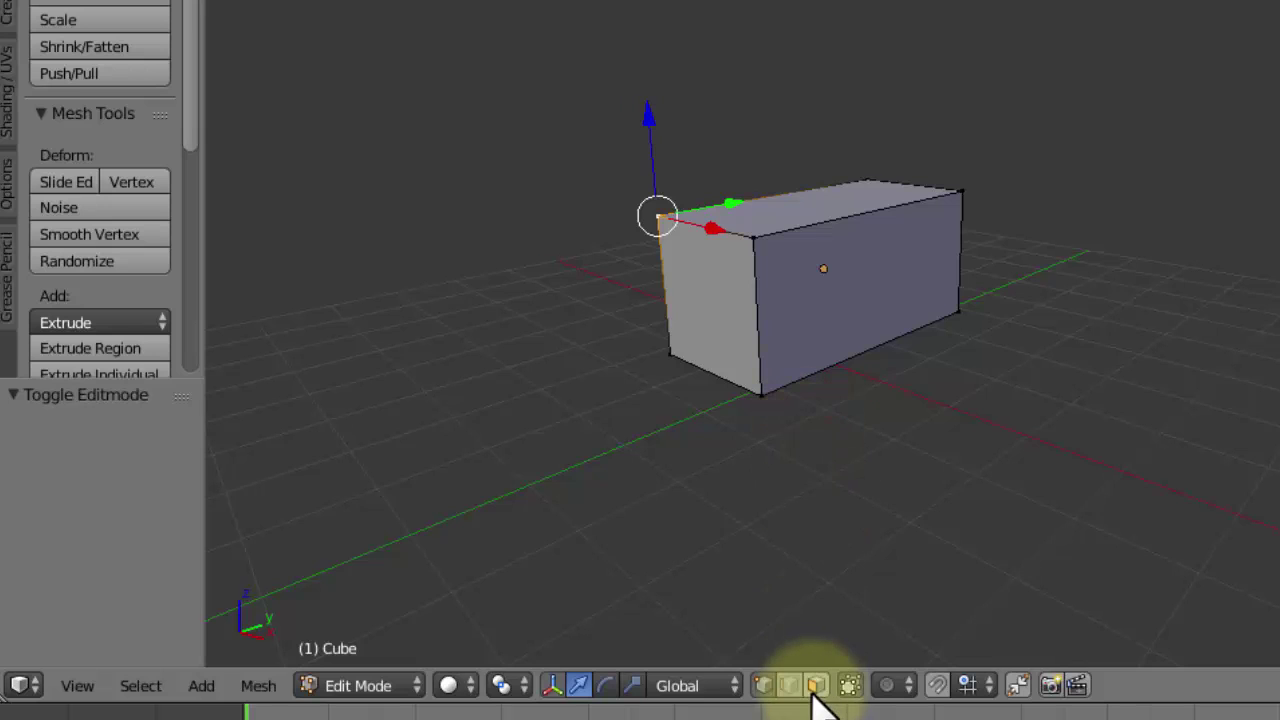
{"action": "left_click", "coordinate": [758, 335]}
{"action": "right_click", "coordinate": [695, 223]}
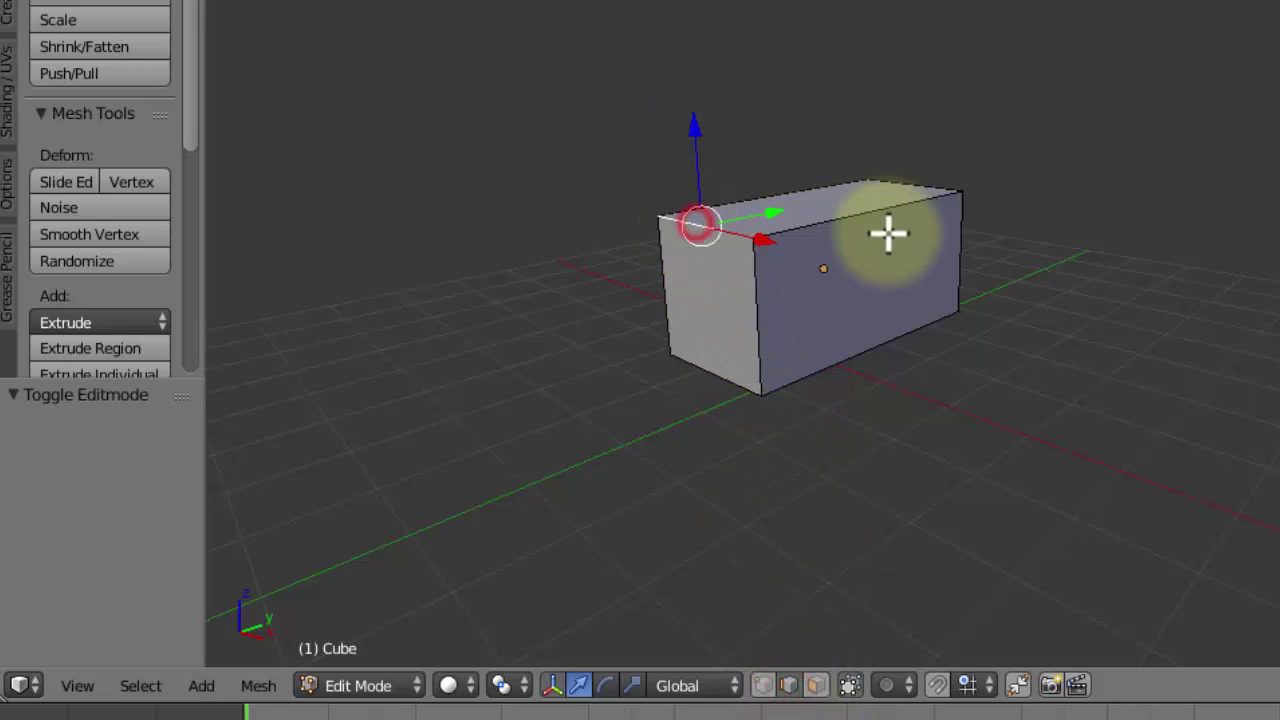
{"action": "right_click", "coordinate": [862, 209]}
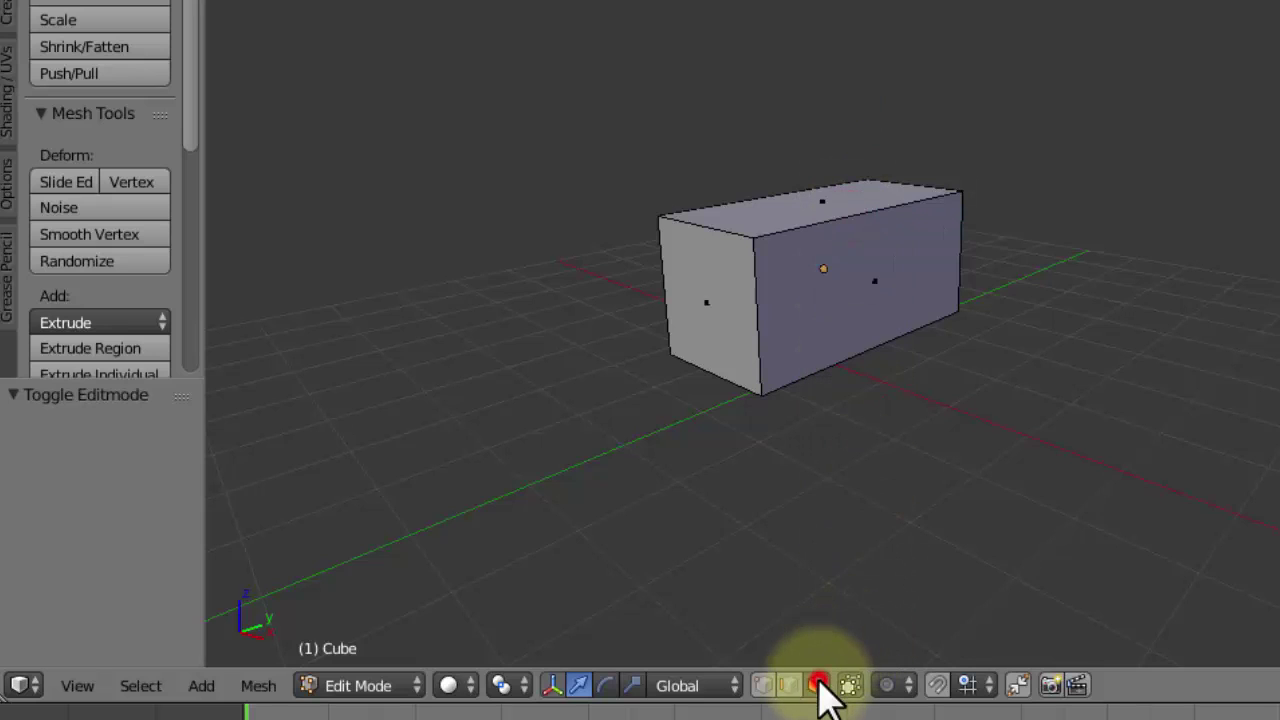
{"action": "right_click", "coordinate": [818, 287]}
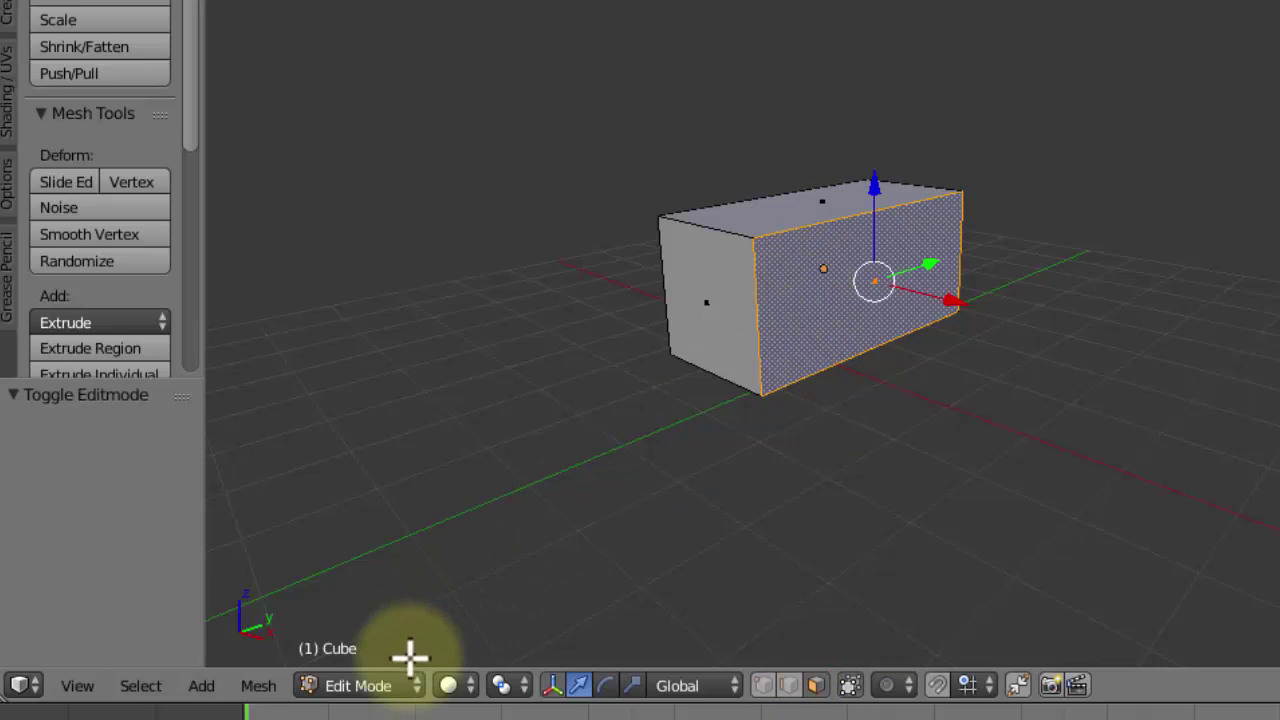
- Re-enter Edit Mode with face select and select the box's right end face
{"action": "left_click", "coordinate": [397, 686]}
{"action": "left_click", "coordinate": [370, 651]}
{"action": "right_click", "coordinate": [755, 298]}
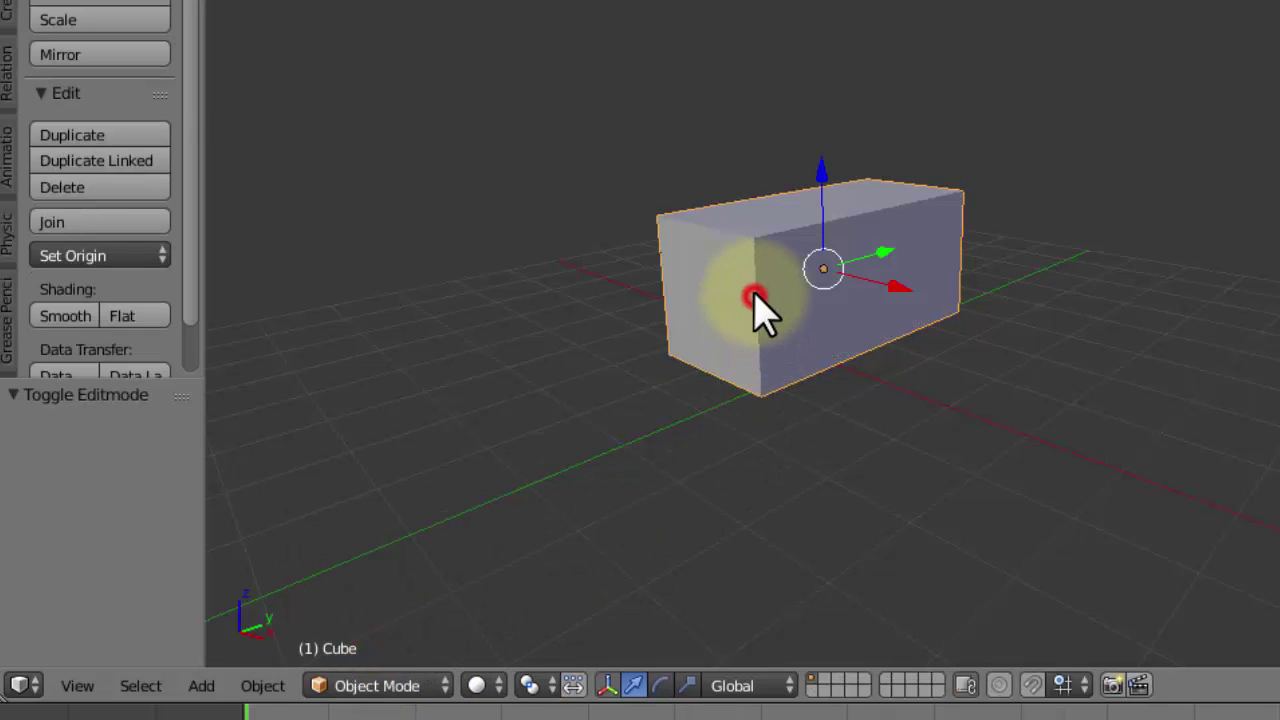
{"action": "left_click", "coordinate": [358, 688]}
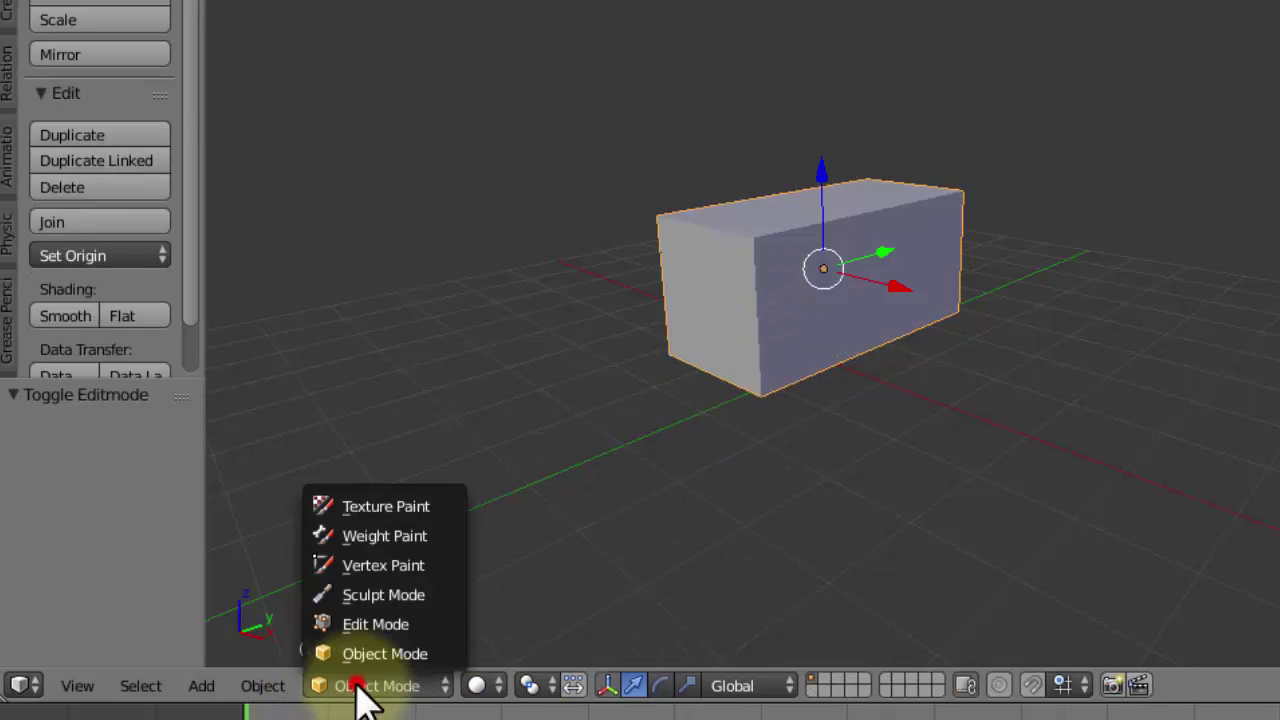
{"action": "left_click", "coordinate": [375, 624]}
{"action": "left_click", "coordinate": [816, 685]}
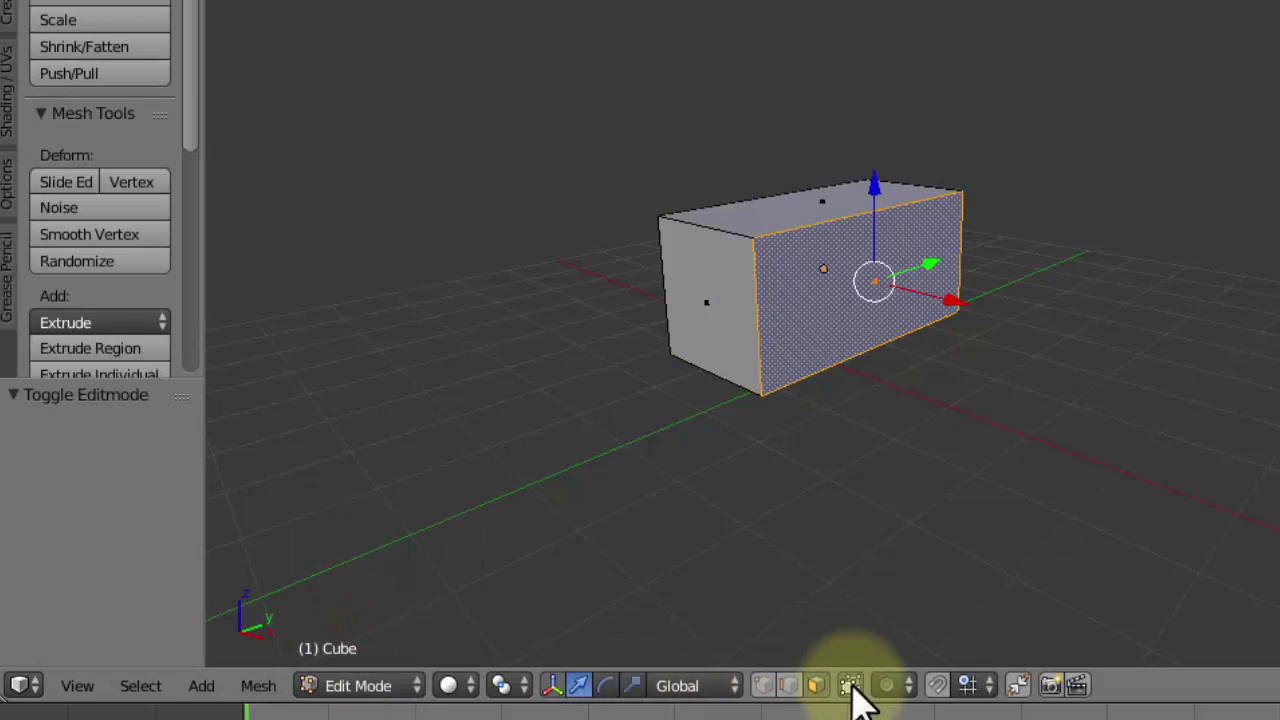
{"action": "right_click", "coordinate": [937, 234]}
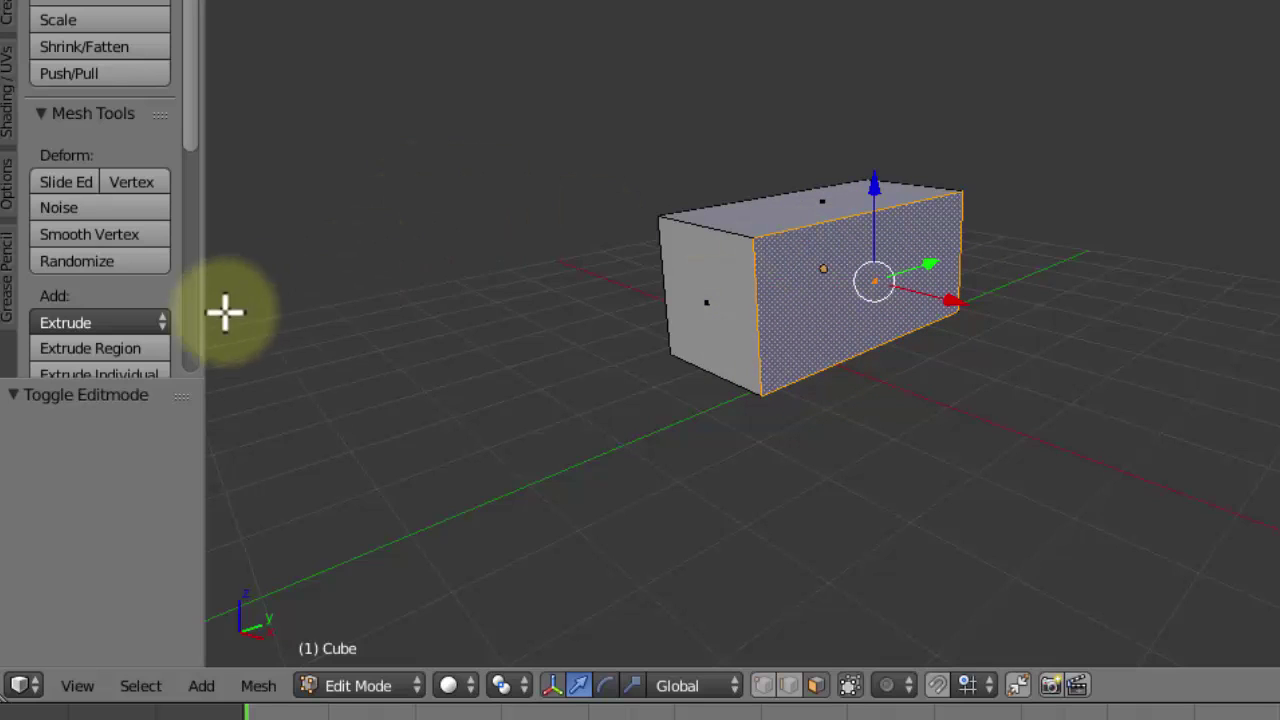
- Extrude the right end face as a region by 1.597
{"action": "left_click_drag", "start_coordinate": [191, 125], "coordinate": [180, 208]}
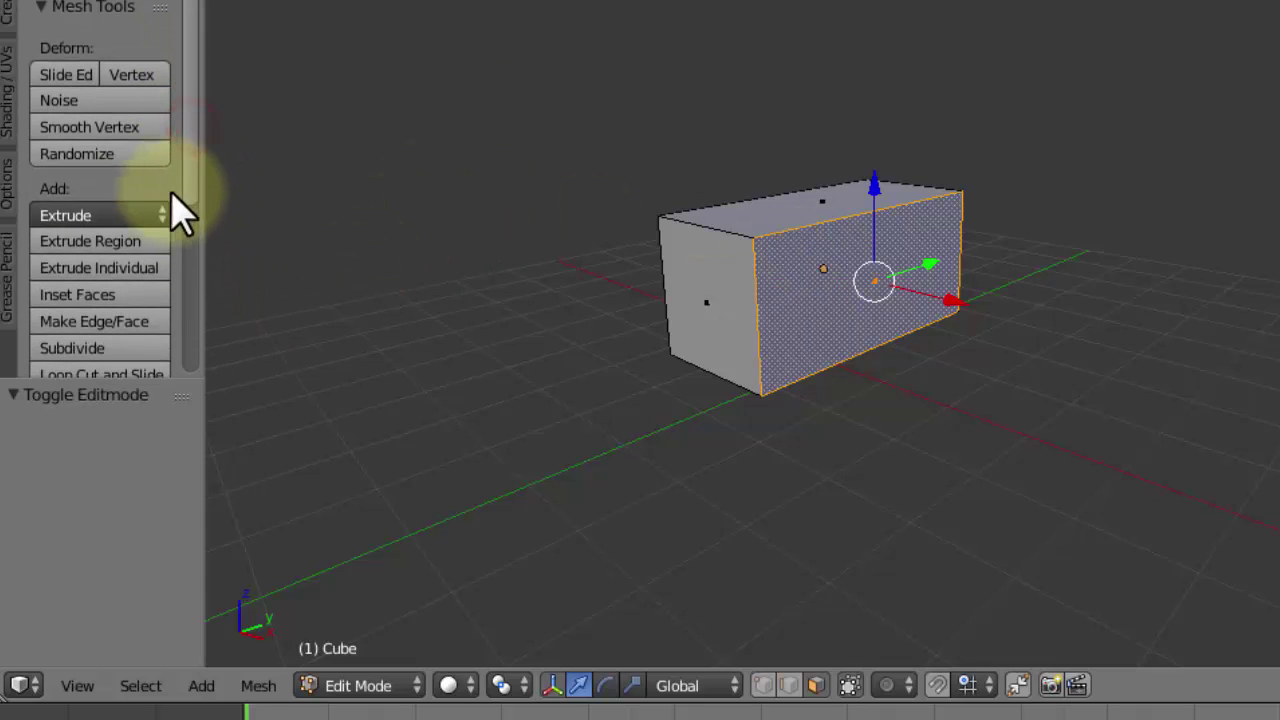
{"action": "left_click", "coordinate": [84, 214]}
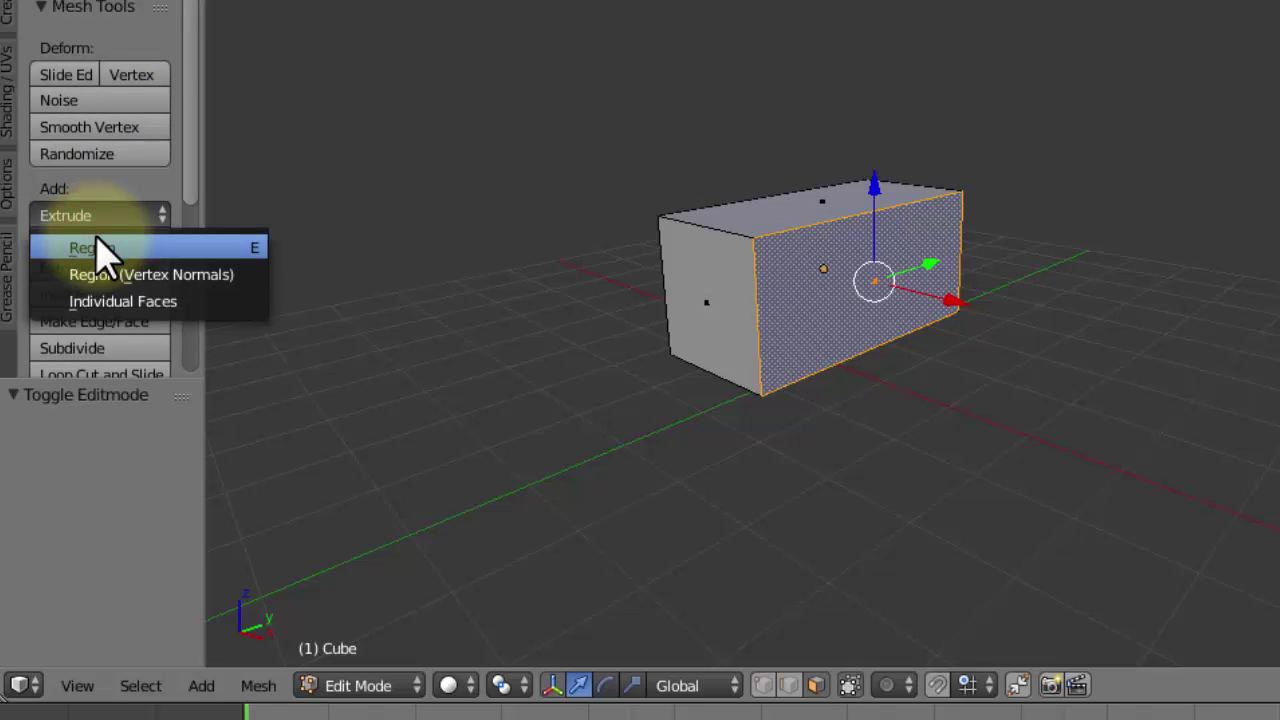
{"action": "left_click", "coordinate": [201, 252]}
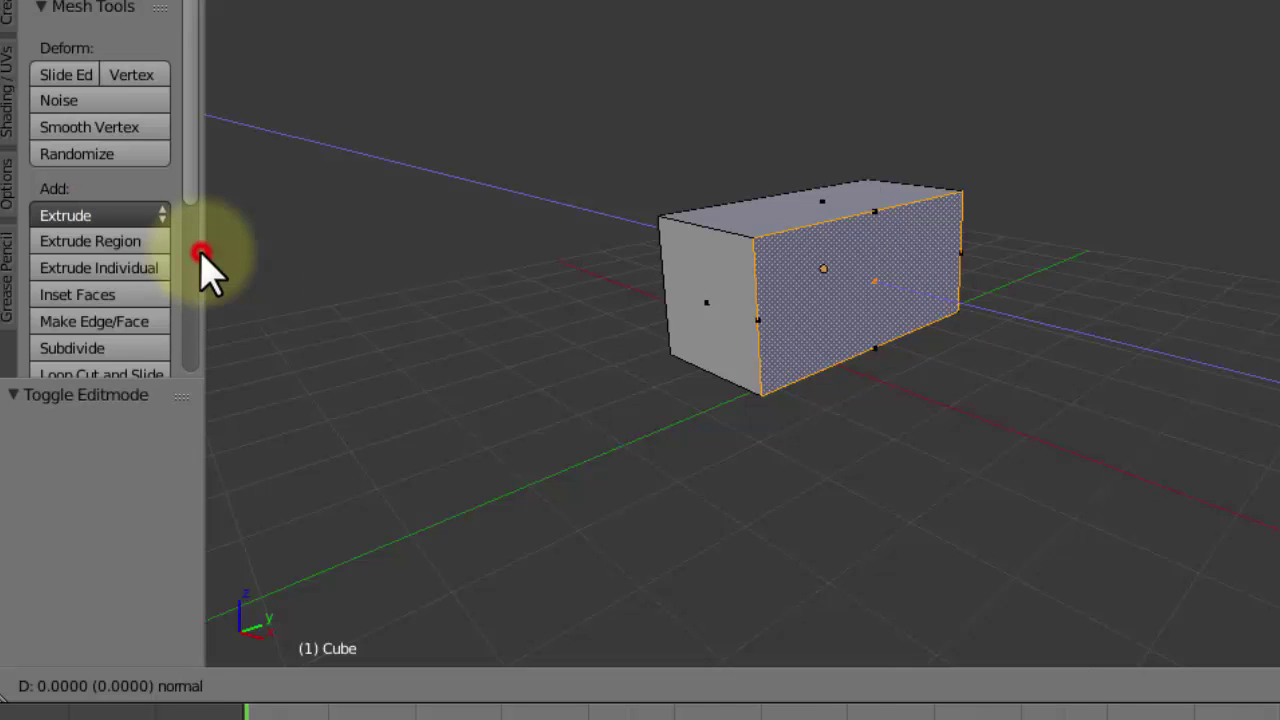
{"action": "left_click", "coordinate": [319, 269]}
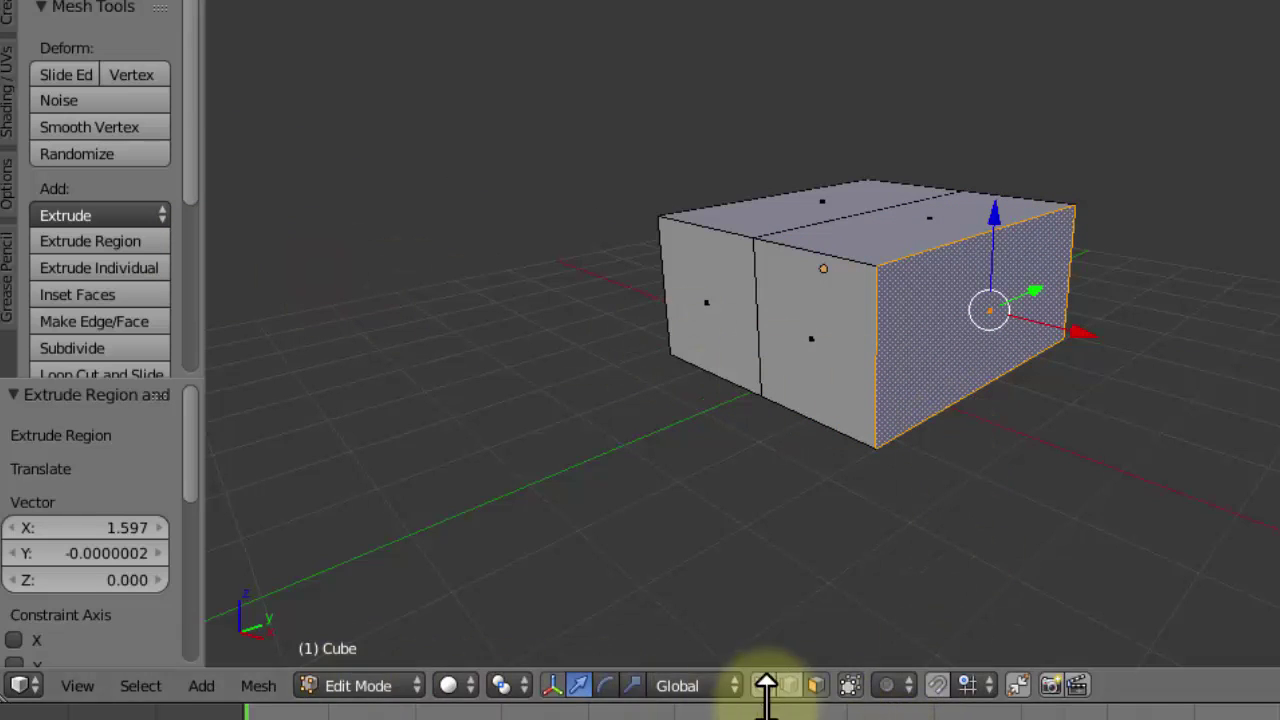
- Reselect the end face and extrude it again by 1.507 along X
{"action": "left_click", "coordinate": [813, 683]}
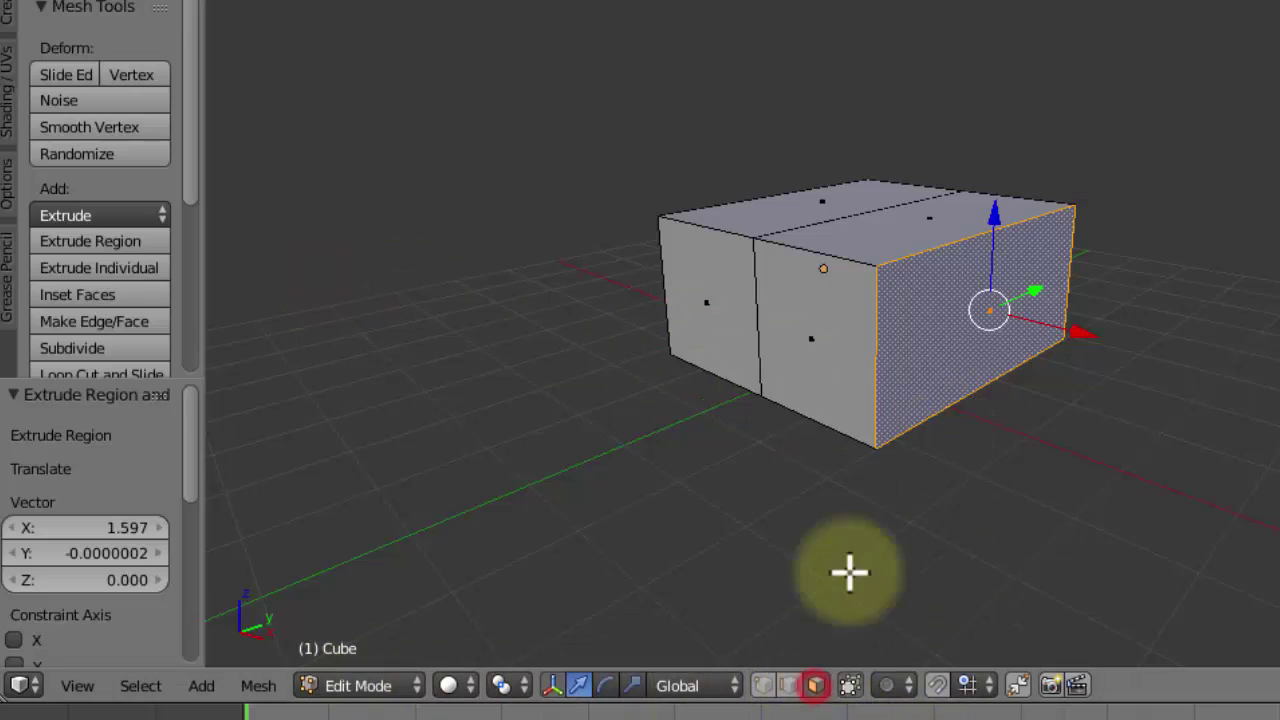
{"action": "left_click", "coordinate": [880, 236]}
{"action": "left_click", "coordinate": [975, 302]}
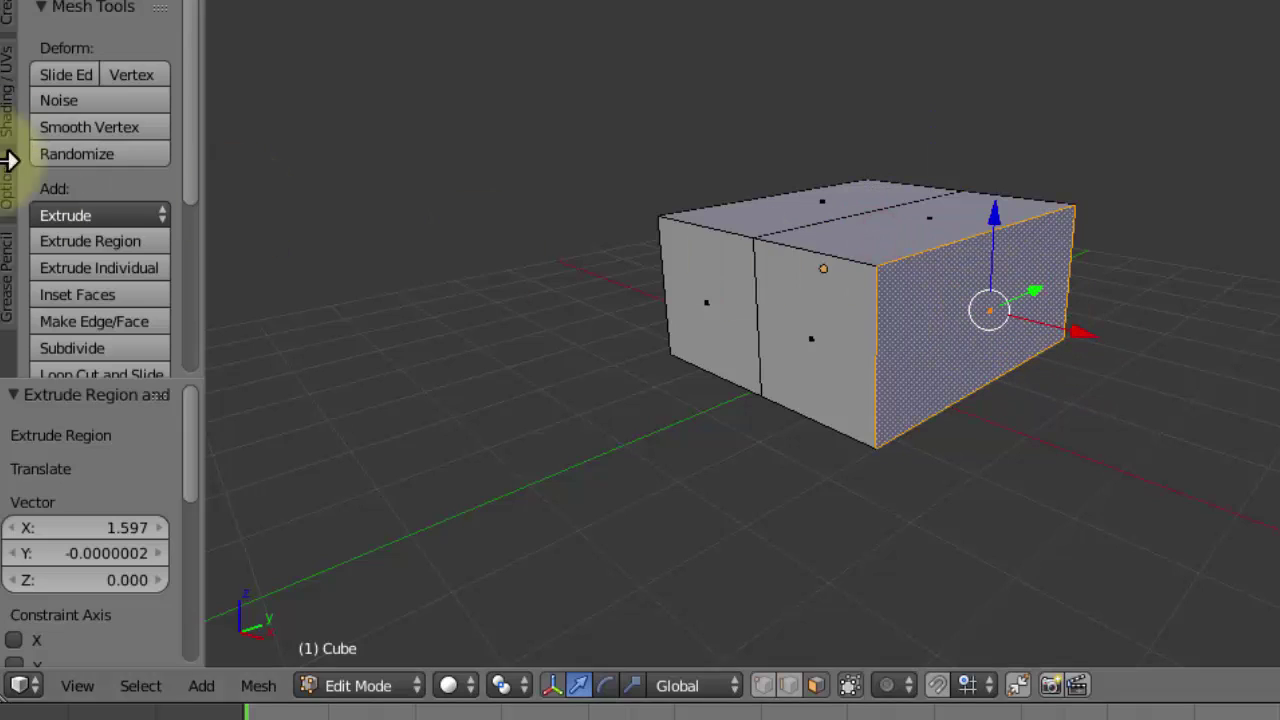
{"action": "left_click", "coordinate": [87, 219]}
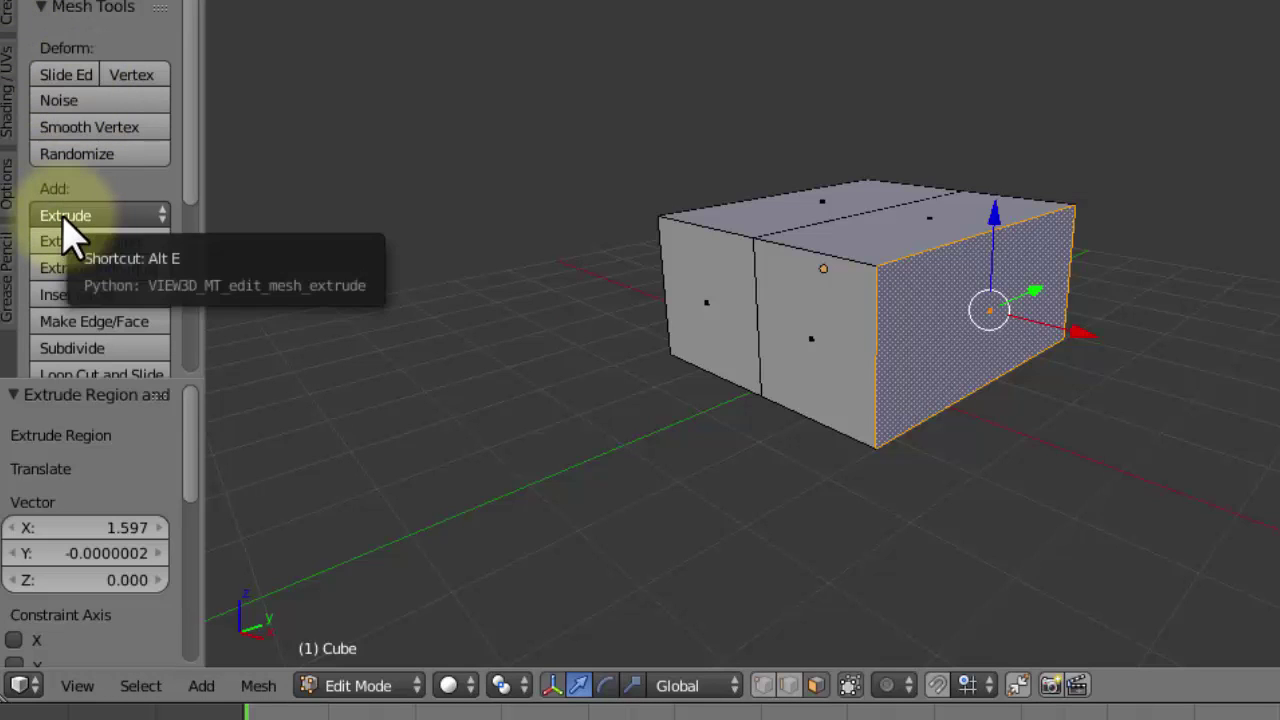
{"action": "left_click", "coordinate": [65, 215]}
{"action": "left_click", "coordinate": [80, 247]}
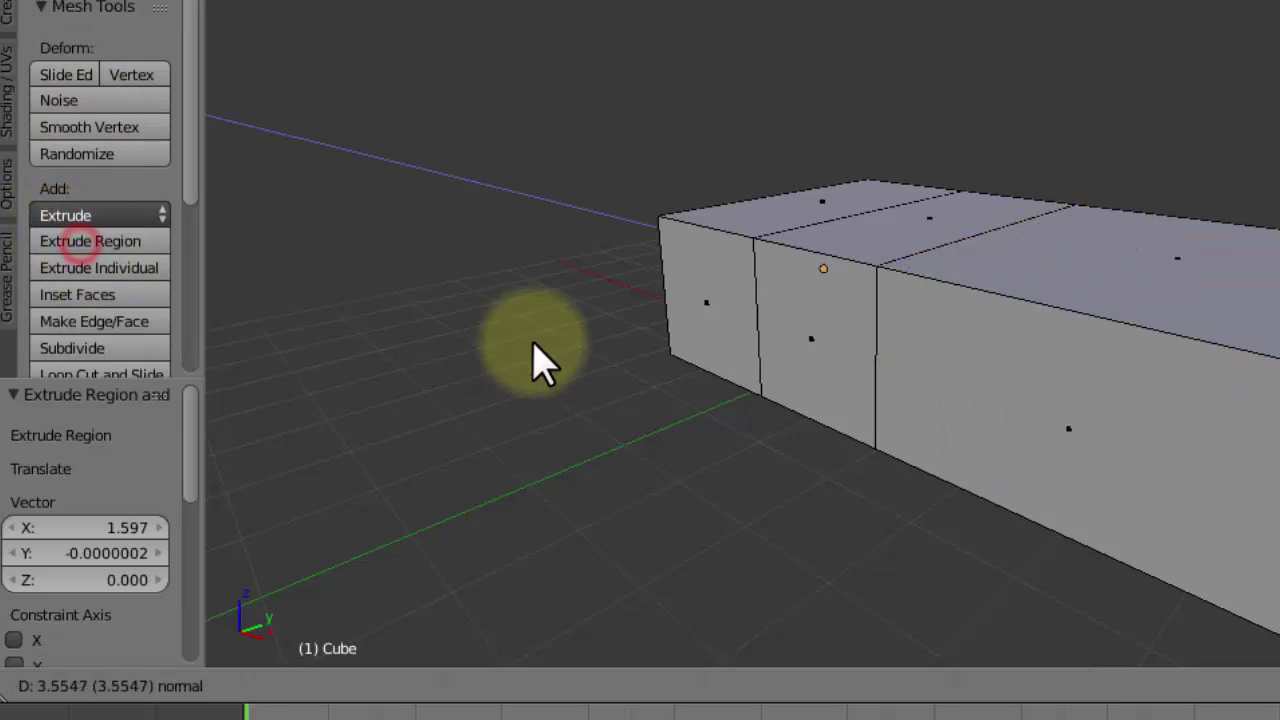
{"action": "left_click", "coordinate": [230, 320]}
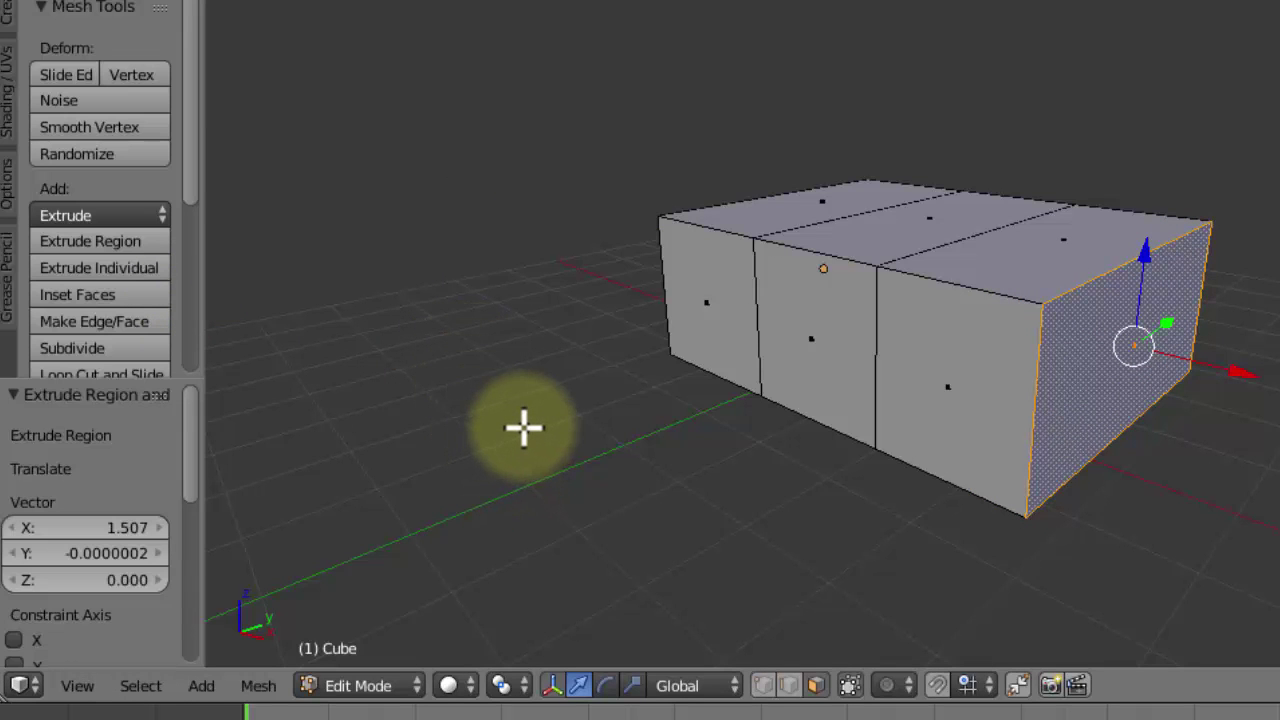
{"action": "middle_click_drag", "start_coordinate": [571, 509], "coordinate": [680, 571]}
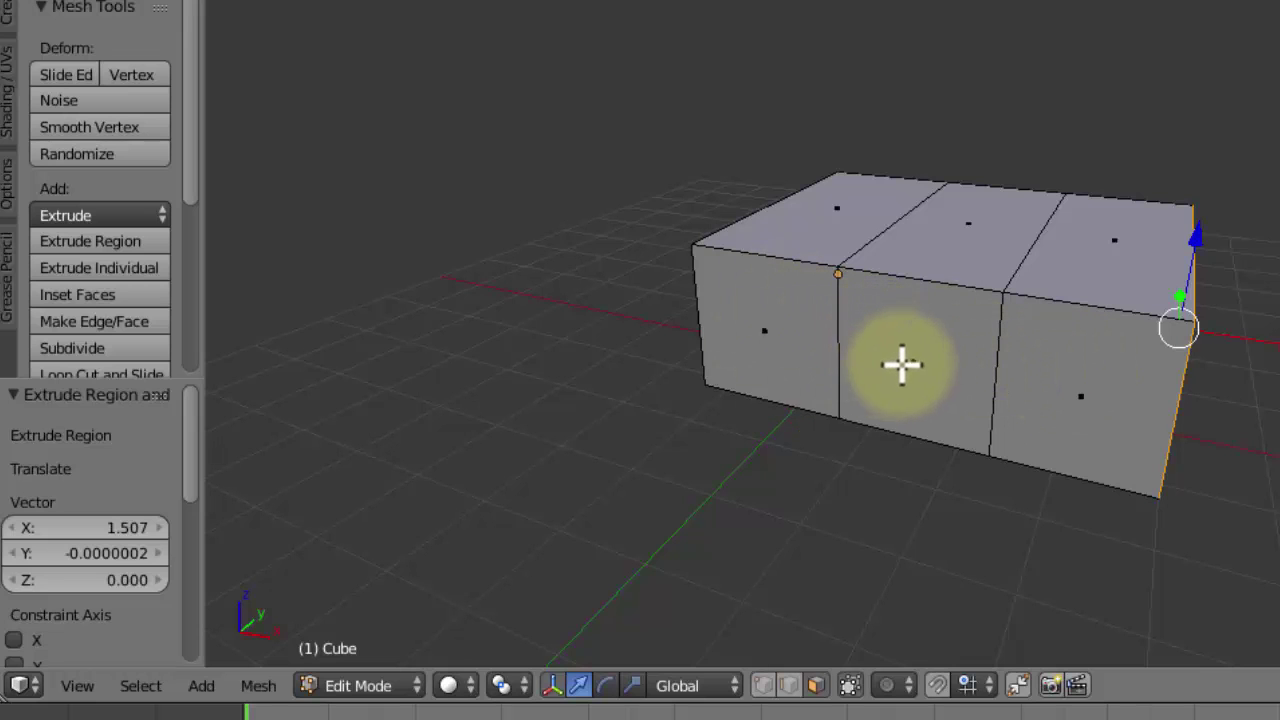
{"action": "middle_click_drag", "start_coordinate": [915, 318], "coordinate": [851, 309]}
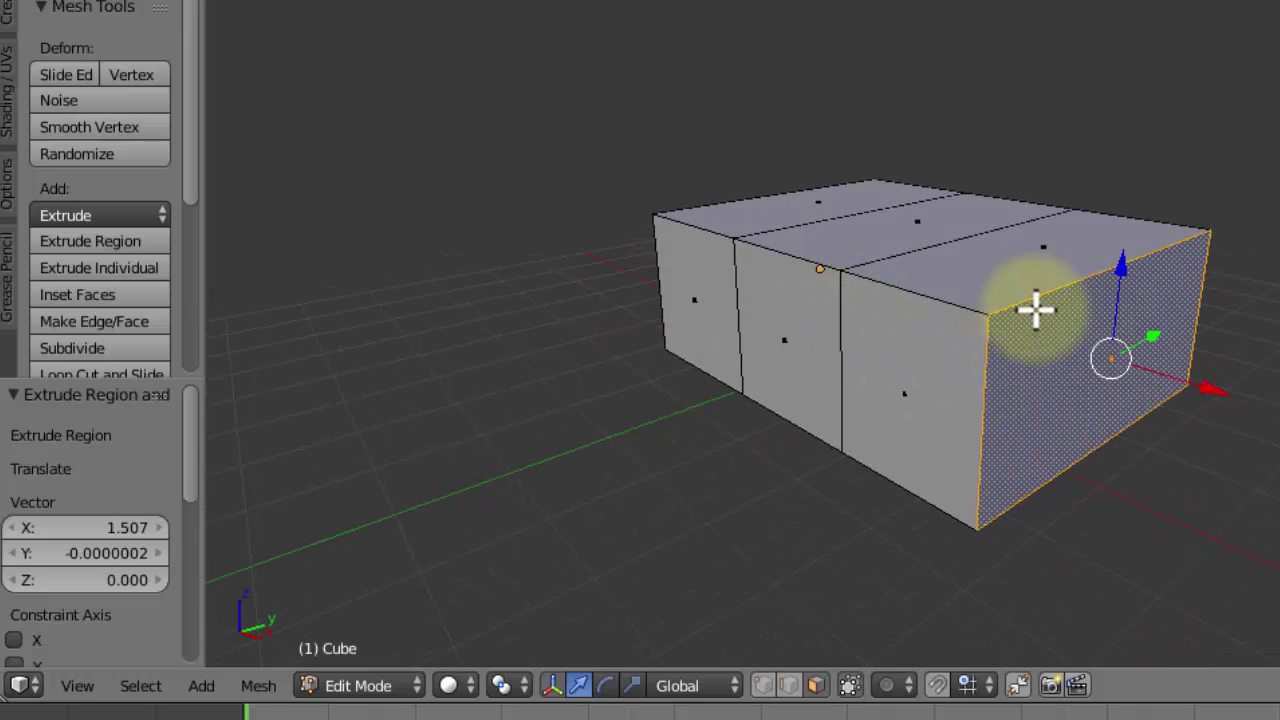
{"action": "left_click", "coordinate": [788, 686]}
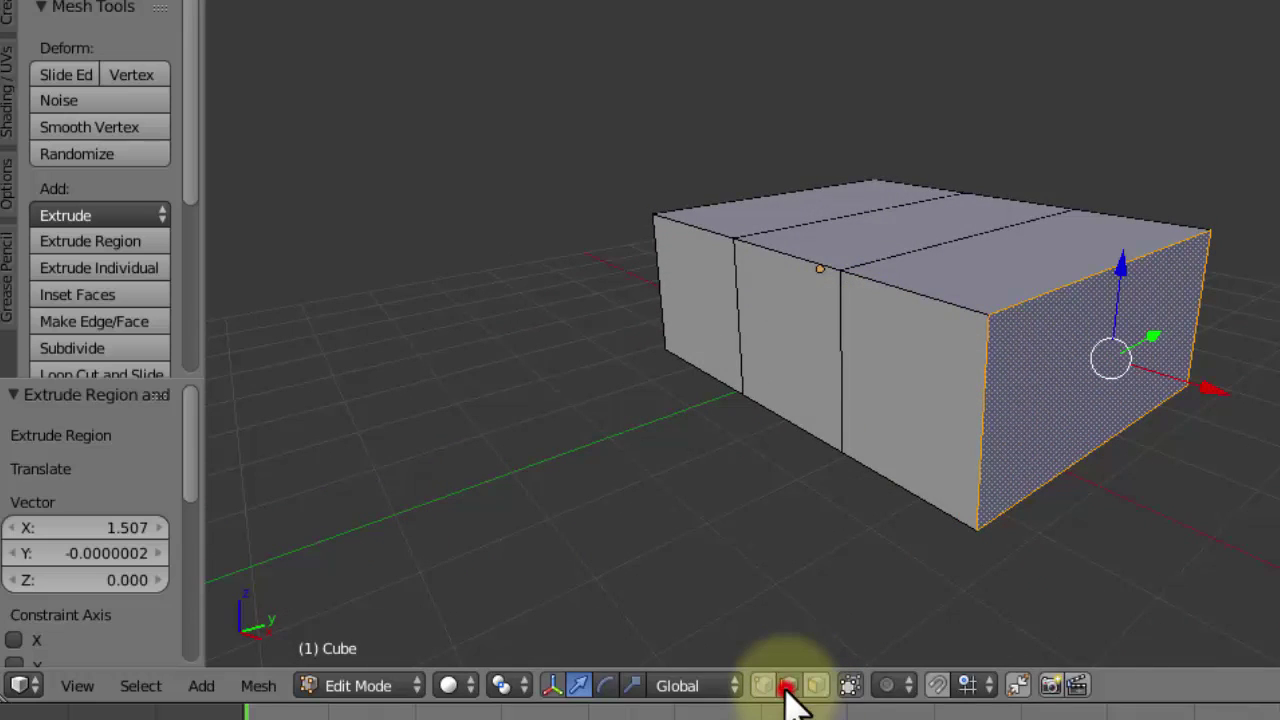
{"action": "left_click", "coordinate": [1058, 286]}
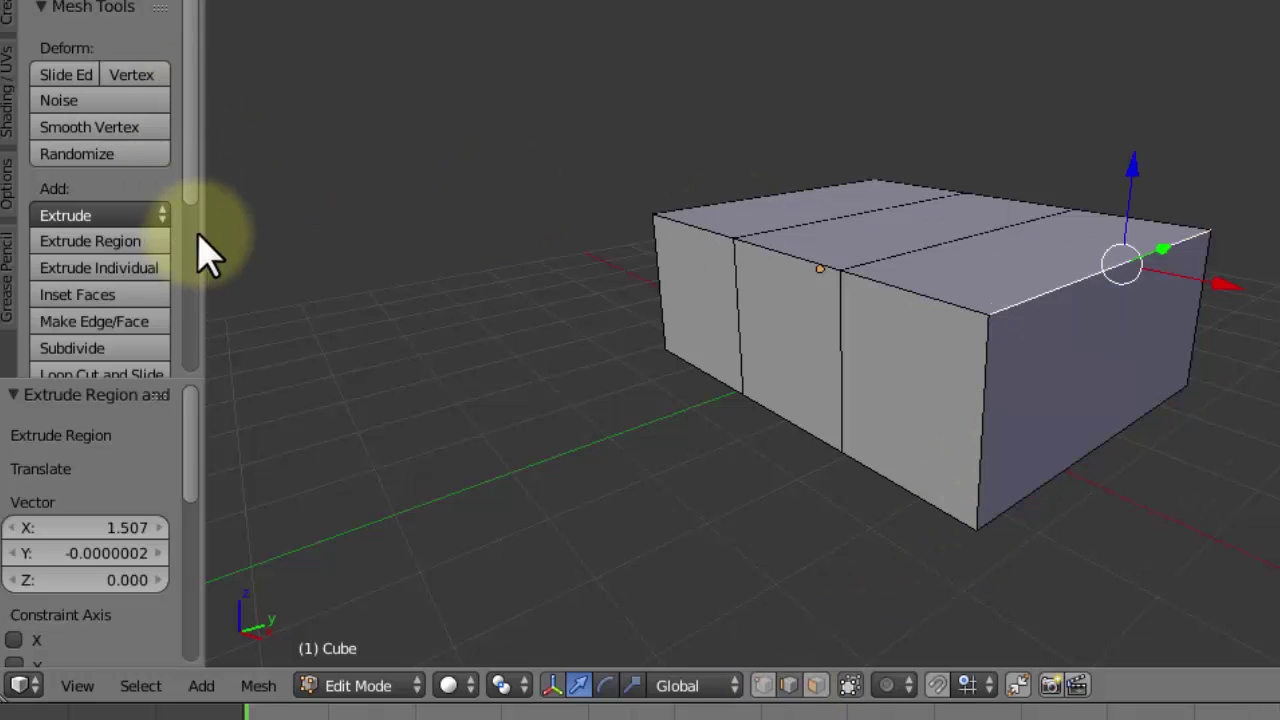
{"action": "left_click_drag", "start_coordinate": [193, 176], "coordinate": [228, 140]}
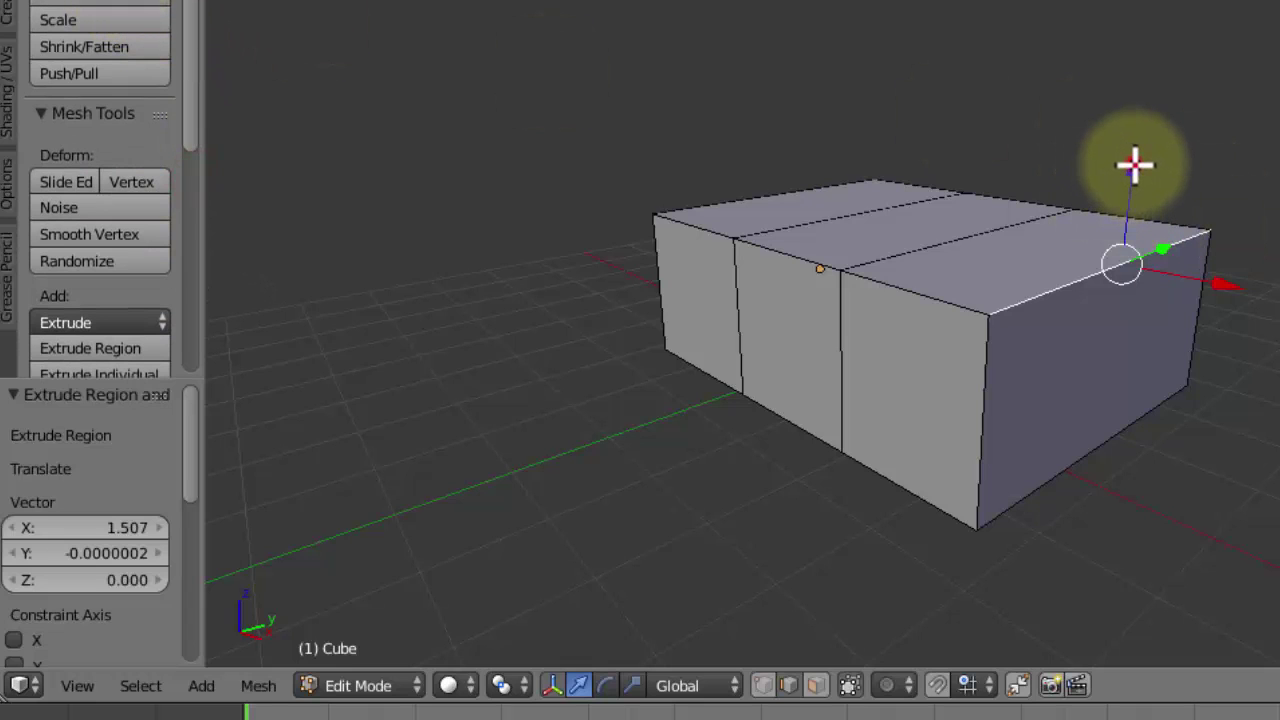
{"action": "left_click_drag", "start_coordinate": [1135, 163], "coordinate": [1128, 200]}
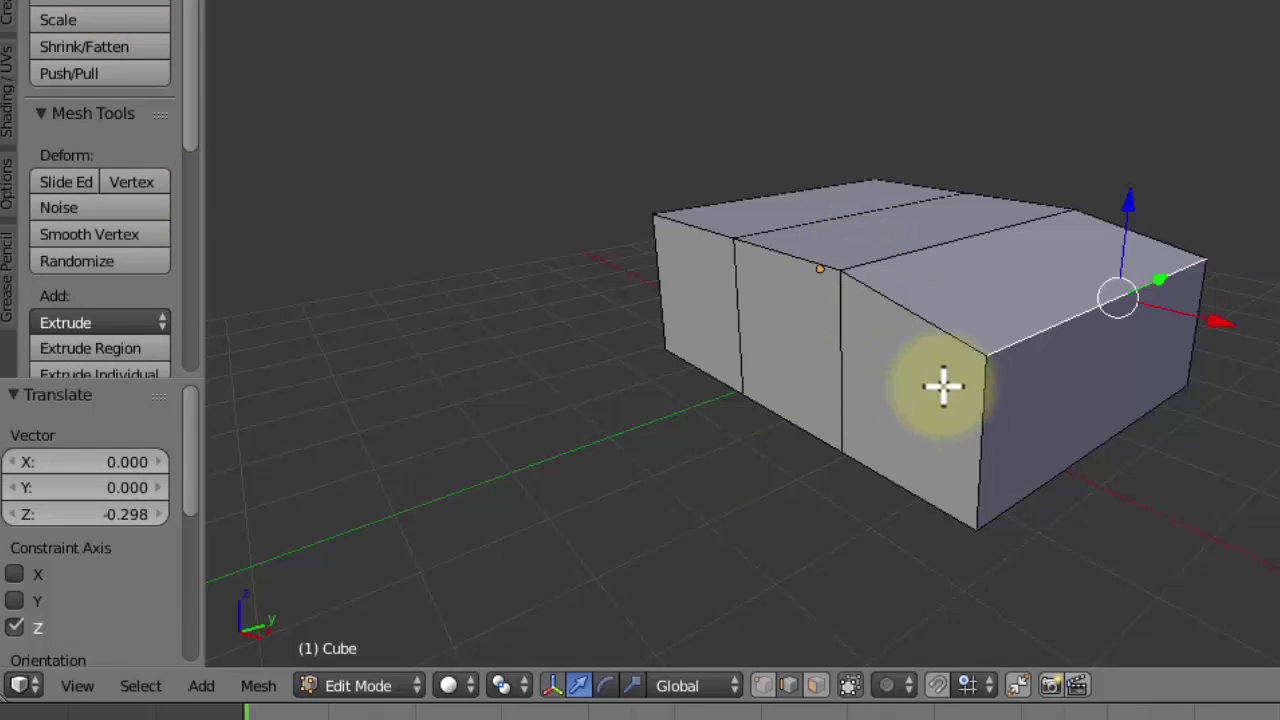
{"action": "left_click", "coordinate": [1045, 480]}
{"action": "left_click_drag", "start_coordinate": [1112, 367], "coordinate": [1126, 323]}
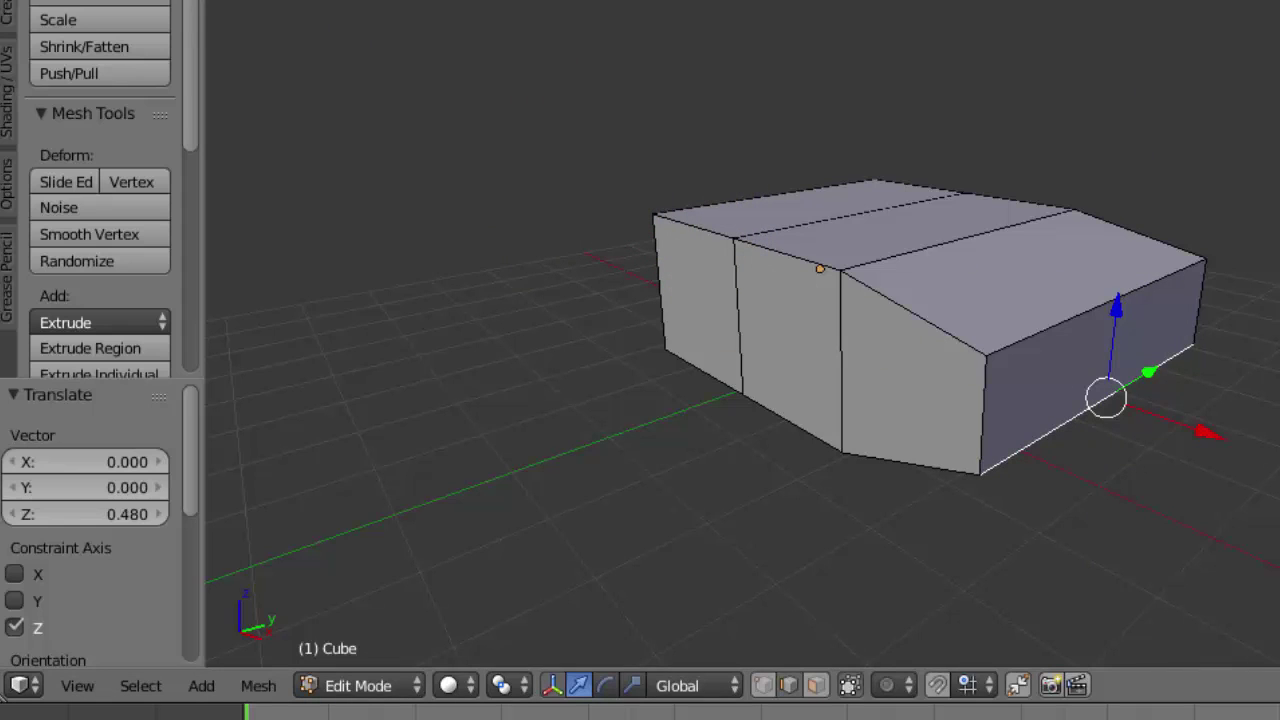
{"action": "key", "text": "ctrl+z"}
{"action": "key", "text": "ctrl+z"}
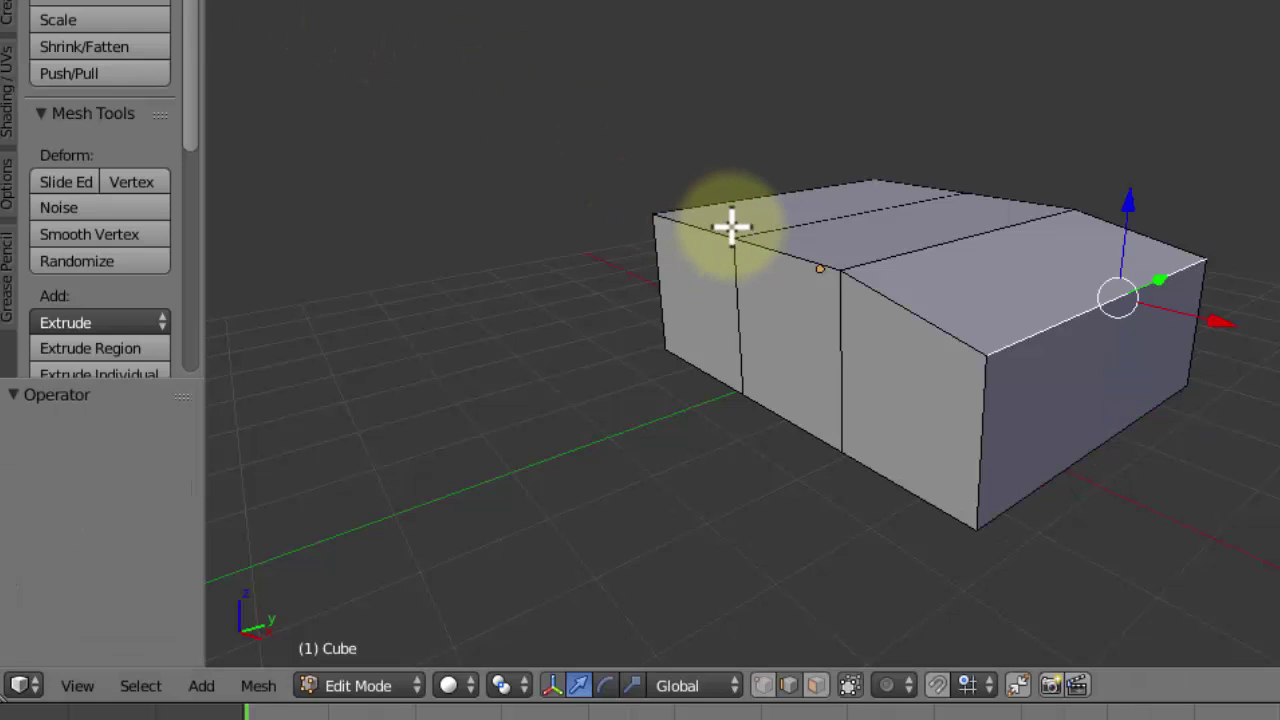
{"action": "key", "text": "ctrl+z"}
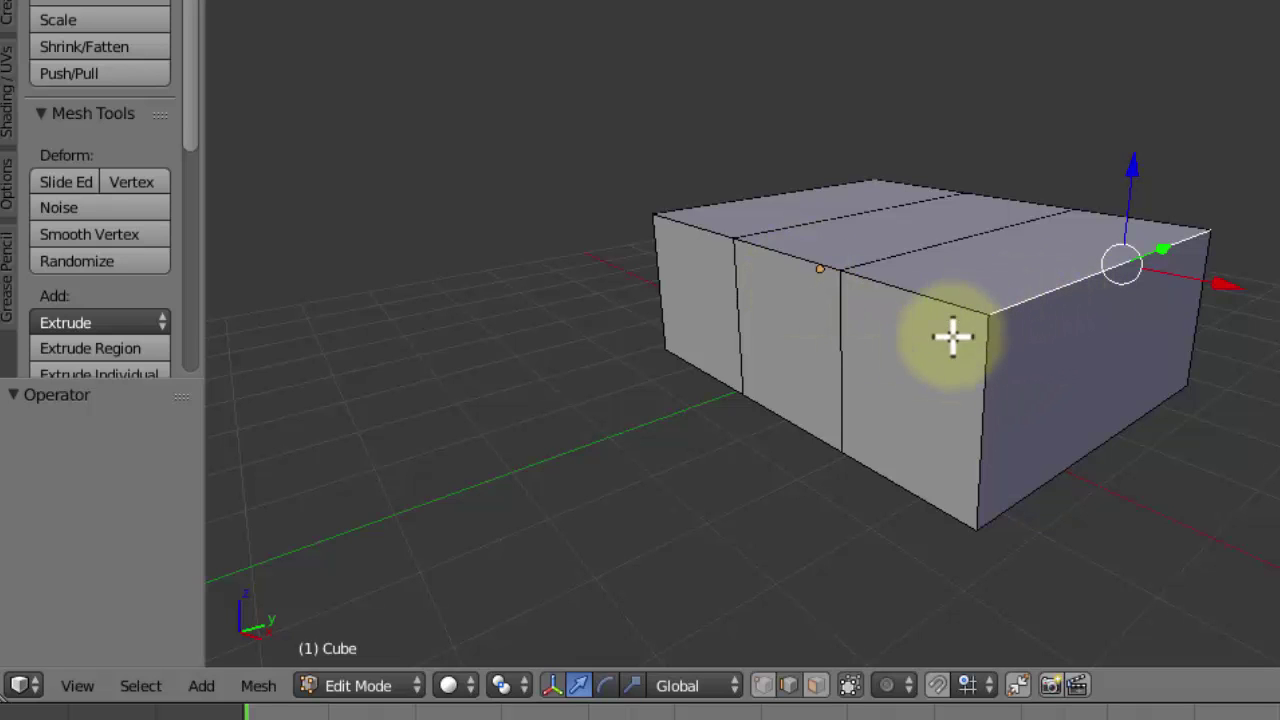
{"action": "middle_click_drag", "start_coordinate": [832, 413], "coordinate": [994, 480]}
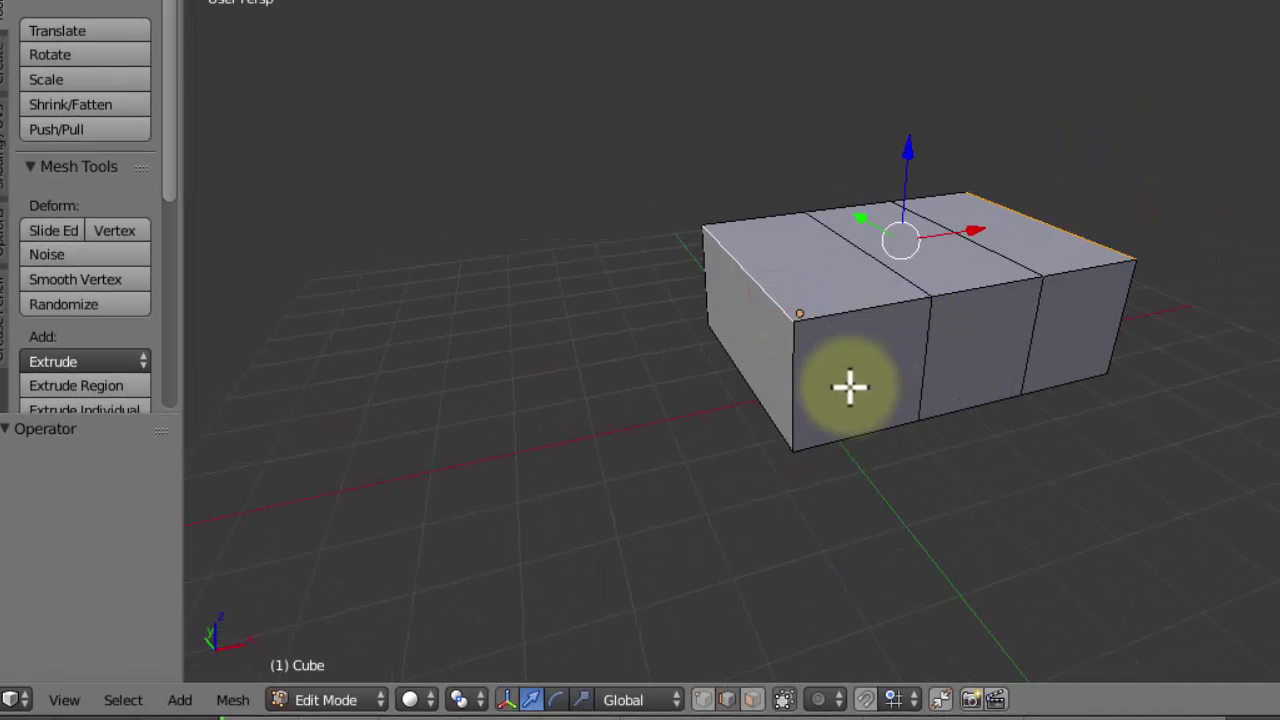
- Lower the selected outer top edges at both ends to Z -0.356
{"action": "middle_click_drag", "start_coordinate": [883, 403], "coordinate": [764, 392]}
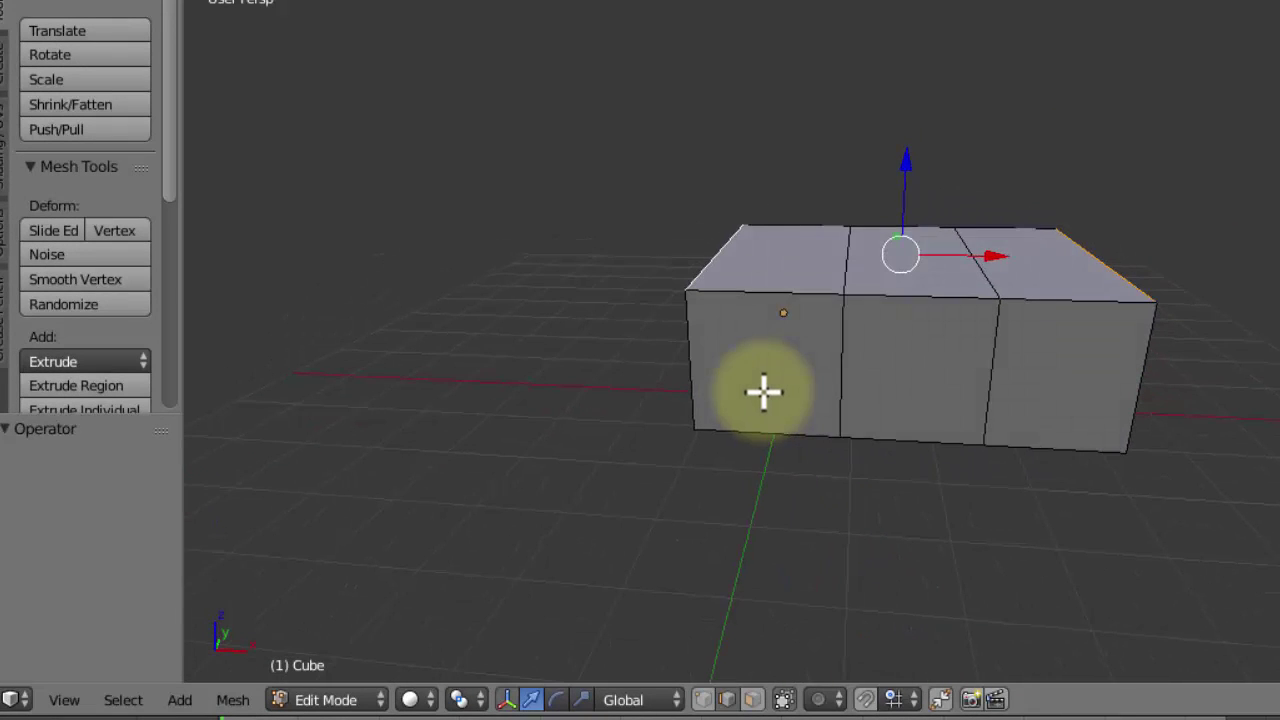
{"action": "left_click_drag", "start_coordinate": [909, 157], "coordinate": [910, 185]}
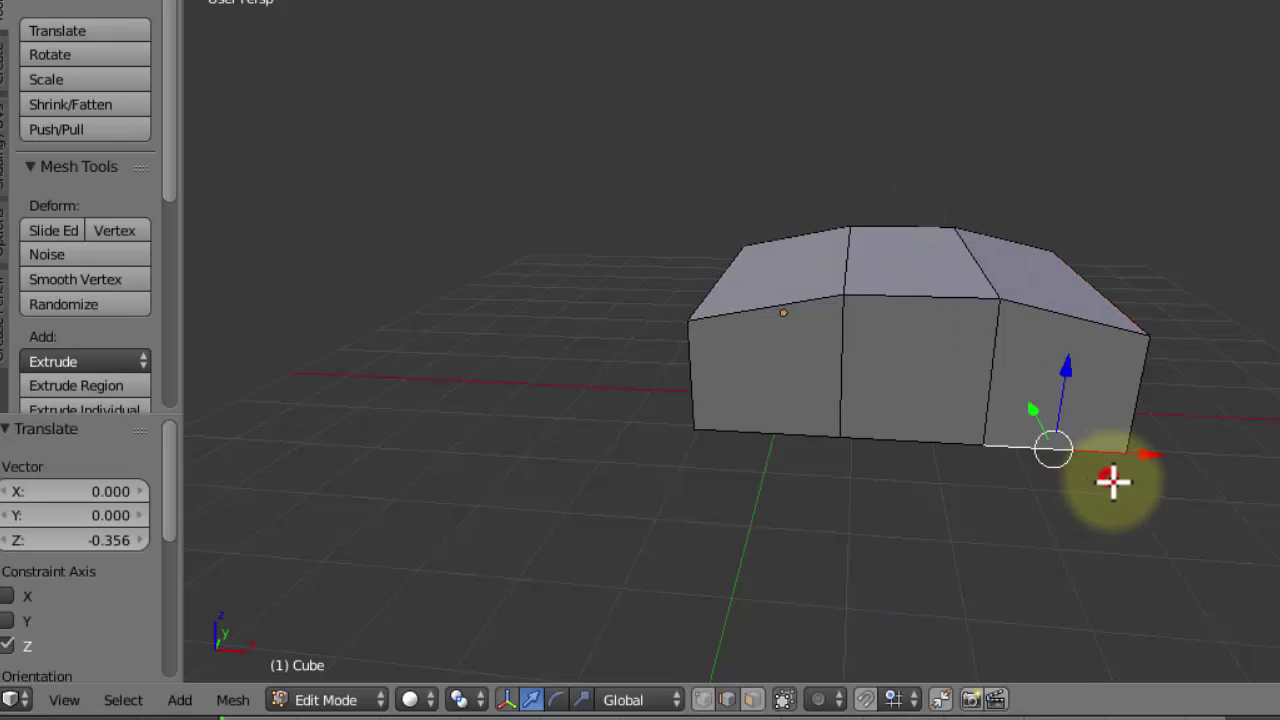
{"action": "middle_click_drag", "start_coordinate": [1109, 483], "coordinate": [967, 455]}
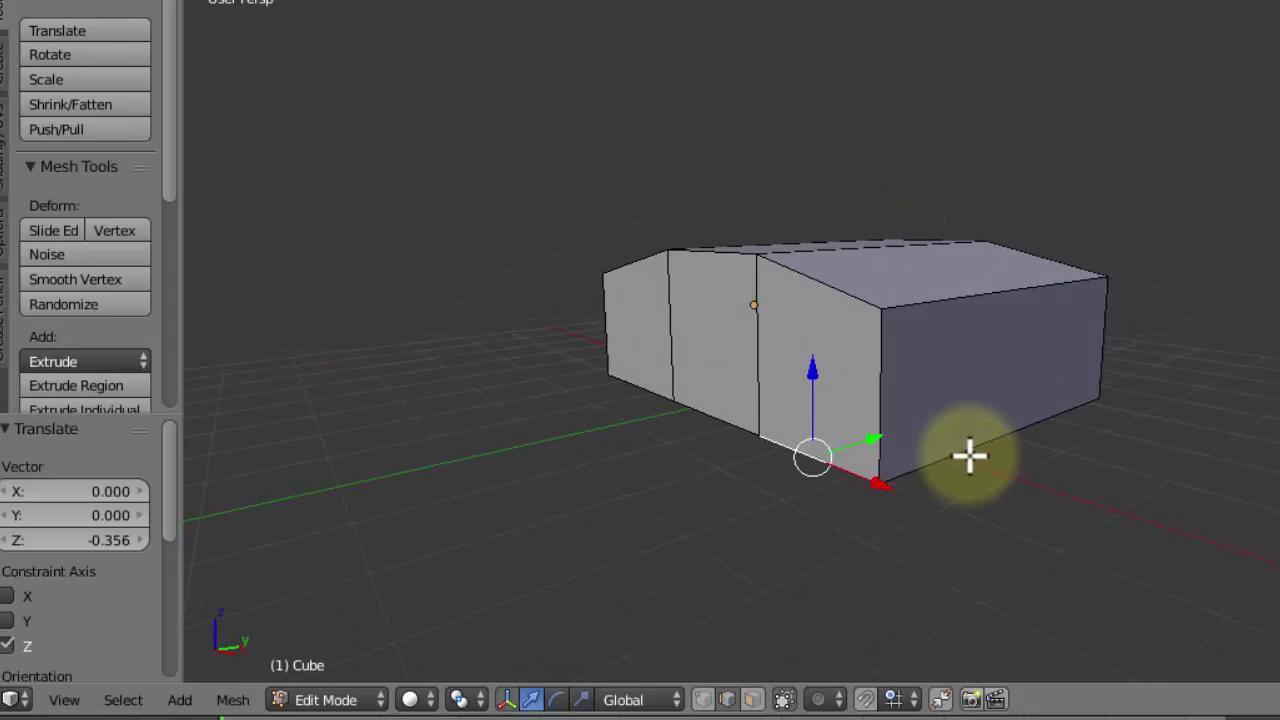
{"action": "scroll", "coordinate": [880, 515], "scroll_direction": "up", "scroll_amount": 4, "text": "ctrl"}
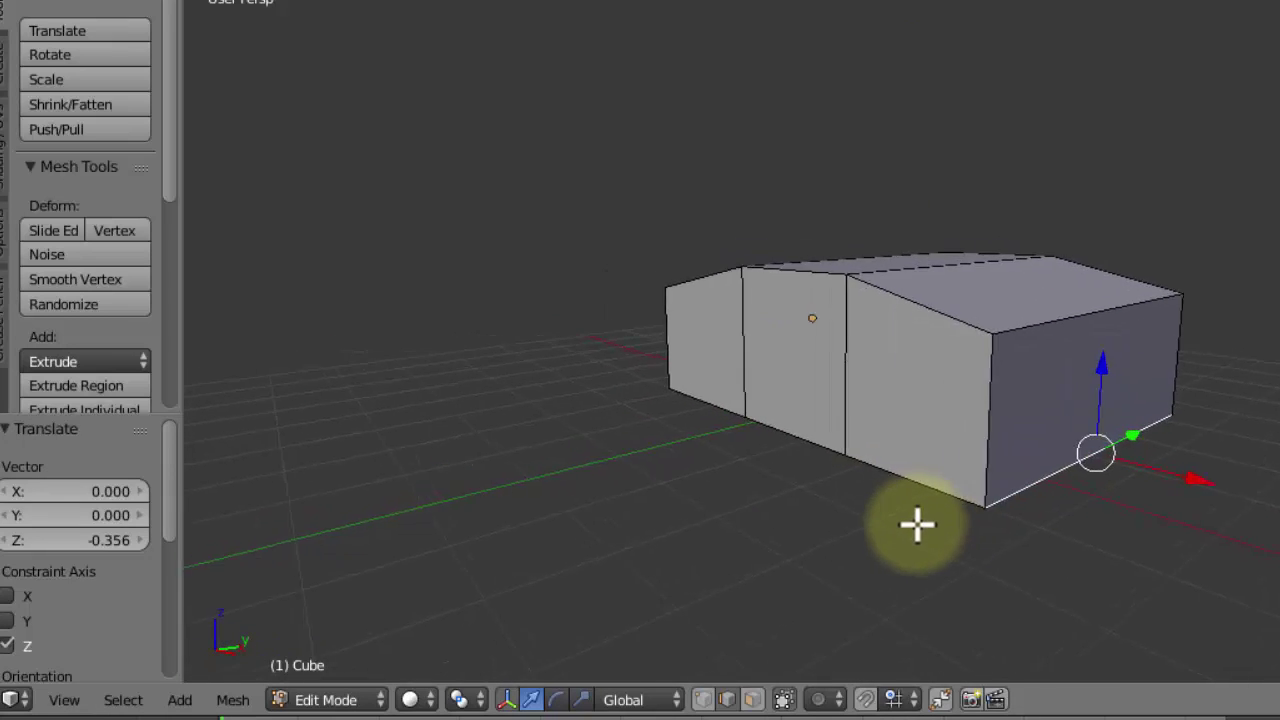
{"action": "middle_click_drag", "start_coordinate": [842, 497], "coordinate": [880, 458]}
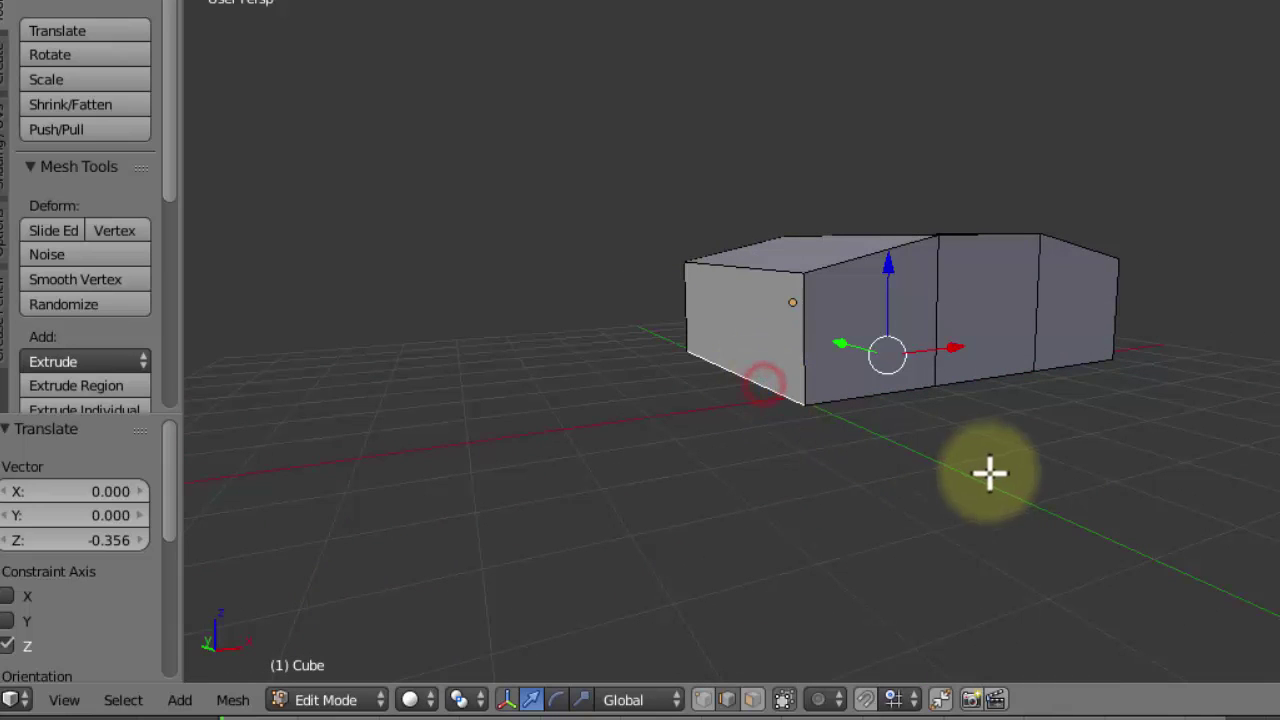
{"action": "middle_click_drag", "start_coordinate": [874, 511], "coordinate": [760, 508]}
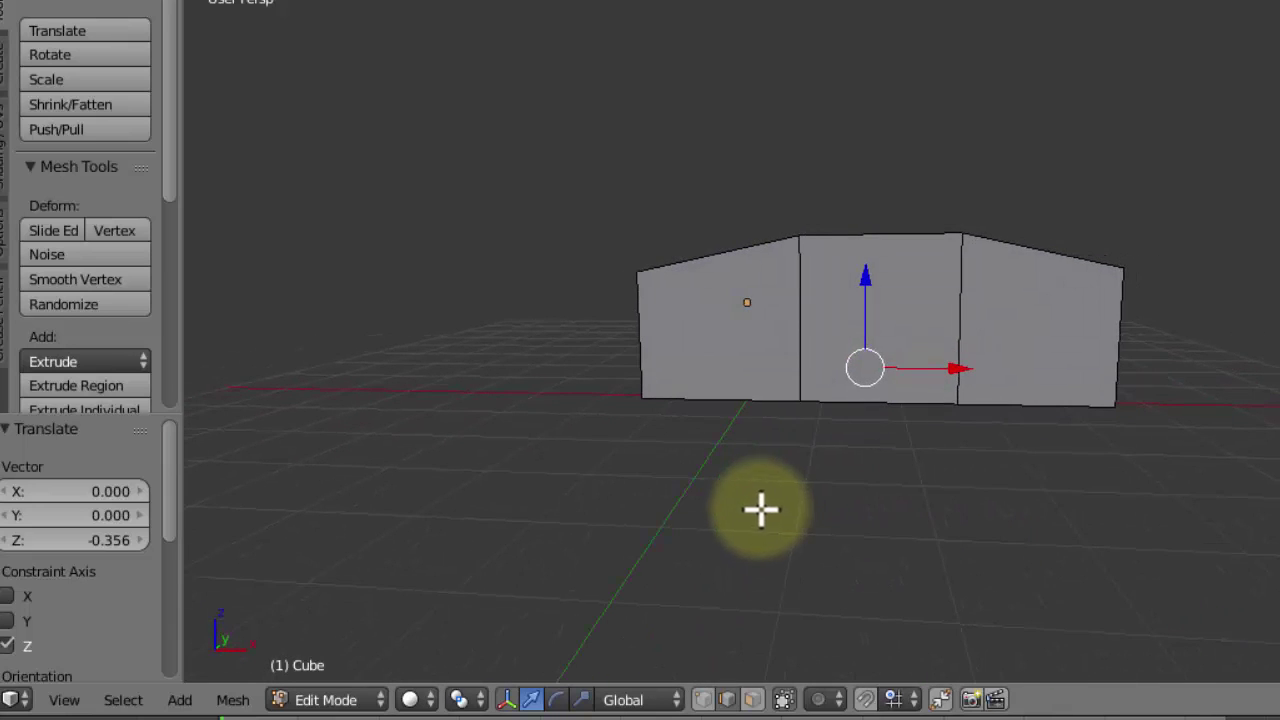
- Raise the bottom outer edges at both ends to Z 0.202
{"action": "left_click_drag", "start_coordinate": [864, 285], "coordinate": [870, 262]}
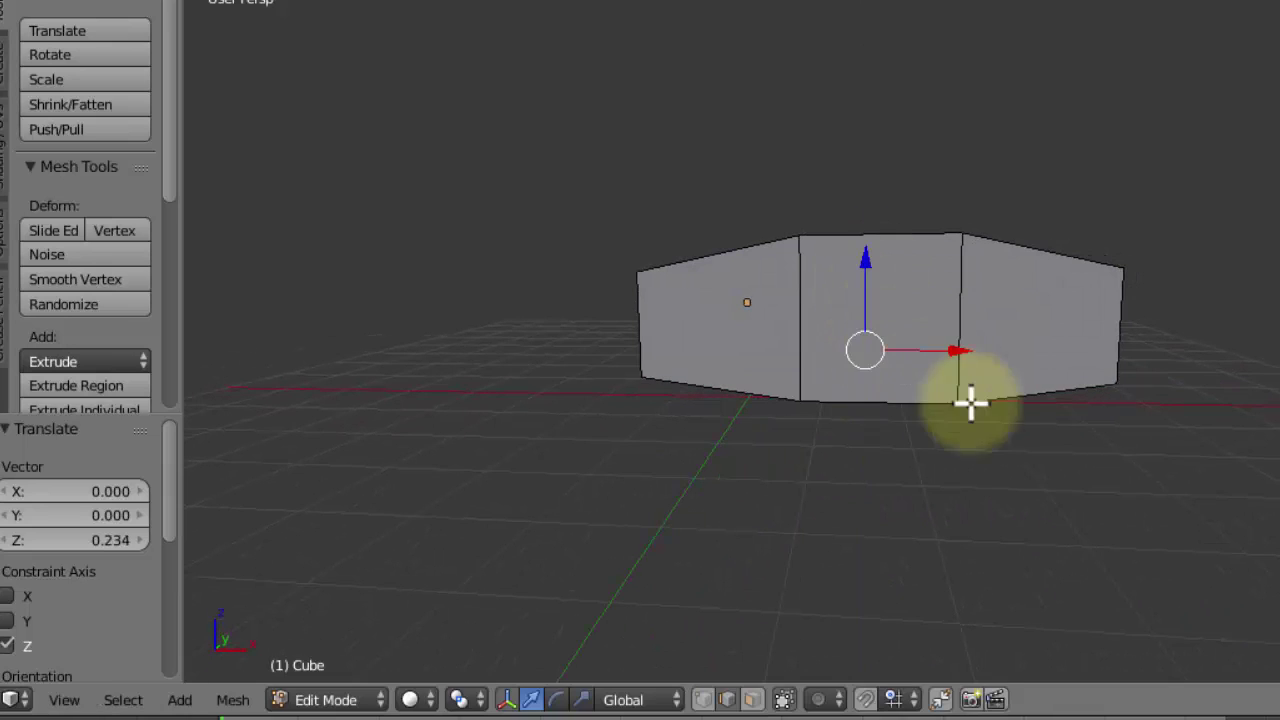
{"action": "middle_click_drag", "start_coordinate": [871, 466], "coordinate": [877, 375]}
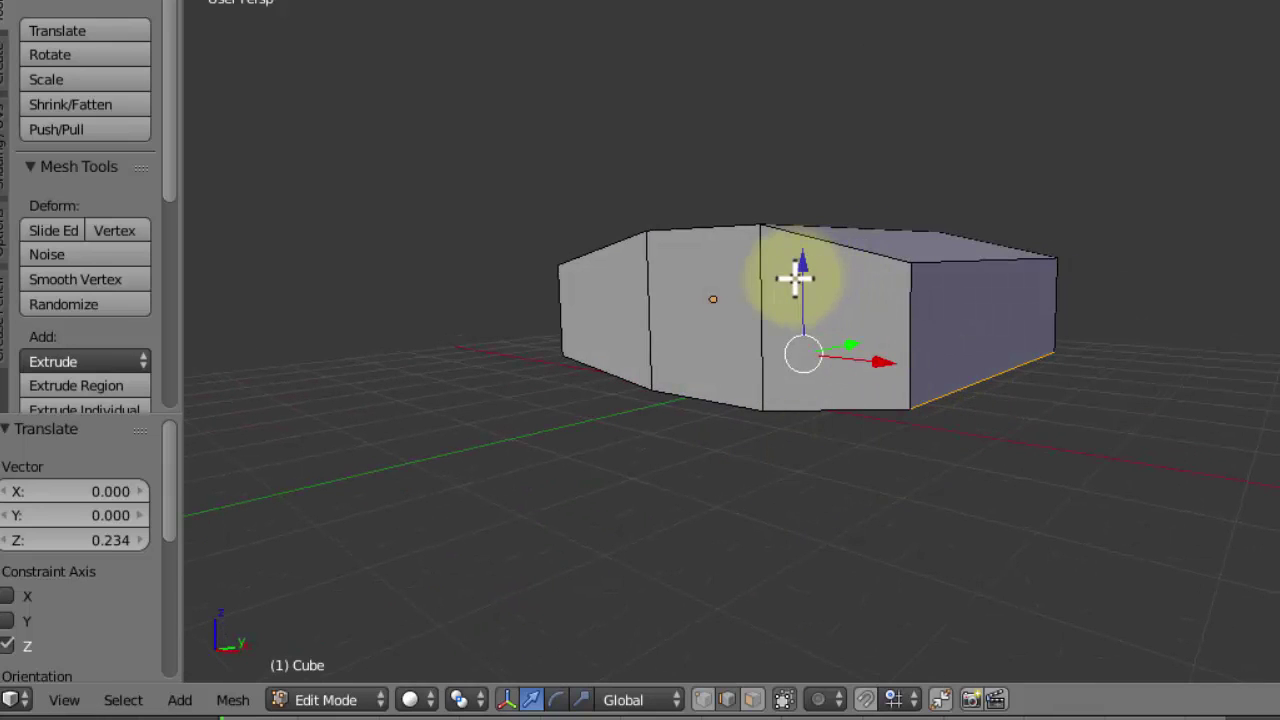
{"action": "left_click_drag", "start_coordinate": [806, 258], "coordinate": [805, 241]}
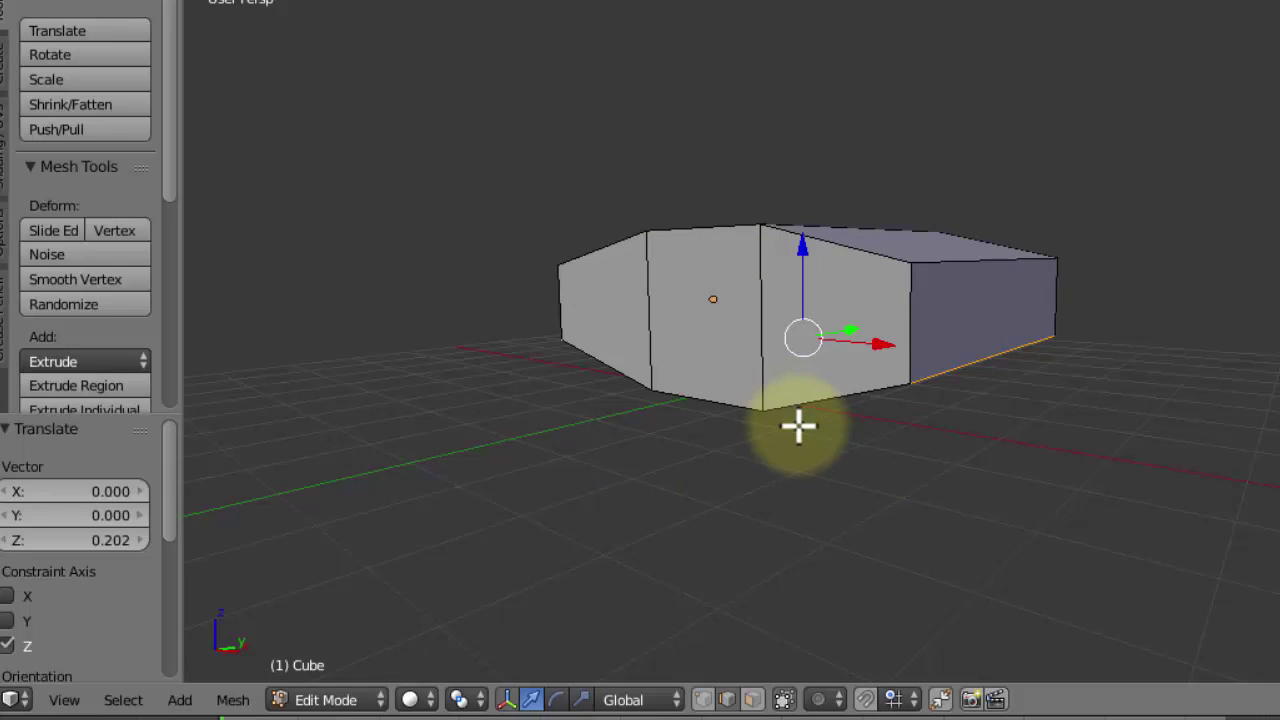
{"action": "middle_click_drag", "start_coordinate": [694, 500], "coordinate": [794, 521]}
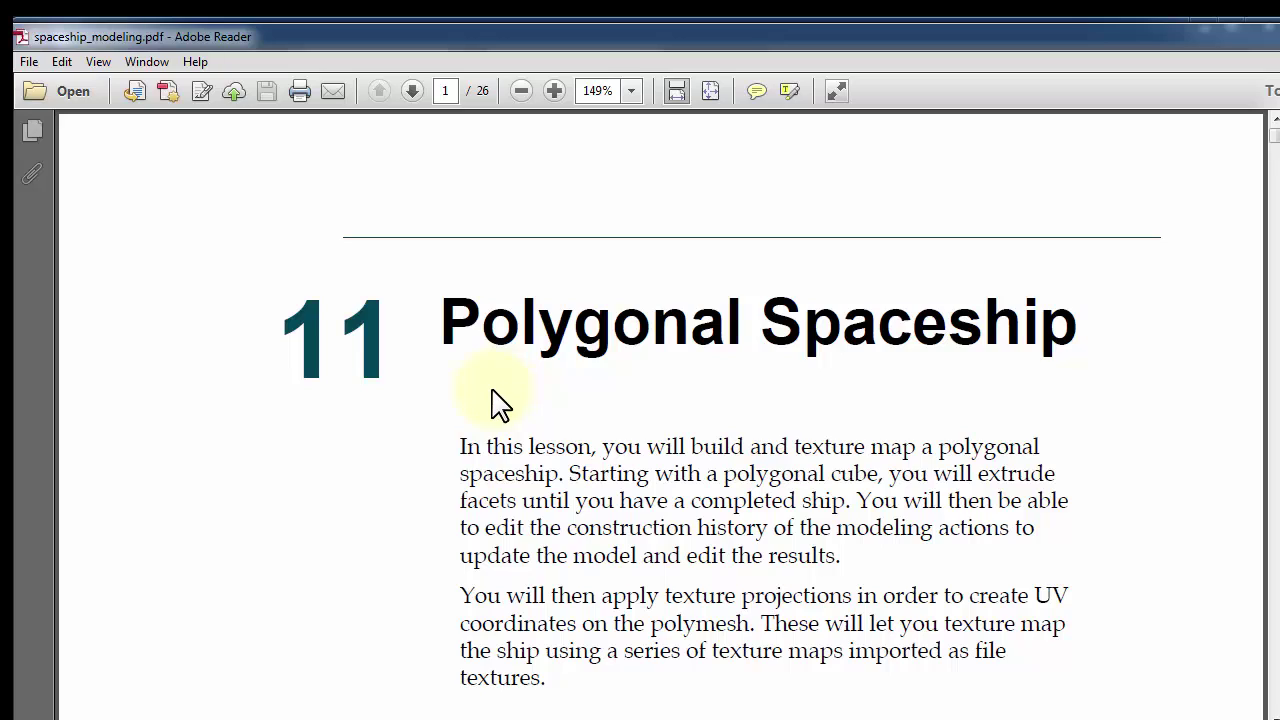
{"action": "scroll", "coordinate": [665, 398], "scroll_direction": "down", "scroll_amount": 10}
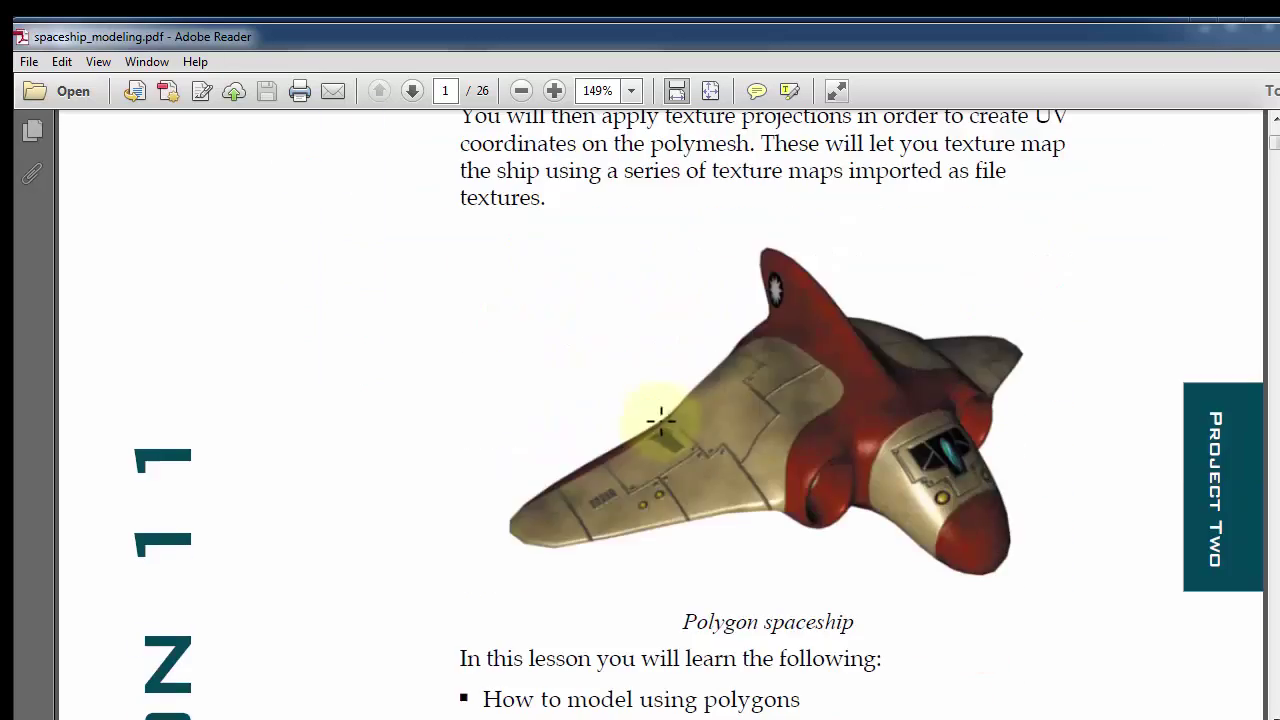
{"action": "scroll", "coordinate": [790, 385], "scroll_direction": "down", "scroll_amount": 12}
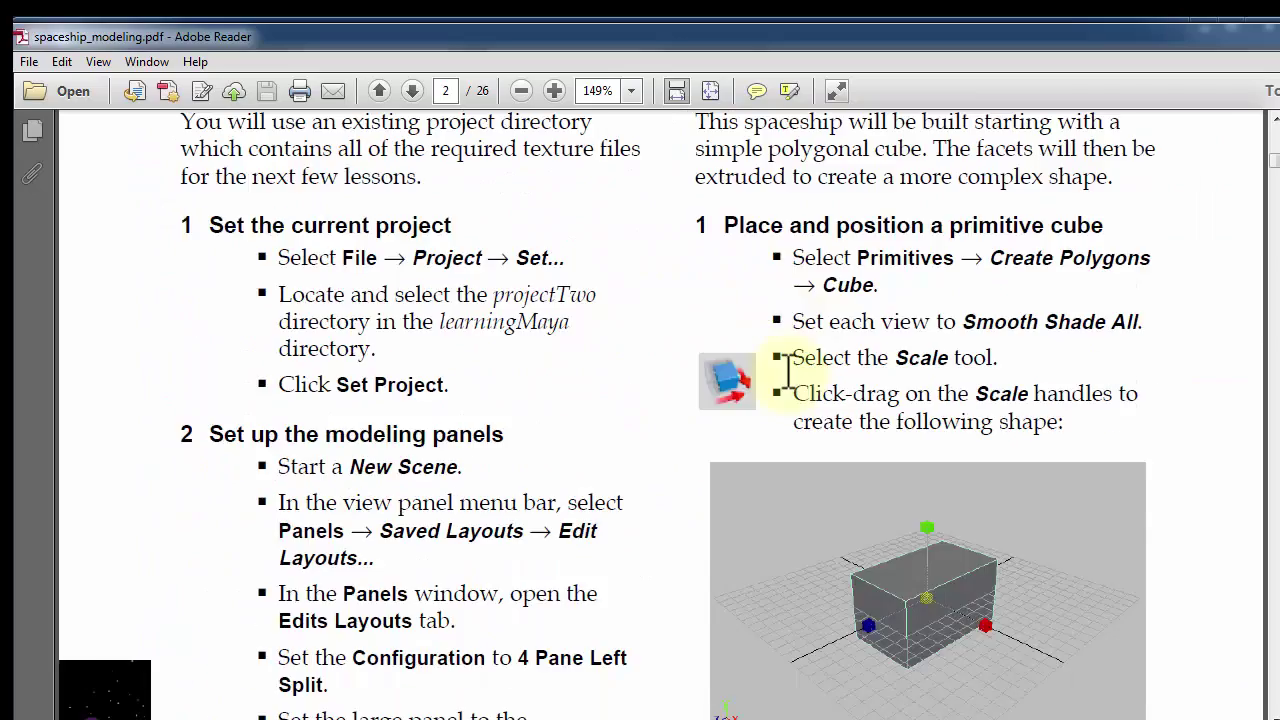
{"action": "scroll", "coordinate": [770, 340], "scroll_direction": "down", "scroll_amount": 12}
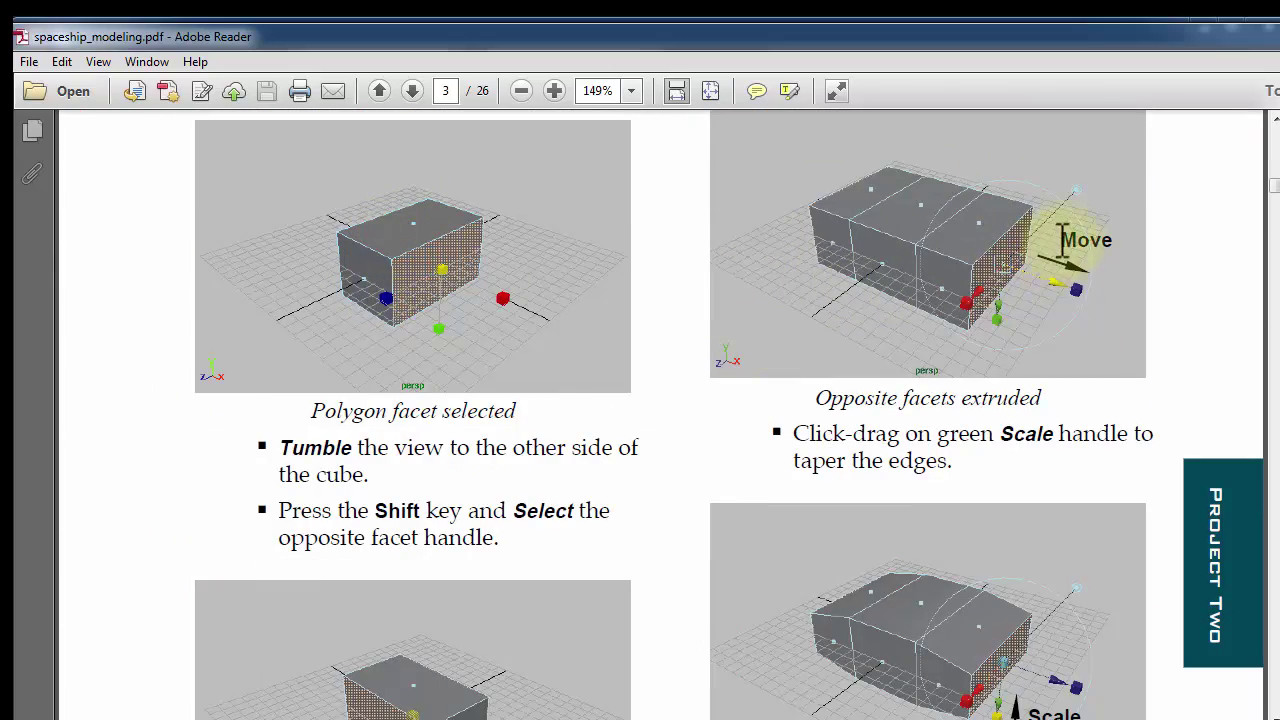
{"action": "scroll", "coordinate": [863, 300], "scroll_direction": "down", "scroll_amount": 1}
{"action": "scroll", "coordinate": [863, 300], "scroll_direction": "down", "scroll_amount": 5}
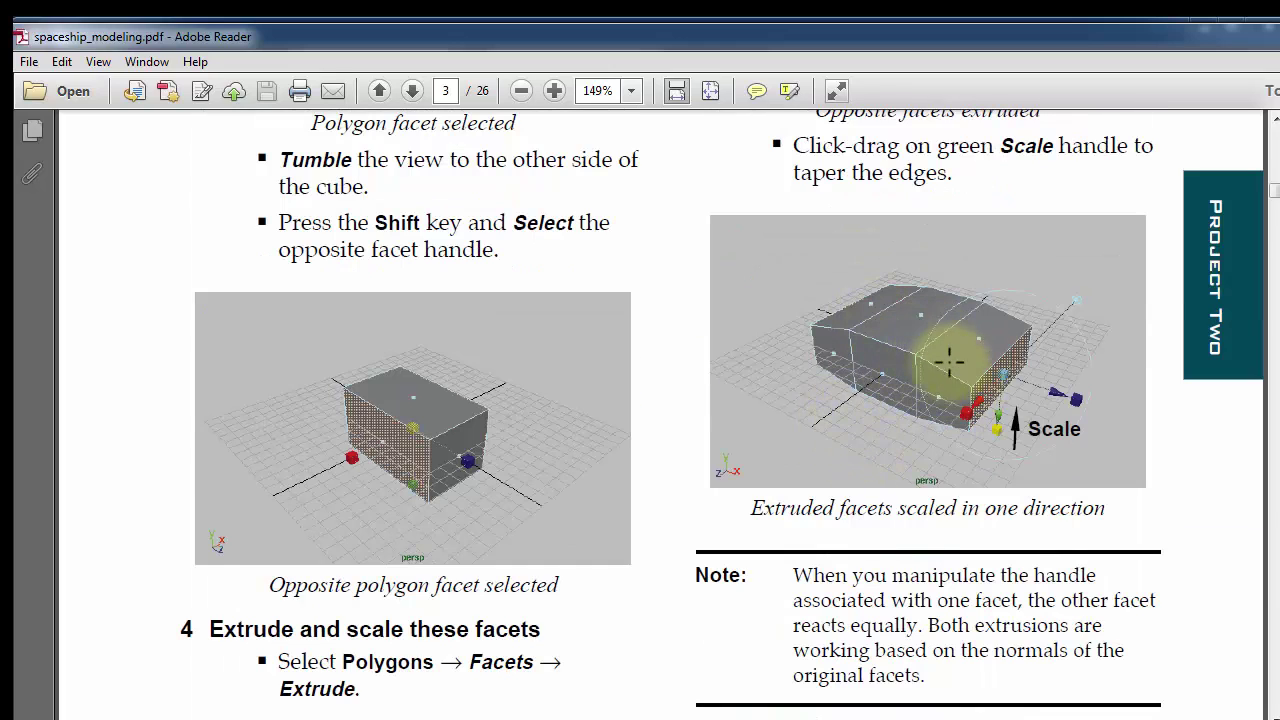
{"action": "scroll", "coordinate": [857, 374], "scroll_direction": "down", "scroll_amount": 1}
{"action": "scroll", "coordinate": [857, 374], "scroll_direction": "down", "scroll_amount": 14}
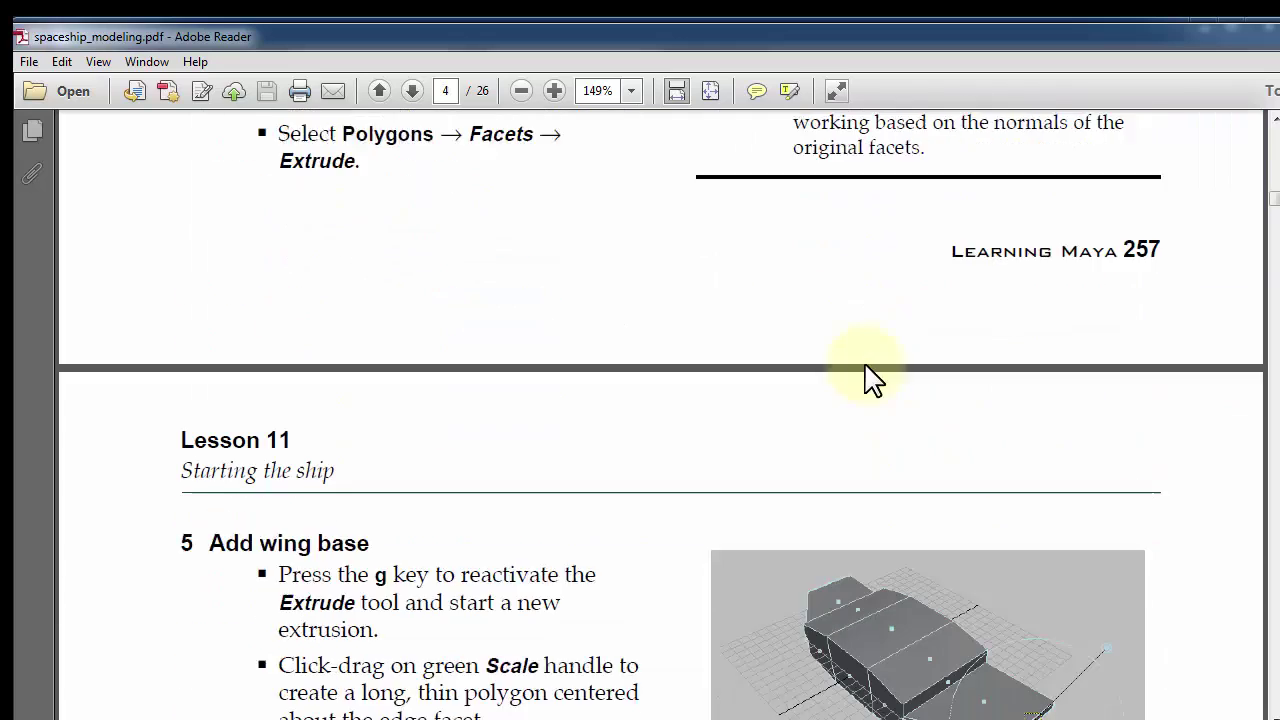
{"action": "scroll", "coordinate": [857, 363], "scroll_direction": "up", "scroll_amount": 3}
{"action": "scroll", "coordinate": [889, 345], "scroll_direction": "up", "scroll_amount": 11}
{"action": "scroll", "coordinate": [749, 434], "scroll_direction": "down", "scroll_amount": 1}
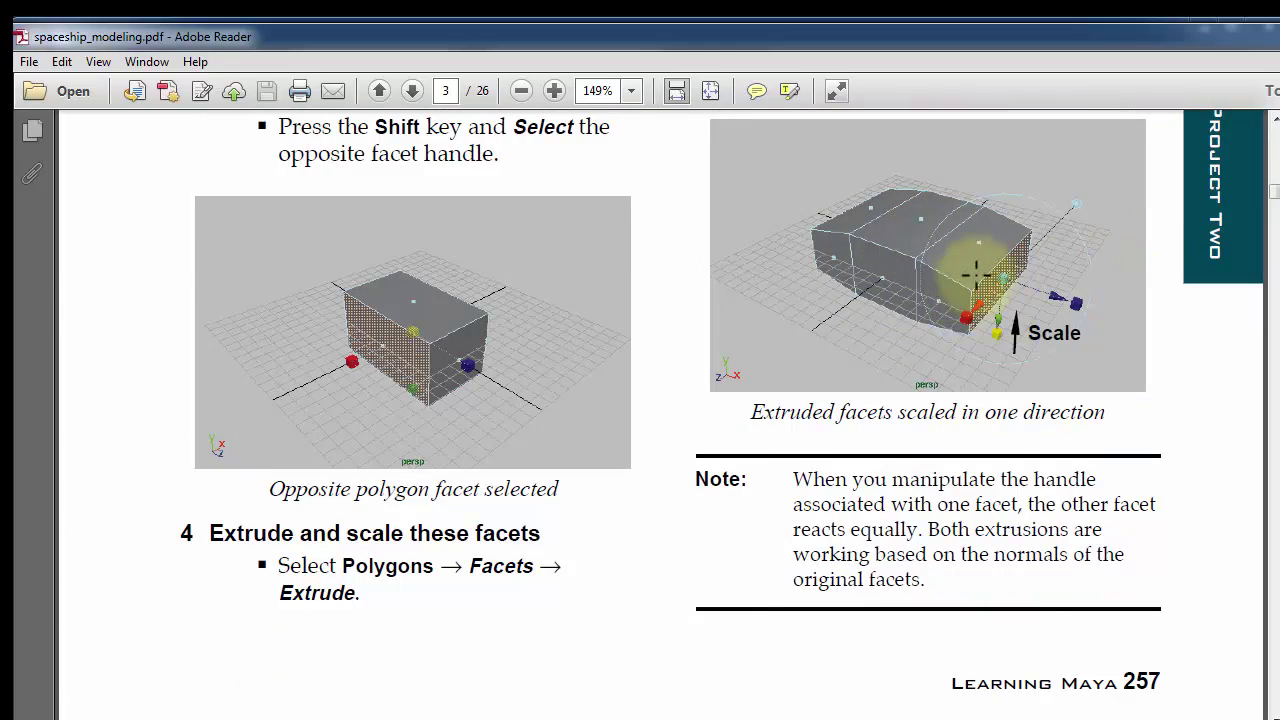
{"action": "scroll", "coordinate": [990, 272], "scroll_direction": "down", "scroll_amount": 19}
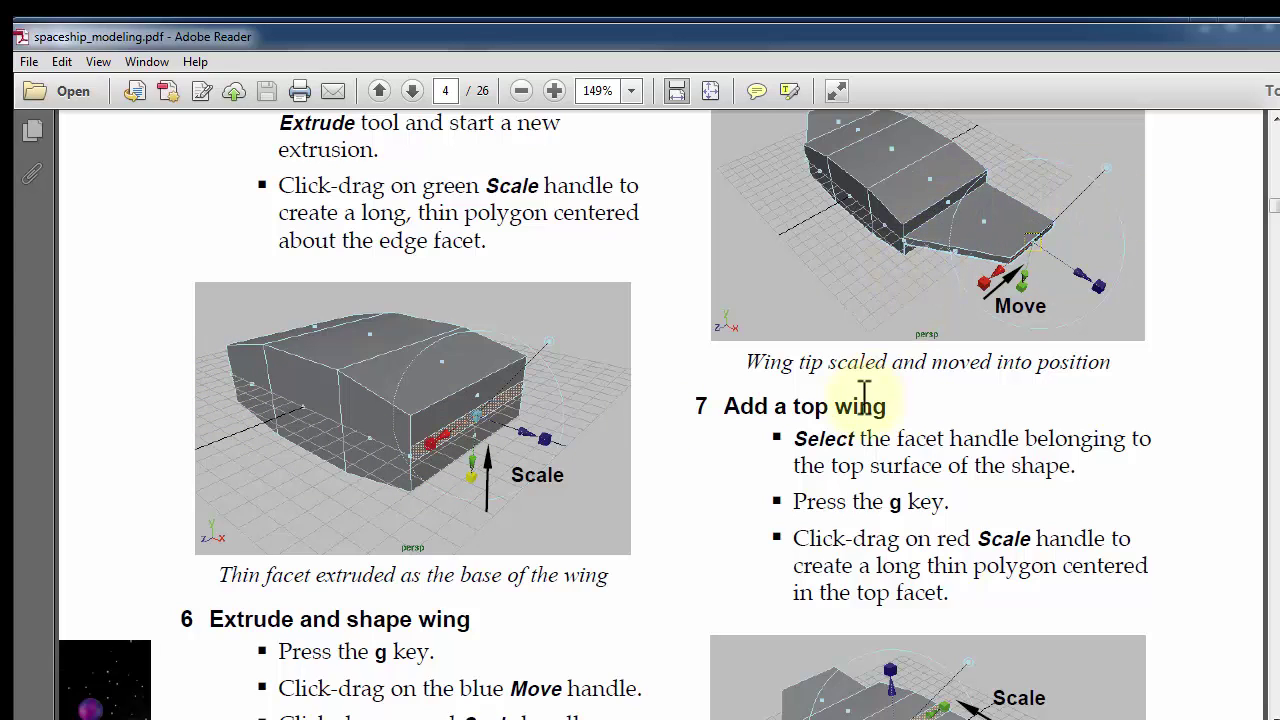
{"action": "scroll", "coordinate": [824, 392], "scroll_direction": "down", "scroll_amount": 1}
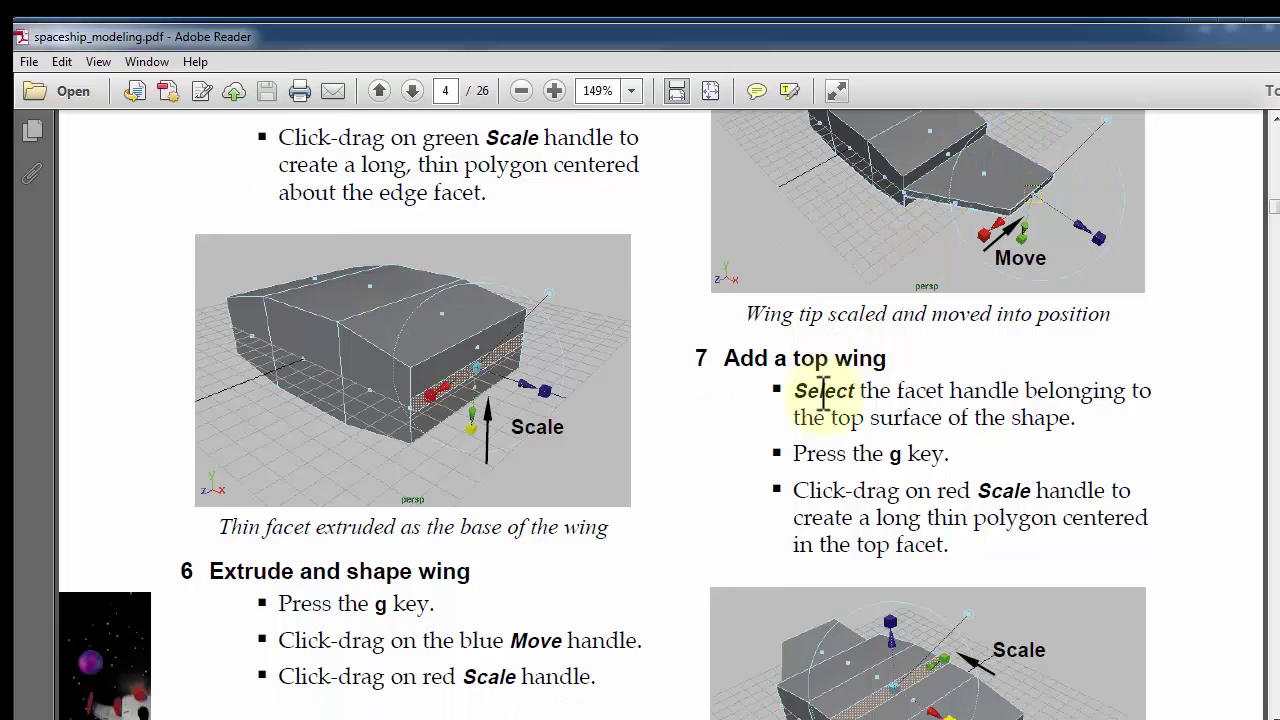
{"action": "scroll", "coordinate": [923, 271], "scroll_direction": "up", "scroll_amount": 2}
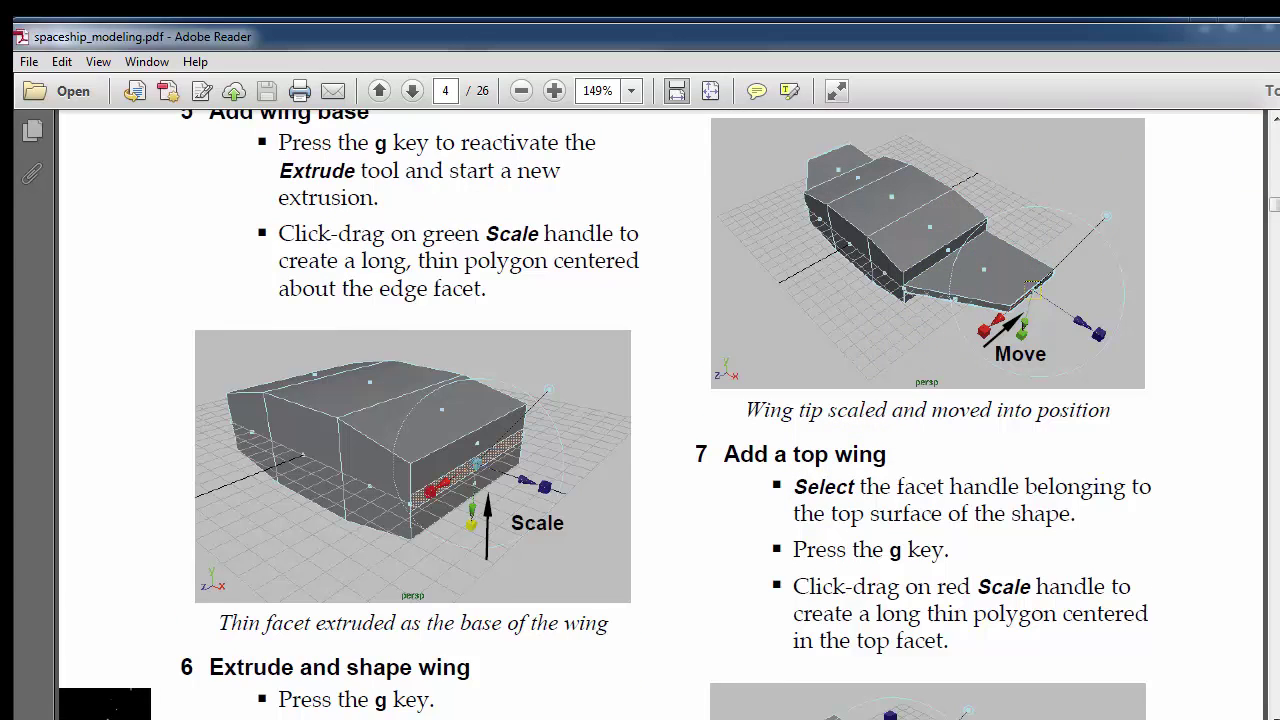
{"action": "key", "text": "alt+Tab"}
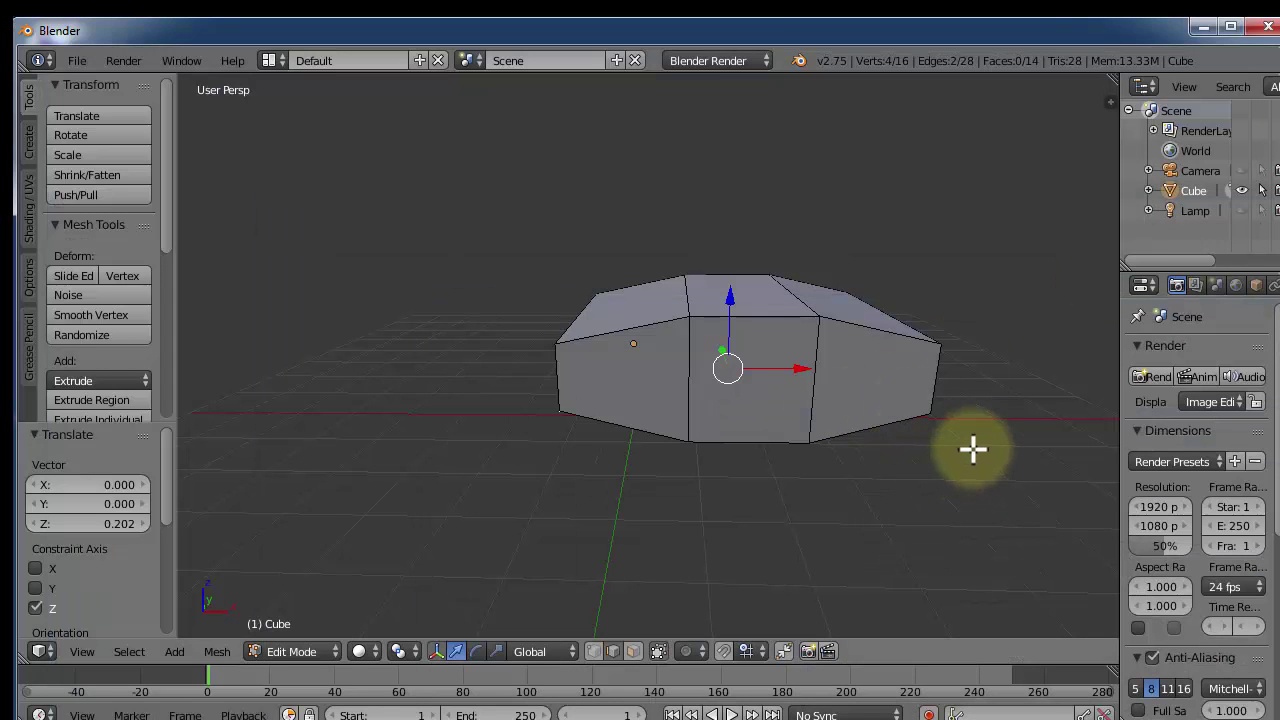
{"action": "middle_click_drag", "start_coordinate": [951, 457], "coordinate": [734, 391]}
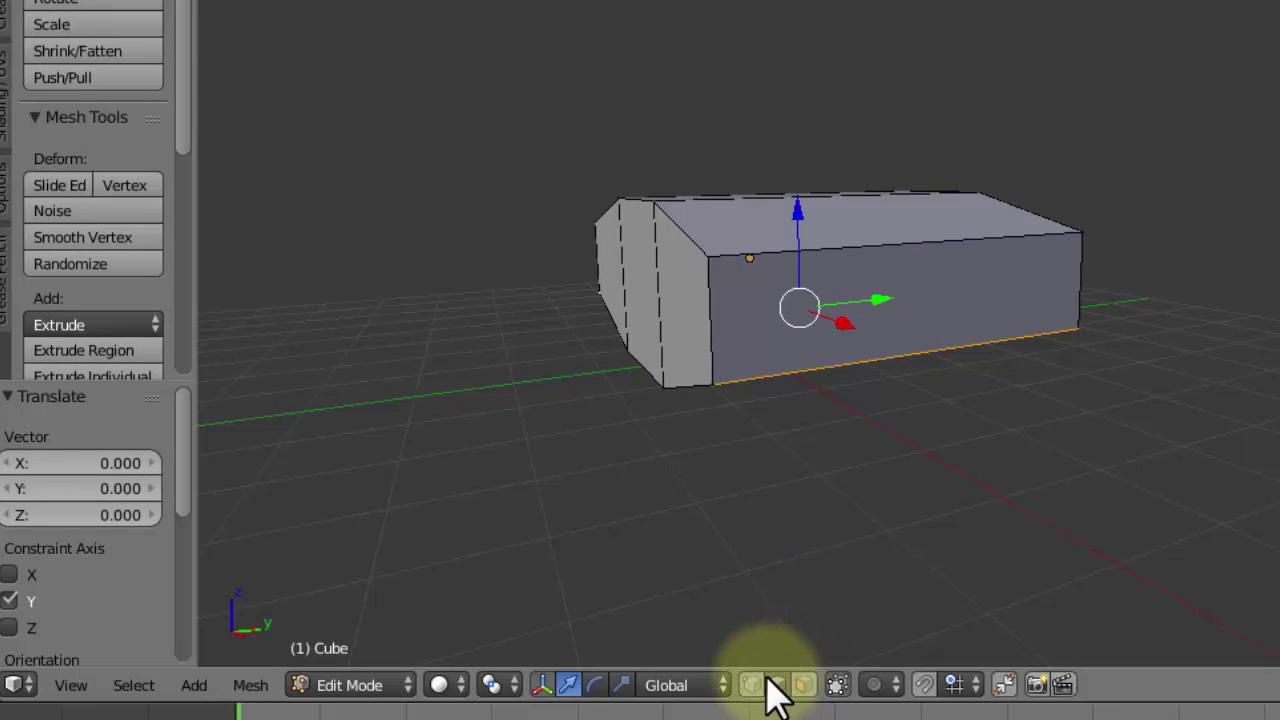
{"action": "left_click", "coordinate": [805, 686]}
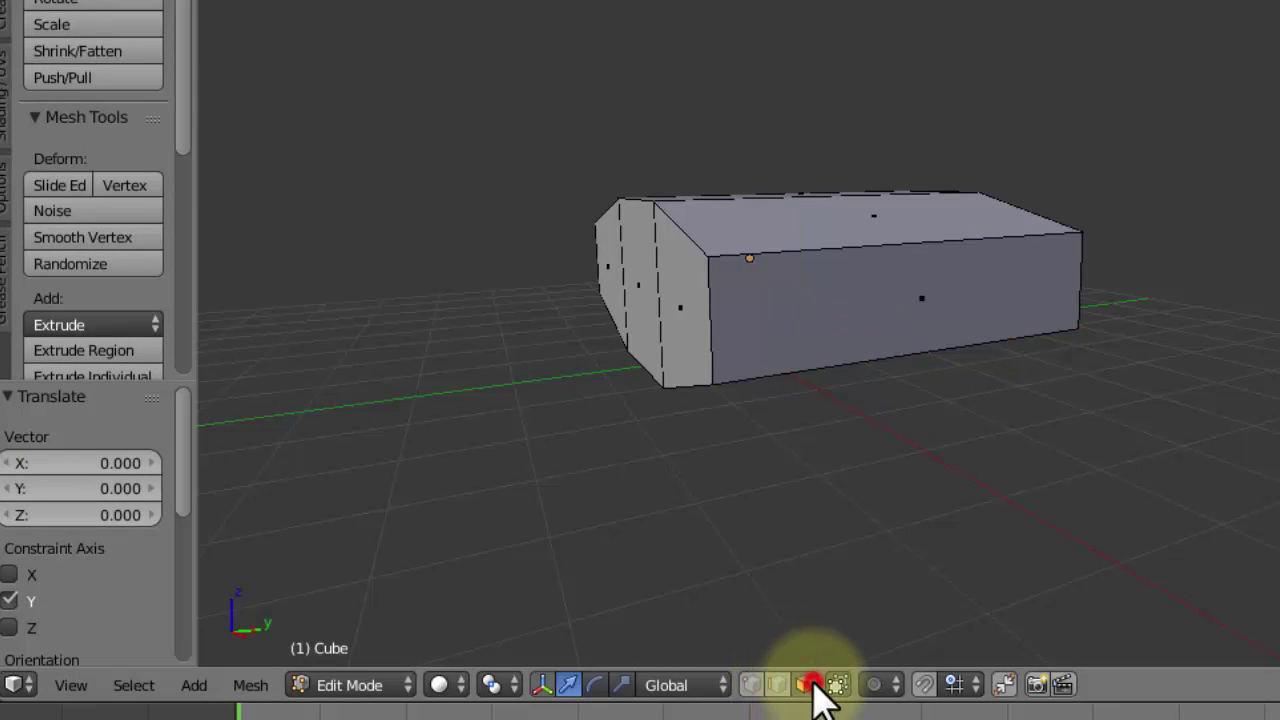
{"action": "right_click", "coordinate": [858, 313]}
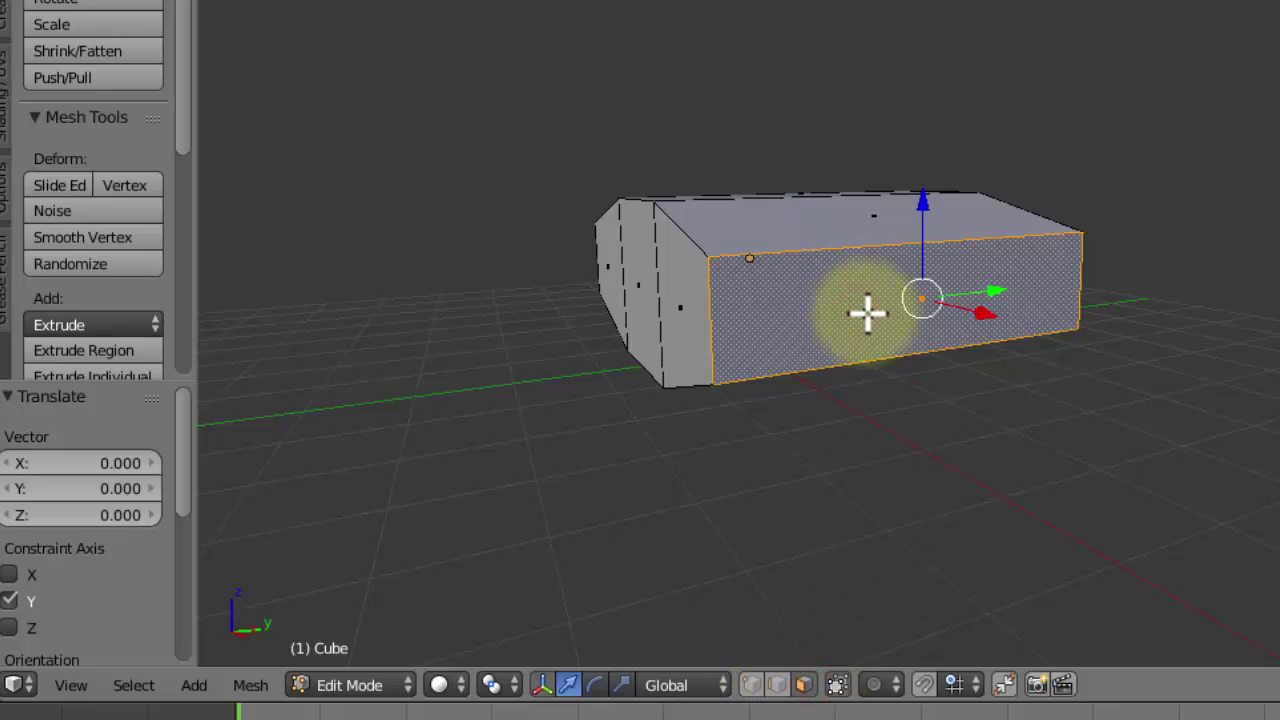
{"action": "key", "text": "a"}
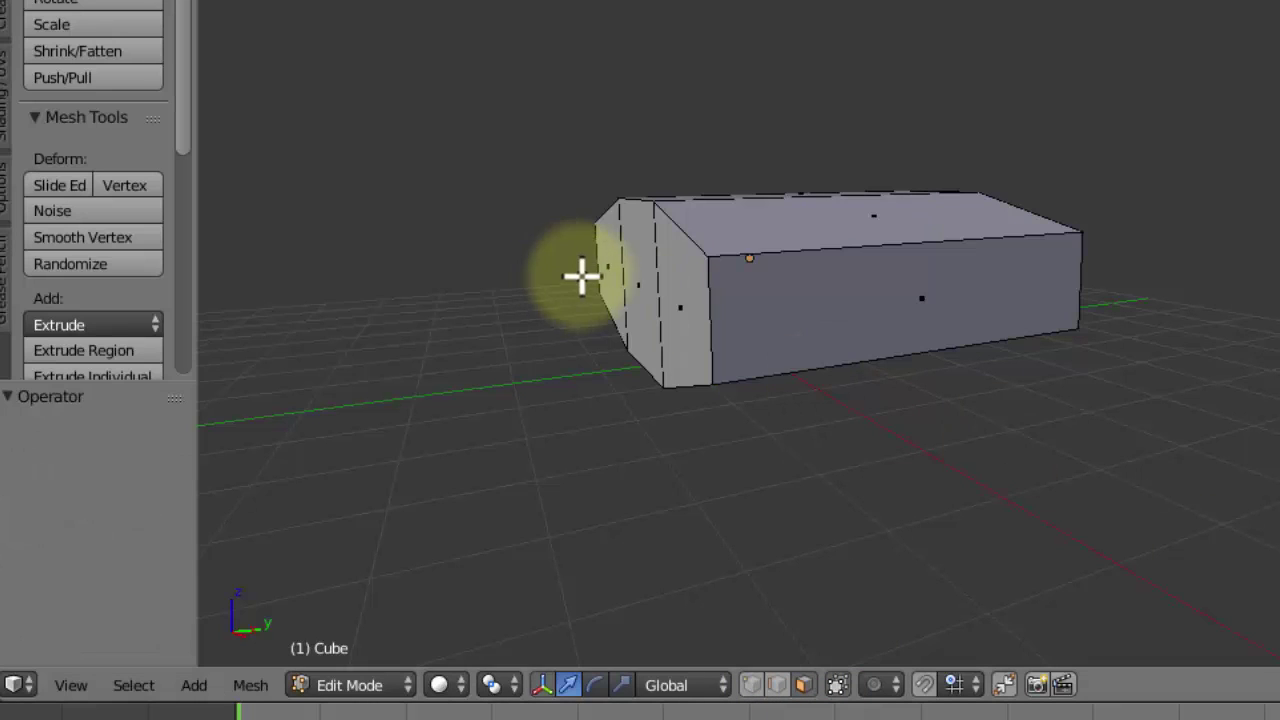
{"action": "right_click", "coordinate": [763, 304]}
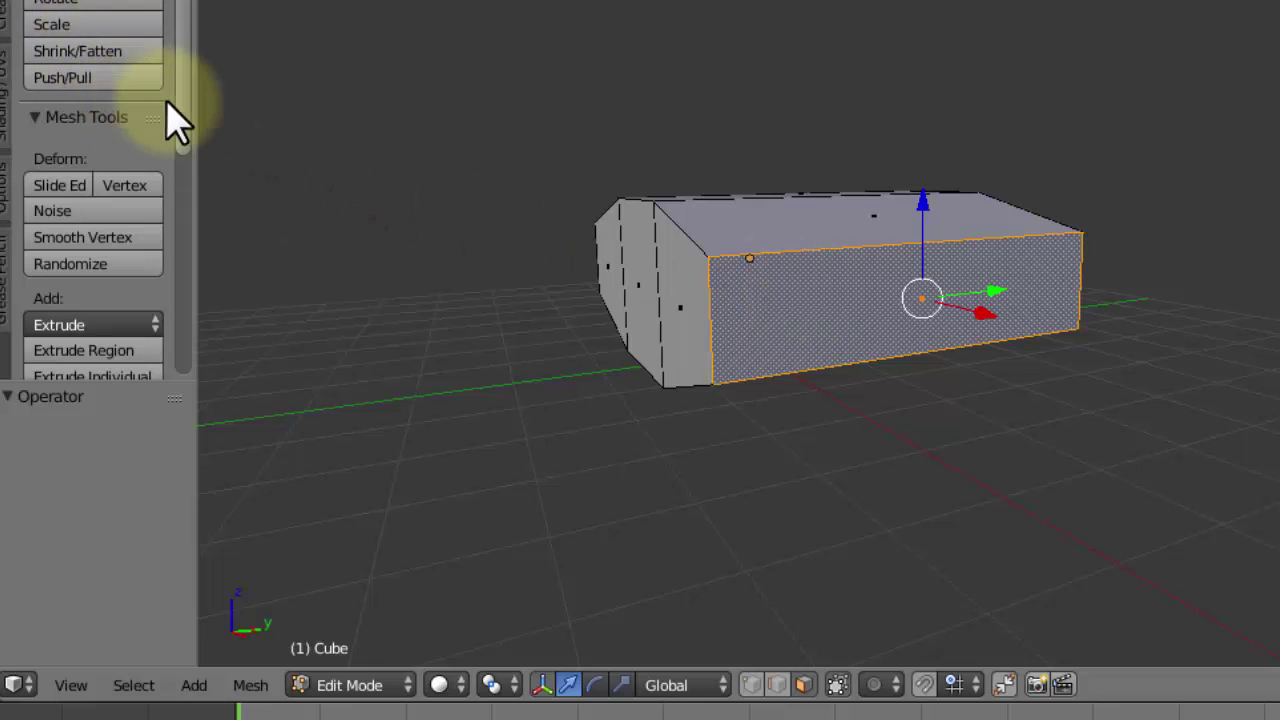
{"action": "scroll", "coordinate": [186, 186], "scroll_direction": "down", "scroll_amount": 4}
{"action": "left_click", "coordinate": [106, 191]}
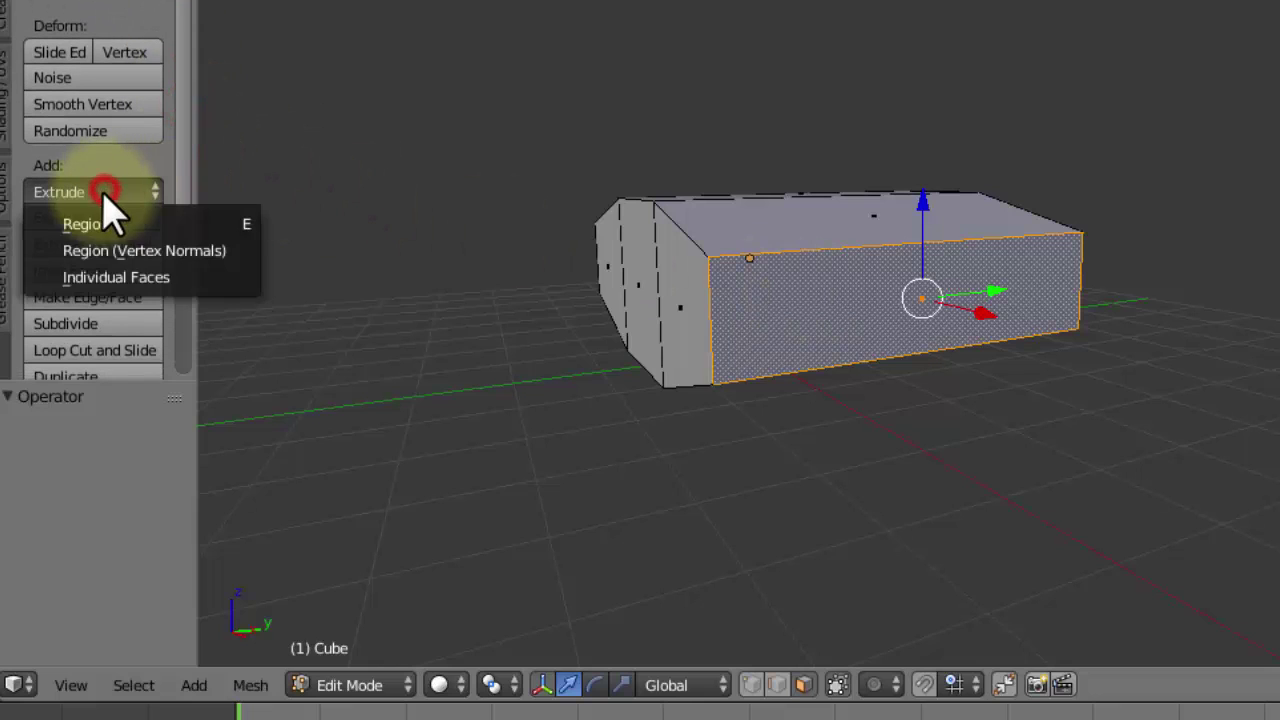
{"action": "scroll", "coordinate": [188, 40], "scroll_direction": "up", "scroll_amount": 4}
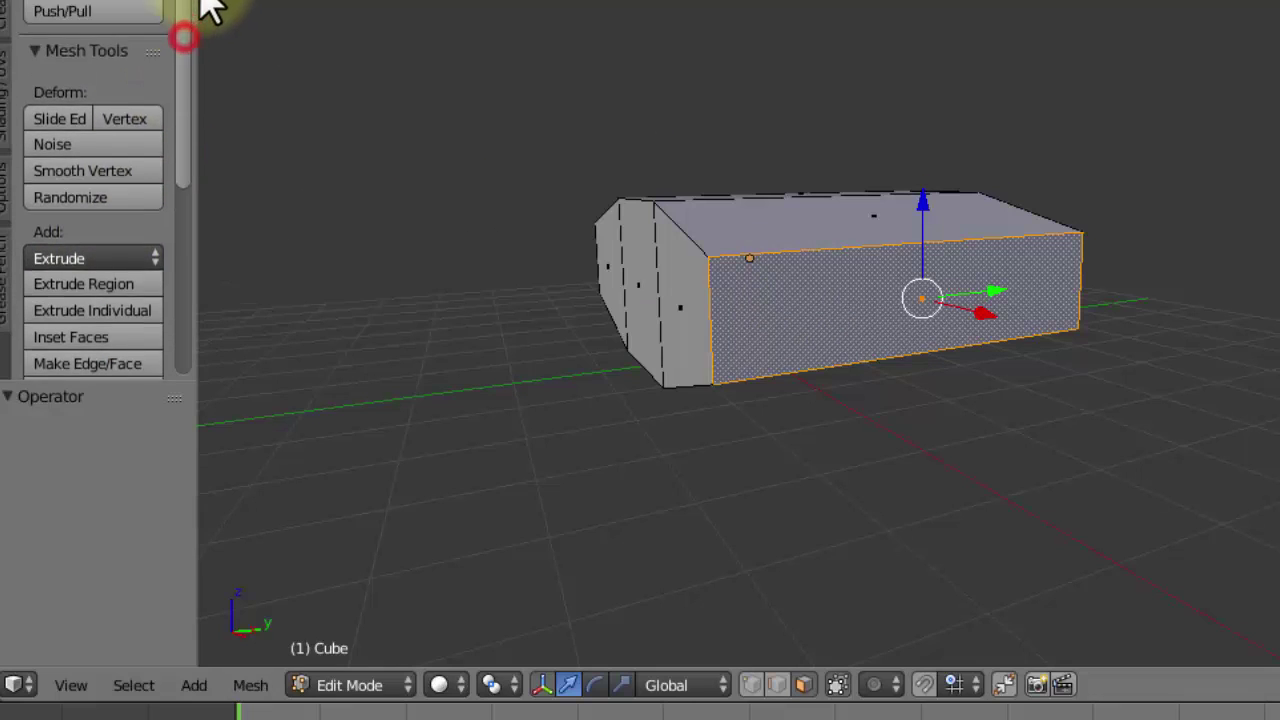
{"action": "left_click", "coordinate": [62, 24]}
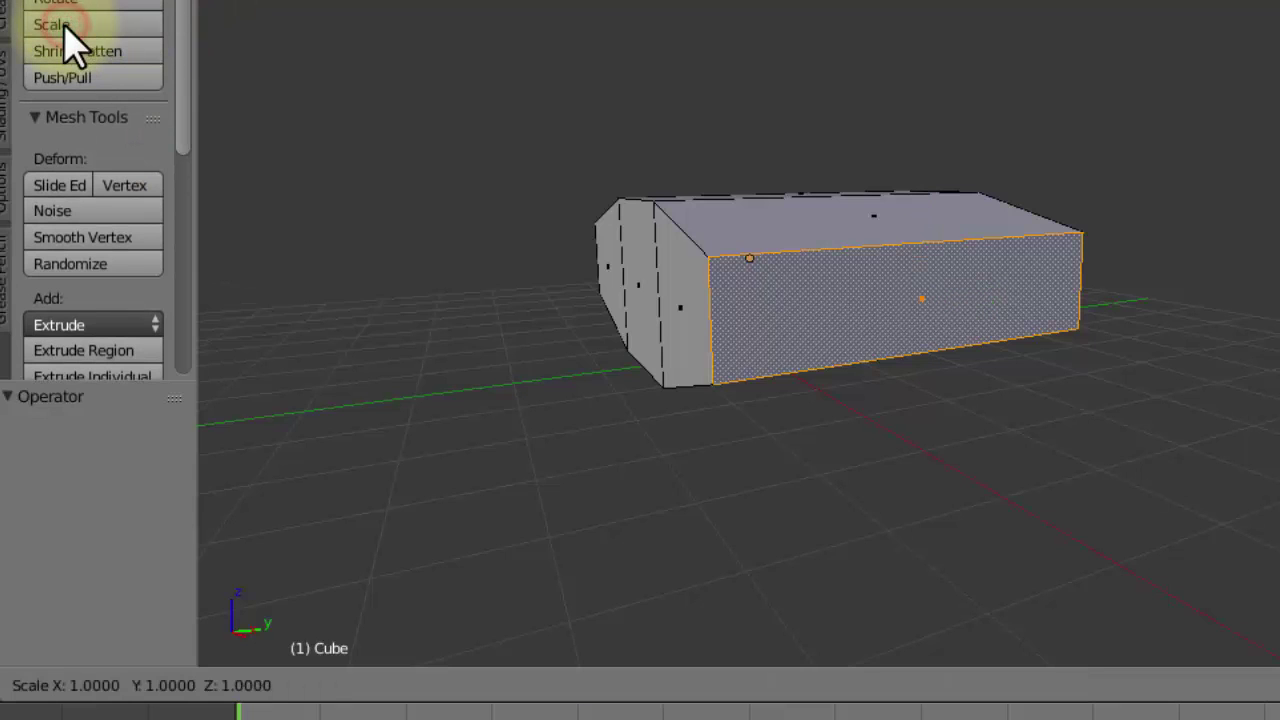
{"action": "left_click", "coordinate": [180, 131]}
{"action": "scroll", "coordinate": [181, 220], "scroll_direction": "down", "scroll_amount": 6}
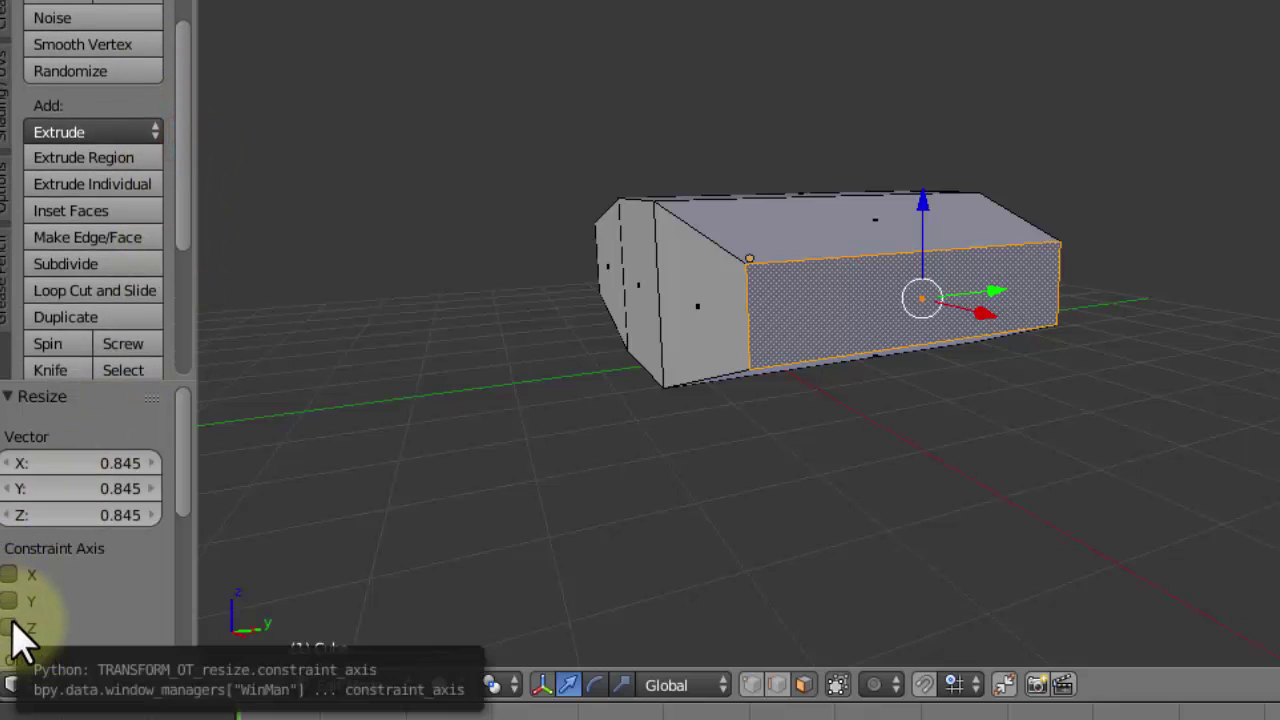
{"action": "scroll", "coordinate": [190, 216], "scroll_direction": "up", "scroll_amount": 6}
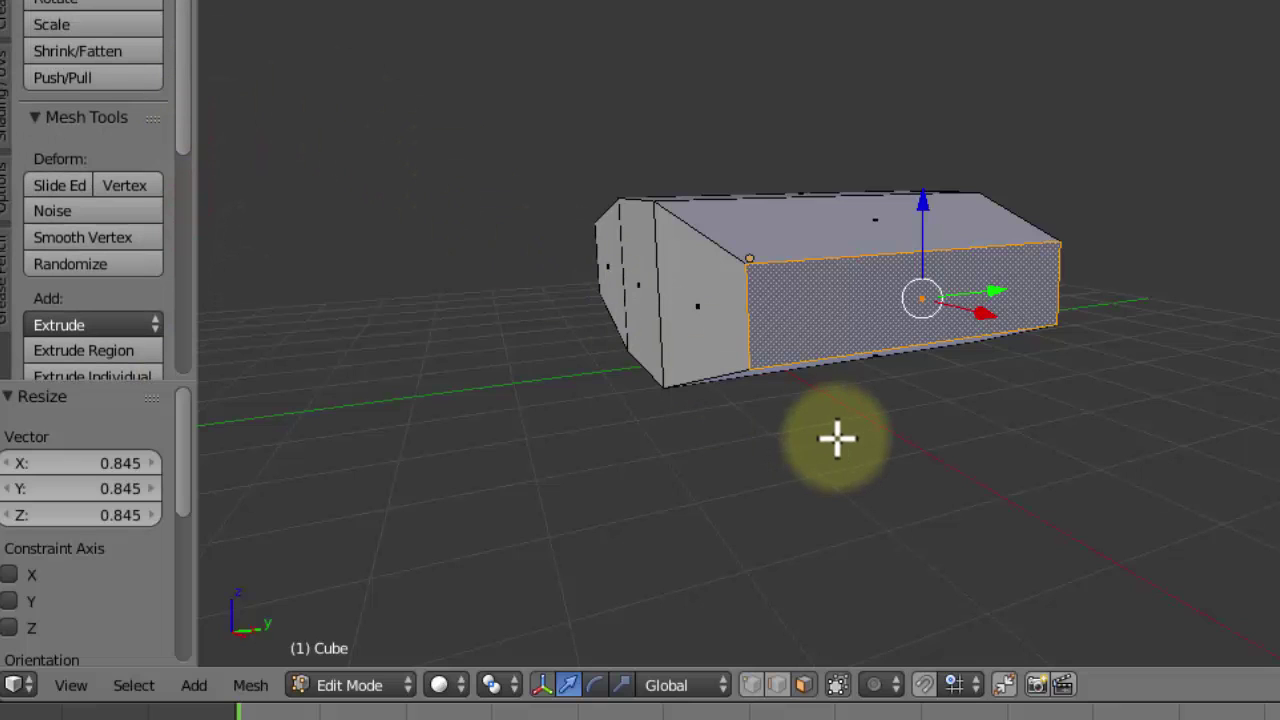
{"action": "key", "text": "ctrl+z"}
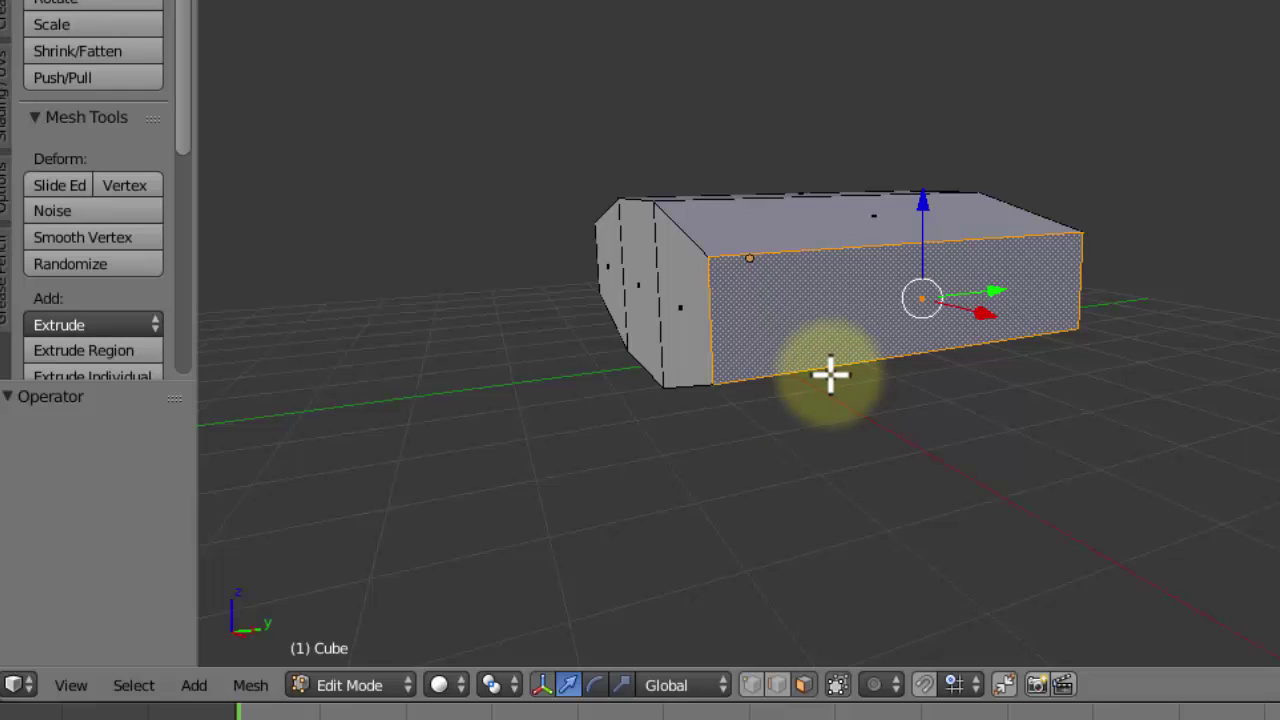
- Extrude the selected side face in place and scale it to 0.433 along Z
{"action": "key", "text": "e"}
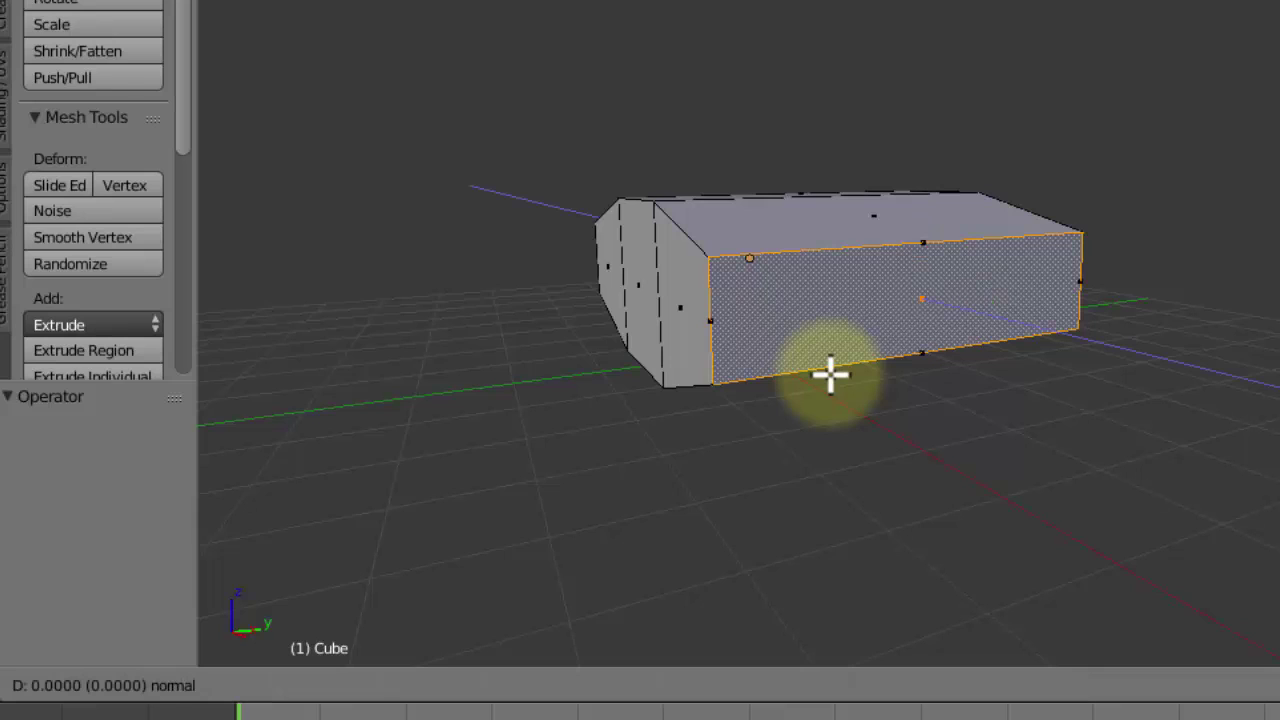
{"action": "key", "text": "s"}
{"action": "key", "text": "z"}
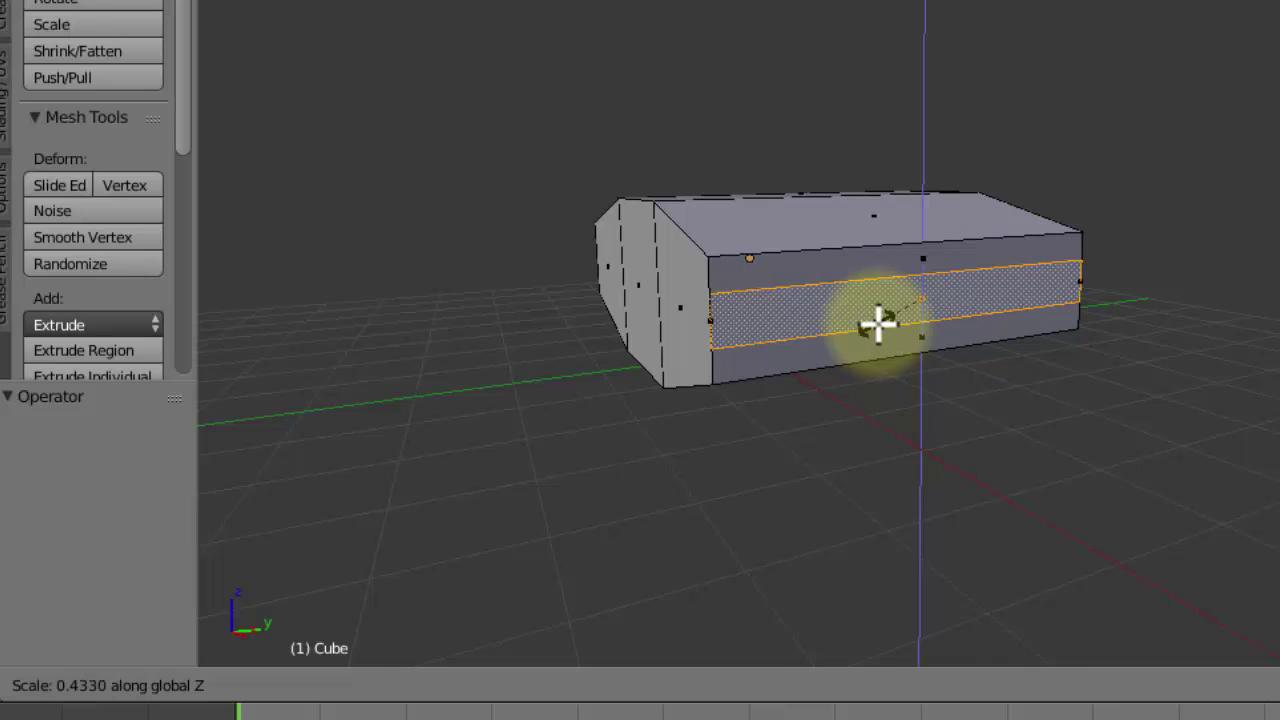
{"action": "left_click", "coordinate": [878, 322]}
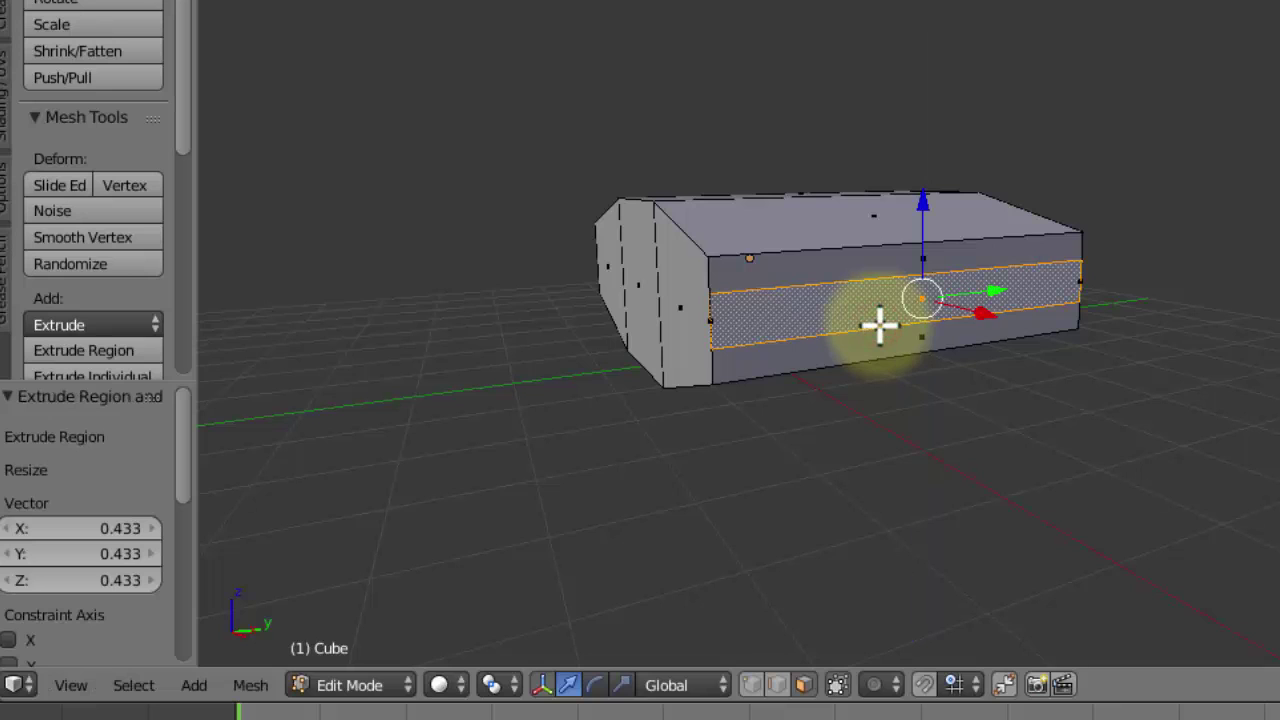
- Select the side's upper and lower bands, then select the opposite long side face
{"action": "right_click", "coordinate": [808, 258]}
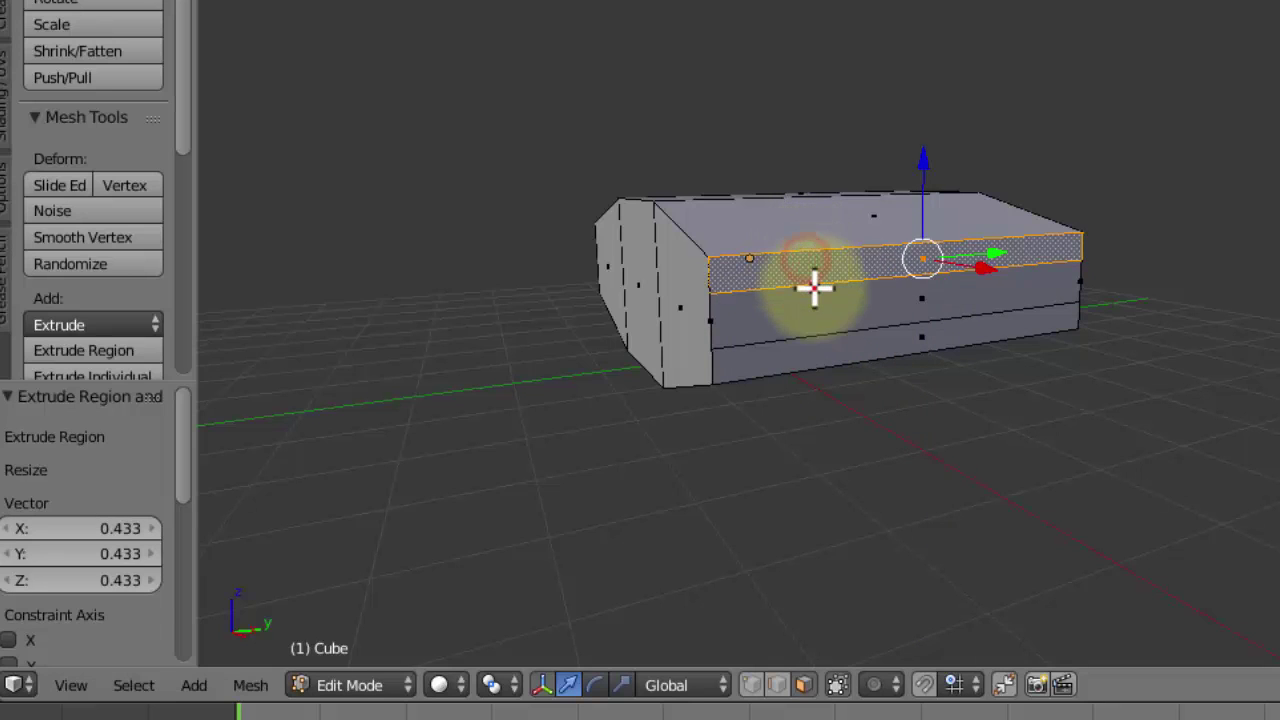
{"action": "right_click", "coordinate": [813, 288]}
{"action": "right_click", "coordinate": [808, 345]}
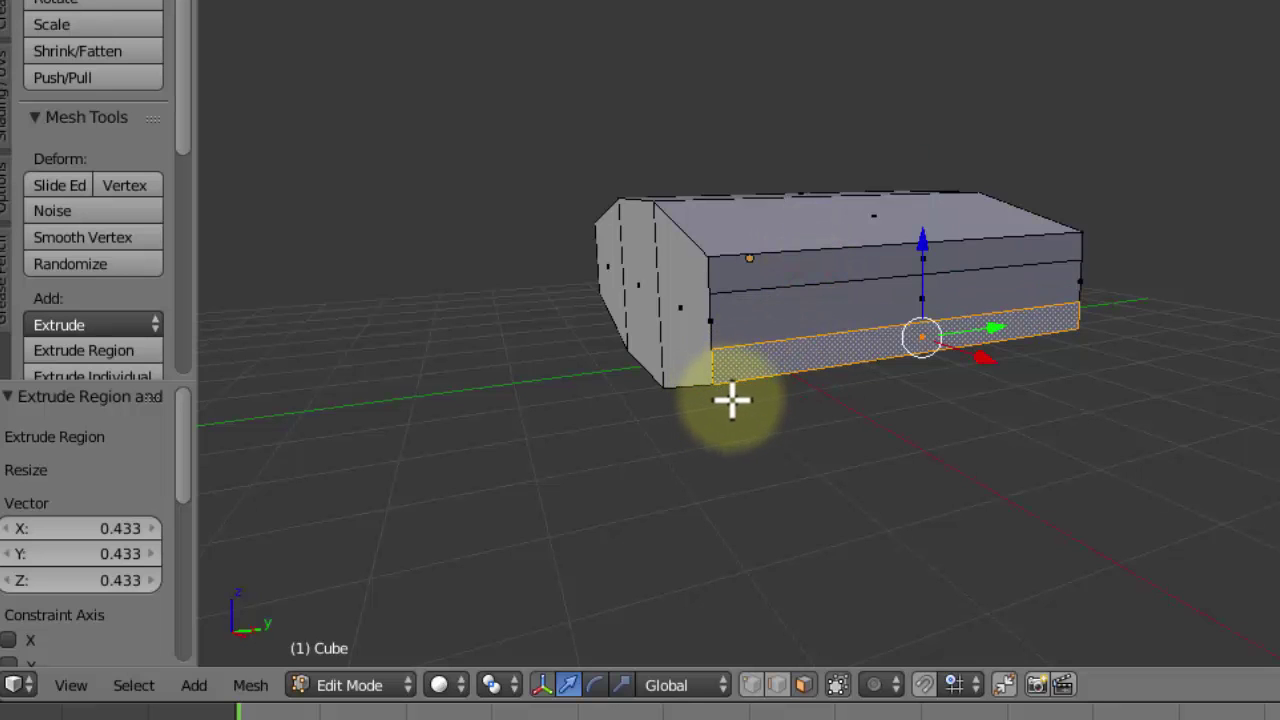
{"action": "middle_click_drag", "start_coordinate": [852, 437], "coordinate": [891, 300]}
{"action": "right_click", "coordinate": [880, 290]}
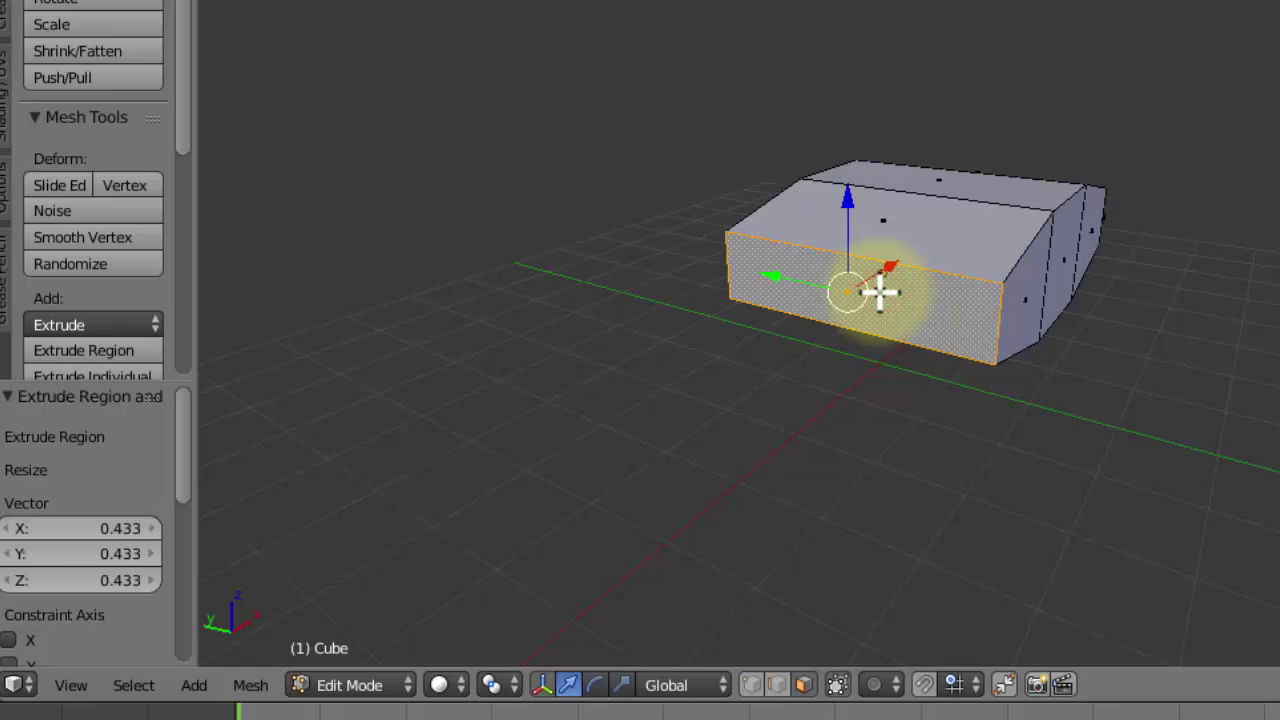
- Extrude the opposite side face in place and scale it to 0.389 along Z
{"action": "scroll", "coordinate": [900, 340], "scroll_direction": "up", "scroll_amount": 2}
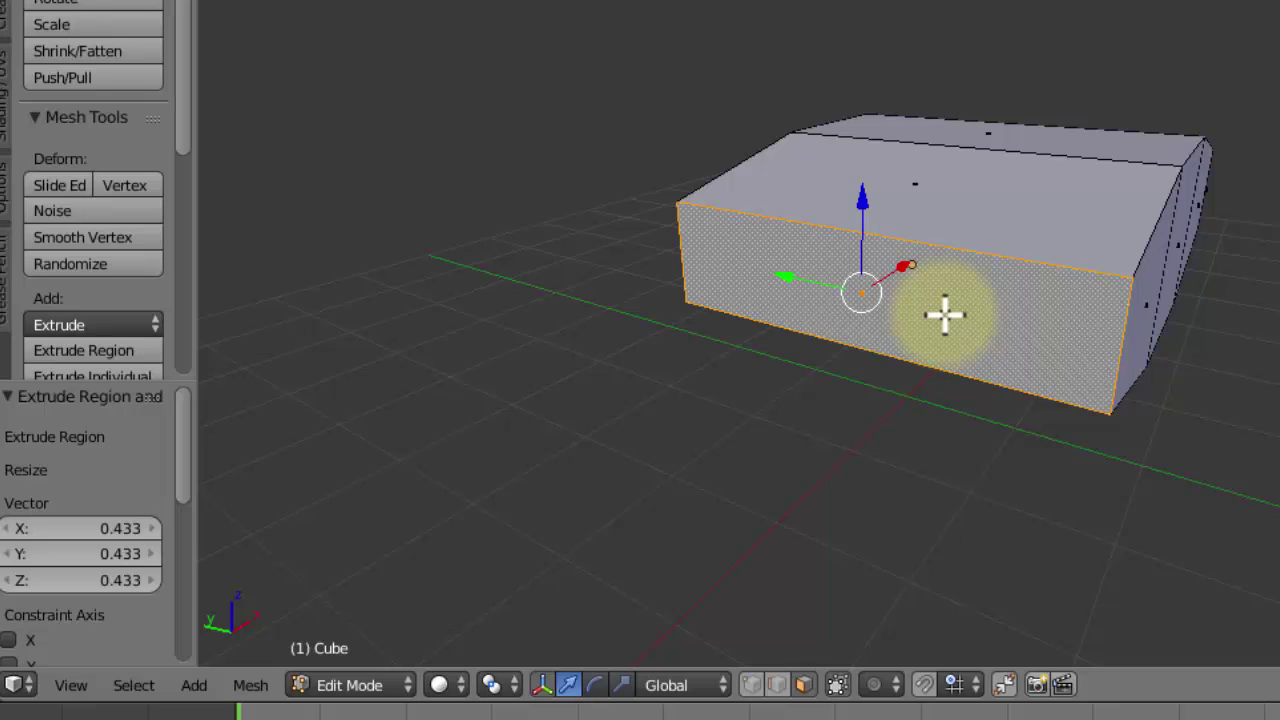
{"action": "key", "text": "e"}
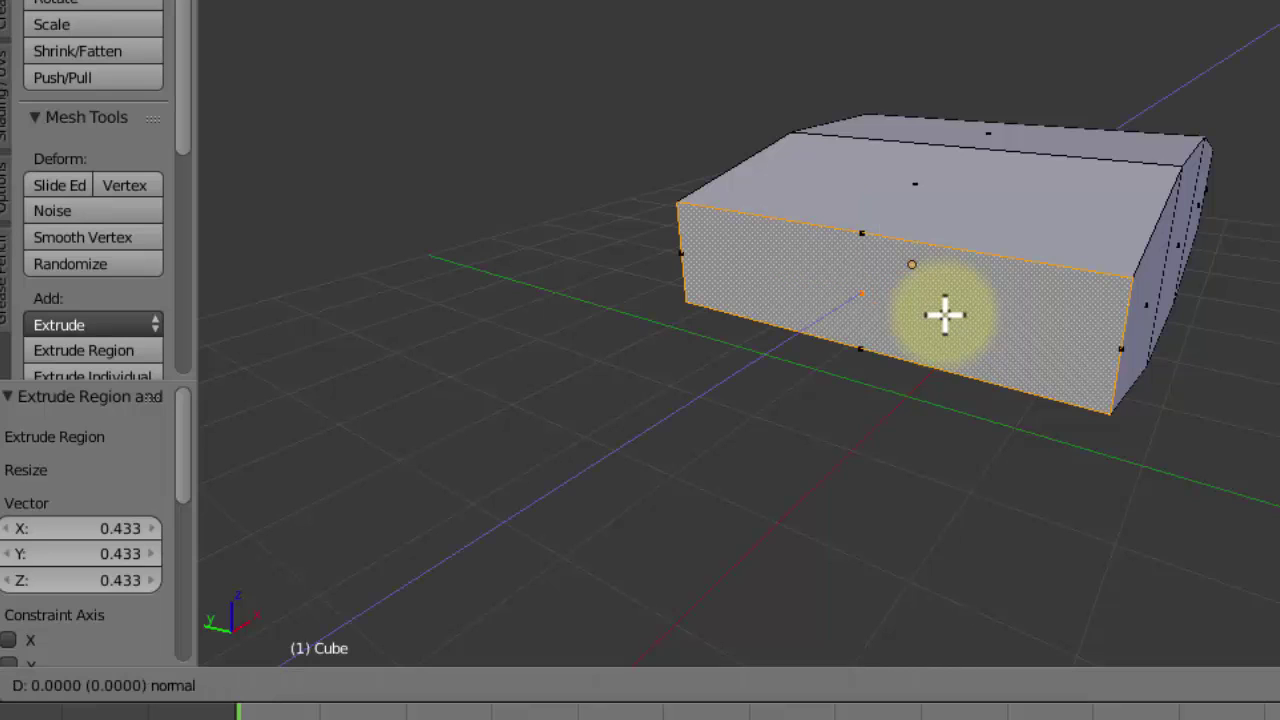
{"action": "key", "text": "s"}
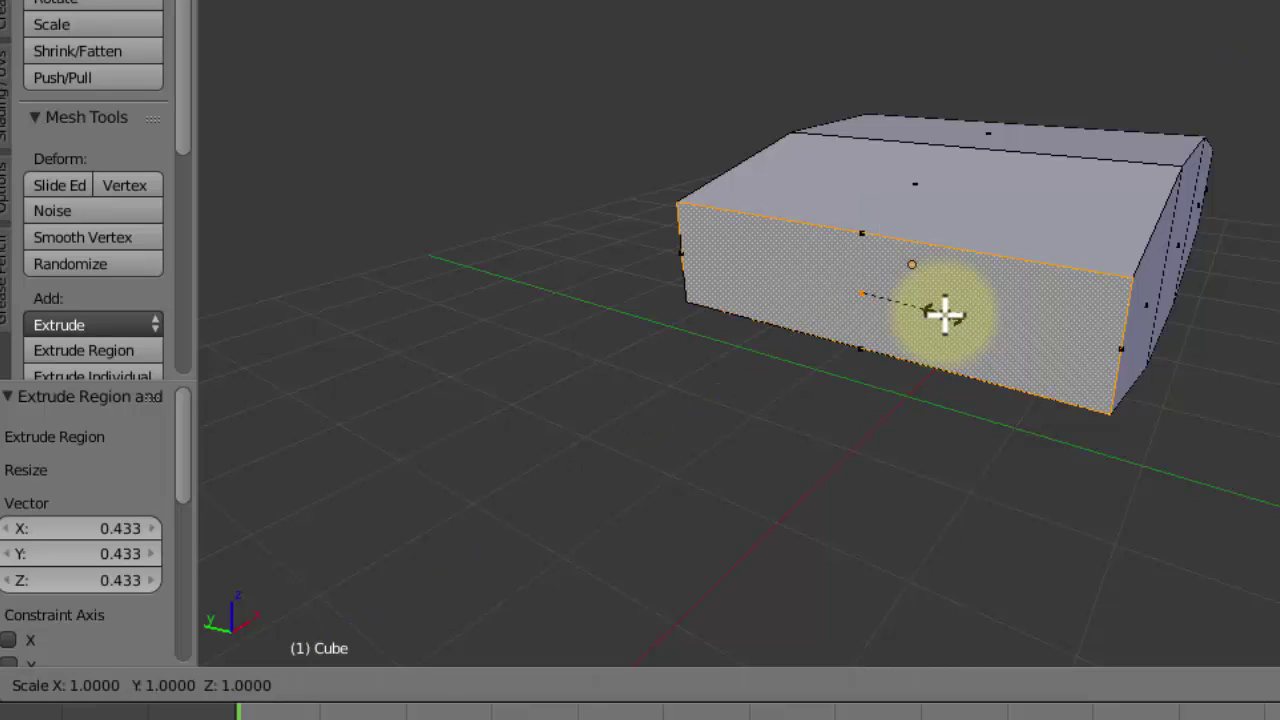
{"action": "key", "text": "z"}
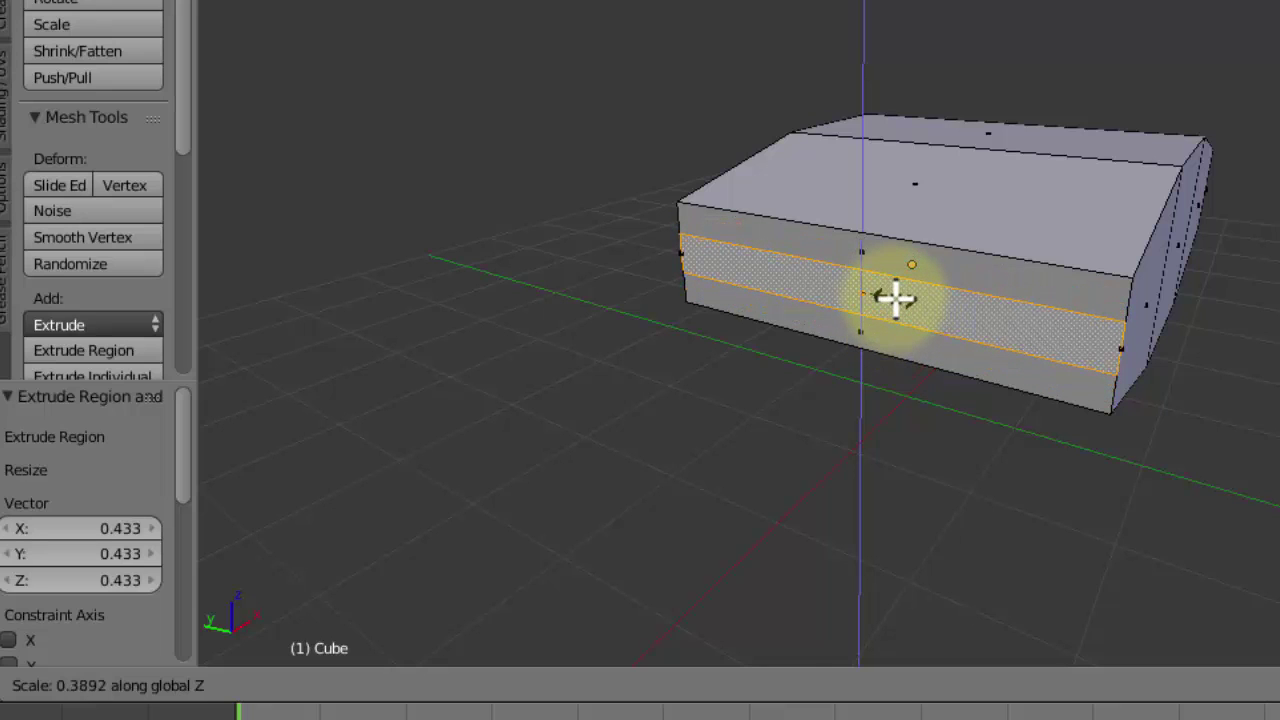
{"action": "left_click", "coordinate": [895, 297]}
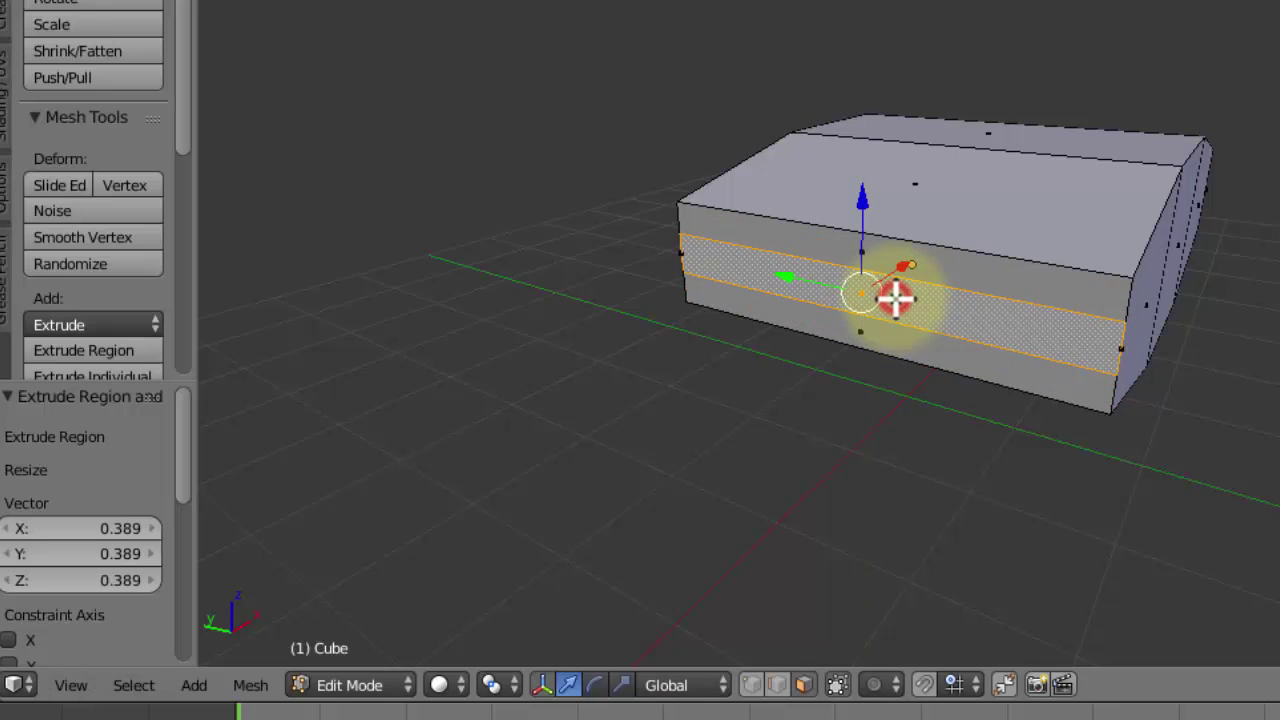
- Select the upper, middle and bottom bands of this side face
{"action": "right_click", "coordinate": [1062, 268]}
{"action": "right_click", "coordinate": [1049, 309]}
{"action": "right_click", "coordinate": [1057, 368]}
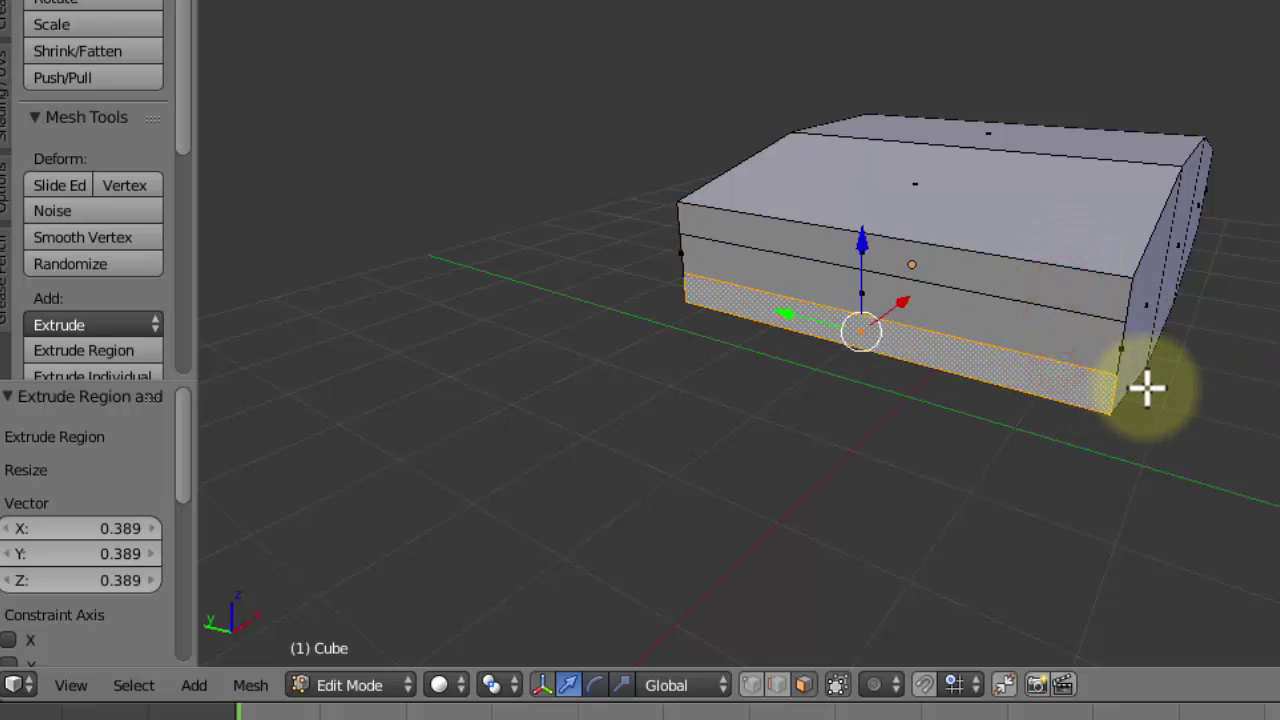
{"action": "middle_click_drag", "start_coordinate": [1177, 369], "coordinate": [919, 334]}
{"action": "scroll", "coordinate": [854, 347], "scroll_direction": "up", "scroll_amount": 4}
{"action": "scroll", "coordinate": [919, 334], "scroll_direction": "down", "scroll_amount": 4}
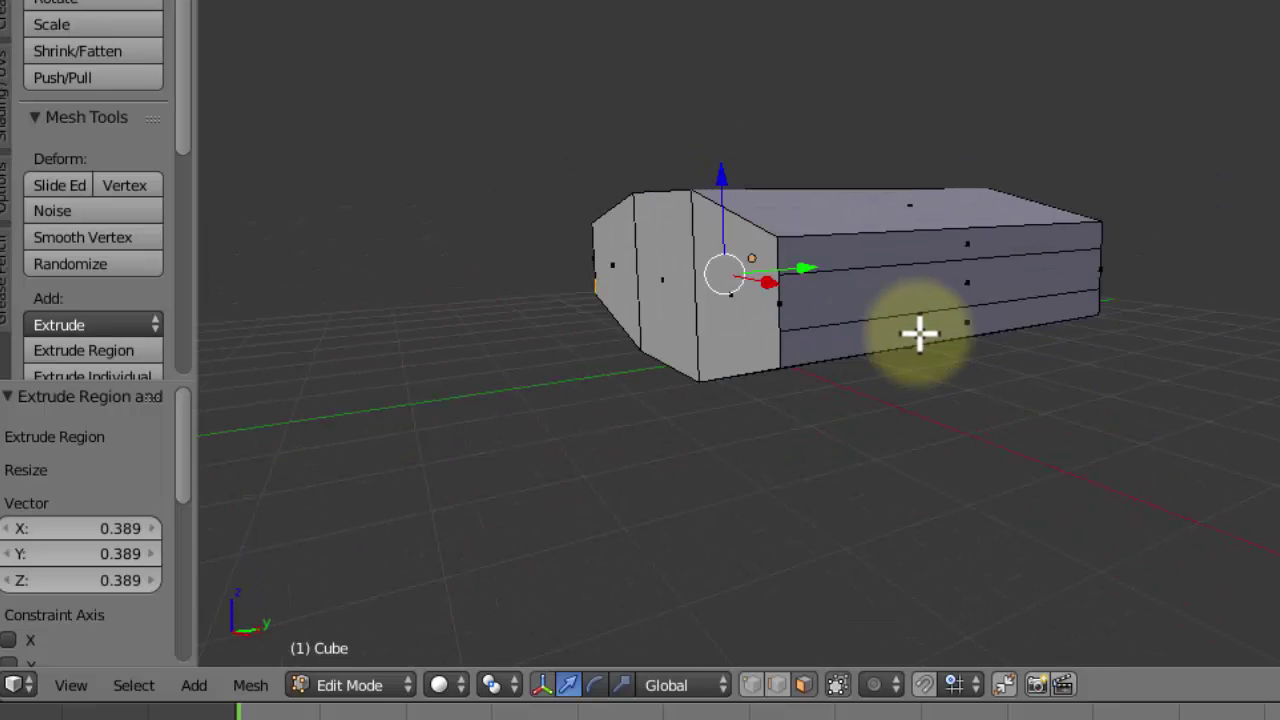
{"action": "middle_click_drag", "start_coordinate": [931, 319], "coordinate": [1071, 367]}
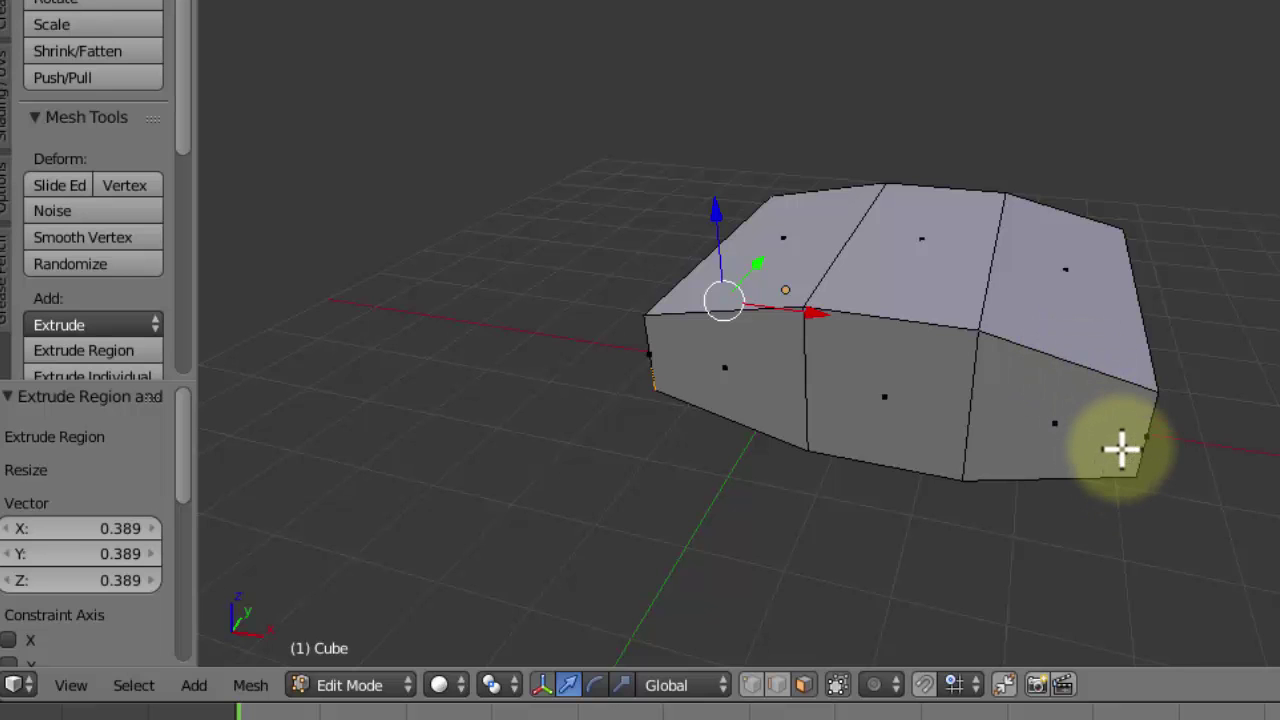
{"action": "middle_click_drag", "start_coordinate": [1125, 455], "coordinate": [986, 446]}
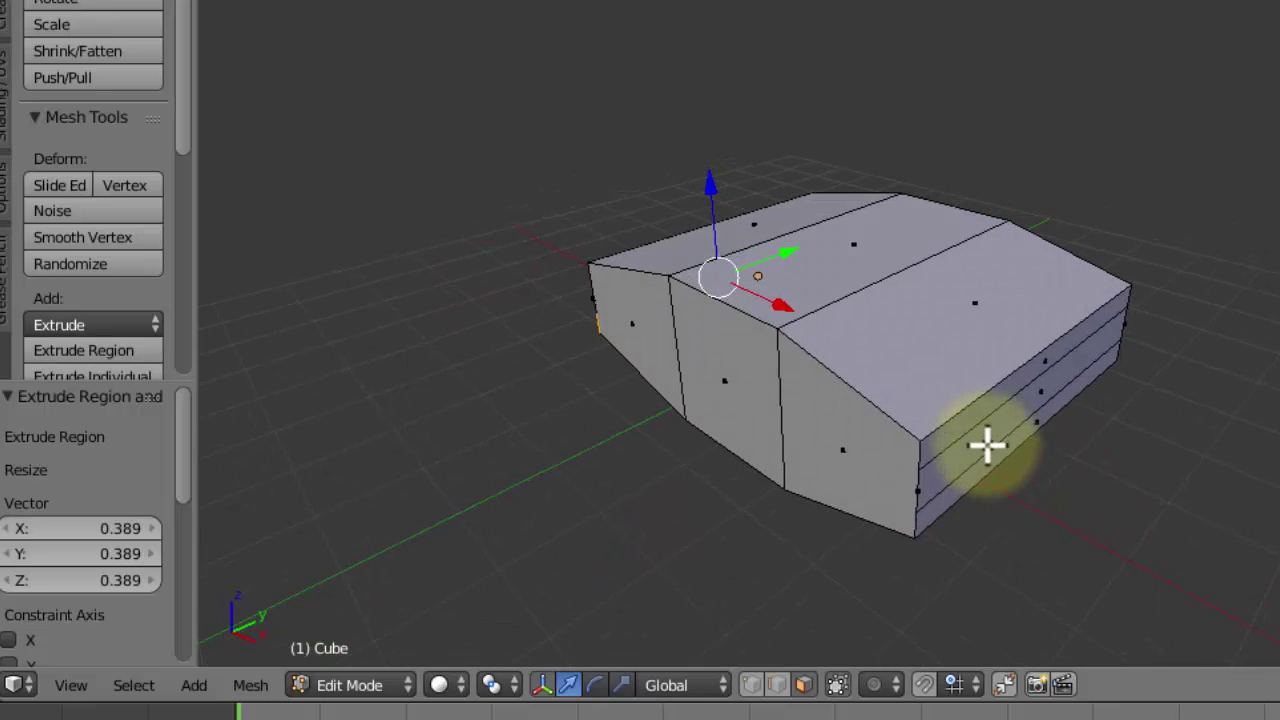
- Select strips on the box's end face from new viewing angles
{"action": "right_click", "coordinate": [1002, 414]}
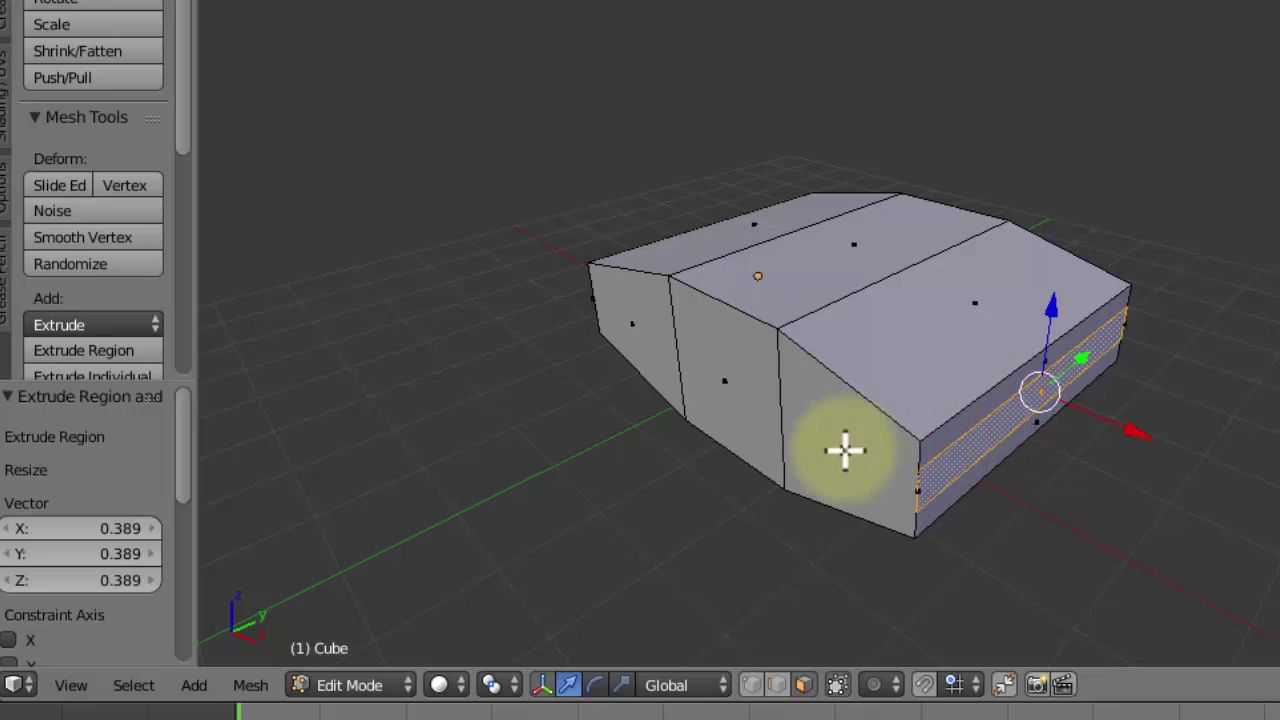
{"action": "middle_click_drag", "start_coordinate": [783, 451], "coordinate": [909, 386]}
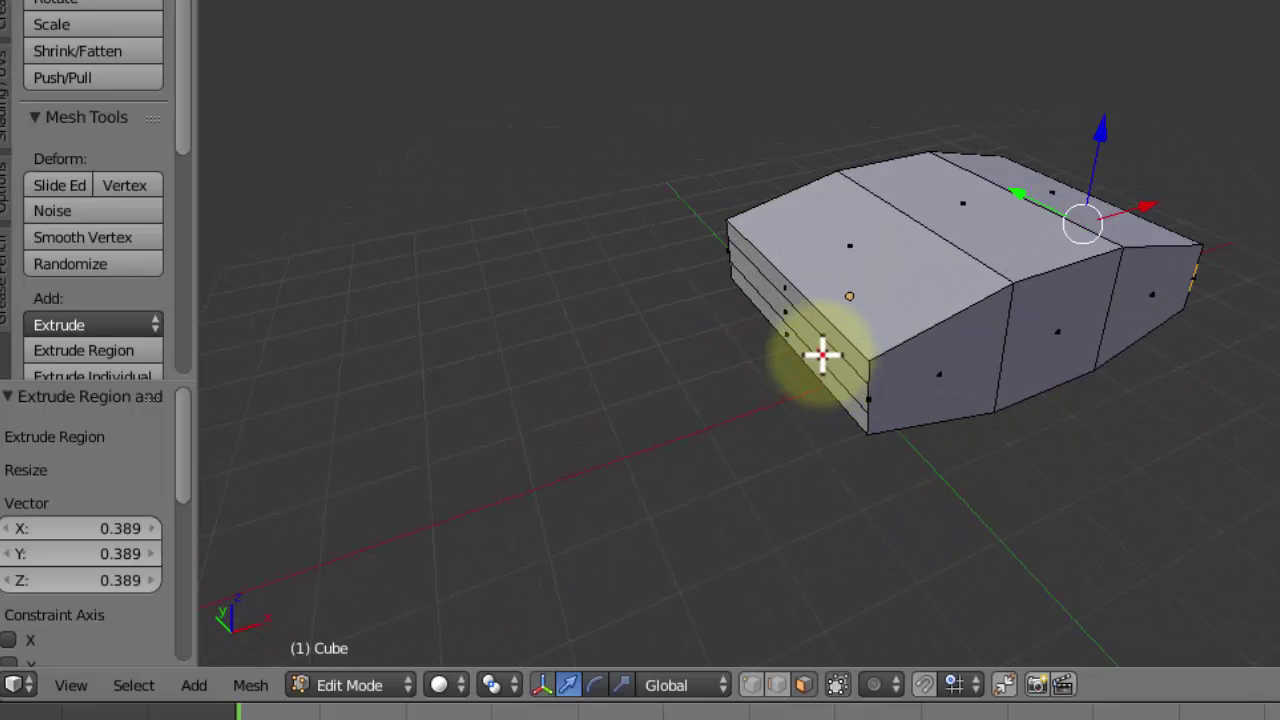
{"action": "right_click", "coordinate": [822, 354]}
{"action": "middle_click_drag", "start_coordinate": [829, 354], "coordinate": [734, 369]}
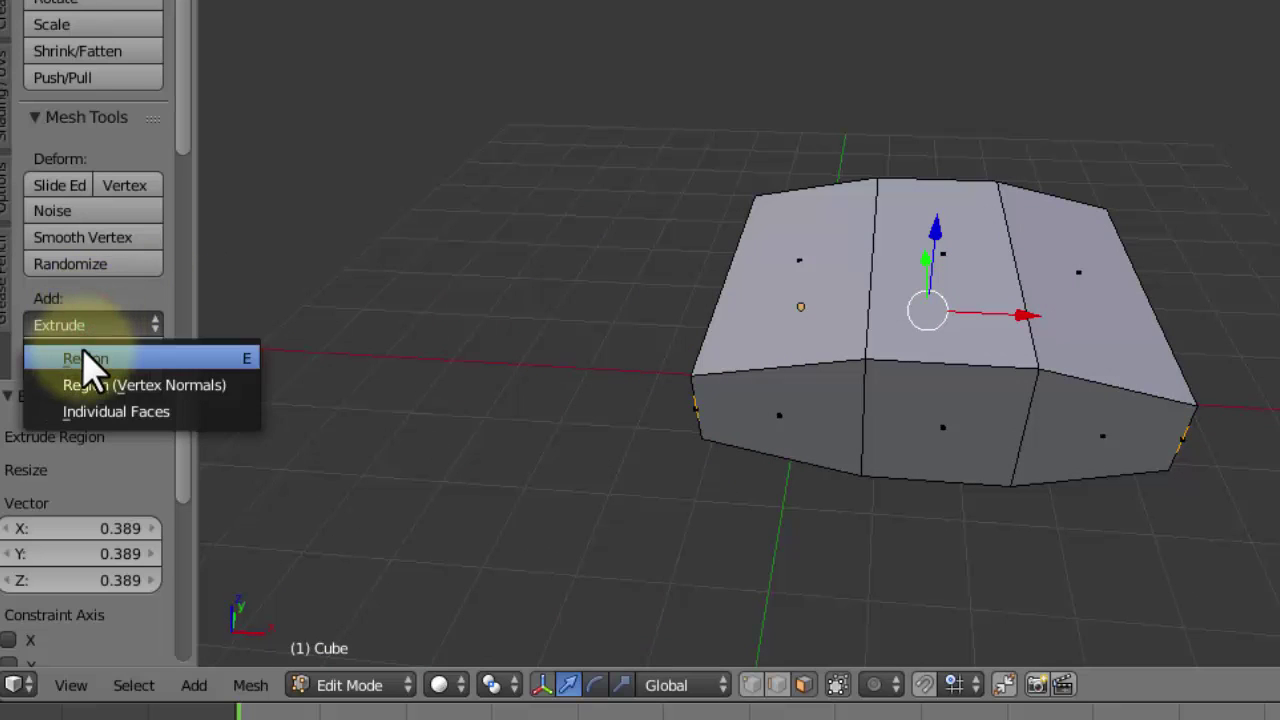
- Start a region extrusion, then cancel and undo it
{"action": "left_click", "coordinate": [87, 360]}
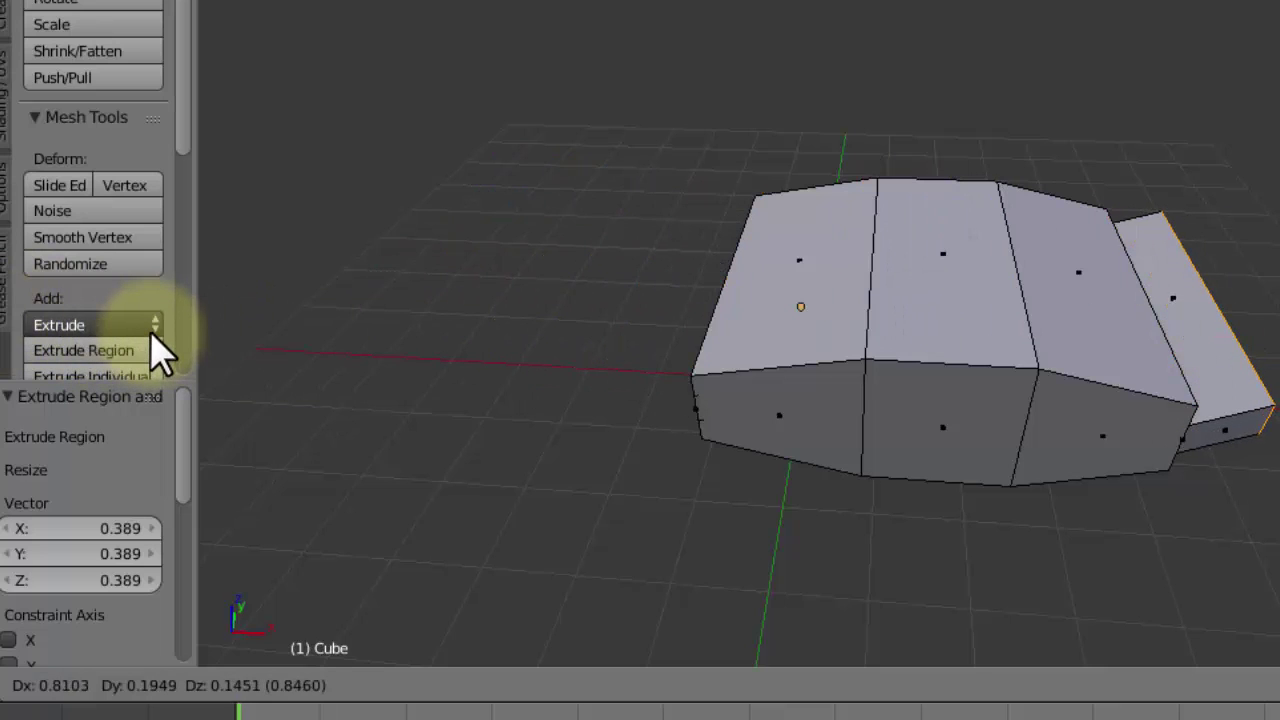
{"action": "right_click", "coordinate": [150, 335]}
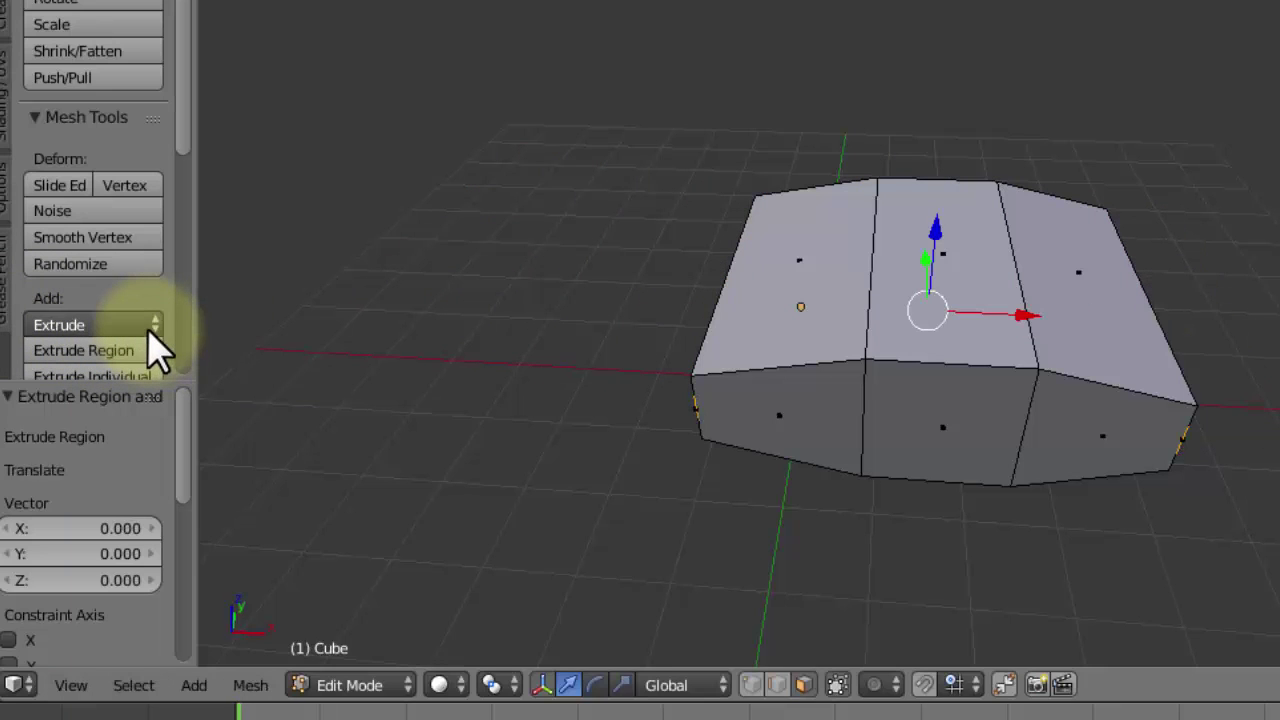
{"action": "key", "text": "ctrl+z"}
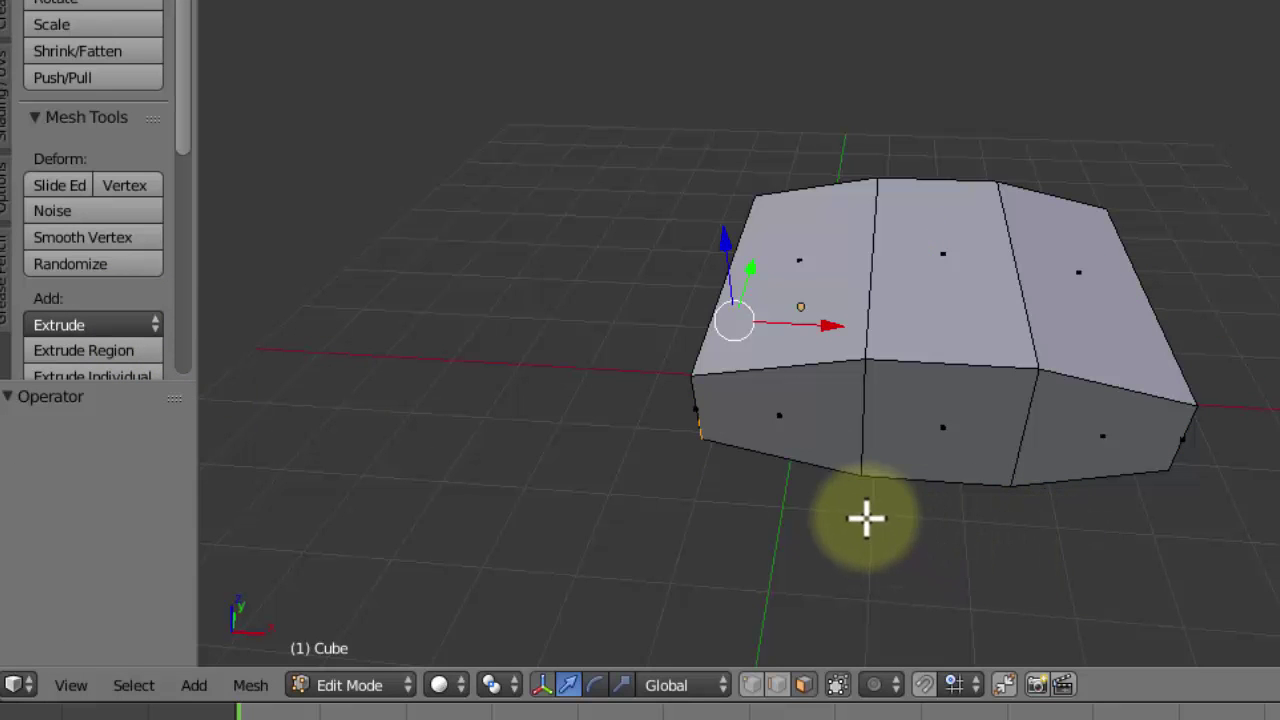
{"action": "middle_click_drag", "start_coordinate": [866, 517], "coordinate": [840, 456]}
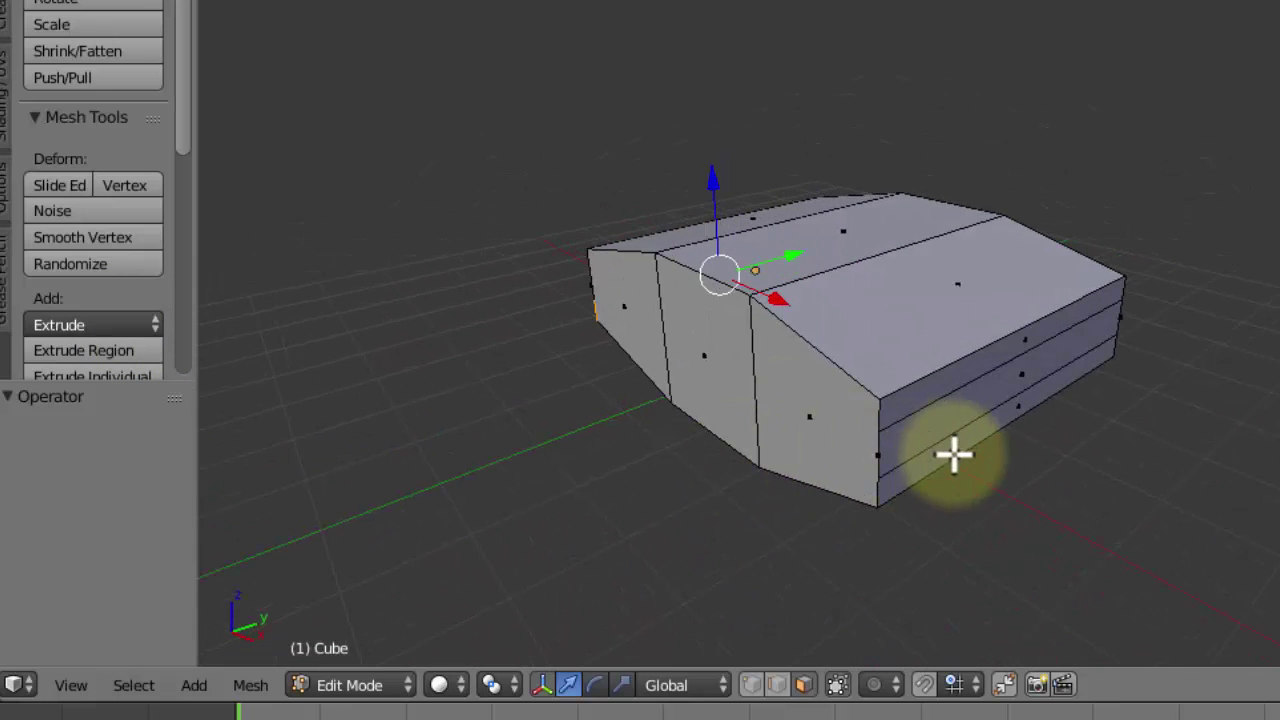
- Extrude the end face's middle strip as a region 1.331 along X
{"action": "right_click", "coordinate": [1010, 382]}
{"action": "left_click", "coordinate": [1005, 379]}
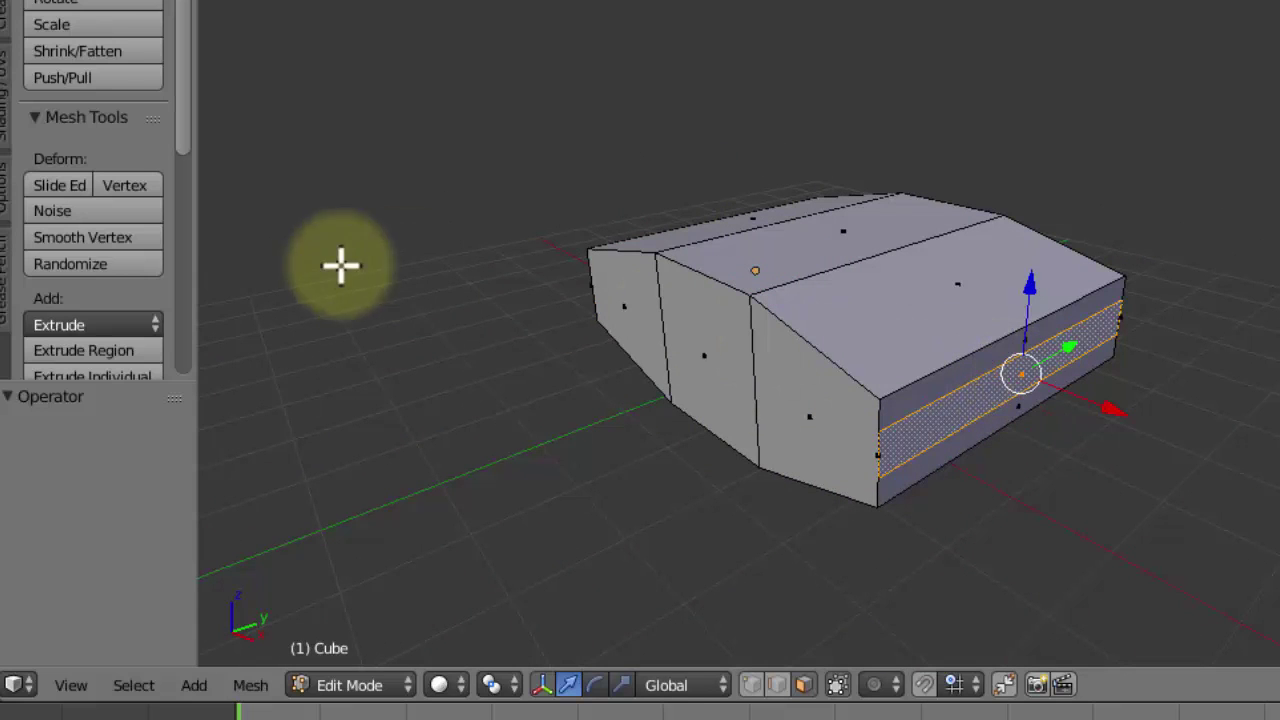
{"action": "left_click", "coordinate": [52, 318]}
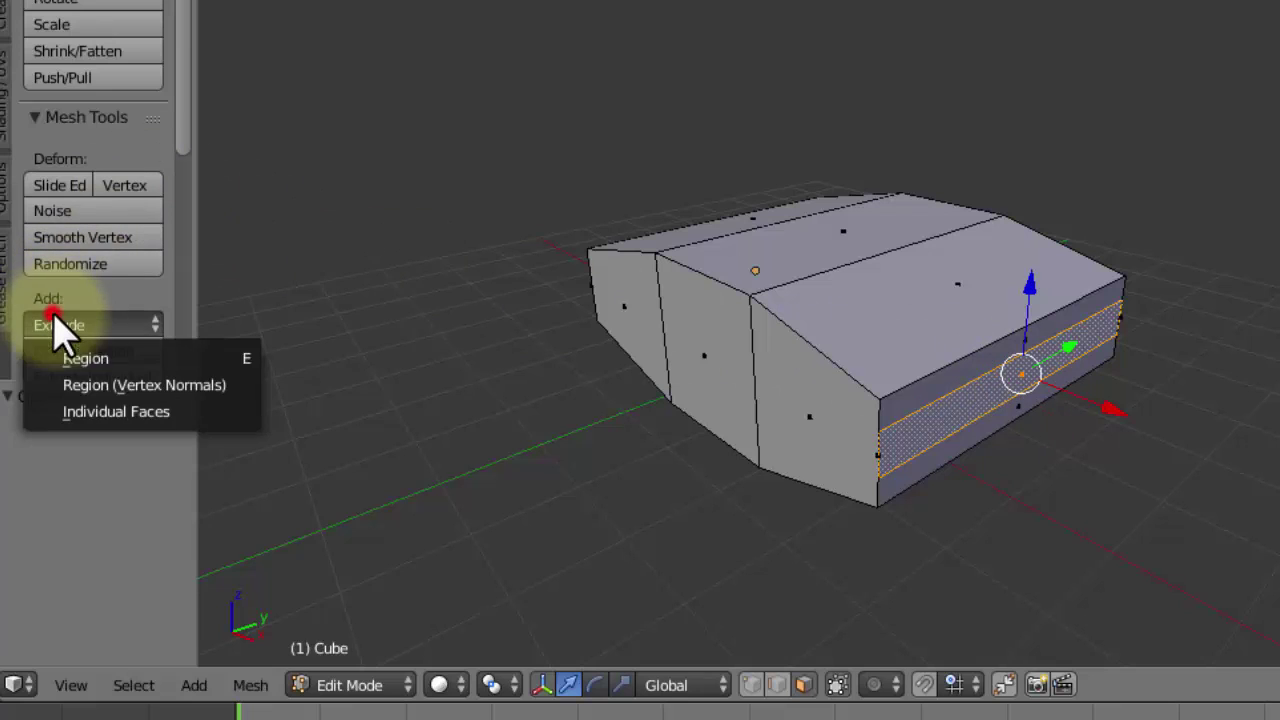
{"action": "left_click", "coordinate": [88, 358]}
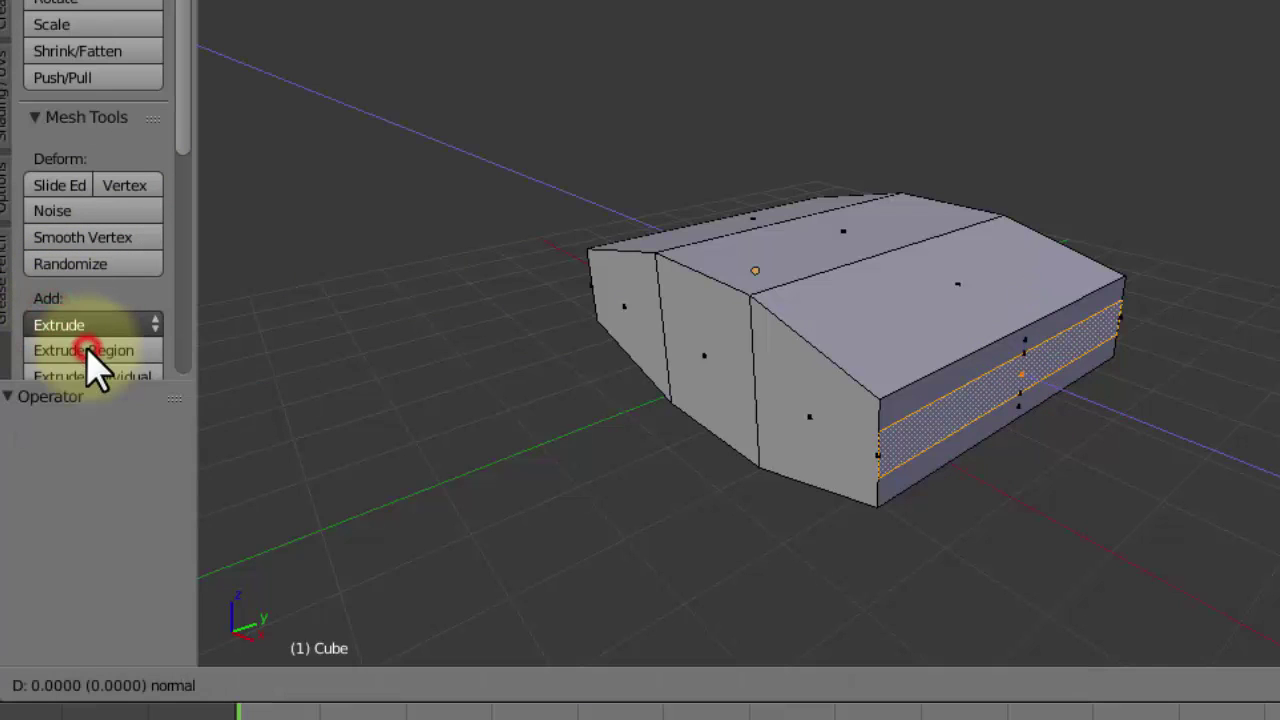
{"action": "left_click", "coordinate": [270, 375]}
{"action": "middle_click_drag", "start_coordinate": [500, 371], "coordinate": [851, 543]}
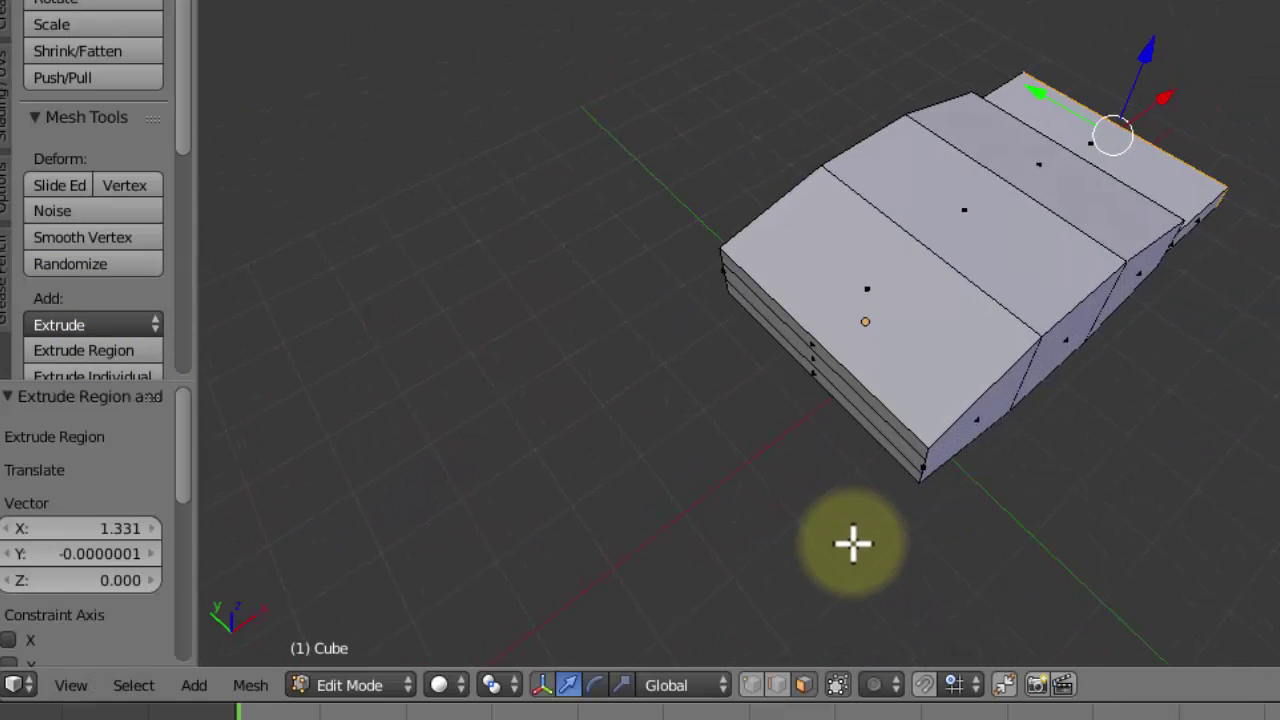
{"action": "middle_click_drag", "start_coordinate": [847, 398], "coordinate": [750, 521]}
- Extrude the hull's left side face 1.187 into a matching wing
{"action": "right_click", "coordinate": [848, 337]}
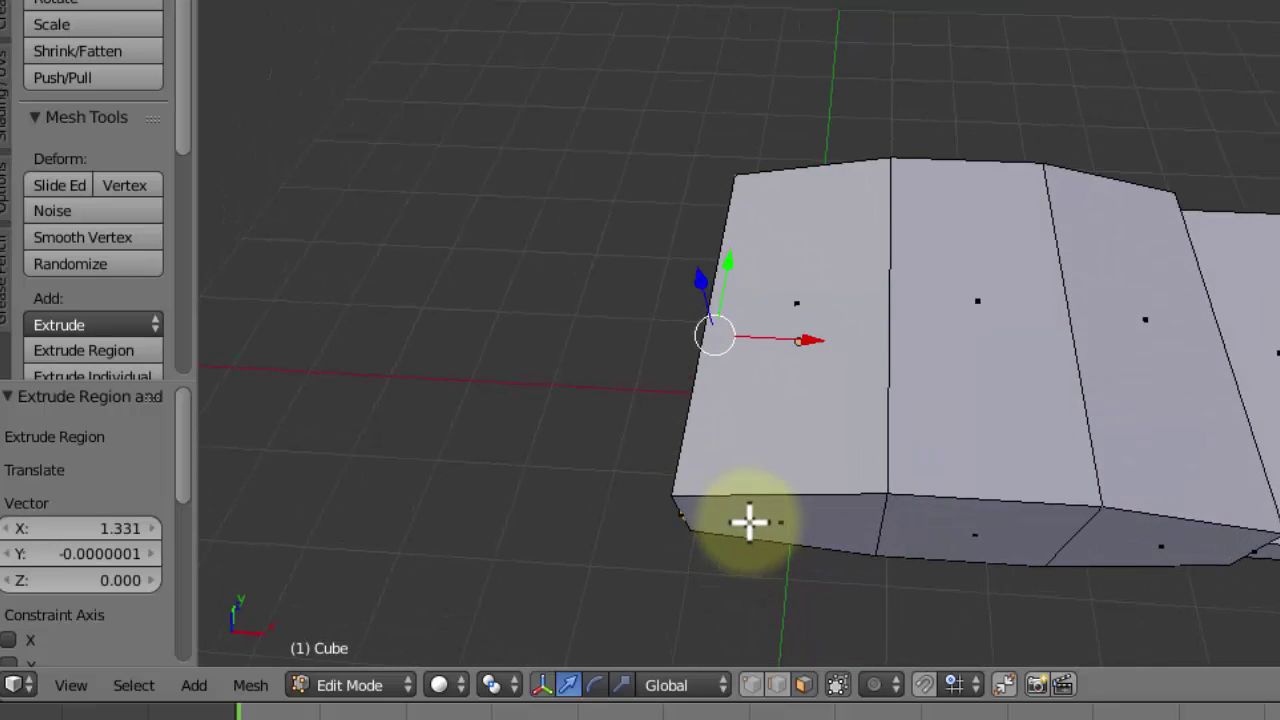
{"action": "middle_click_drag", "start_coordinate": [897, 397], "coordinate": [784, 350]}
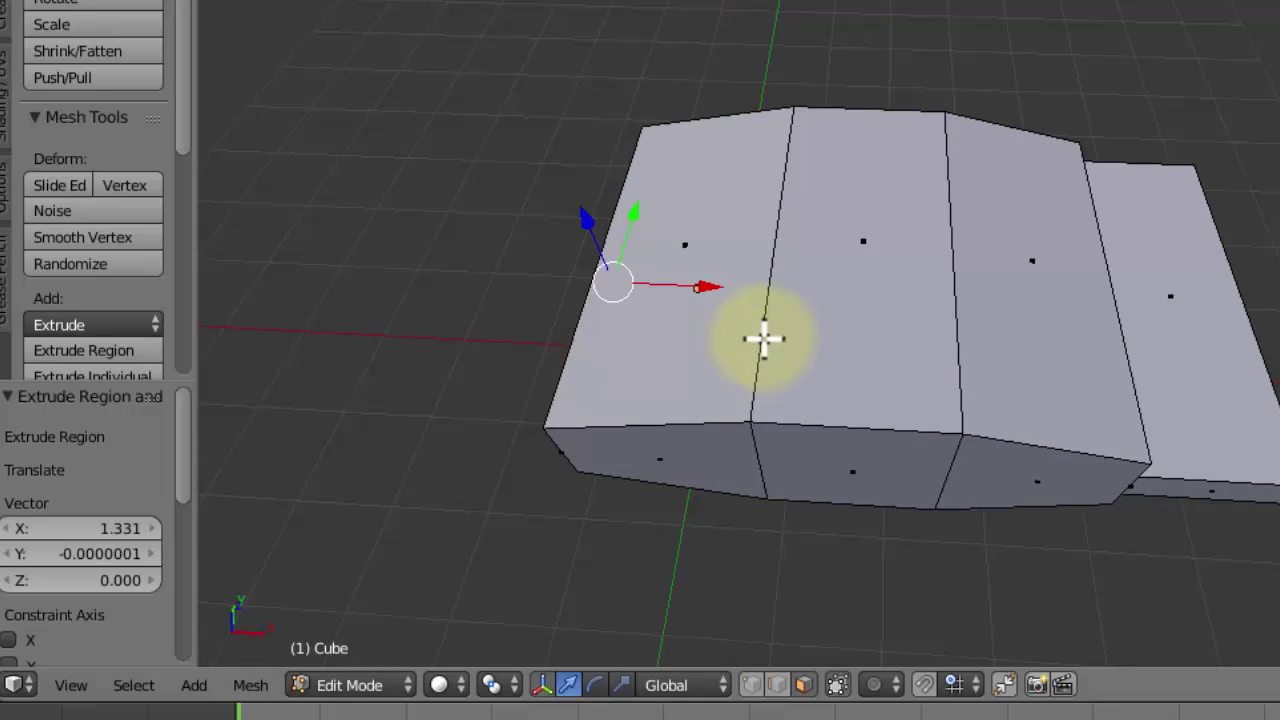
{"action": "key", "text": "e"}
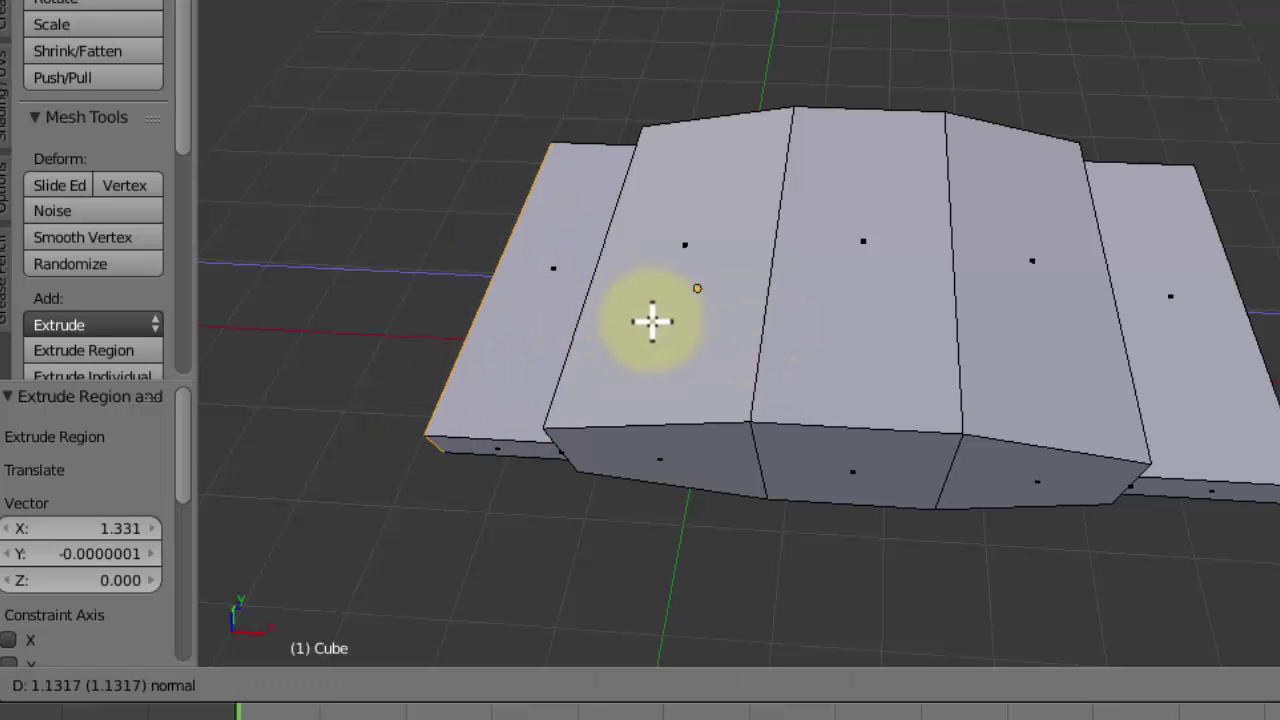
{"action": "left_click", "coordinate": [651, 320]}
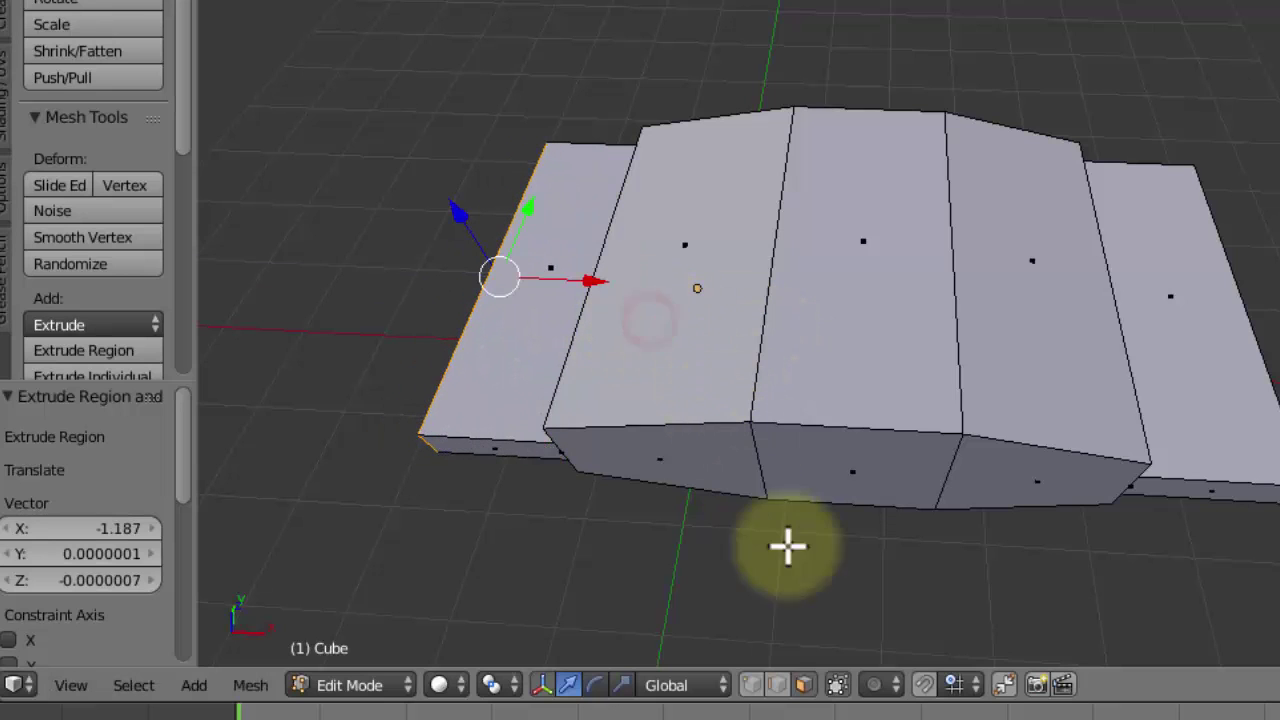
- Select both wing end faces and sweep them 0.807 along Y
{"action": "middle_click_drag", "start_coordinate": [786, 634], "coordinate": [794, 580]}
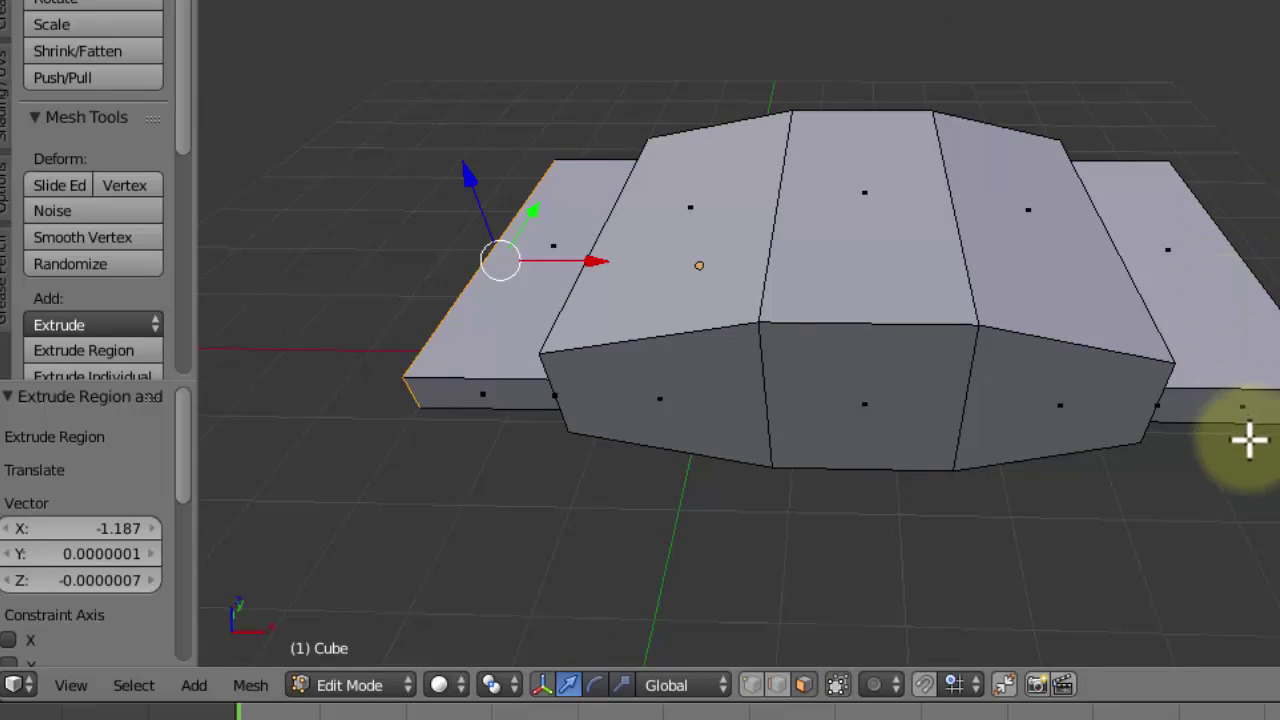
{"action": "middle_click_drag", "start_coordinate": [1251, 437], "coordinate": [968, 420]}
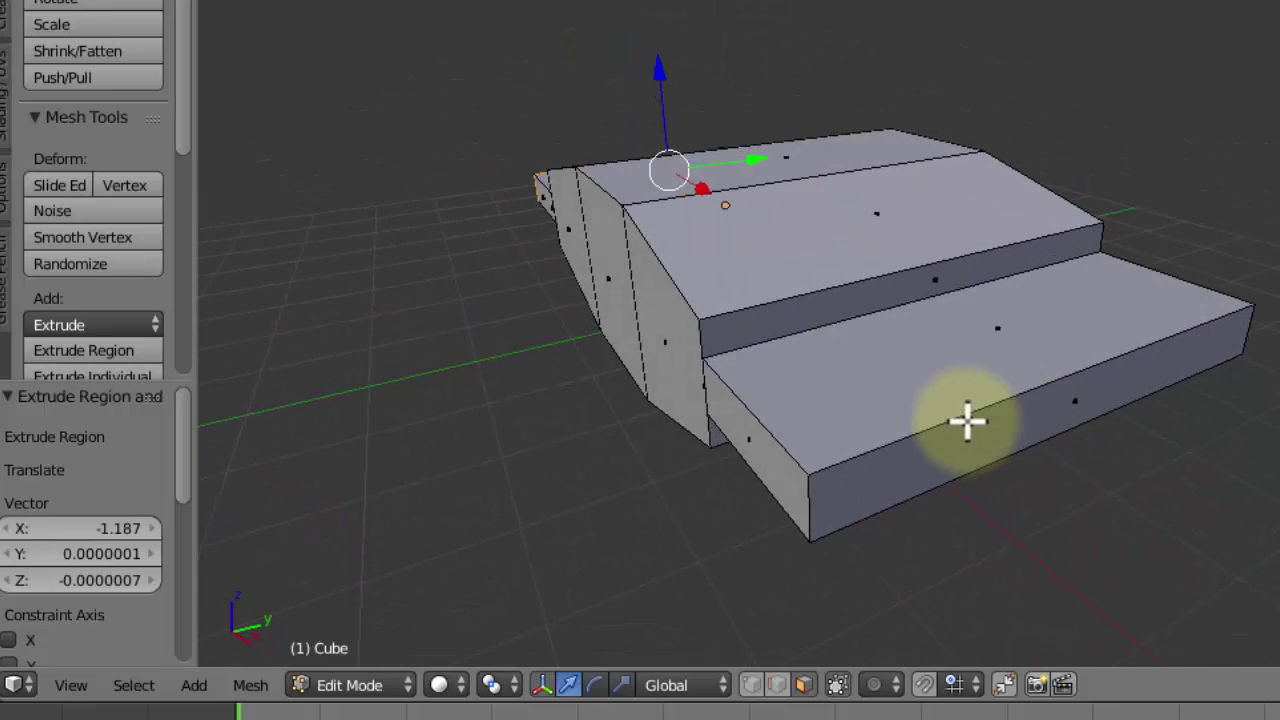
{"action": "right_click", "coordinate": [1048, 408]}
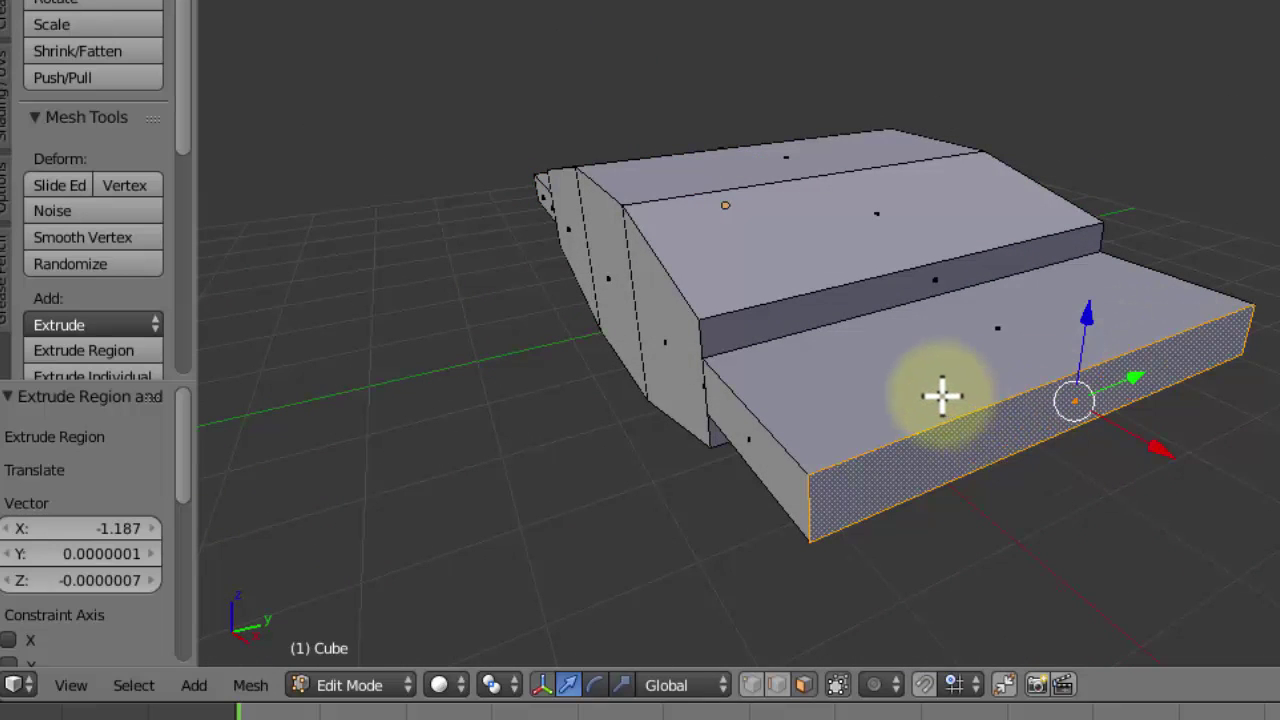
{"action": "middle_click_drag", "start_coordinate": [903, 417], "coordinate": [973, 447]}
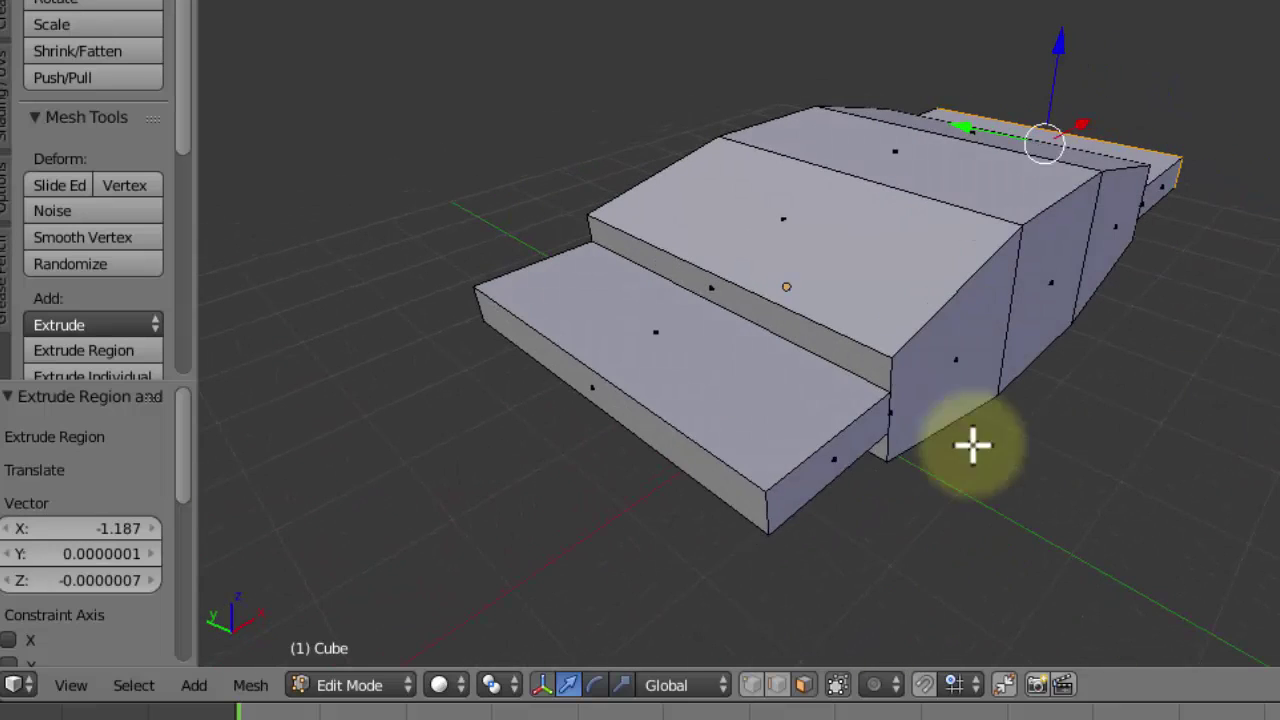
{"action": "right_click", "coordinate": [697, 452]}
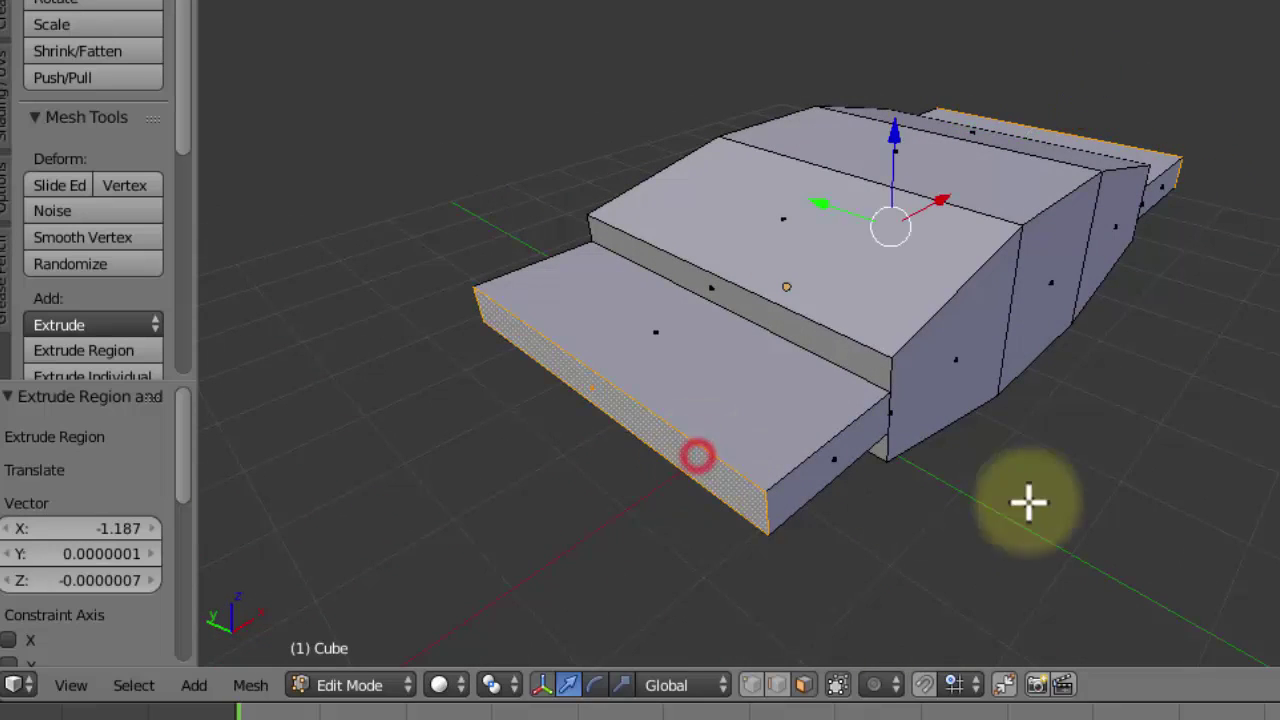
{"action": "middle_click_drag", "start_coordinate": [1060, 466], "coordinate": [870, 610]}
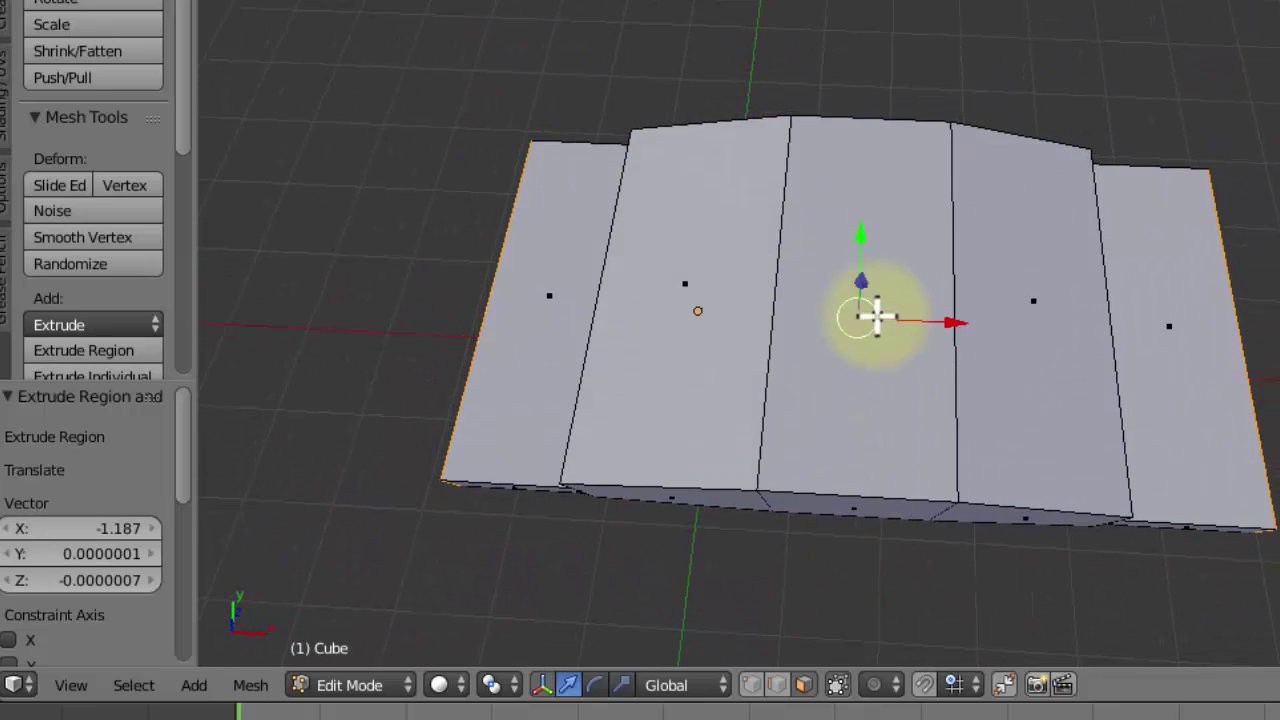
{"action": "left_click_drag", "start_coordinate": [863, 246], "coordinate": [856, 171]}
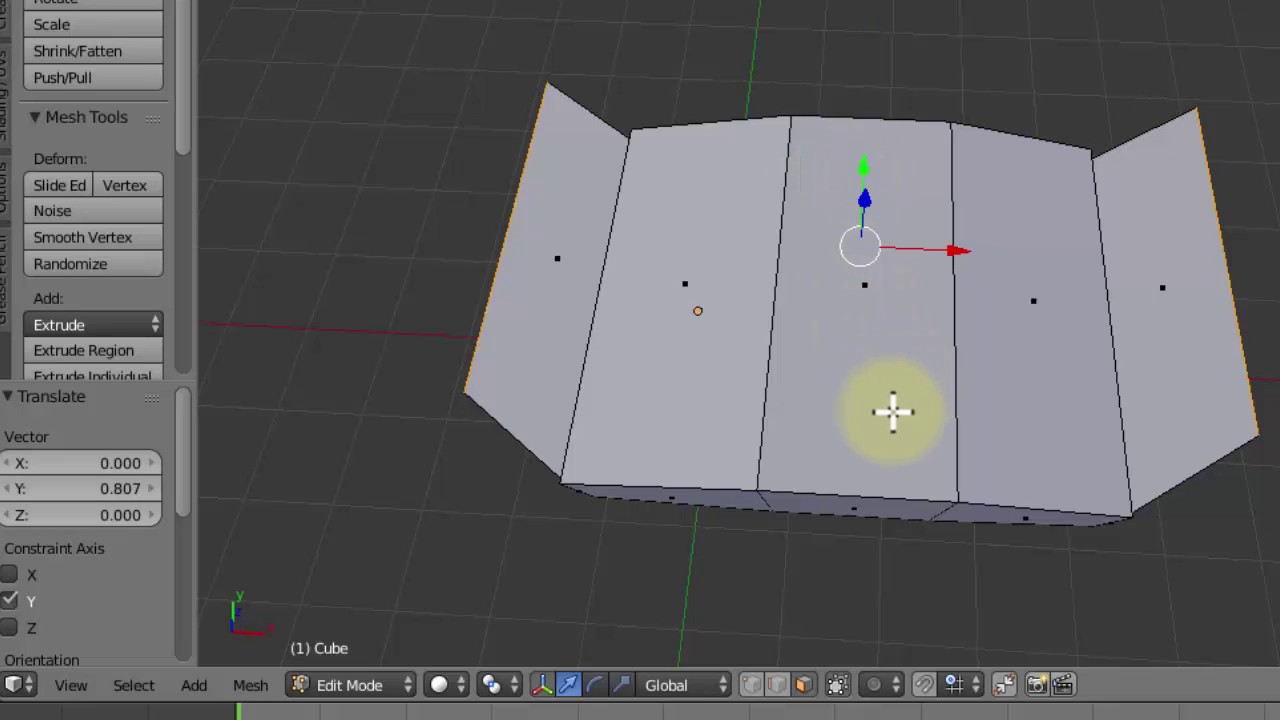
{"action": "middle_click_drag", "start_coordinate": [893, 411], "coordinate": [790, 269]}
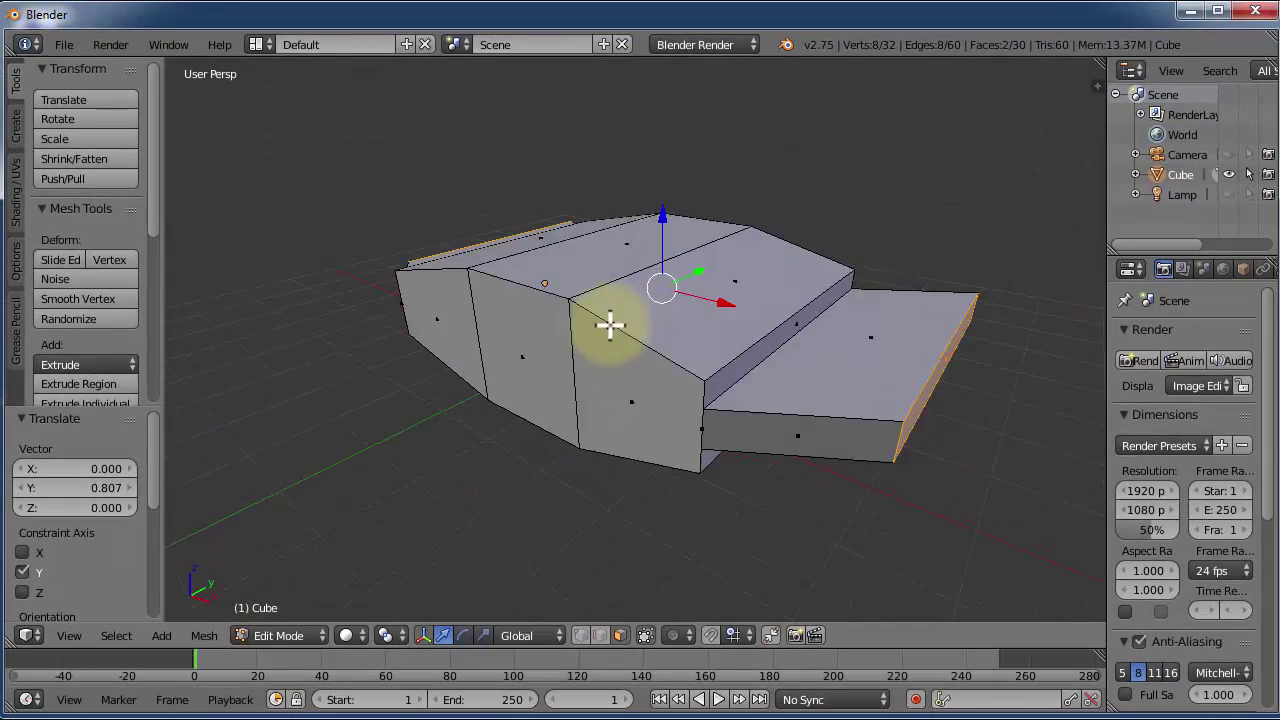
- Check the tutorial PDF and undo the wing-tip sweep
{"action": "mouse_move", "coordinate": [610, 324]}
{"action": "middle_mouse_down"}
{"action": "mouse_move", "coordinate": [639, 316]}
{"action": "mouse_move", "coordinate": [607, 316]}
{"action": "middle_mouse_up"}
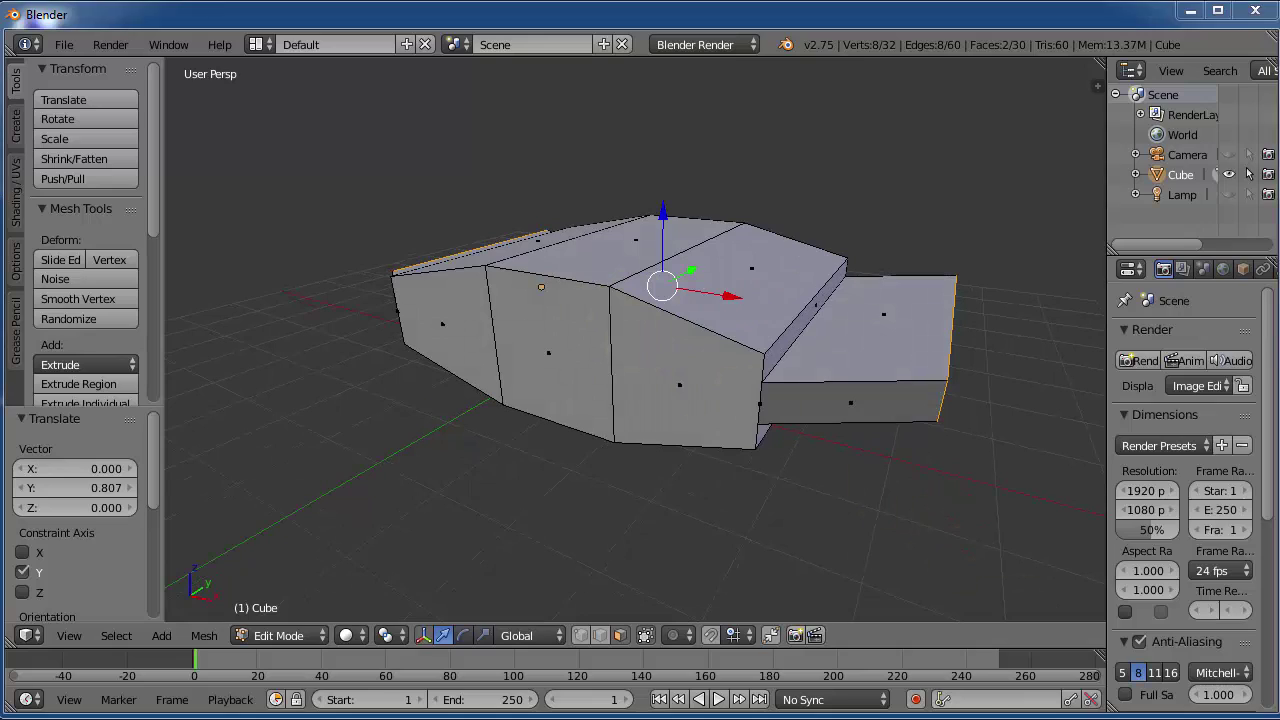
{"action": "key", "text": "alt+Tab"}
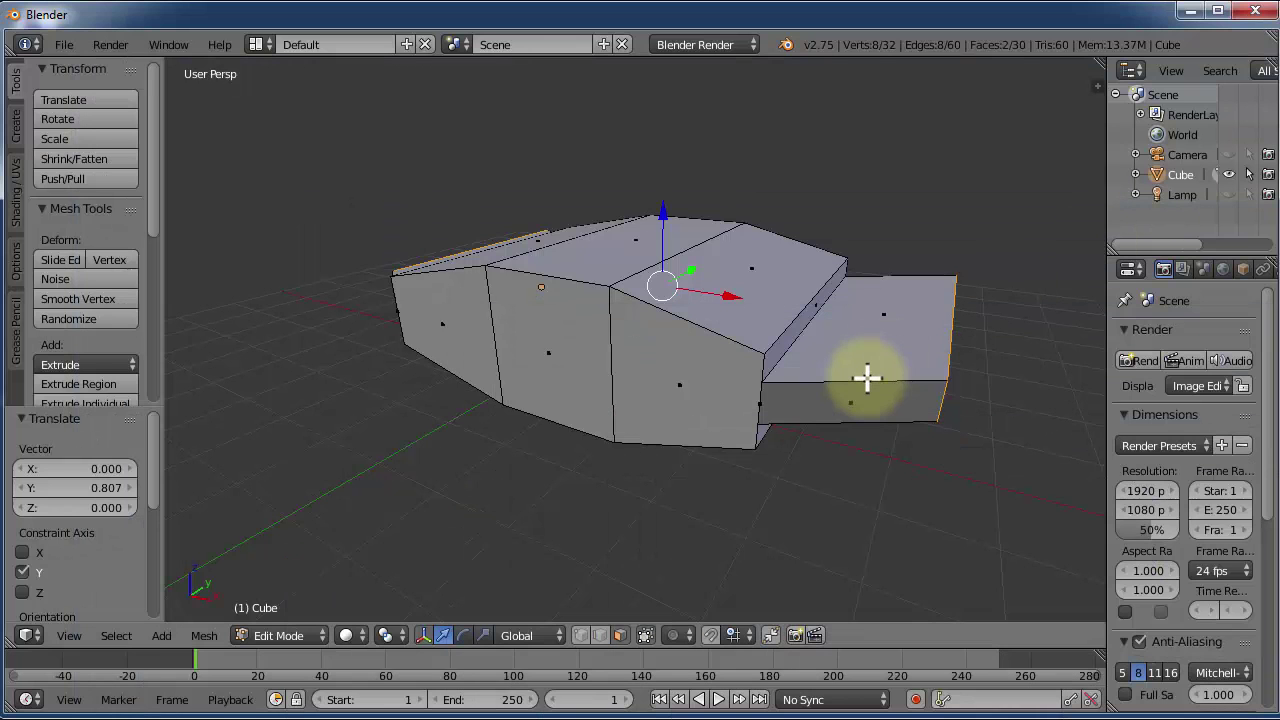
{"action": "key", "text": "ctrl+z"}
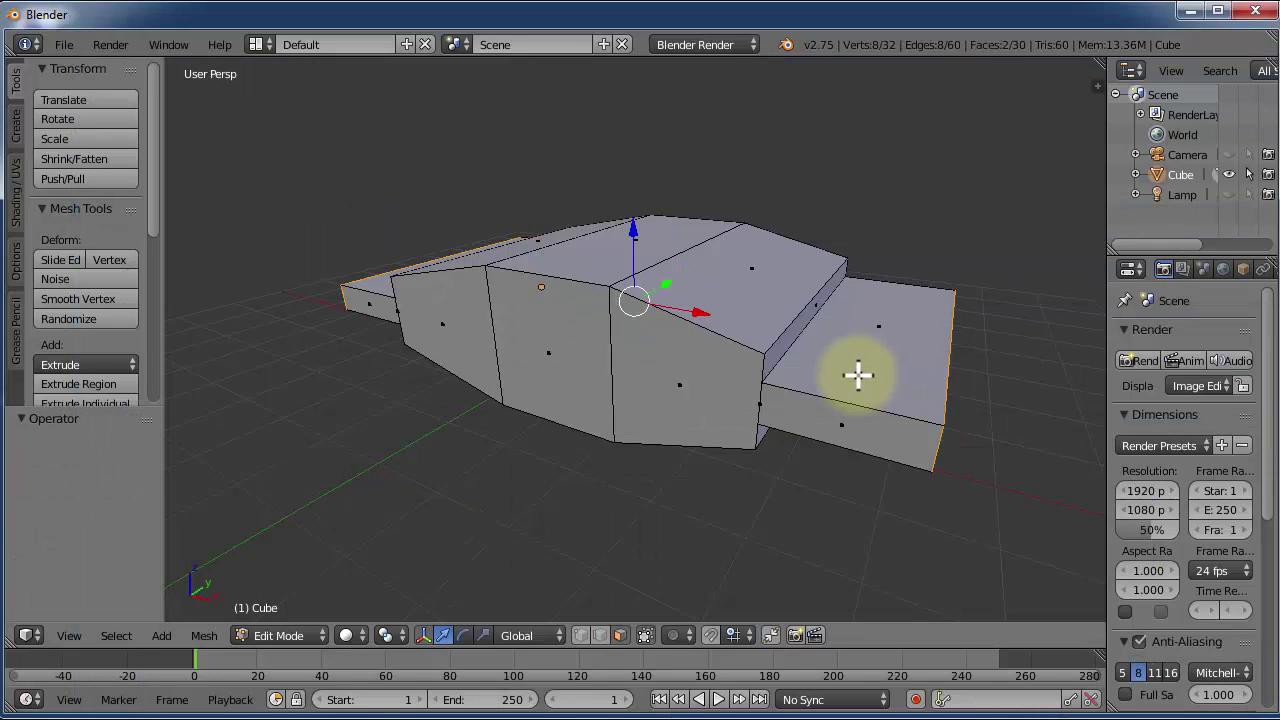
{"action": "middle_click_drag", "start_coordinate": [906, 426], "coordinate": [803, 440]}
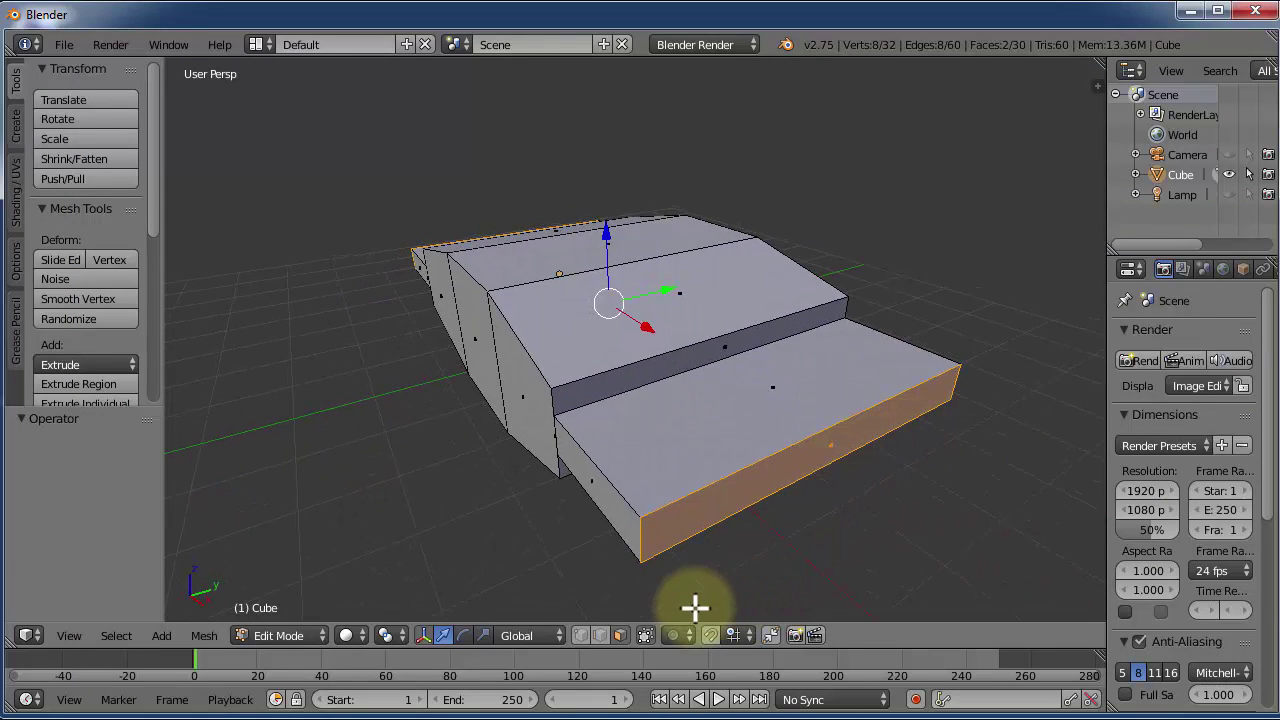
- In edge select mode, try moving the front wing edge along Y, then undo it
{"action": "left_click", "coordinate": [600, 636]}
{"action": "right_click", "coordinate": [642, 541]}
{"action": "left_click", "coordinate": [642, 541]}
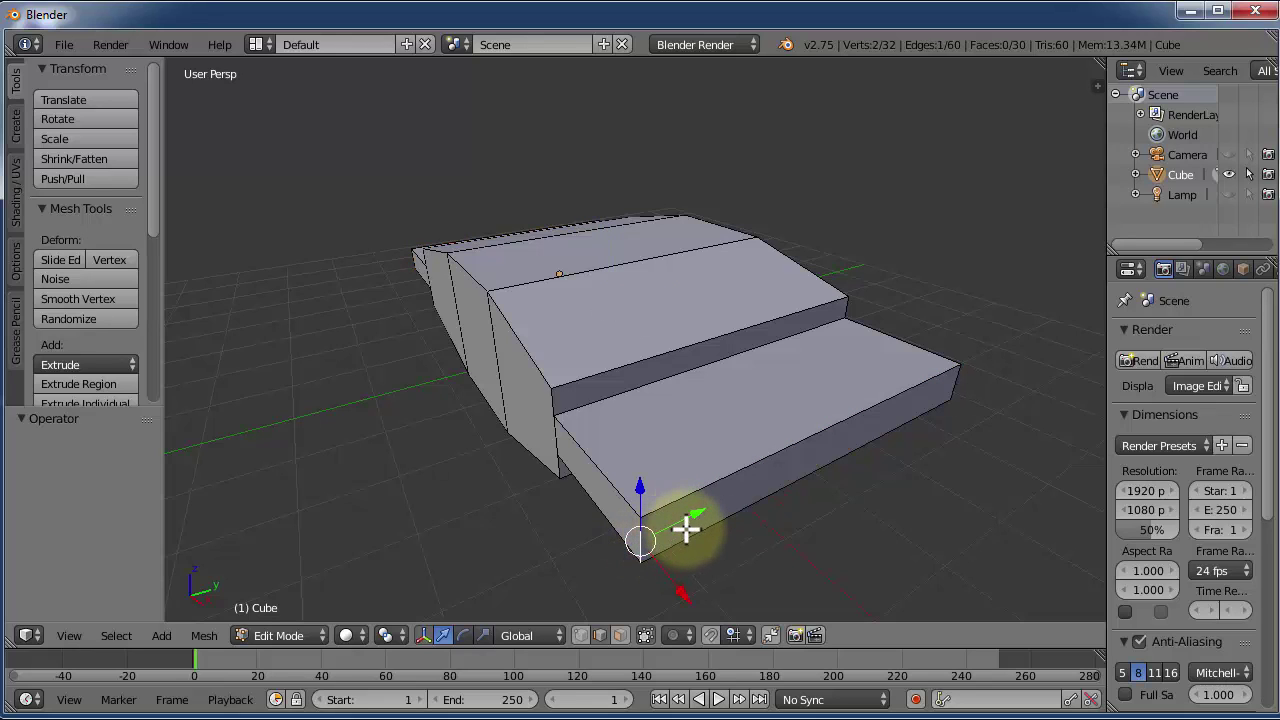
{"action": "left_click_drag", "start_coordinate": [702, 513], "coordinate": [848, 460]}
{"action": "mouse_move", "coordinate": [844, 489]}
{"action": "middle_mouse_down"}
{"action": "mouse_move", "coordinate": [823, 531]}
{"action": "mouse_move", "coordinate": [820, 484]}
{"action": "middle_mouse_up"}
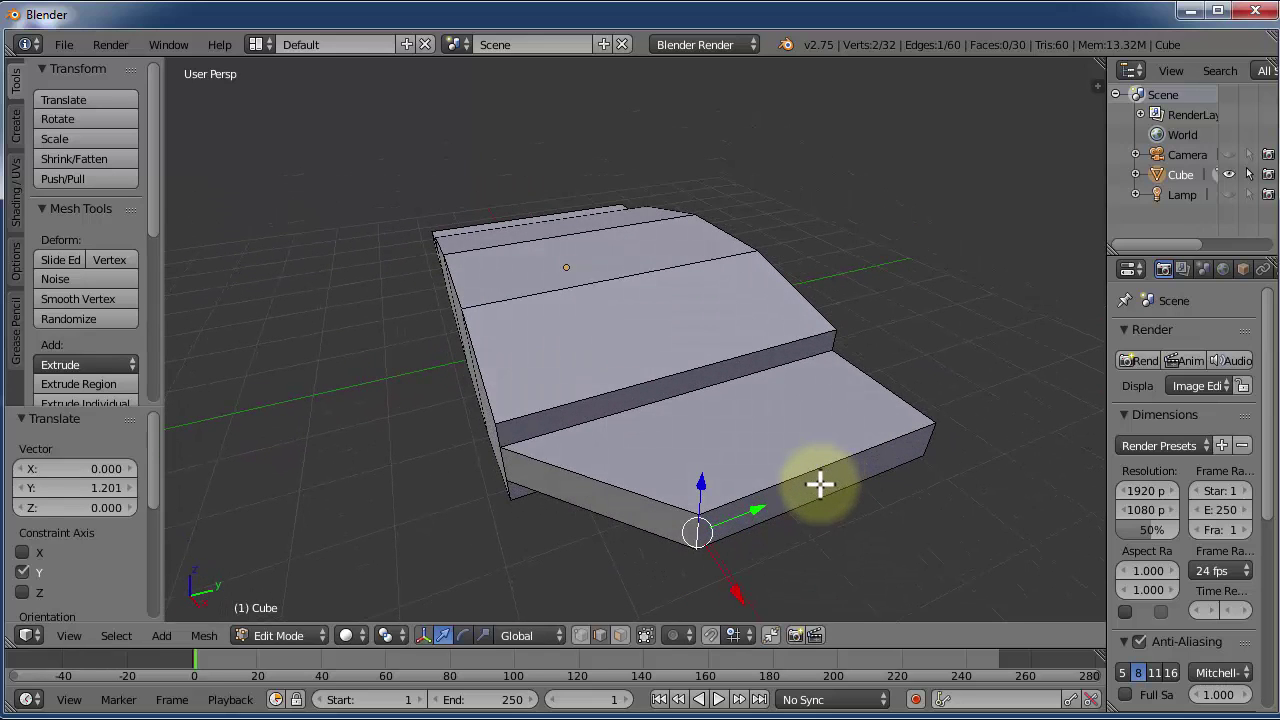
{"action": "key", "text": "ctrl+z"}
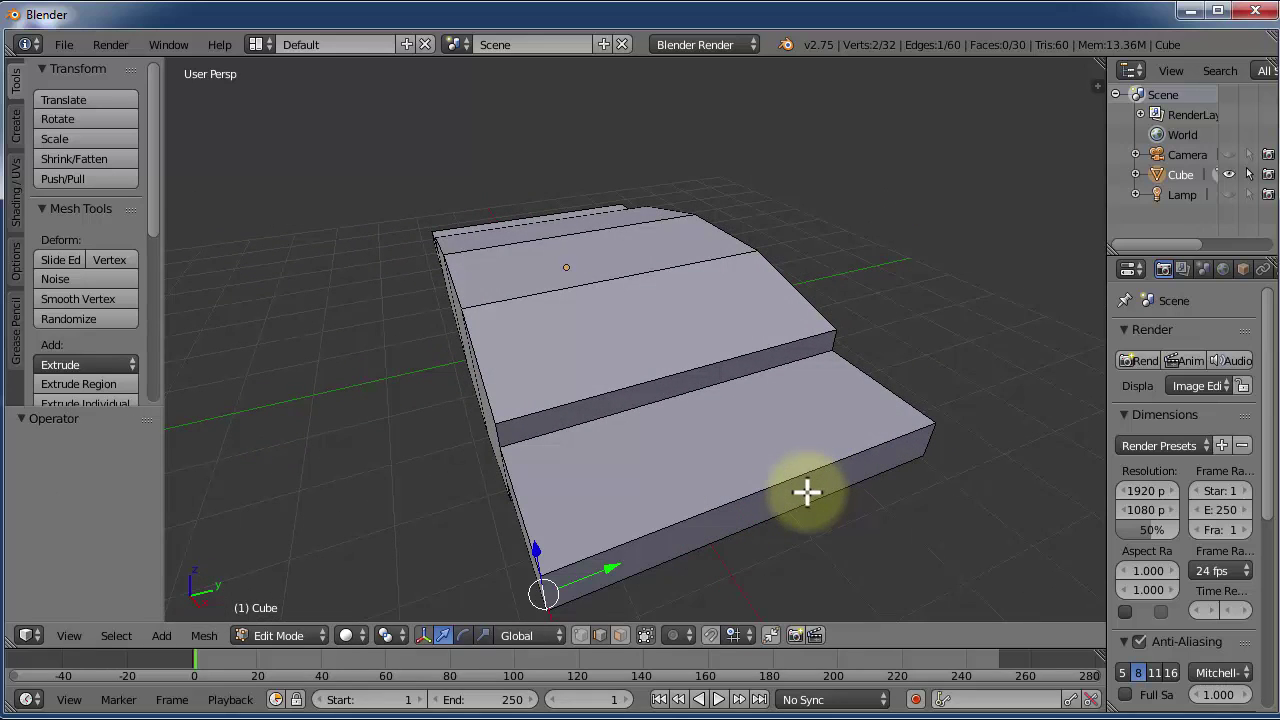
- Select both wing end faces and sweep them 0.930 along Y
{"action": "left_click", "coordinate": [621, 635]}
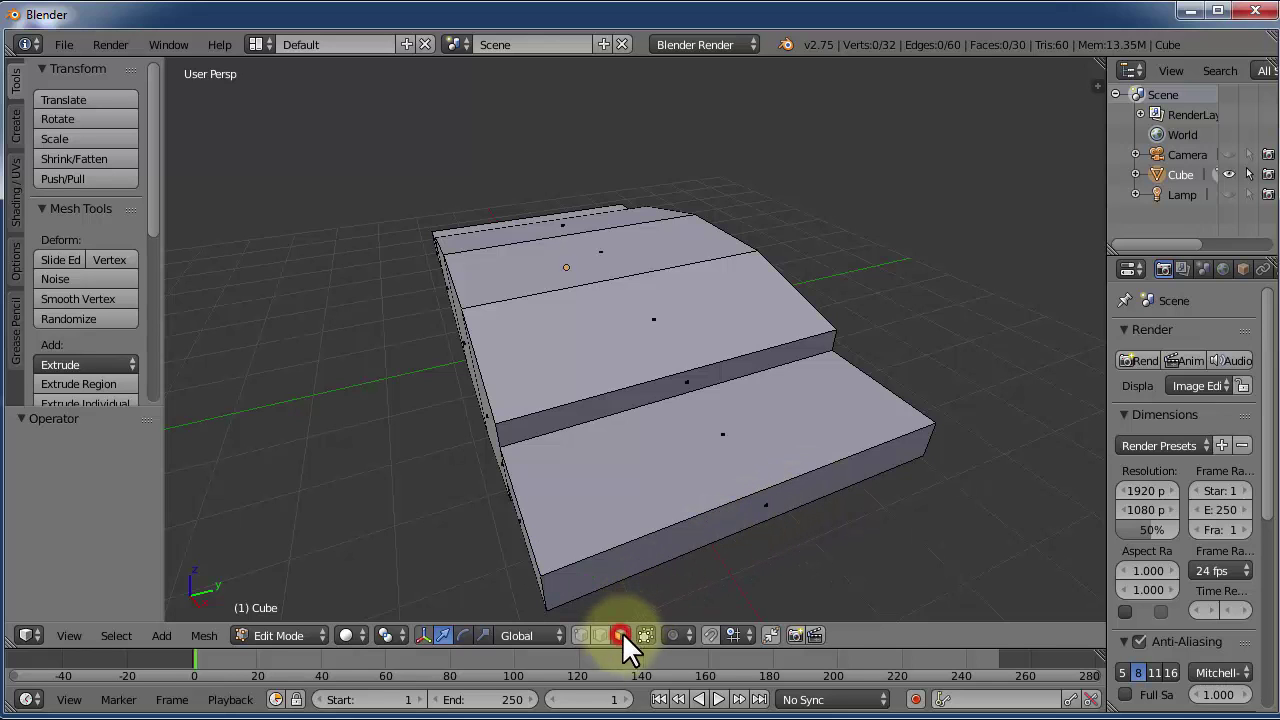
{"action": "right_click", "coordinate": [725, 520]}
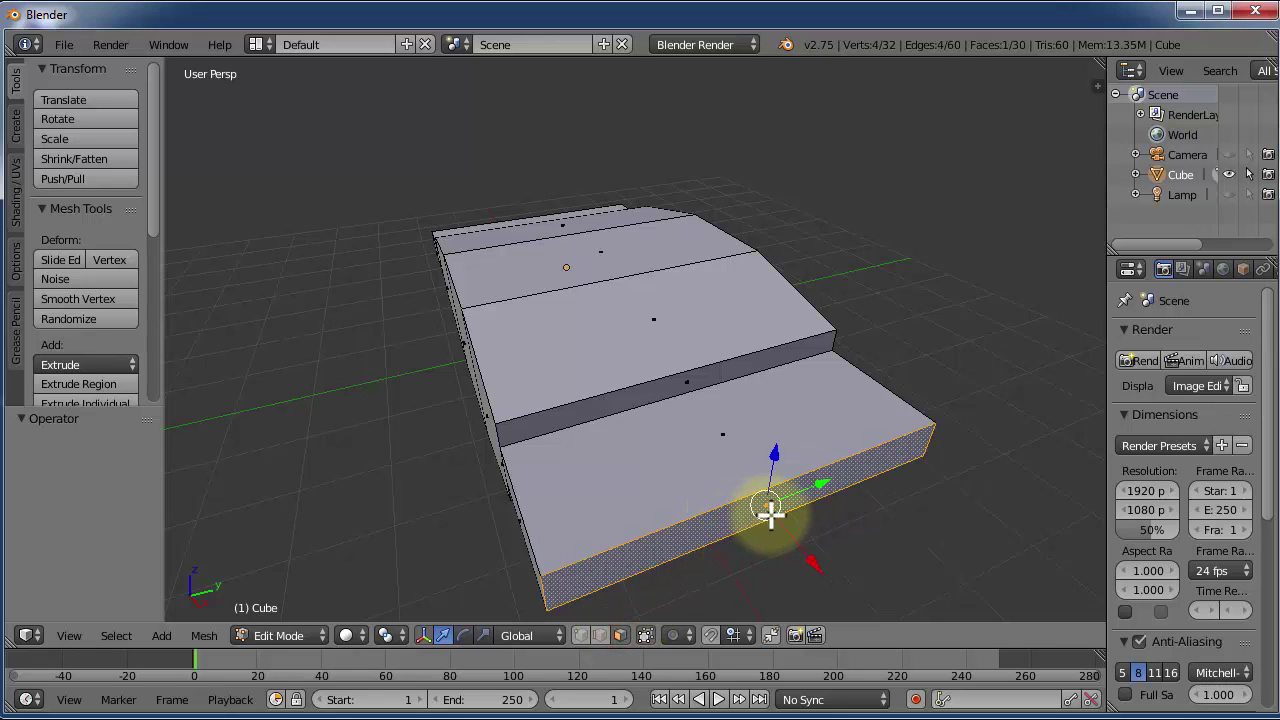
{"action": "middle_click_drag", "start_coordinate": [768, 513], "coordinate": [1080, 509]}
{"action": "right_click", "coordinate": [607, 451], "text": "shift"}
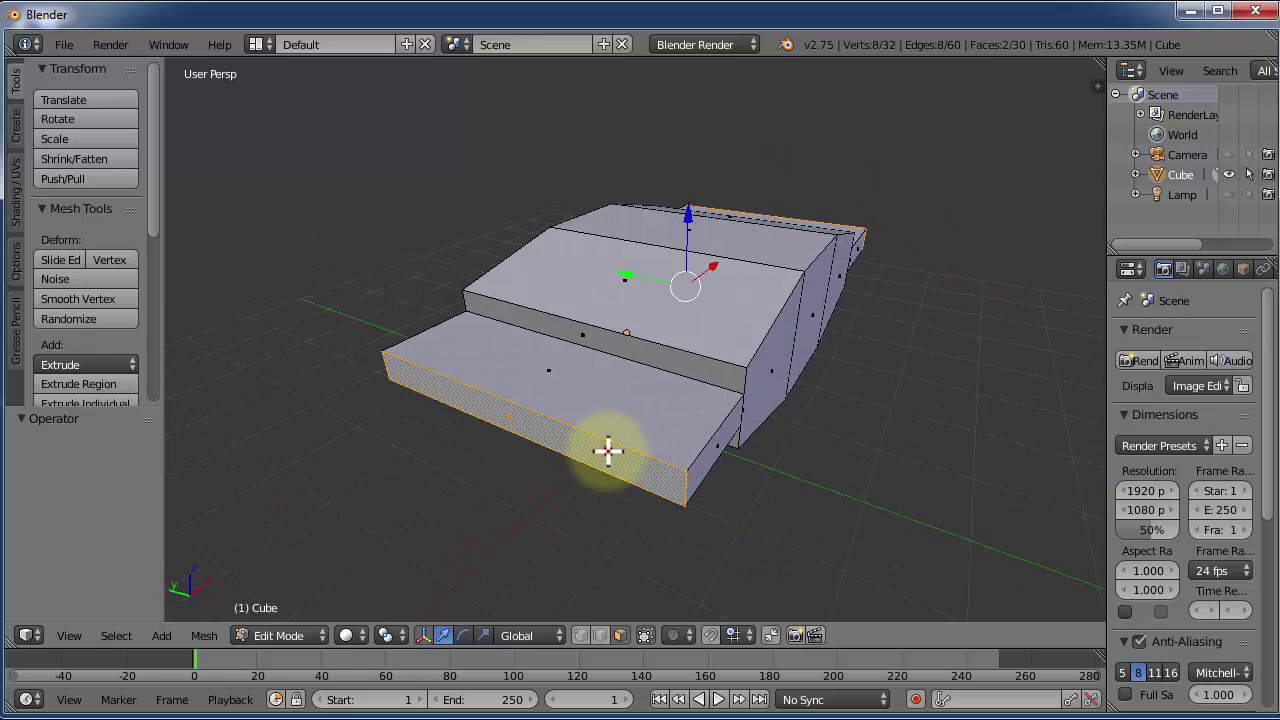
{"action": "middle_click_drag", "start_coordinate": [868, 449], "coordinate": [651, 460]}
{"action": "left_click_drag", "start_coordinate": [662, 292], "coordinate": [682, 237]}
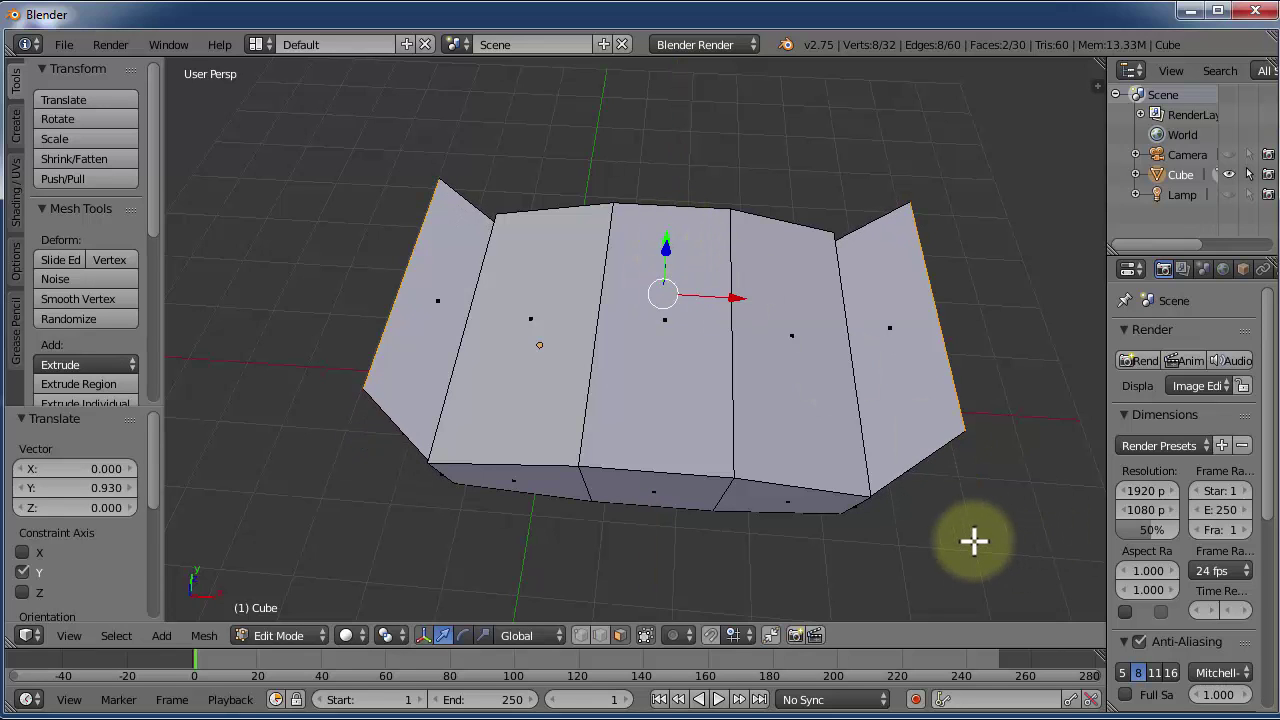
{"action": "middle_click_drag", "start_coordinate": [986, 416], "coordinate": [916, 358]}
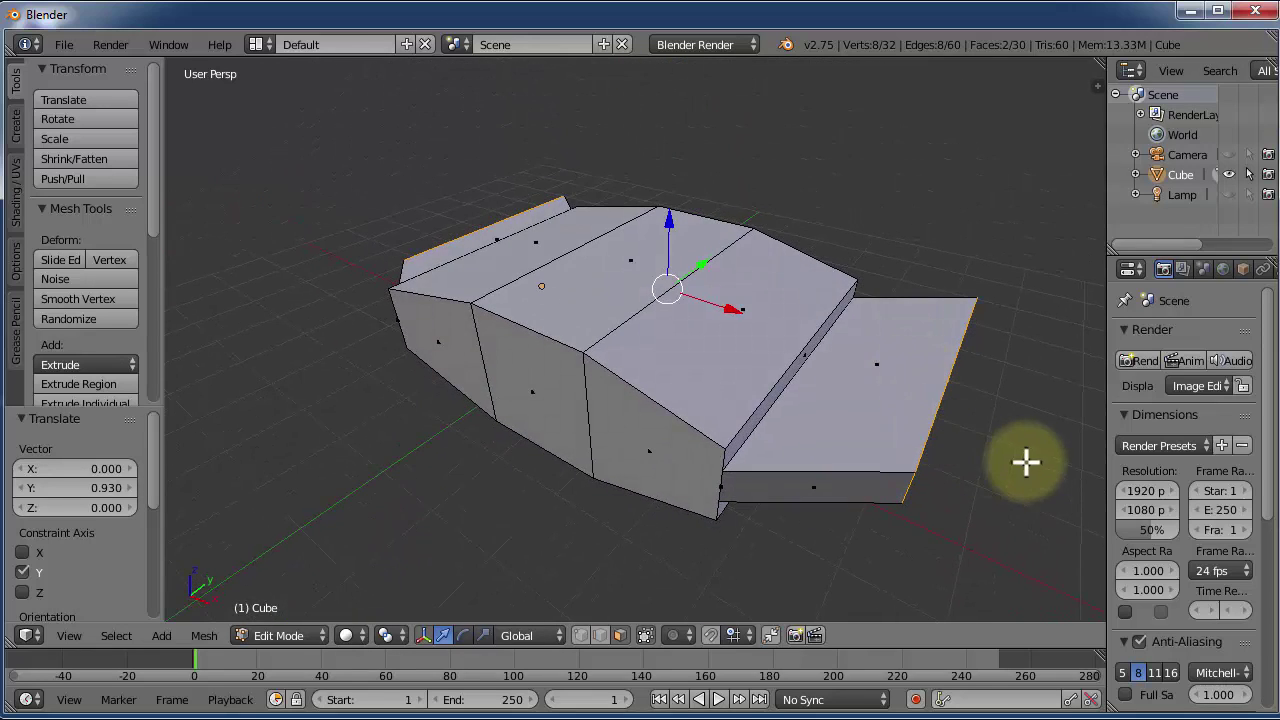
- Taper the right wing tip by shifting its outer edge 0.281 along X
{"action": "right_click", "coordinate": [863, 471]}
{"action": "middle_click_drag", "start_coordinate": [900, 491], "coordinate": [795, 394]}
{"action": "middle_click_drag", "start_coordinate": [828, 454], "coordinate": [967, 514]}
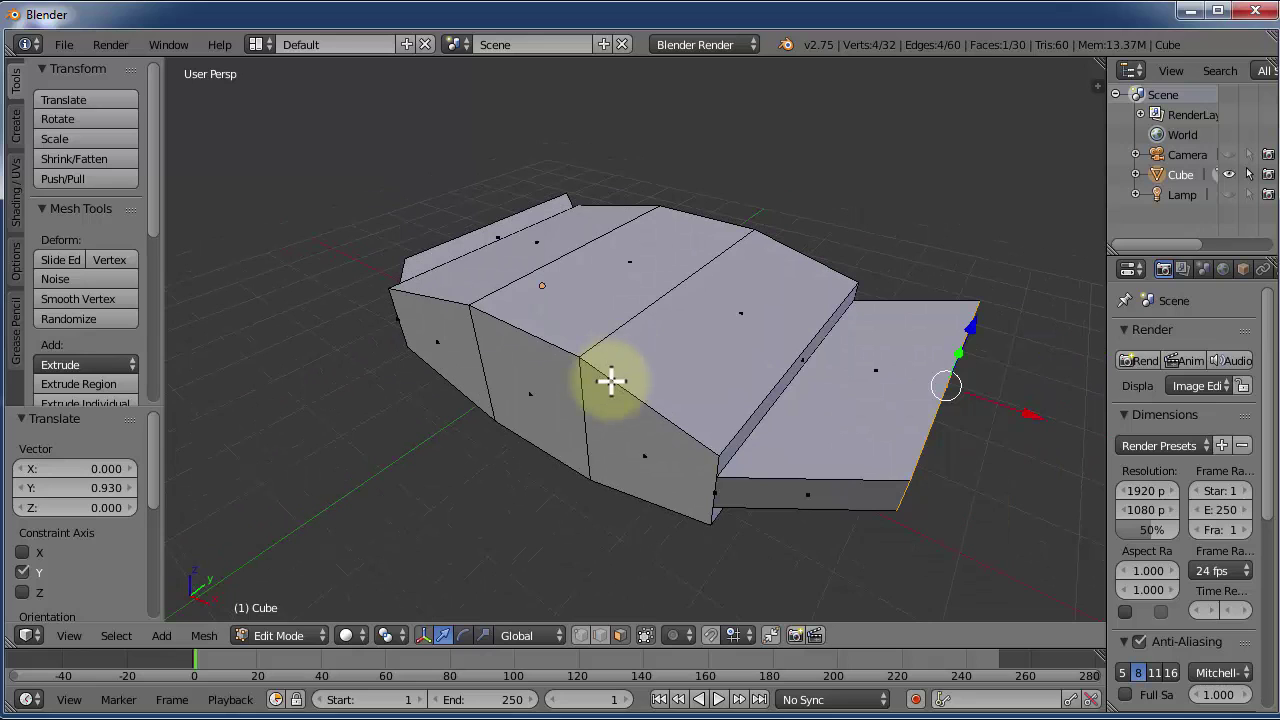
{"action": "right_click", "coordinate": [1055, 411]}
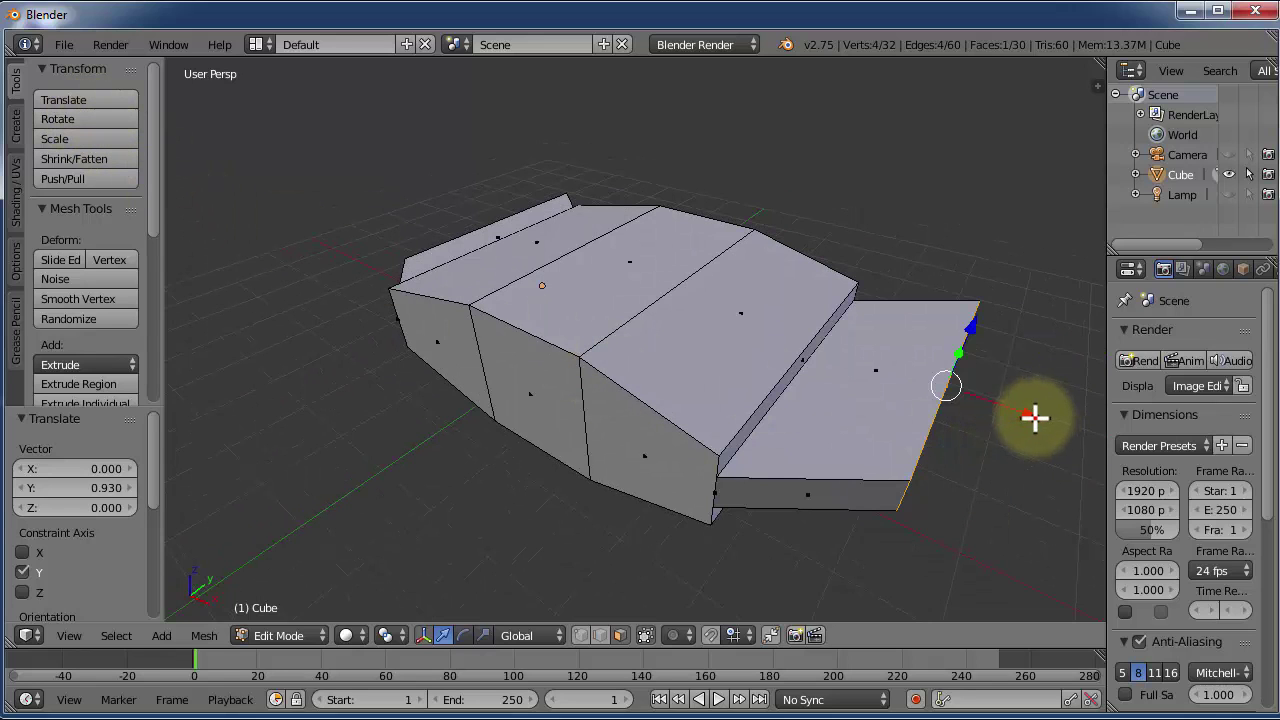
{"action": "key", "text": "g"}
{"action": "key", "text": "x"}
{"action": "left_click", "coordinate": [1066, 424]}
{"action": "middle_click_drag", "start_coordinate": [974, 451], "coordinate": [943, 486], "text": "shift"}
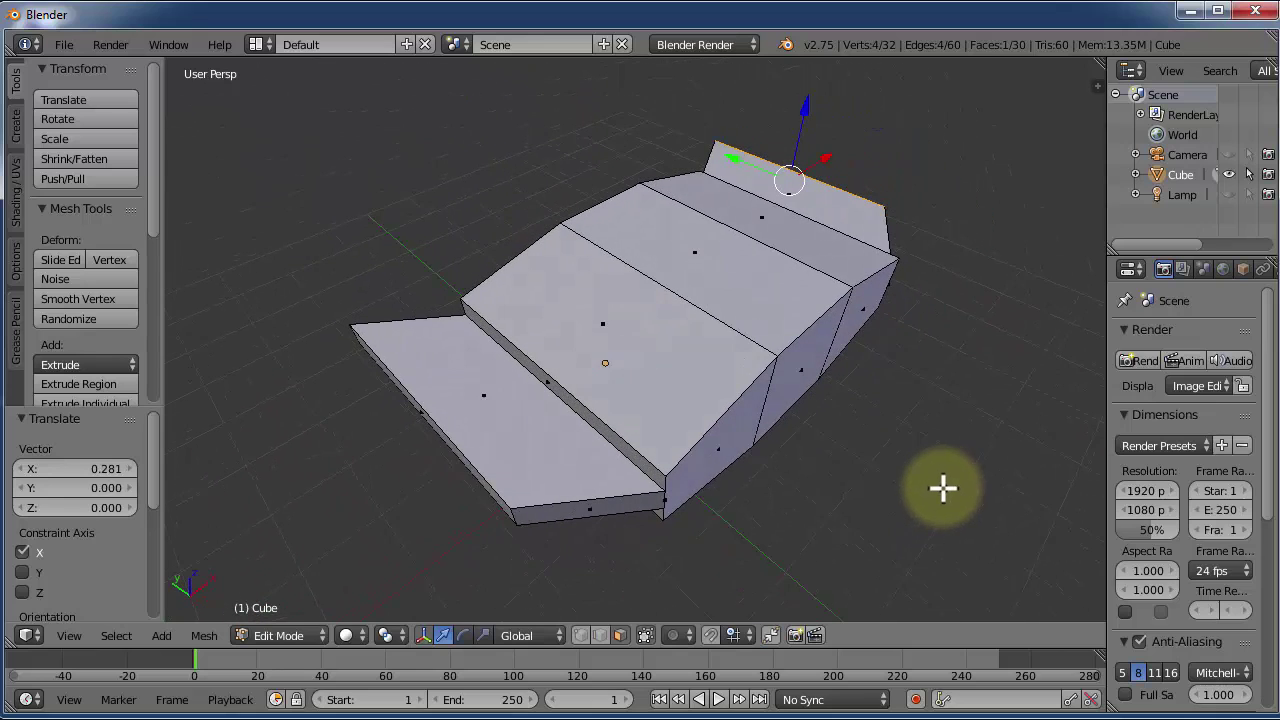
- Taper the left wing tip by shifting its outer edge along X, then check the tutorial PDF
{"action": "right_click", "coordinate": [469, 462]}
{"action": "left_click_drag", "start_coordinate": [478, 375], "coordinate": [462, 388]}
{"action": "middle_click_drag", "start_coordinate": [800, 486], "coordinate": [628, 452]}
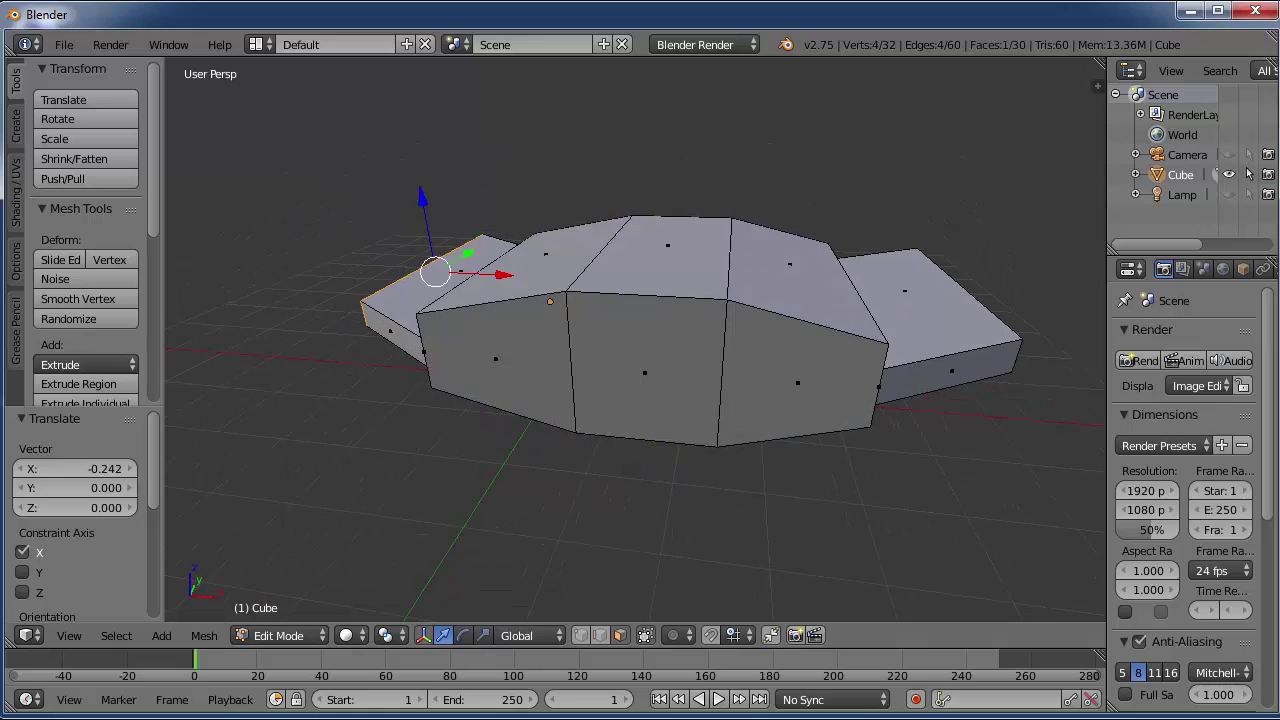
{"action": "left_click", "coordinate": [1258, 537]}
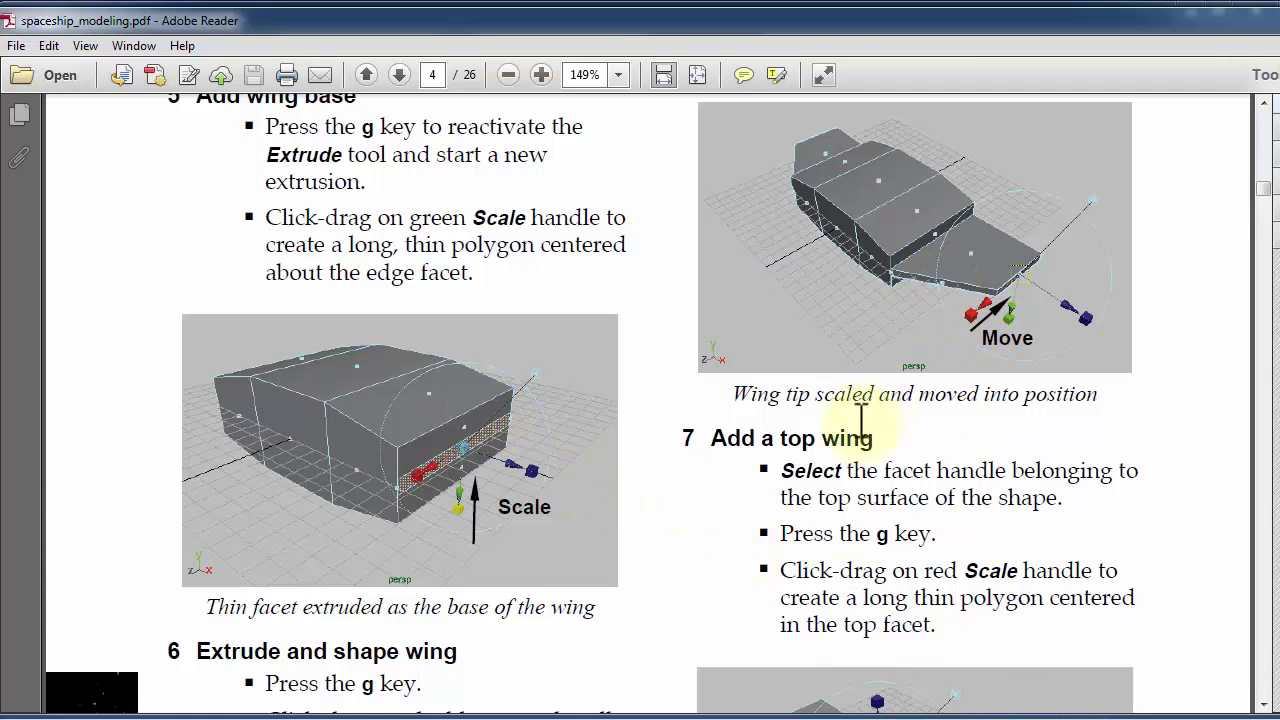
{"action": "scroll", "coordinate": [860, 420], "scroll_direction": "down", "scroll_amount": 6}
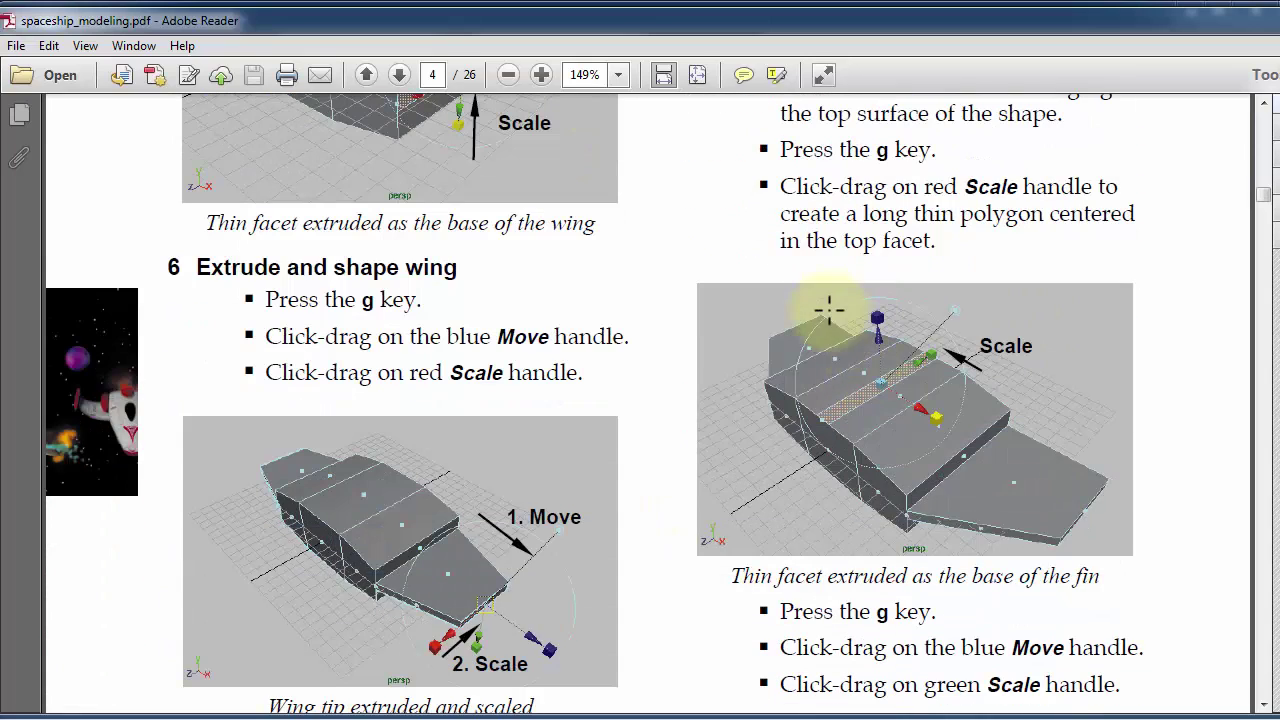
{"action": "scroll", "coordinate": [728, 436], "scroll_direction": "down", "scroll_amount": 3}
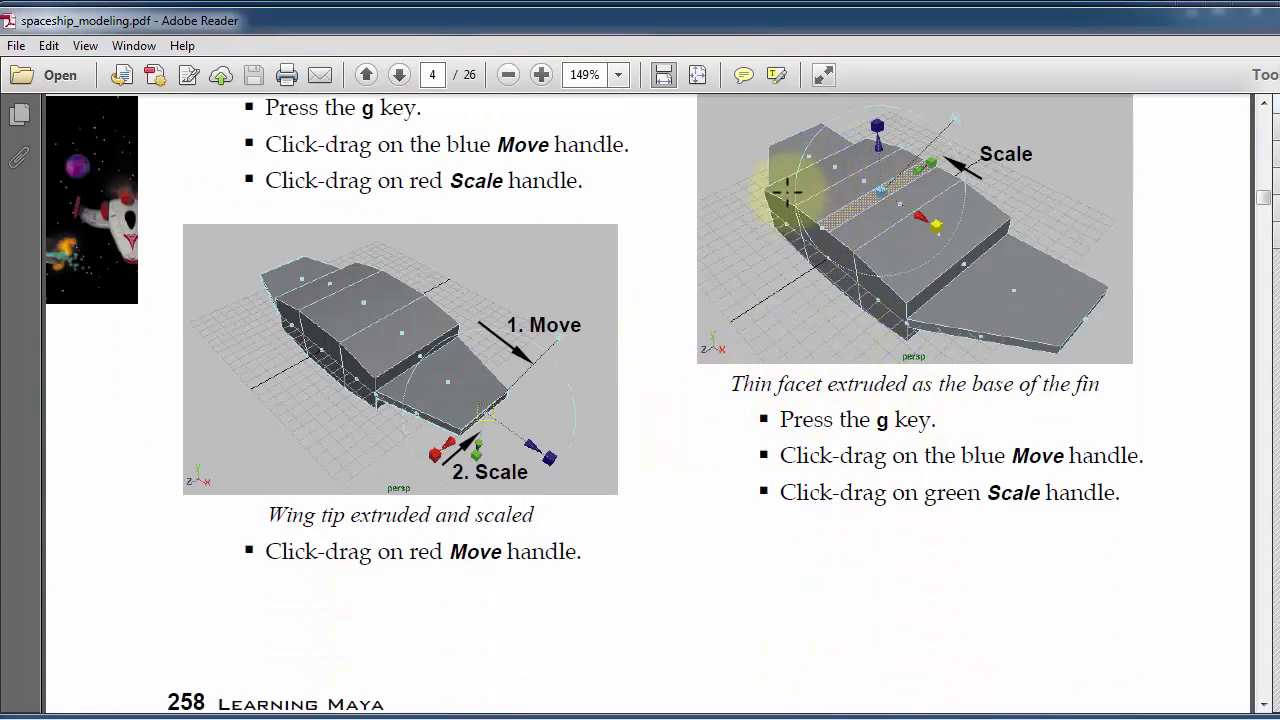
{"action": "scroll", "coordinate": [834, 277], "scroll_direction": "down", "scroll_amount": 10}
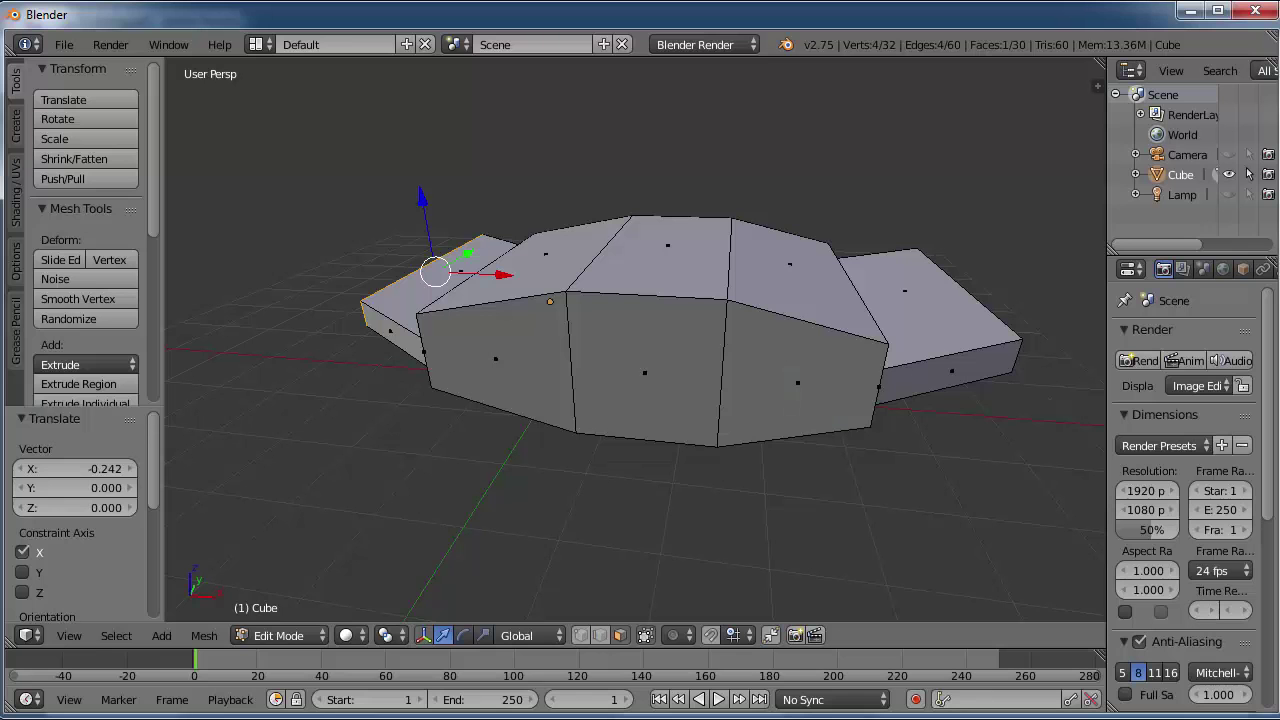
- Extrude the hull's centre top face in place and narrow it to 0.290 along X
{"action": "middle_click_drag", "start_coordinate": [670, 307], "coordinate": [643, 366]}
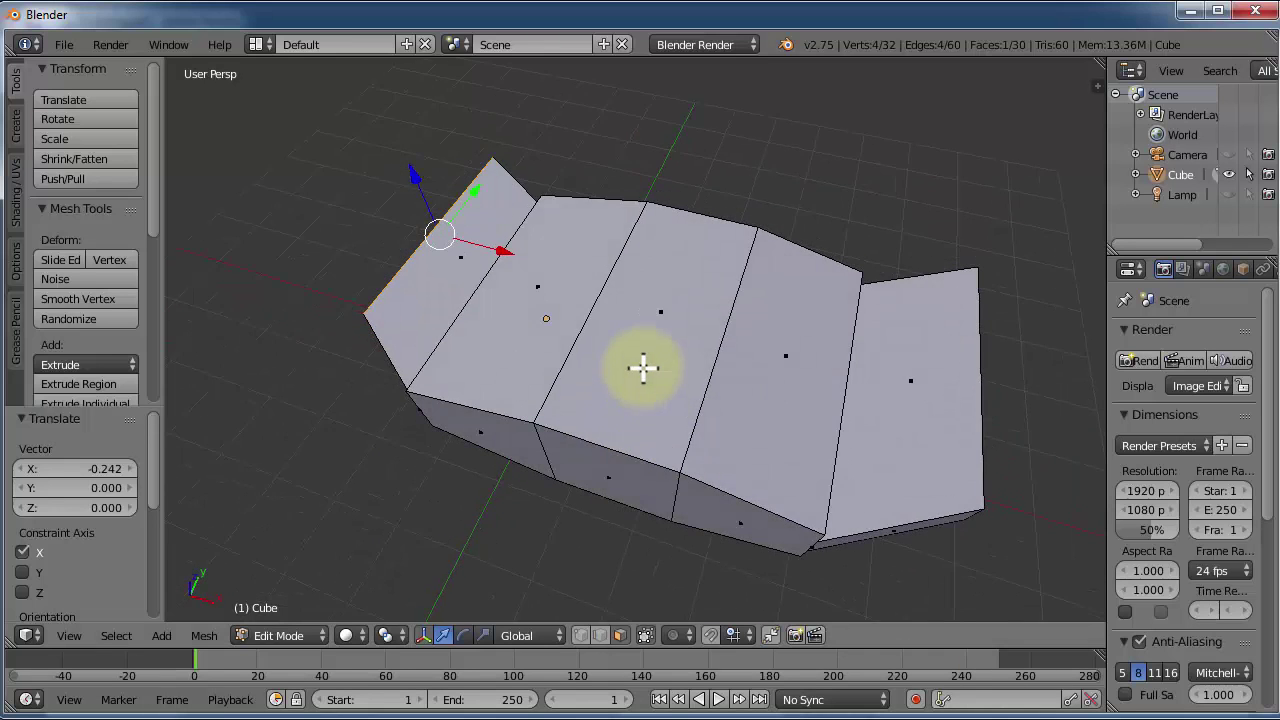
{"action": "right_click", "coordinate": [657, 320]}
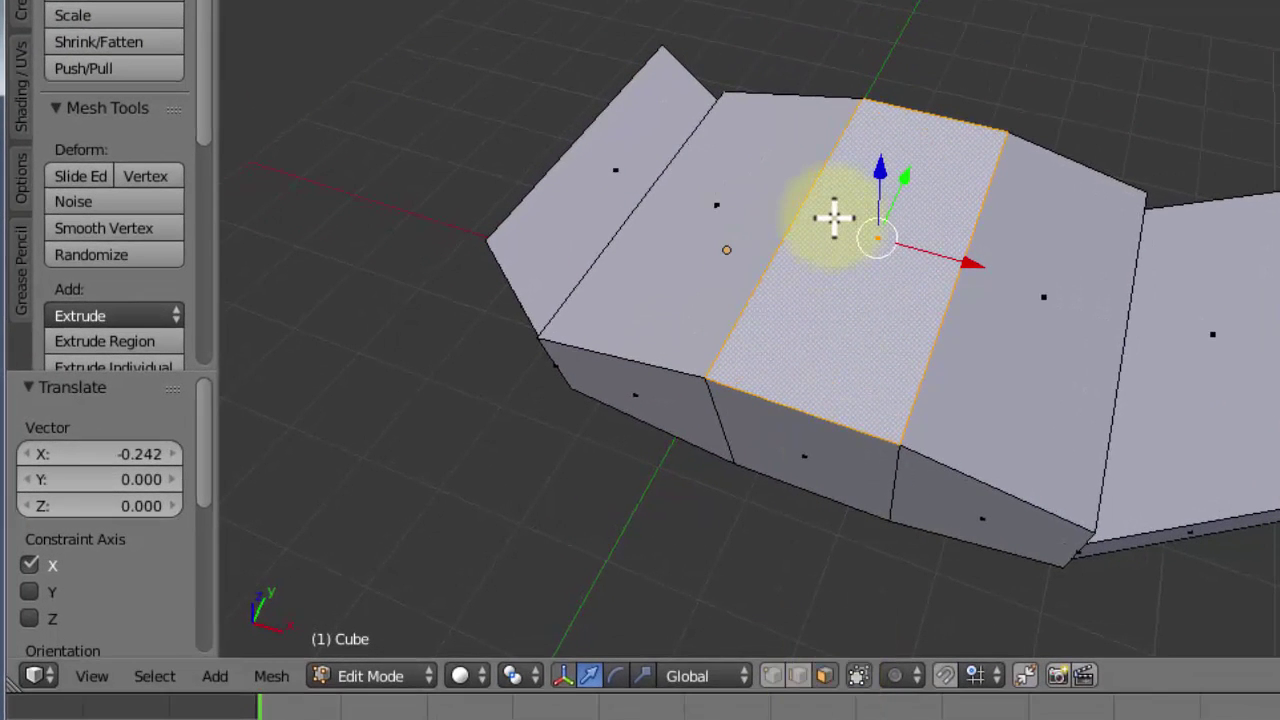
{"action": "middle_click_drag", "start_coordinate": [891, 266], "coordinate": [972, 270]}
{"action": "key", "text": "e"}
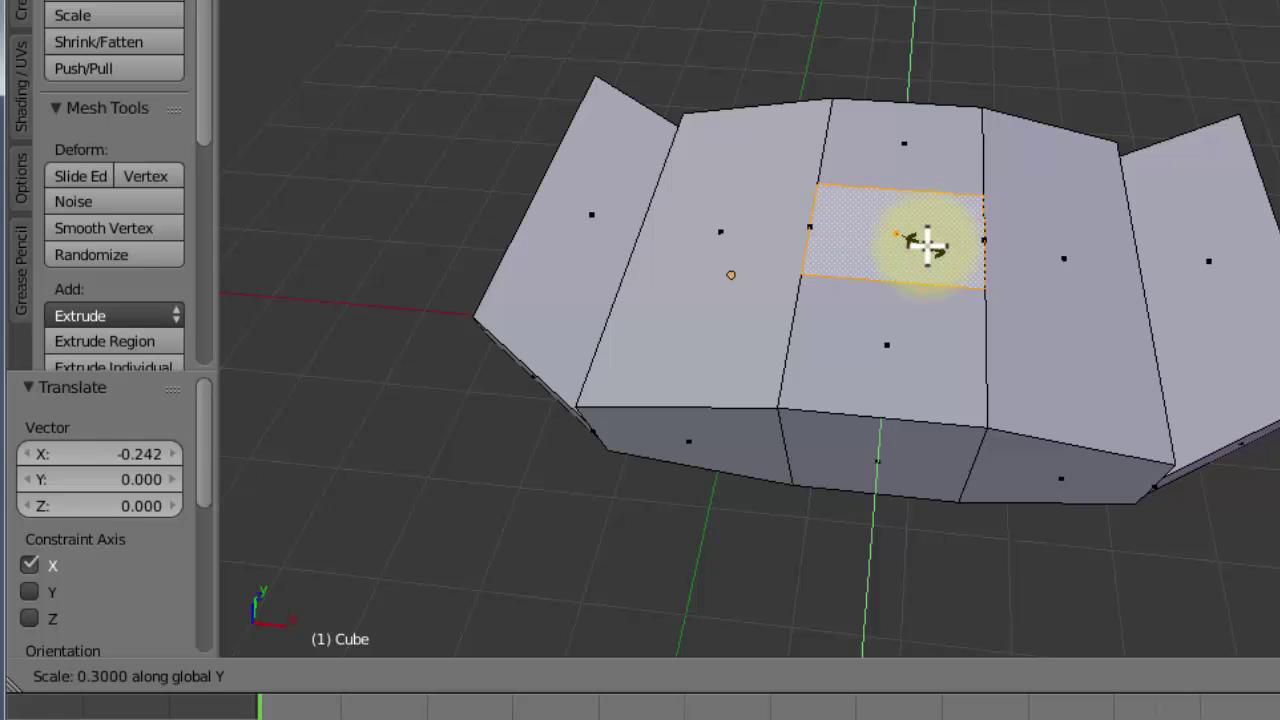
{"action": "key", "text": "z"}
{"action": "key", "text": "x"}
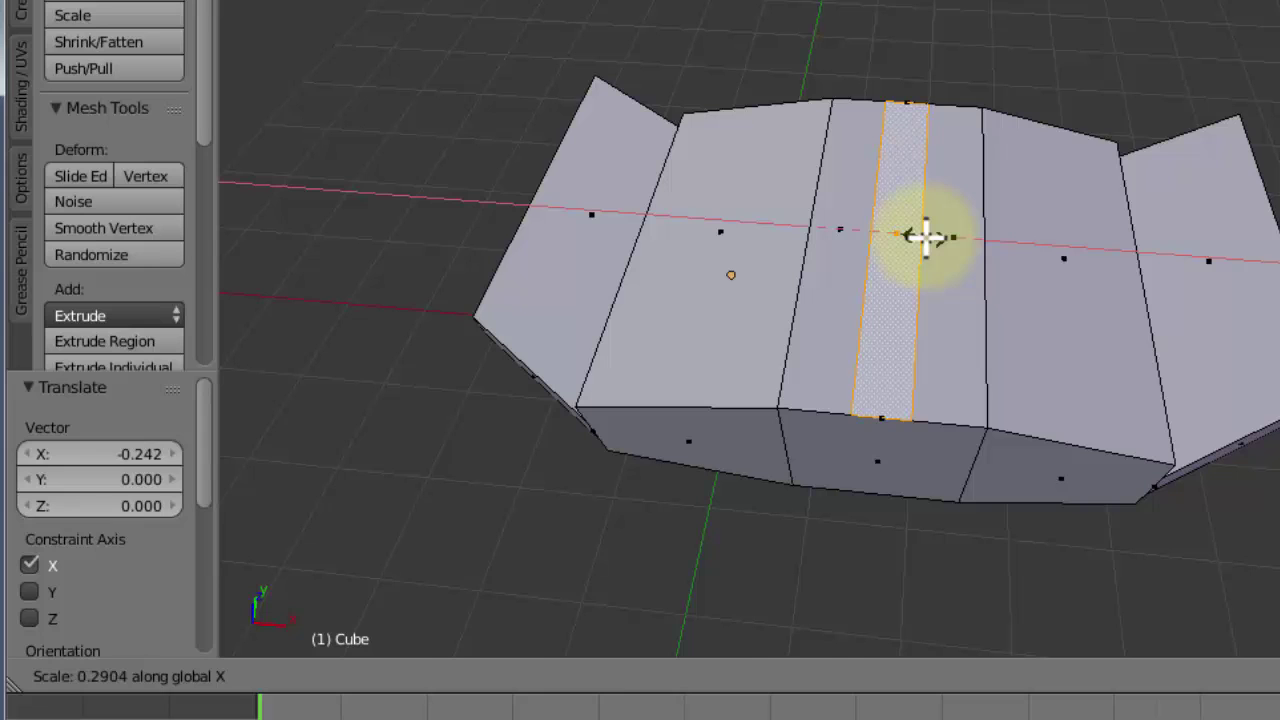
{"action": "left_click", "coordinate": [924, 236]}
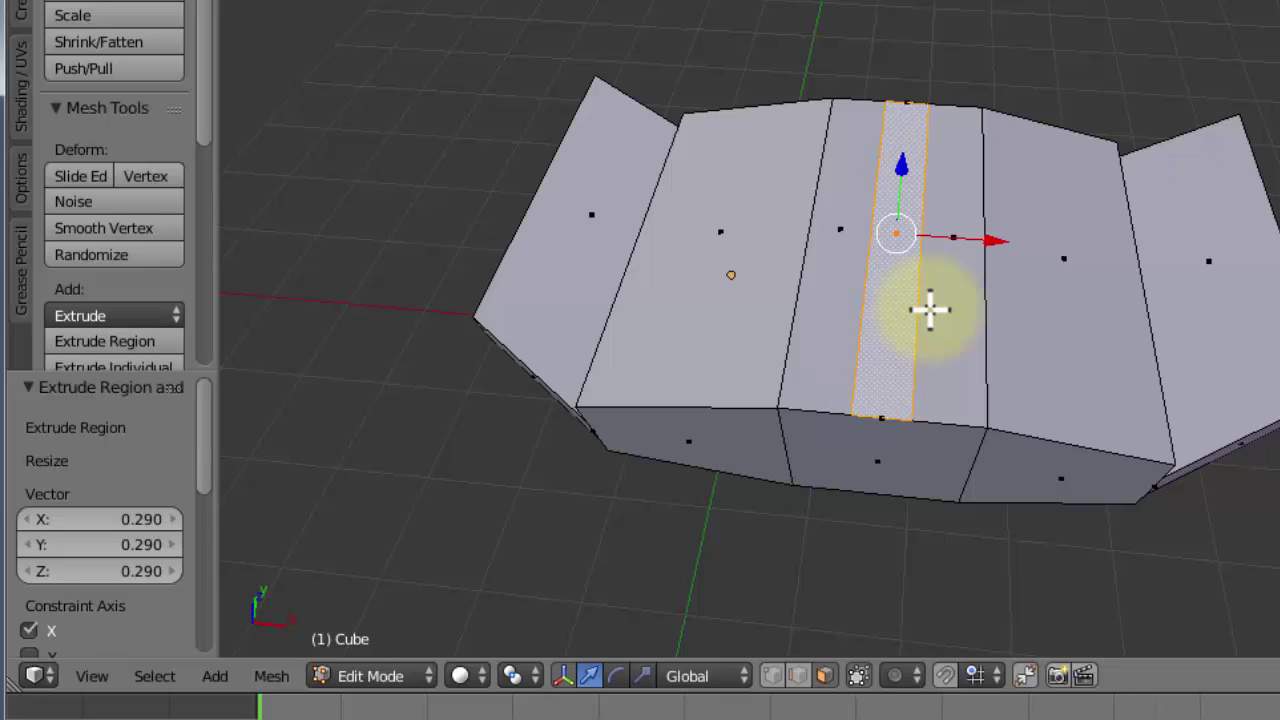
- Undo the narrow strip and reselect the wide middle top face
{"action": "key", "text": "ctrl+z"}
{"action": "right_click", "coordinate": [1020, 287]}
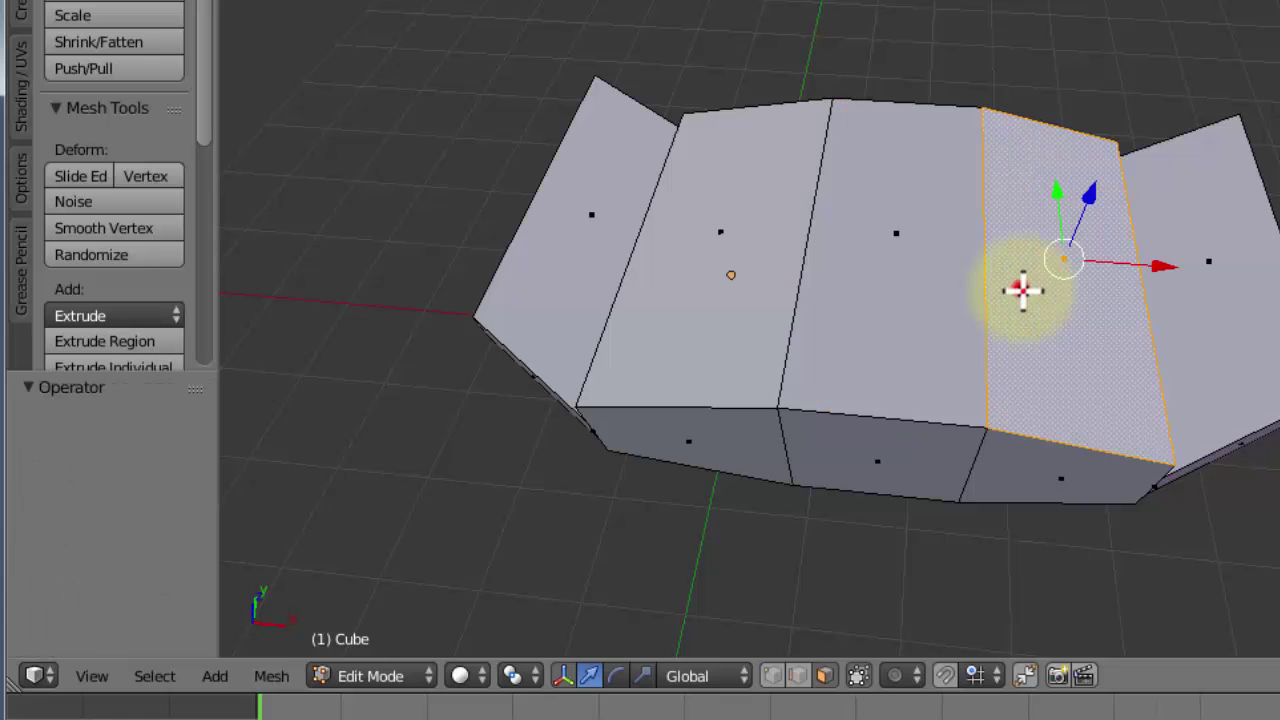
{"action": "right_click", "coordinate": [924, 313]}
{"action": "middle_click_drag", "start_coordinate": [907, 311], "coordinate": [780, 271]}
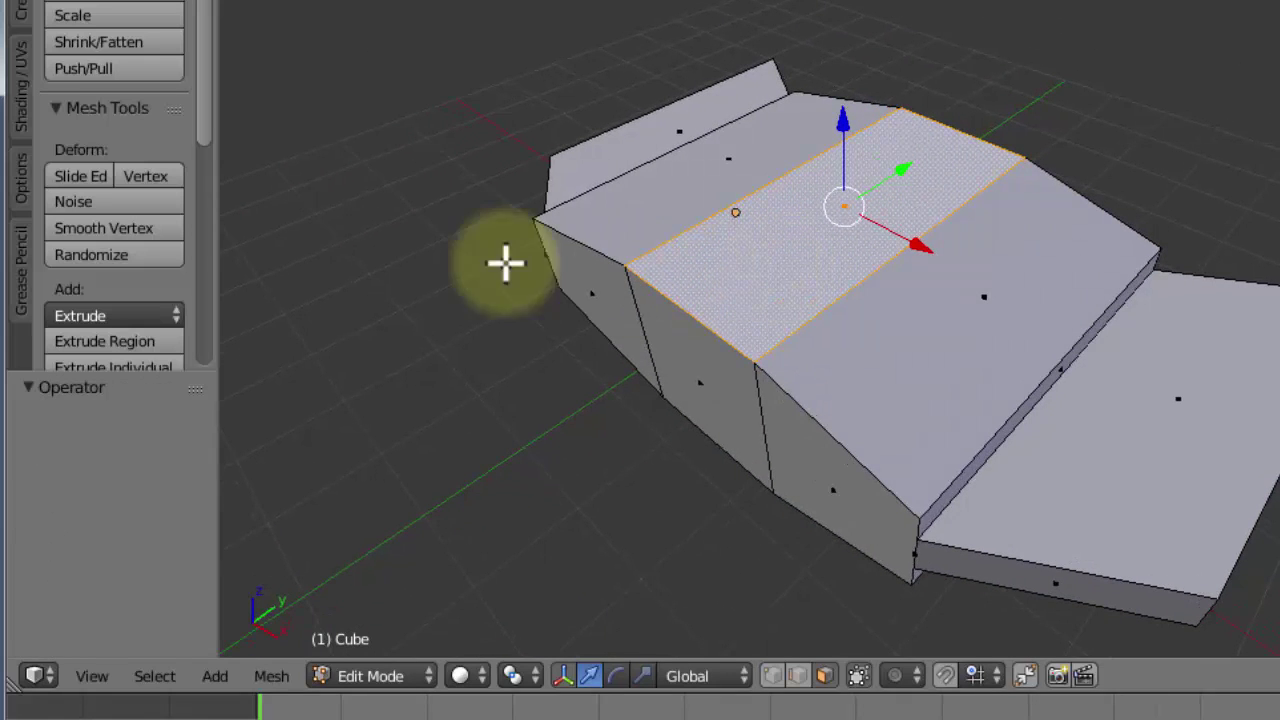
- Subdivide the middle top face with 2 cuts into a 3×3 grid
{"action": "scroll", "coordinate": [203, 125], "scroll_direction": "down", "scroll_amount": 3}
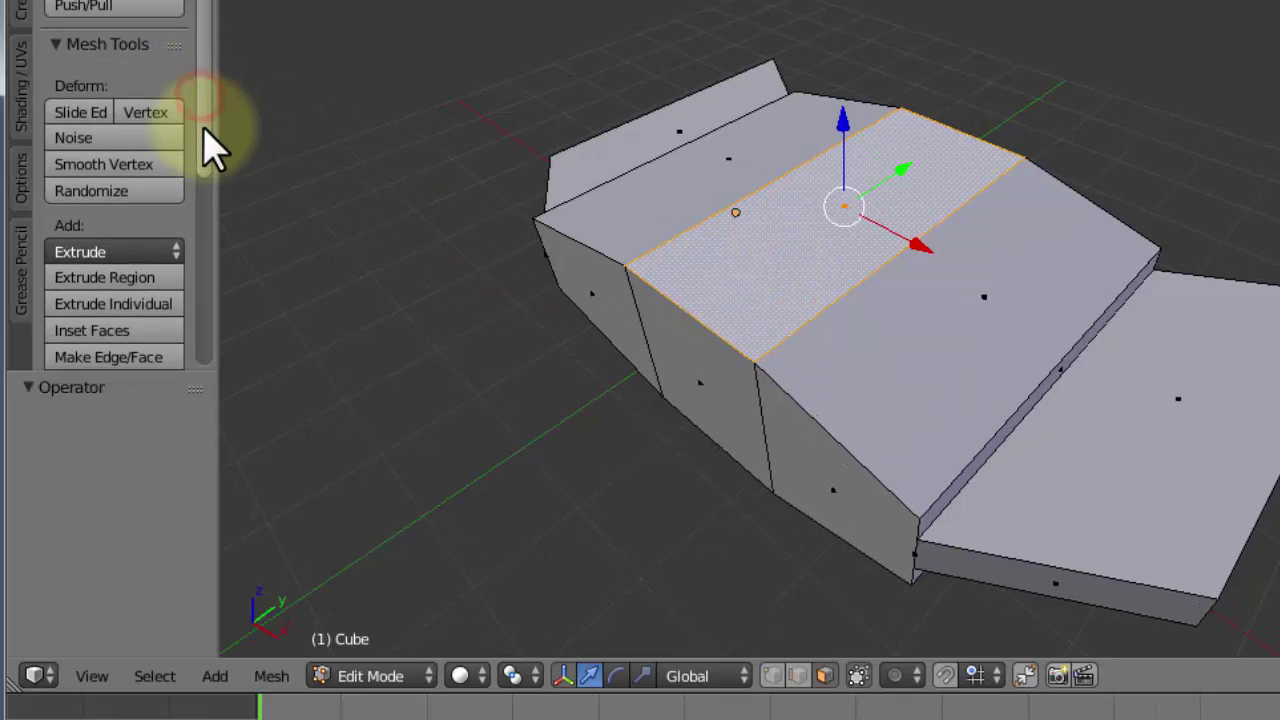
{"action": "left_click_drag", "start_coordinate": [203, 140], "coordinate": [201, 203]}
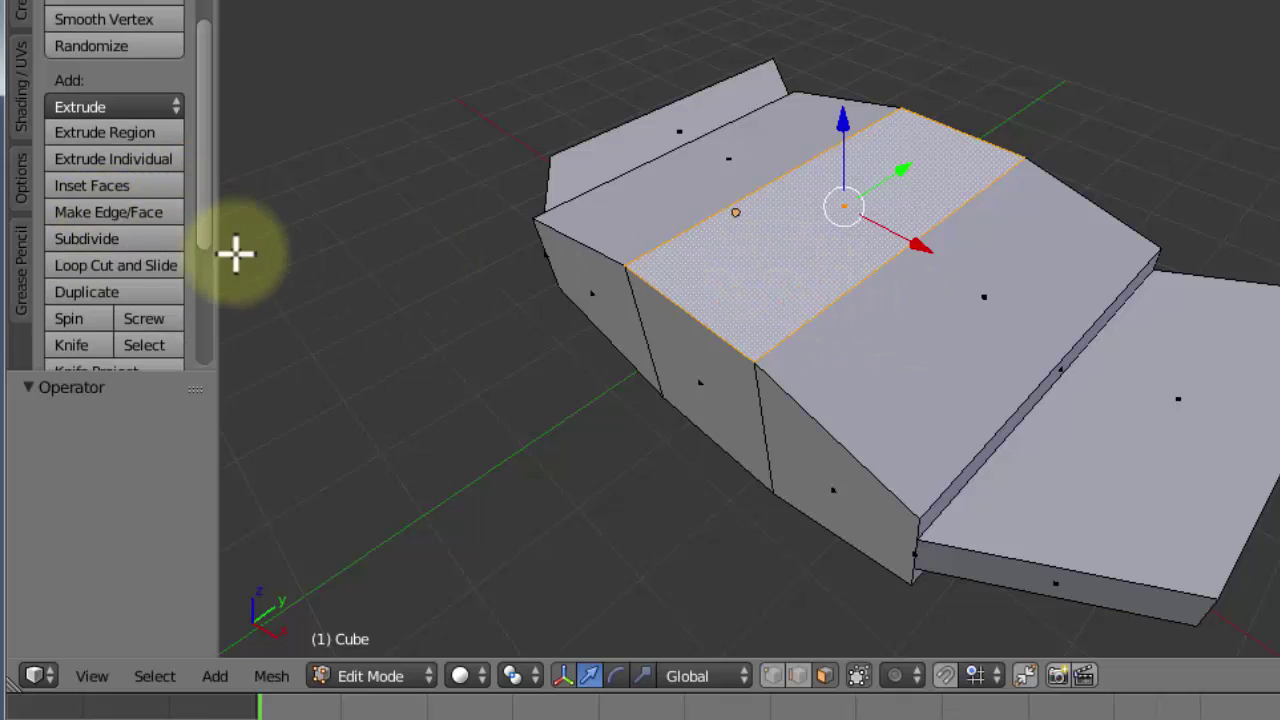
{"action": "left_click", "coordinate": [105, 240]}
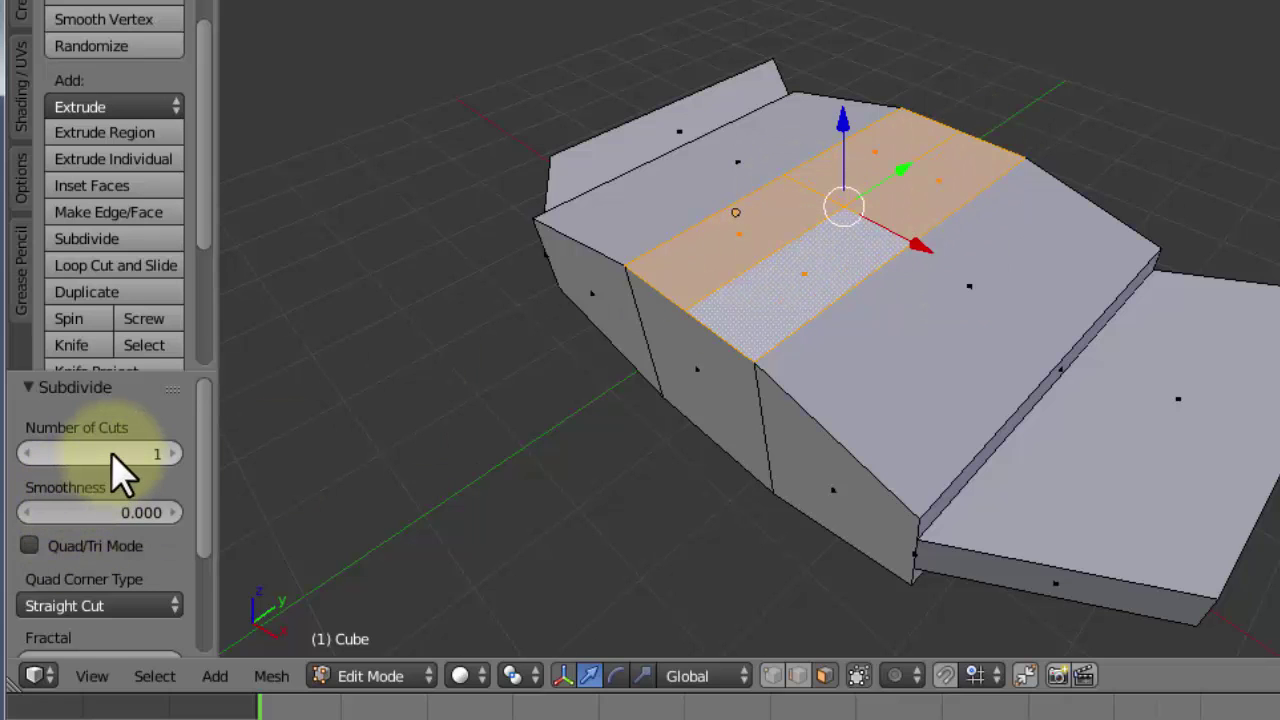
{"action": "left_click", "coordinate": [173, 453]}
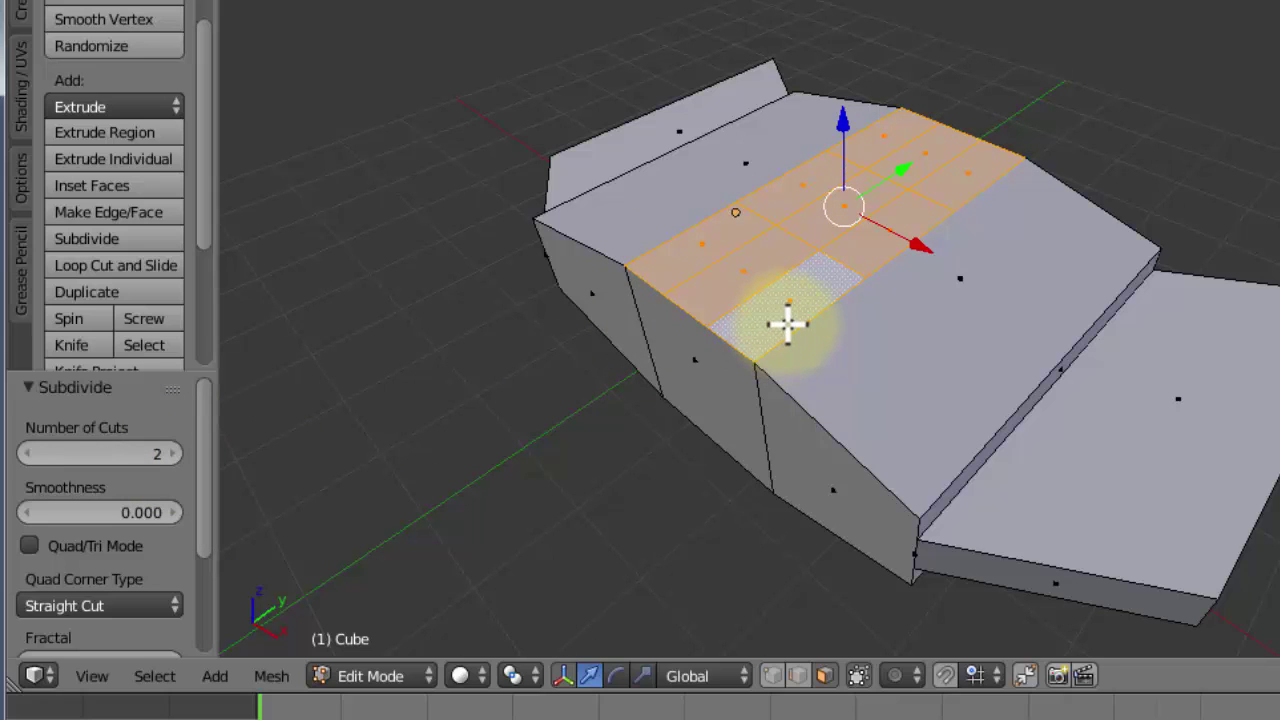
{"action": "left_click", "coordinate": [894, 243]}
{"action": "middle_click_drag", "start_coordinate": [882, 307], "coordinate": [998, 330]}
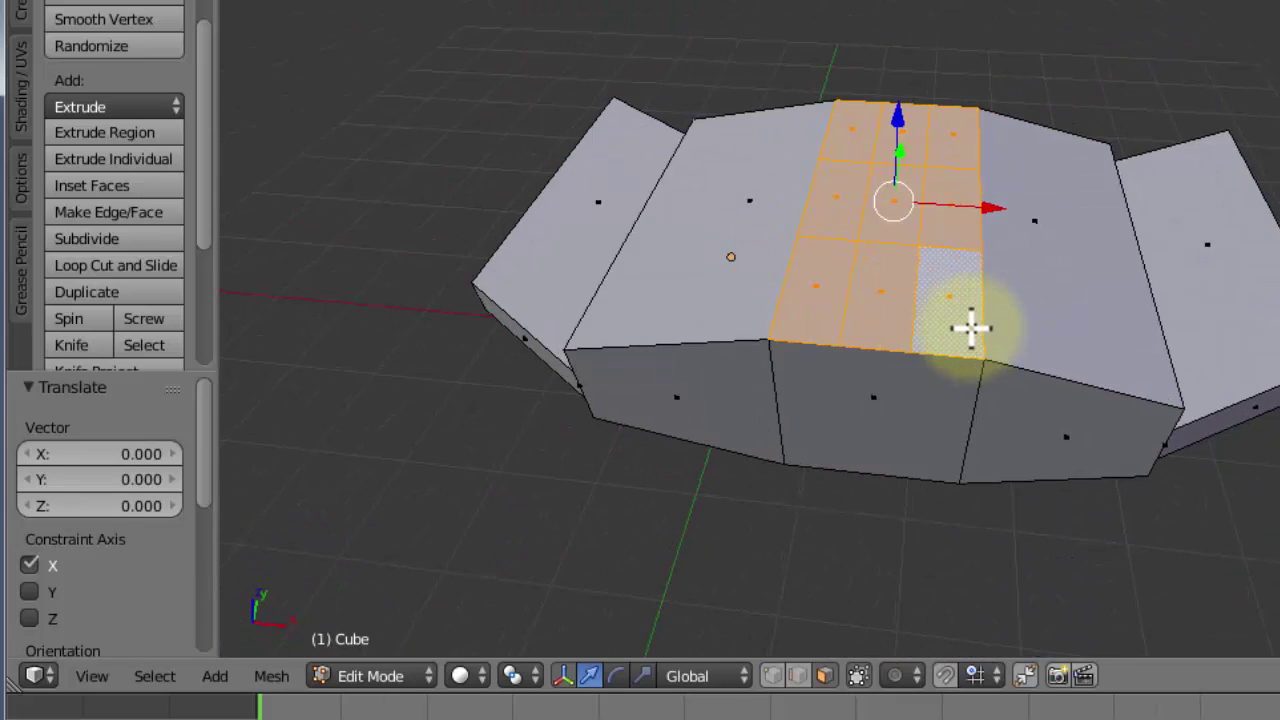
- Move a single grid face as a trial, then undo it
{"action": "right_click", "coordinate": [971, 323]}
{"action": "key", "text": "g"}
{"action": "left_click", "coordinate": [838, 205]}
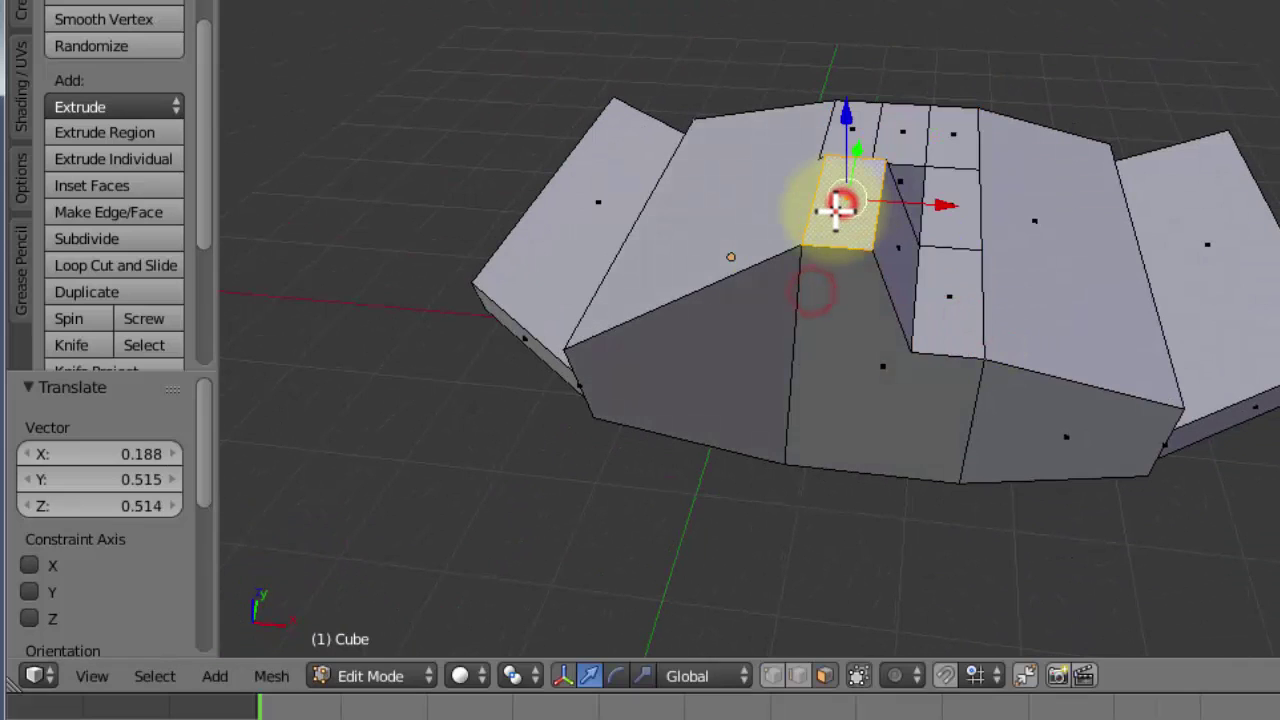
{"action": "key", "text": "ctrl+z"}
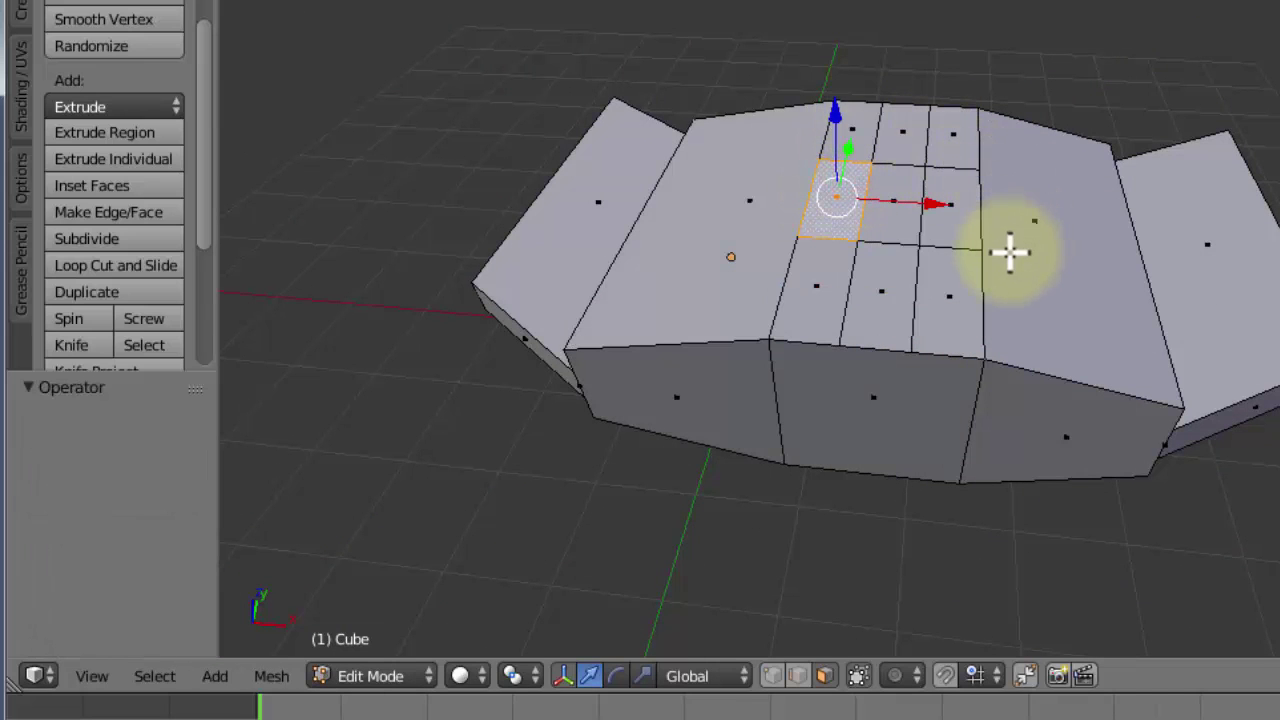
{"action": "middle_click_drag", "start_coordinate": [1011, 251], "coordinate": [760, 290]}
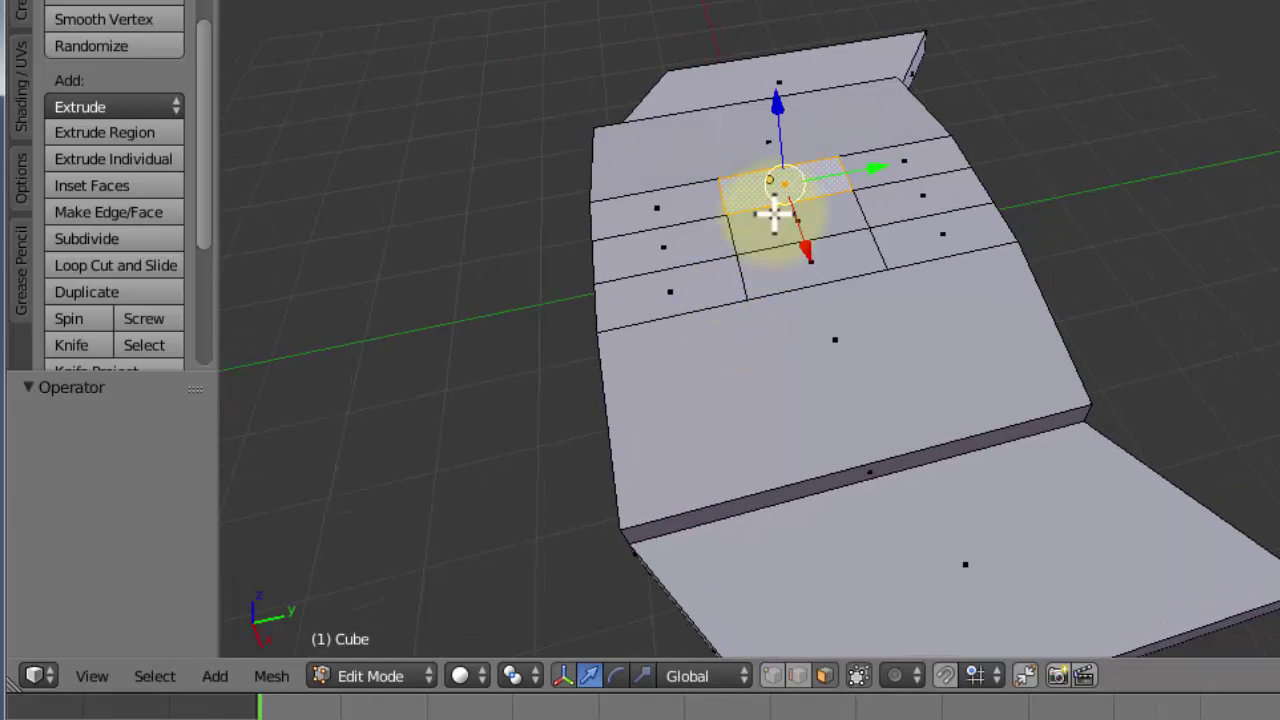
- Select two adjacent grid faces, try raising them and undo, then start extruding them
{"action": "right_click", "coordinate": [833, 213]}
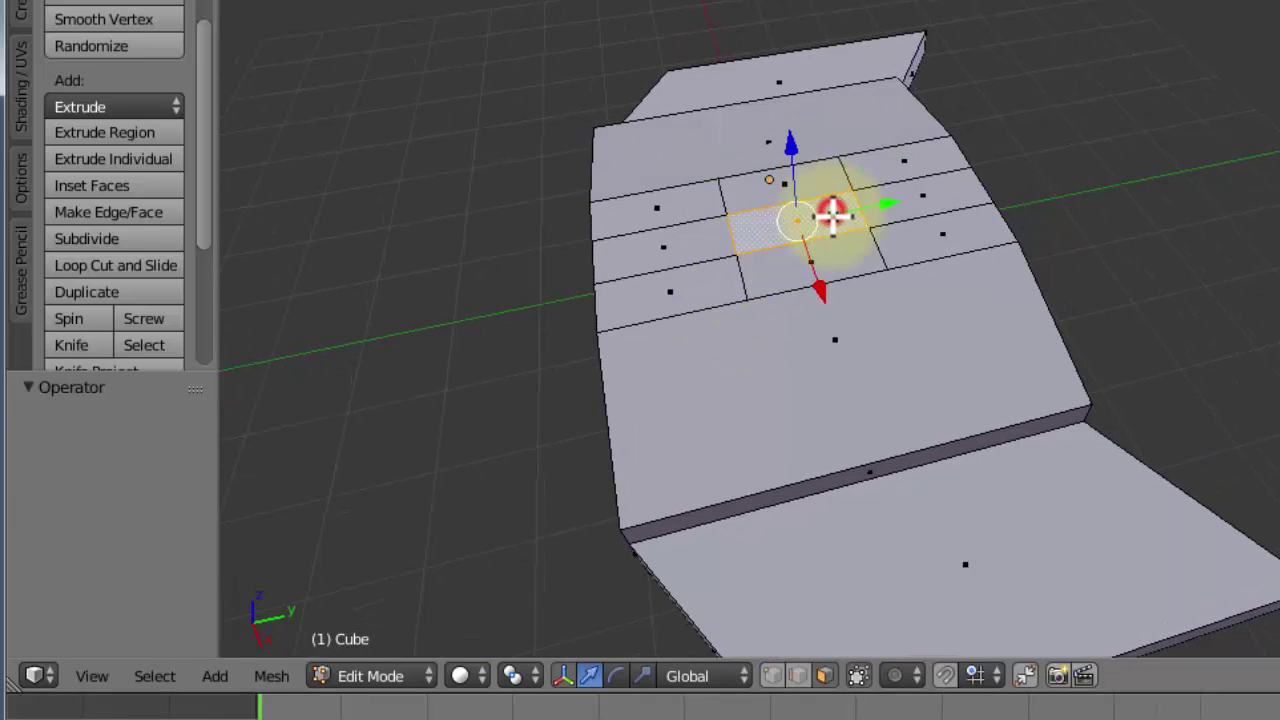
{"action": "left_click", "coordinate": [891, 206], "text": "shift"}
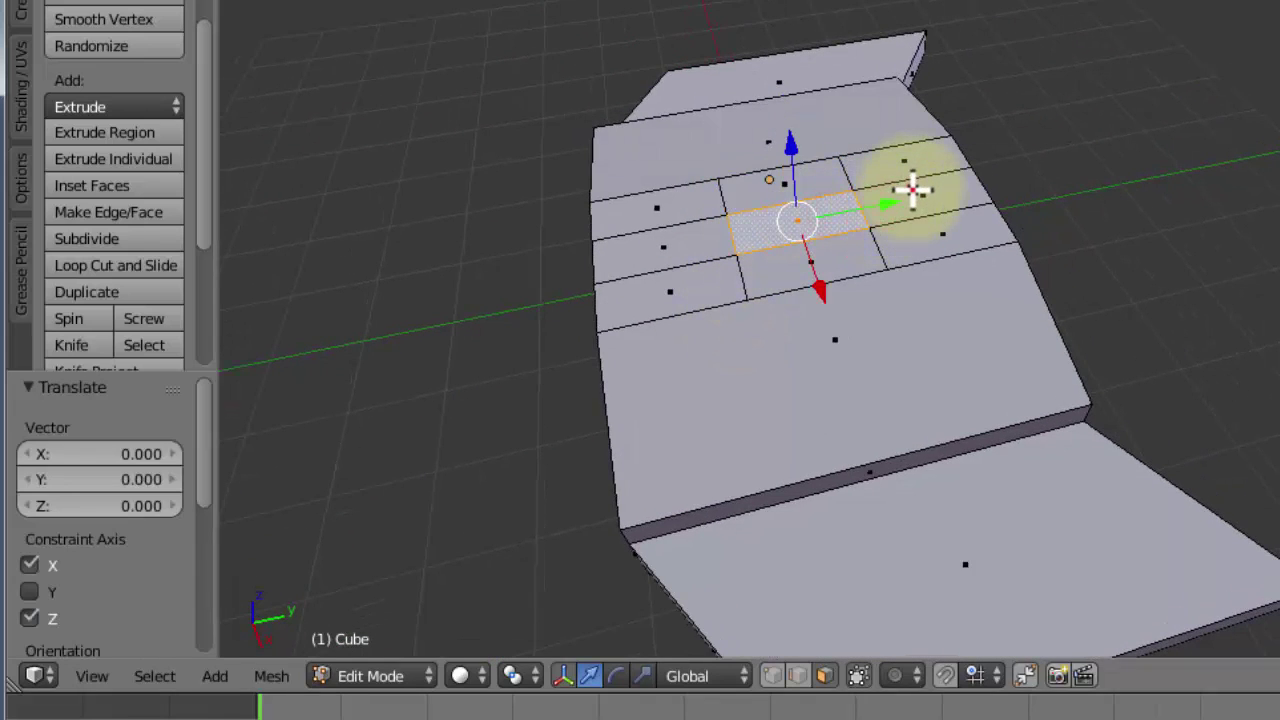
{"action": "right_click", "coordinate": [912, 188], "text": "shift"}
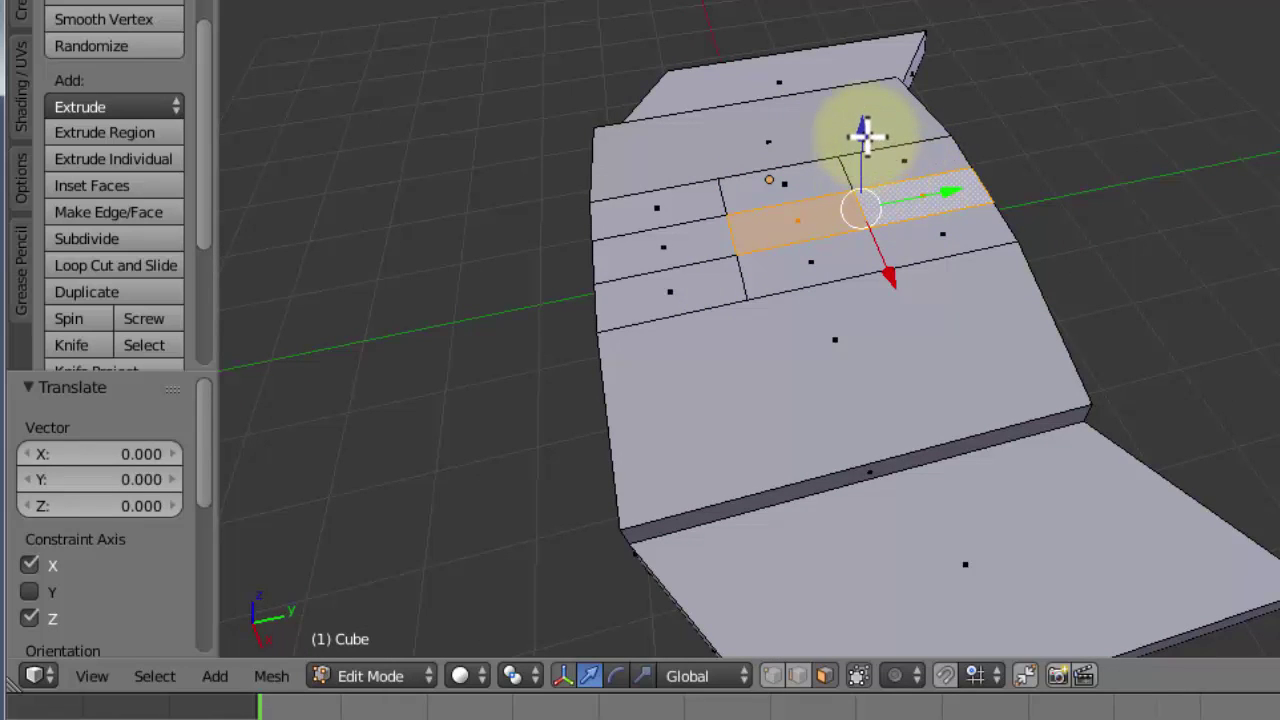
{"action": "left_click_drag", "start_coordinate": [865, 130], "coordinate": [860, 103]}
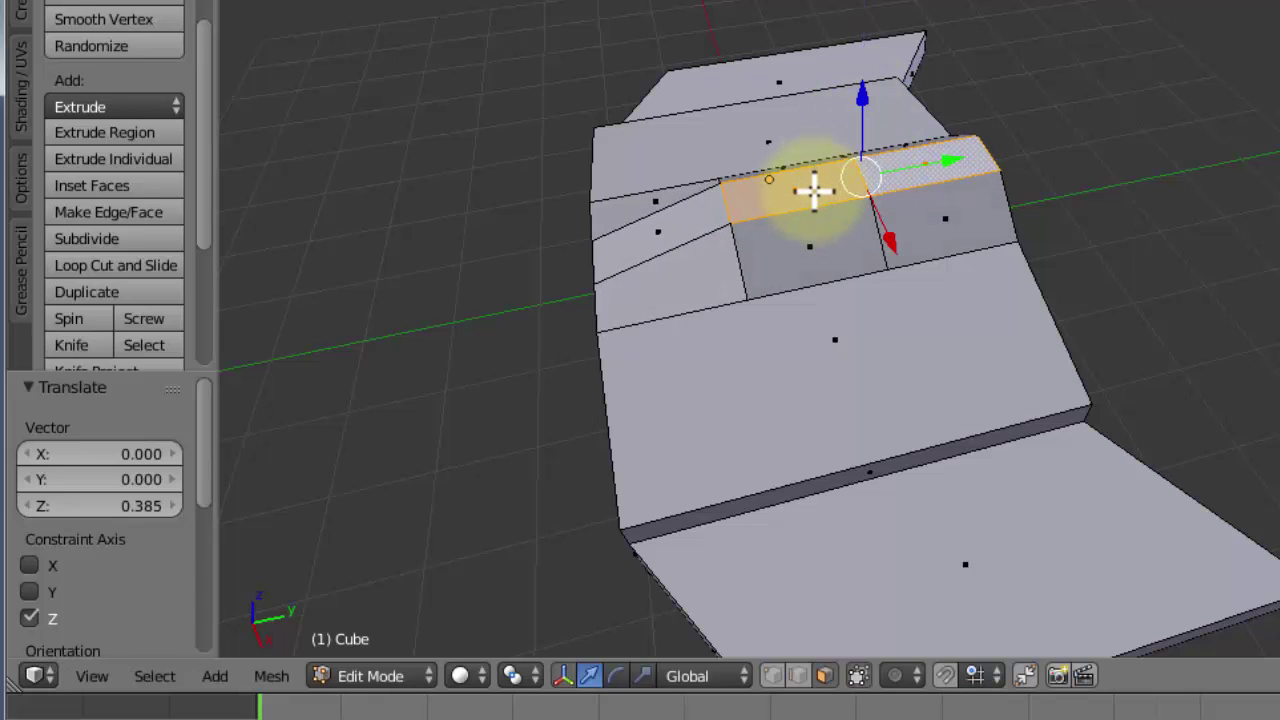
{"action": "key", "text": "ctrl+z"}
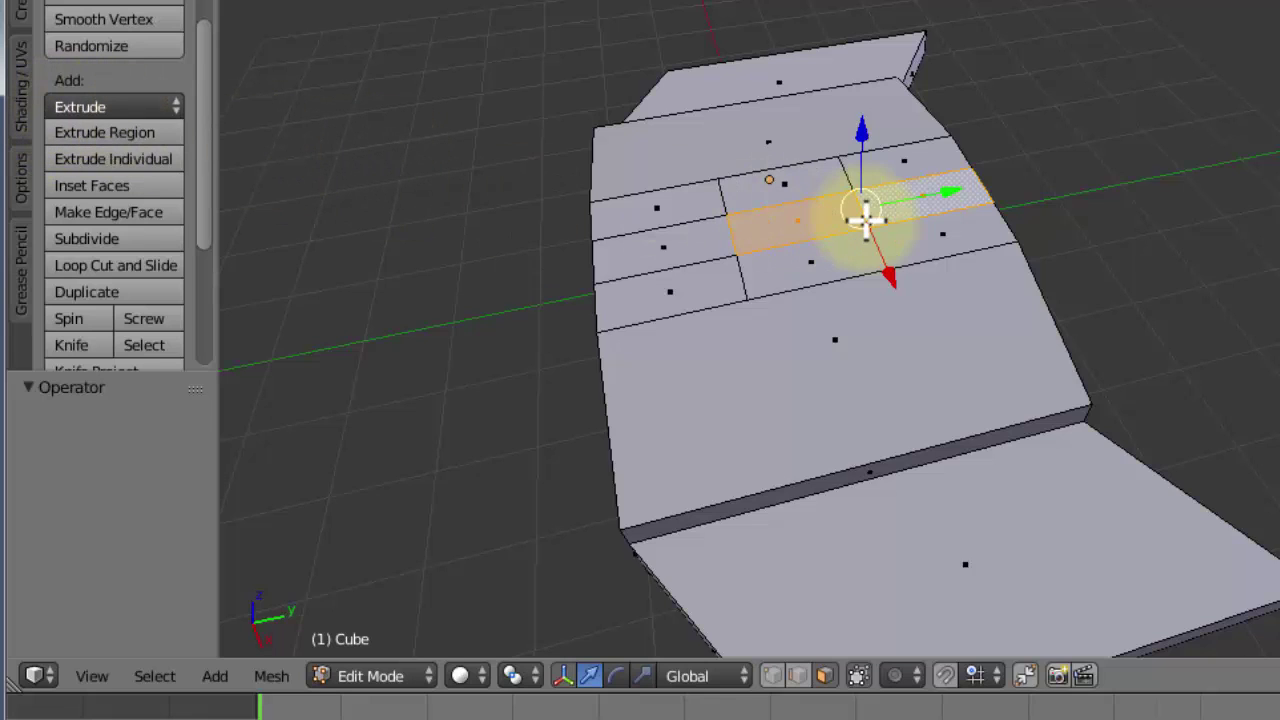
{"action": "key", "text": "e"}
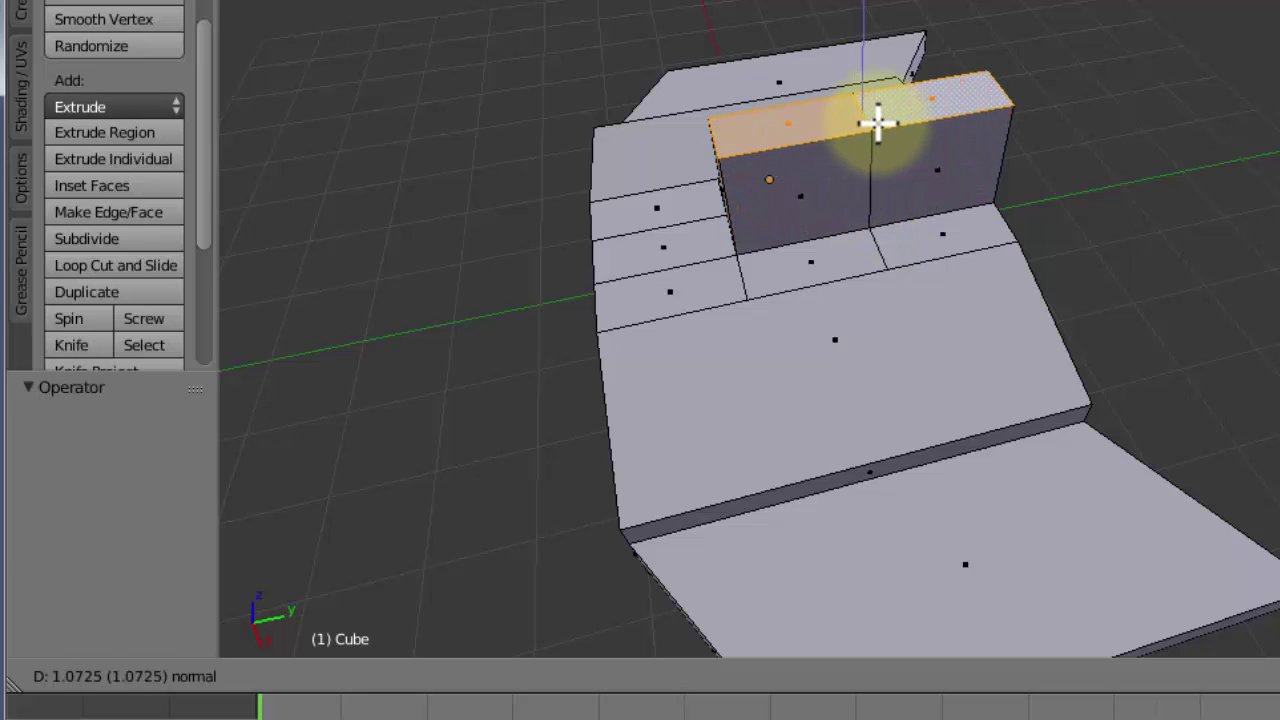
- Extrude the fin 1.074 upward and shift its top 1.157 along Y to slant it back
{"action": "left_click", "coordinate": [896, 122]}
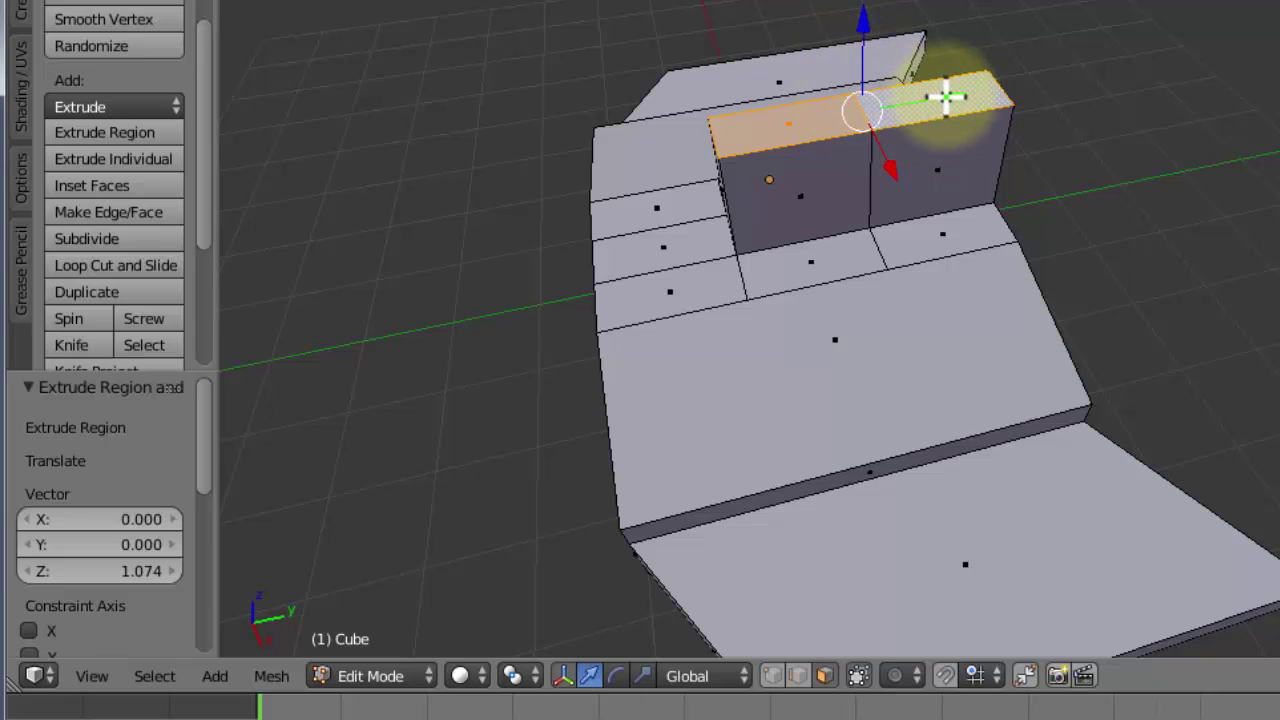
{"action": "left_click_drag", "start_coordinate": [945, 95], "coordinate": [1082, 100]}
{"action": "middle_click_drag", "start_coordinate": [1086, 223], "coordinate": [1192, 223]}
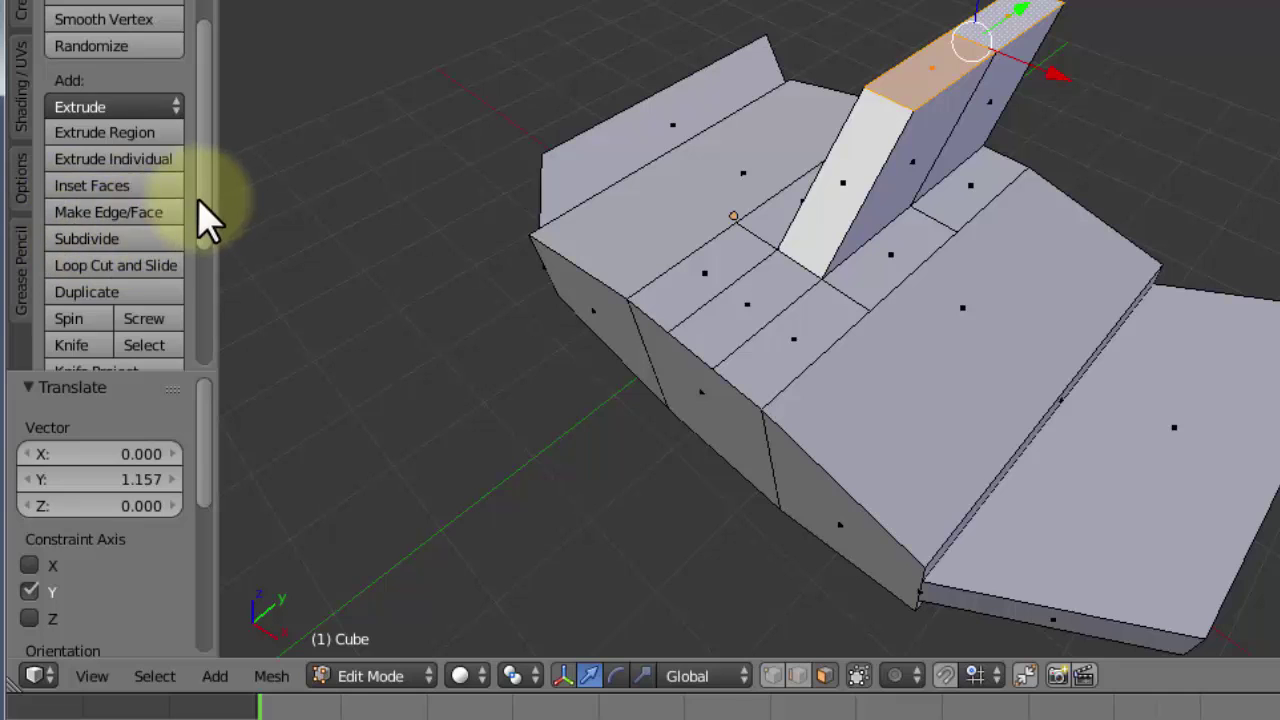
{"action": "scroll", "coordinate": [206, 277], "scroll_direction": "down", "scroll_amount": 4}
{"action": "scroll", "coordinate": [200, 270], "scroll_direction": "up", "scroll_amount": 3}
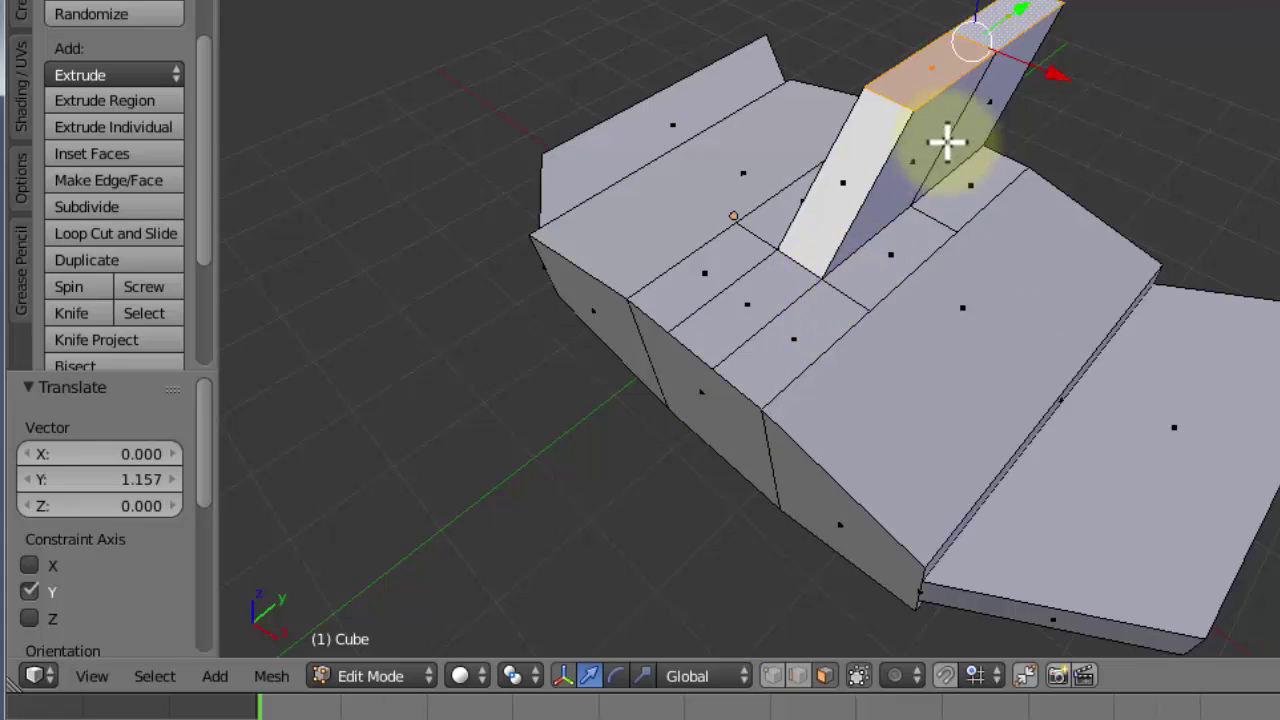
{"action": "middle_click_drag", "start_coordinate": [922, 262], "coordinate": [657, 209]}
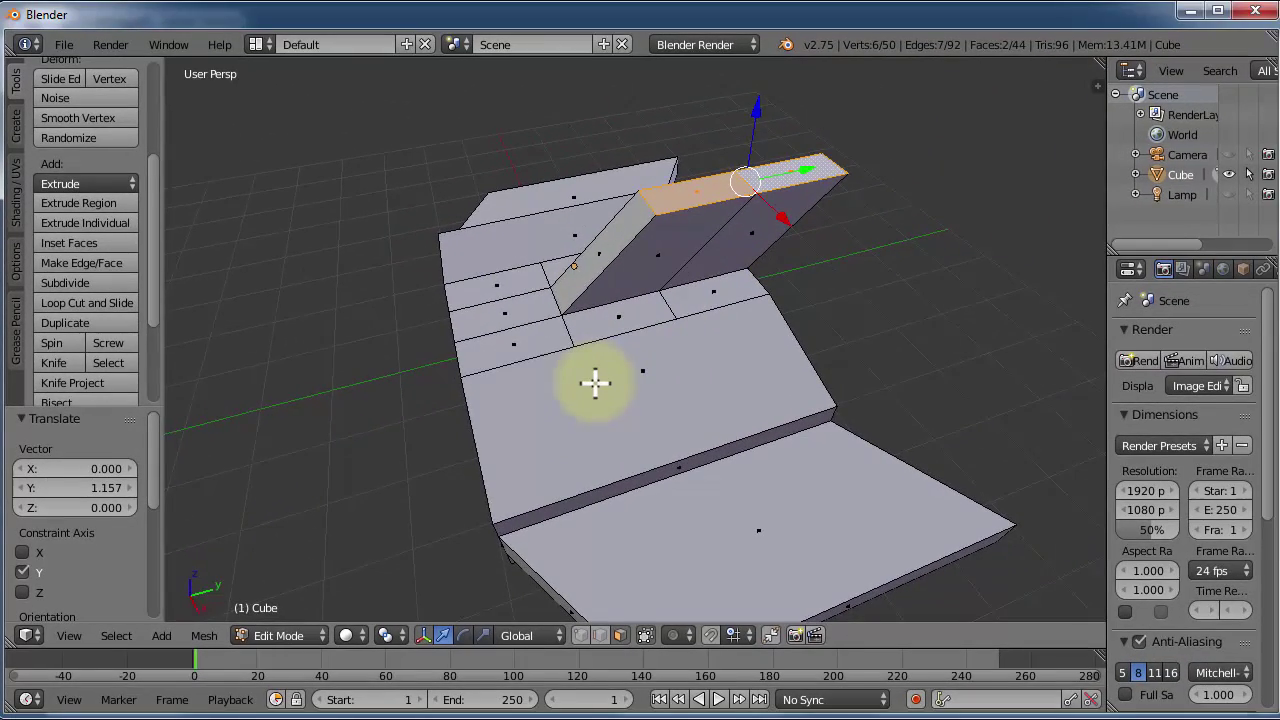
{"action": "middle_click_drag", "start_coordinate": [595, 383], "coordinate": [771, 346]}
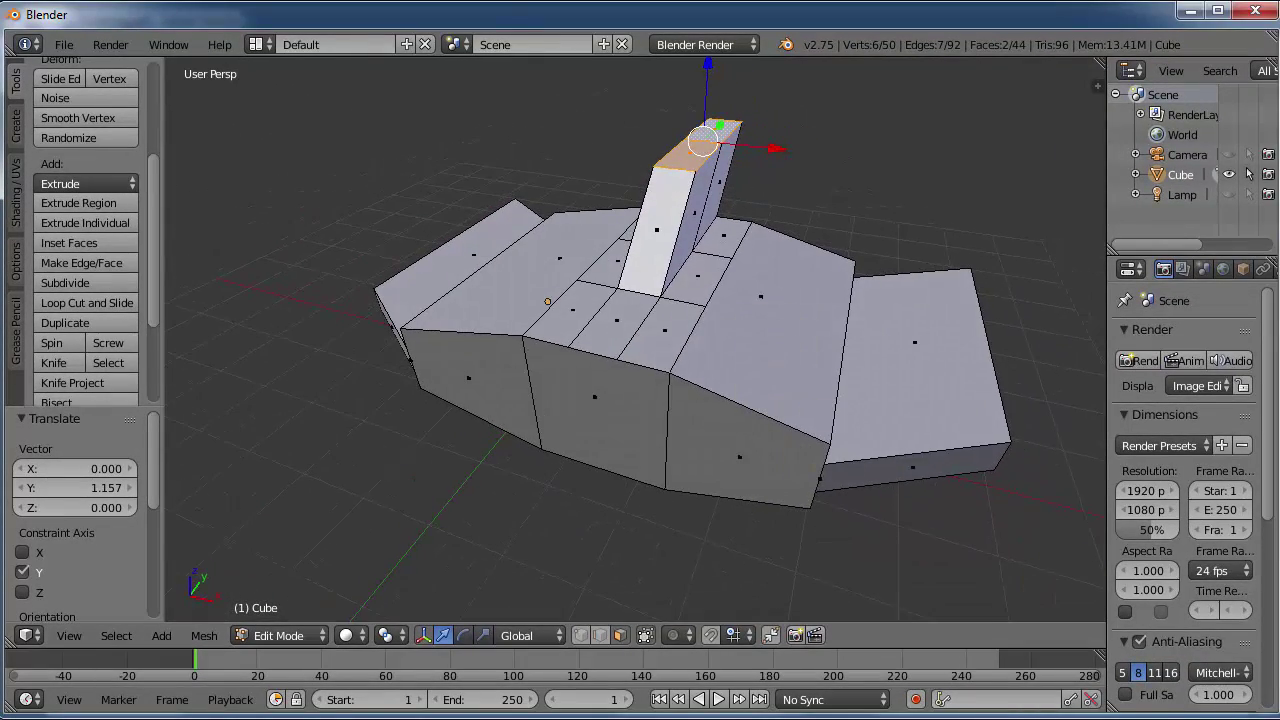
{"action": "key", "text": "alt+Tab"}
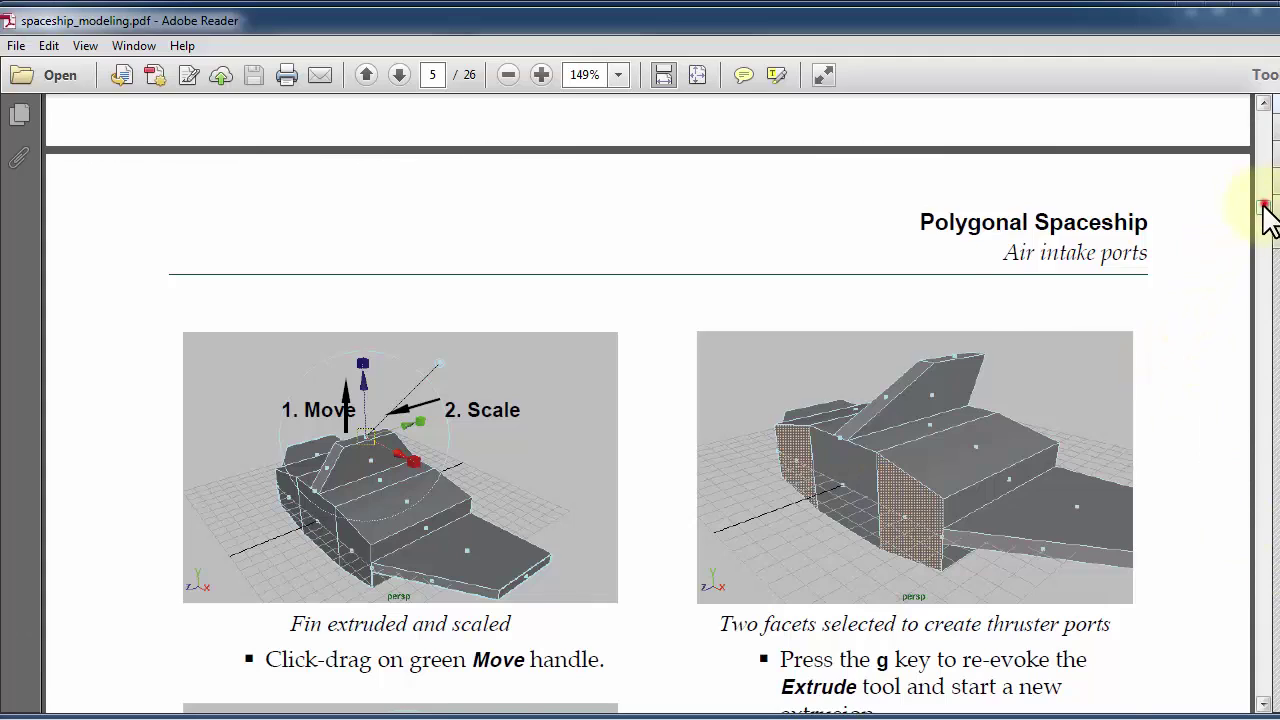
- Read the tutorial's page 5–6 air intake and thruster lip steps, then minimize Adobe Reader
{"action": "left_click_drag", "start_coordinate": [1265, 212], "coordinate": [1265, 225]}
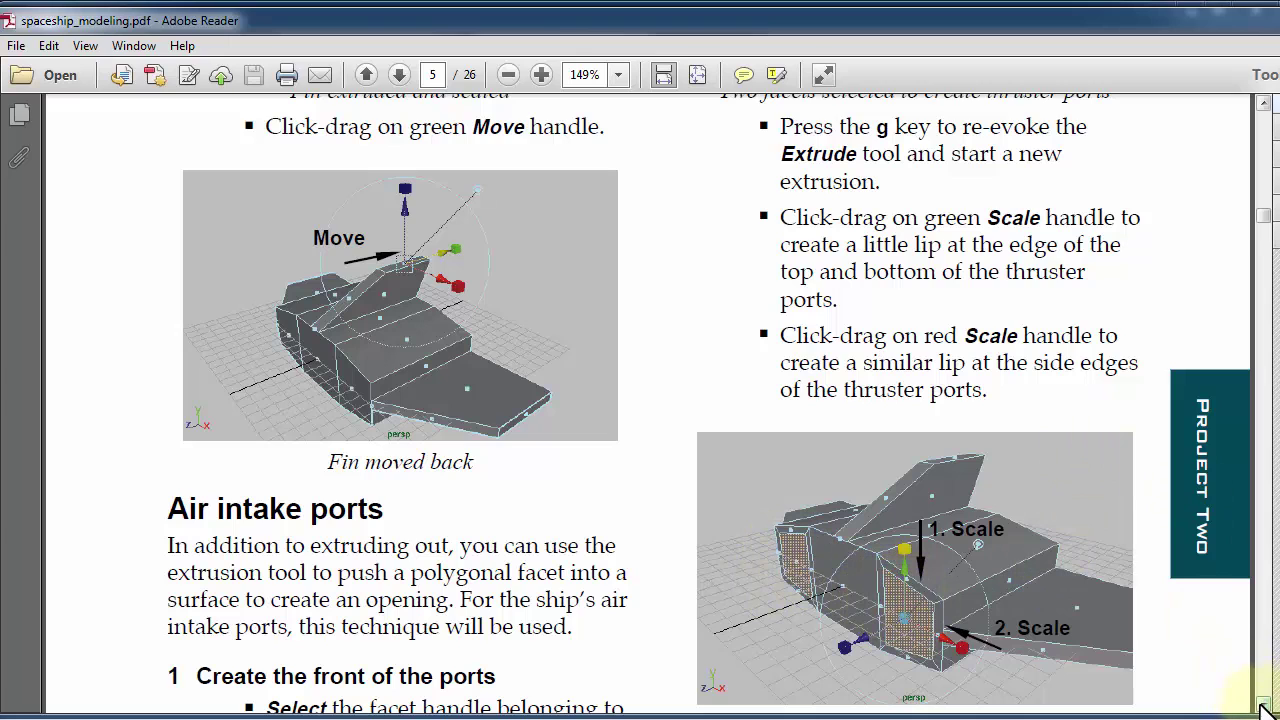
{"action": "scroll", "coordinate": [1262, 707], "scroll_direction": "down", "scroll_amount": 7}
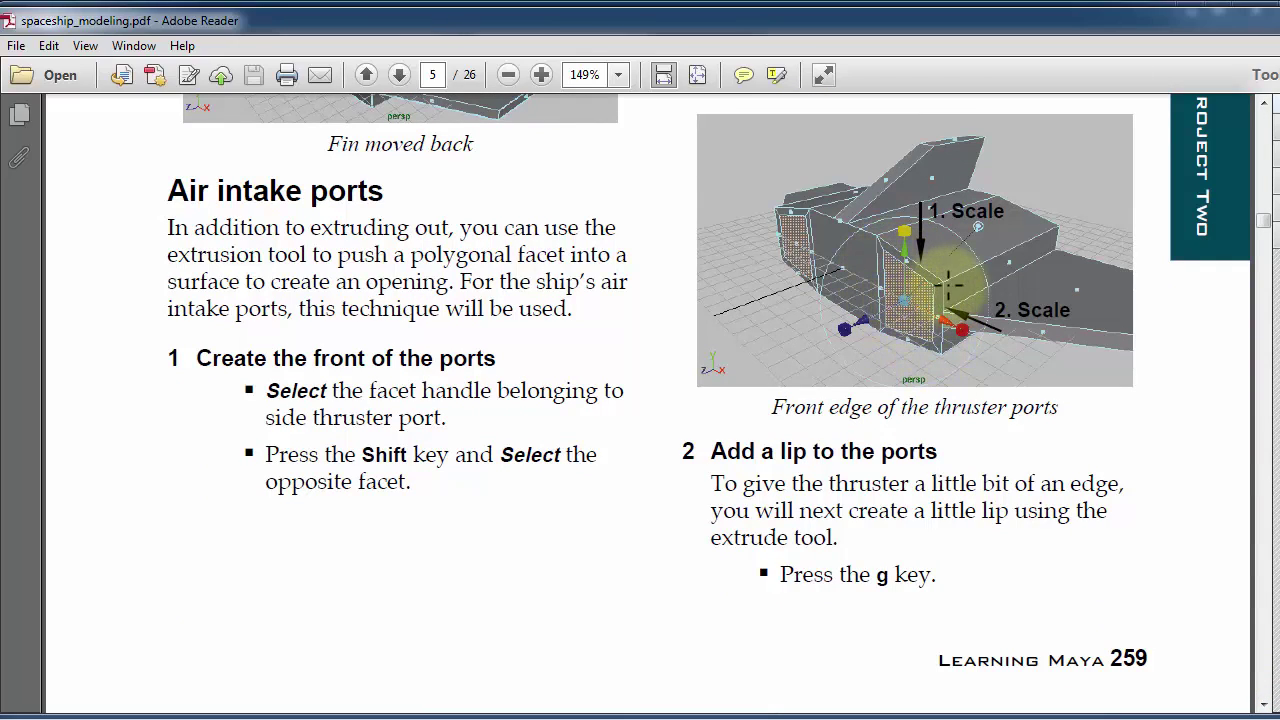
{"action": "scroll", "coordinate": [950, 350], "scroll_direction": "down", "scroll_amount": 5}
{"action": "scroll", "coordinate": [952, 365], "scroll_direction": "down", "scroll_amount": 15}
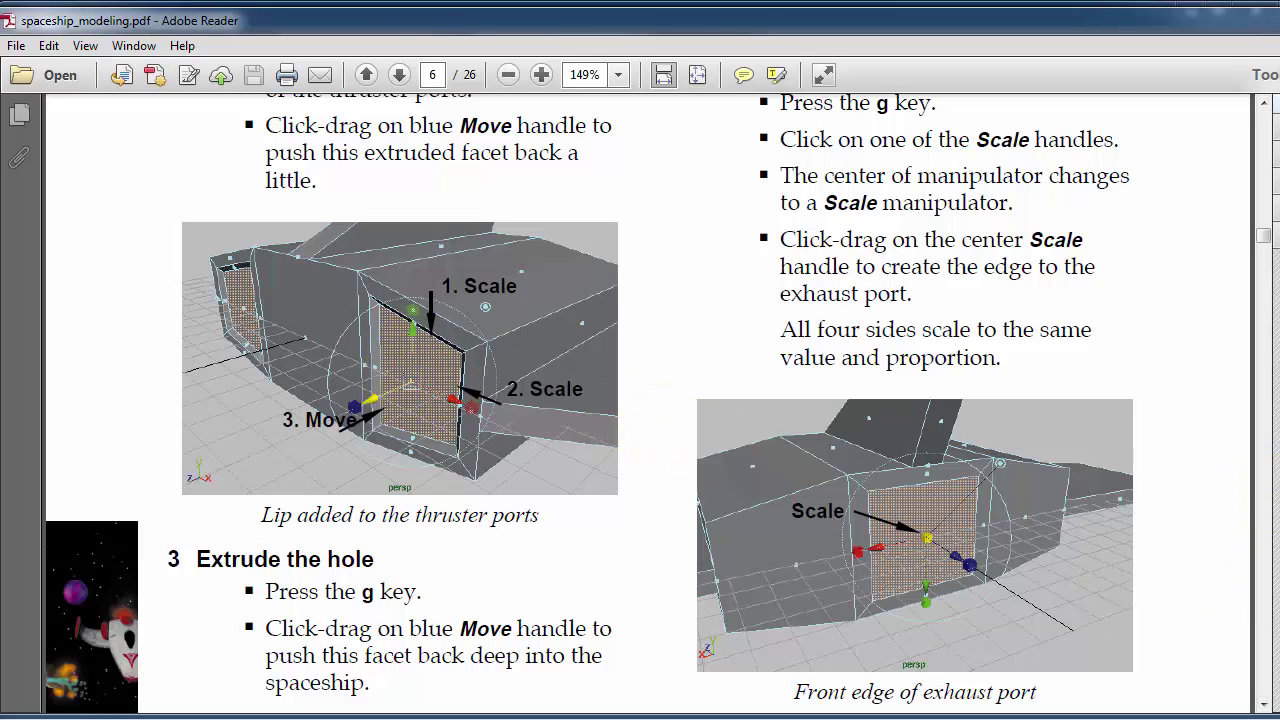
{"action": "key", "text": "super+Down"}
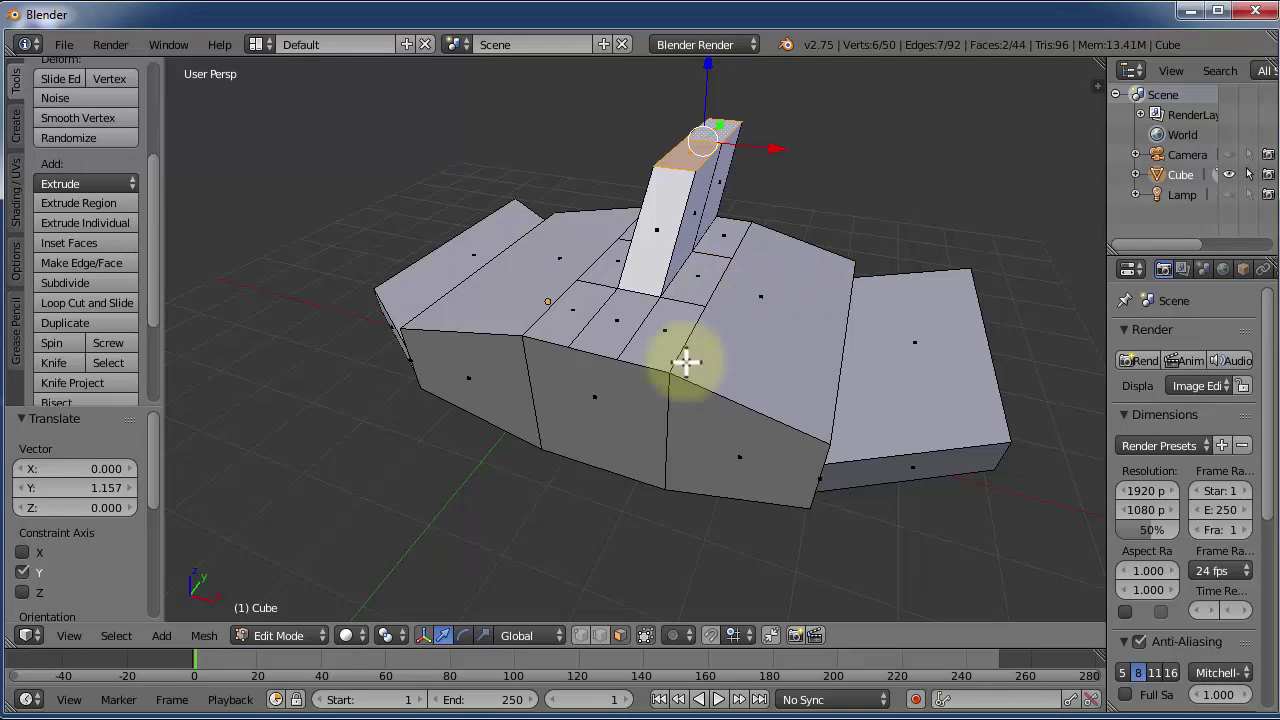
- Orbit to the hull's side and select the hull body's side face, not the end face
{"action": "middle_click_drag", "start_coordinate": [676, 423], "coordinate": [456, 334]}
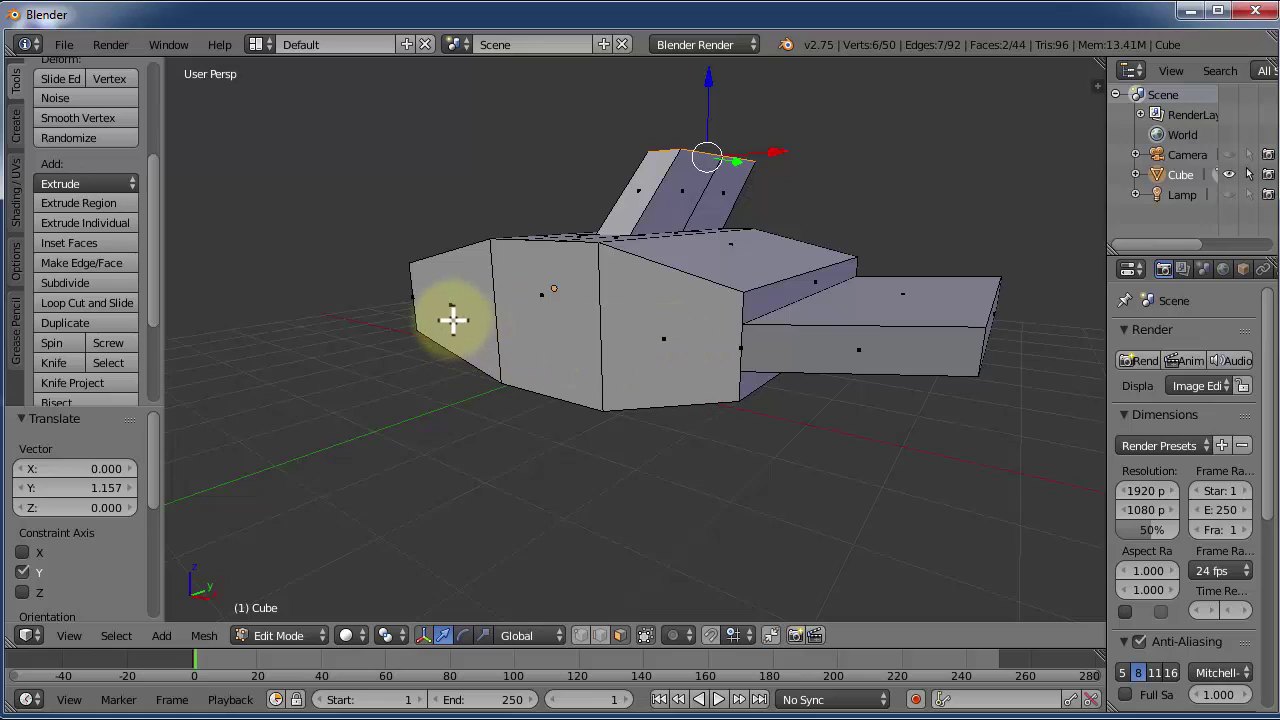
{"action": "right_click", "coordinate": [451, 318]}
{"action": "right_click", "coordinate": [635, 339]}
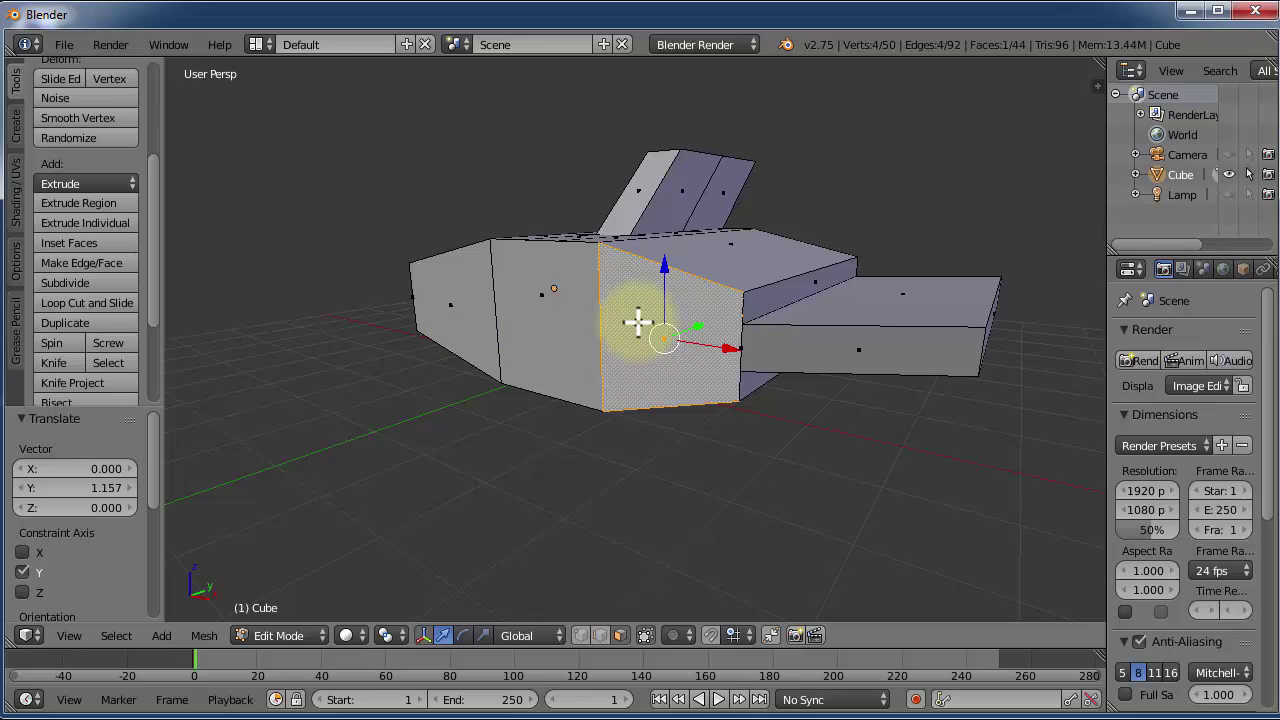
- Extrude the side face in place and scale it to 0.777 to form the port lip
{"action": "key", "text": "e"}
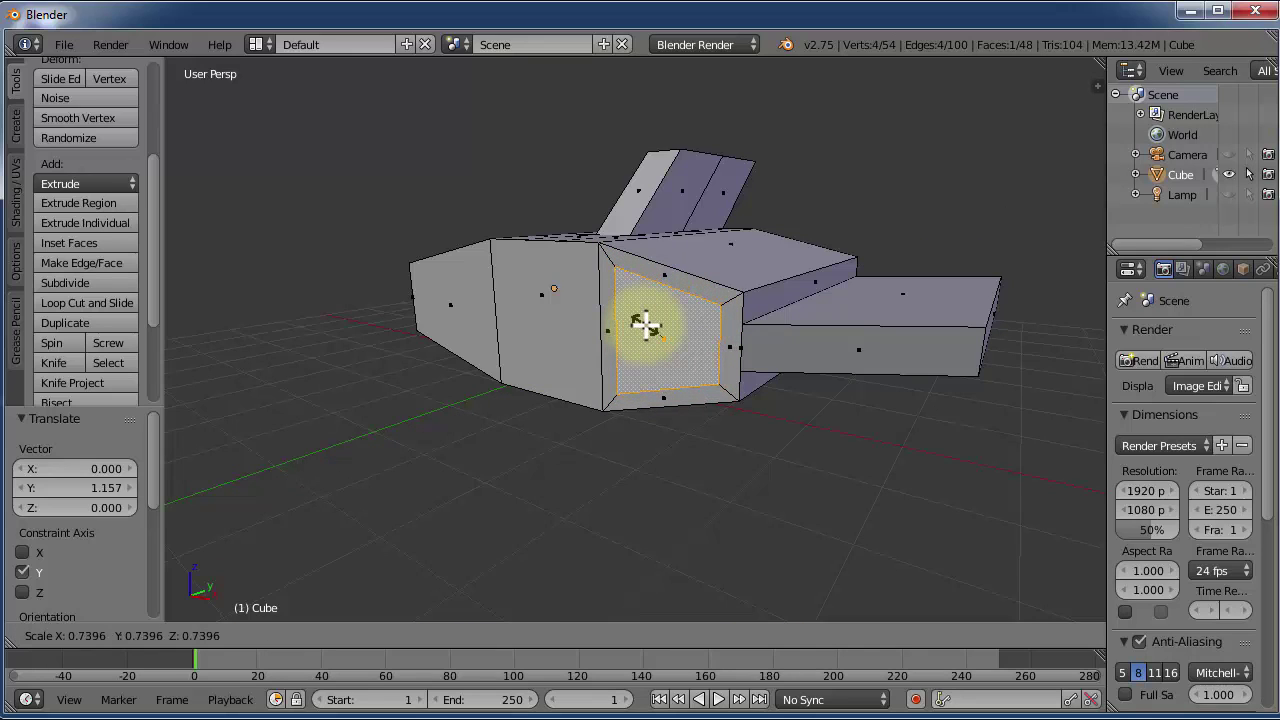
{"action": "left_click", "coordinate": [645, 322]}
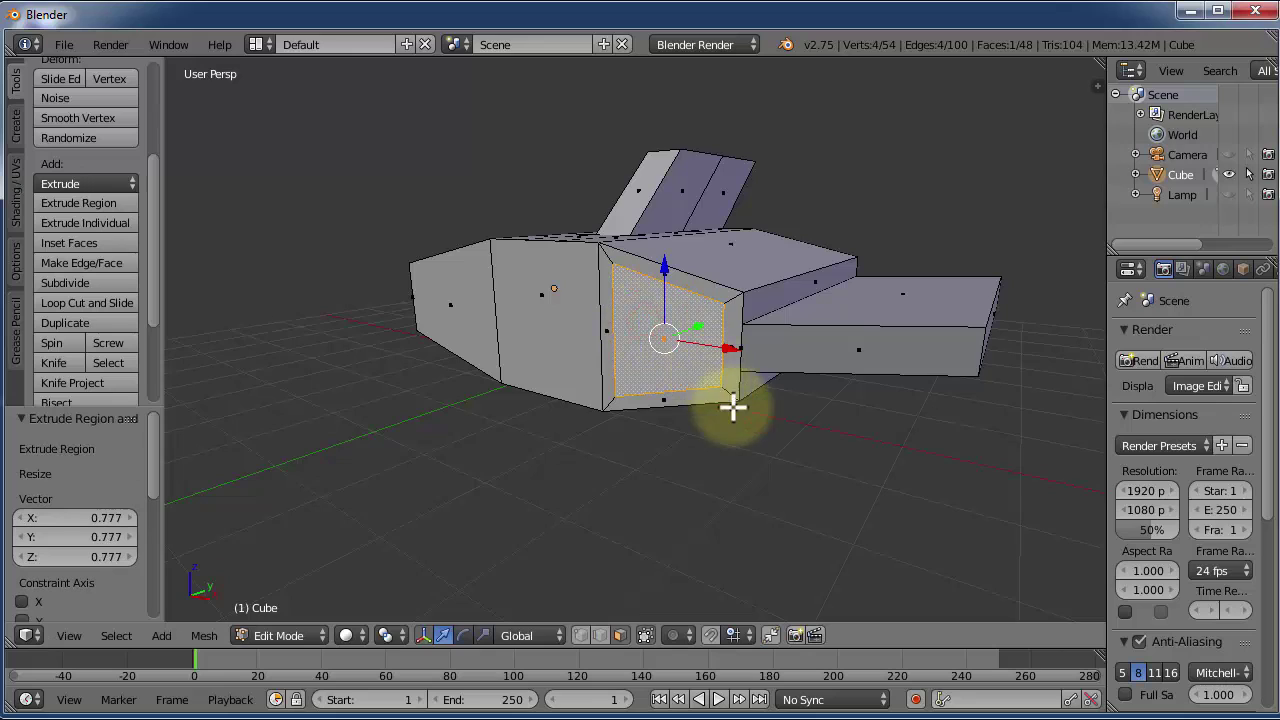
{"action": "middle_click_drag", "start_coordinate": [734, 406], "coordinate": [889, 417]}
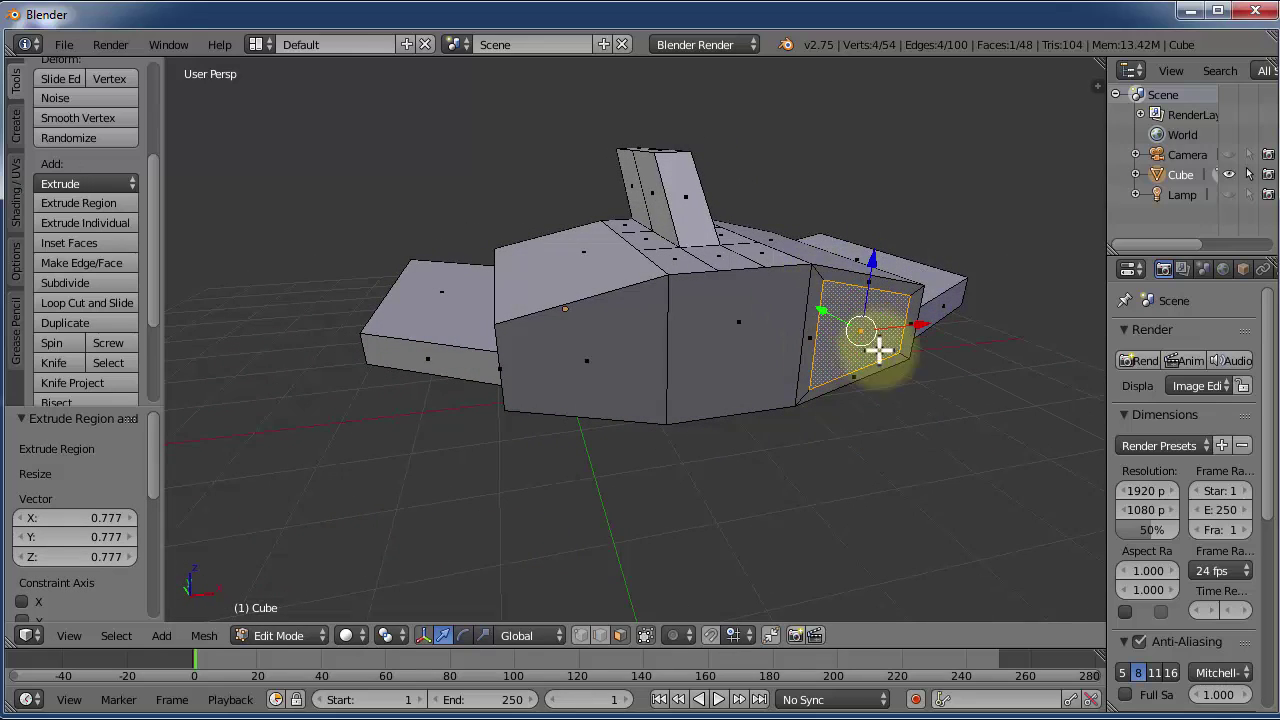
{"action": "middle_click_drag", "start_coordinate": [877, 346], "coordinate": [776, 402]}
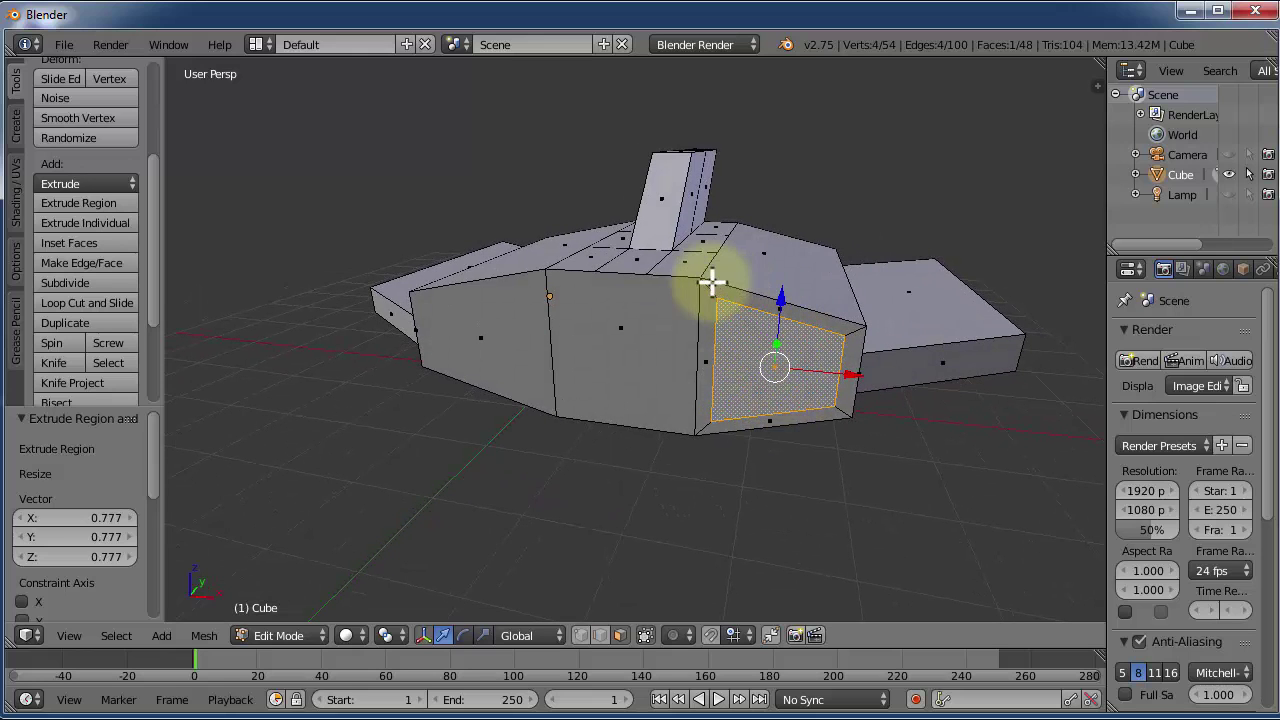
{"action": "middle_click_drag", "start_coordinate": [830, 412], "coordinate": [723, 406]}
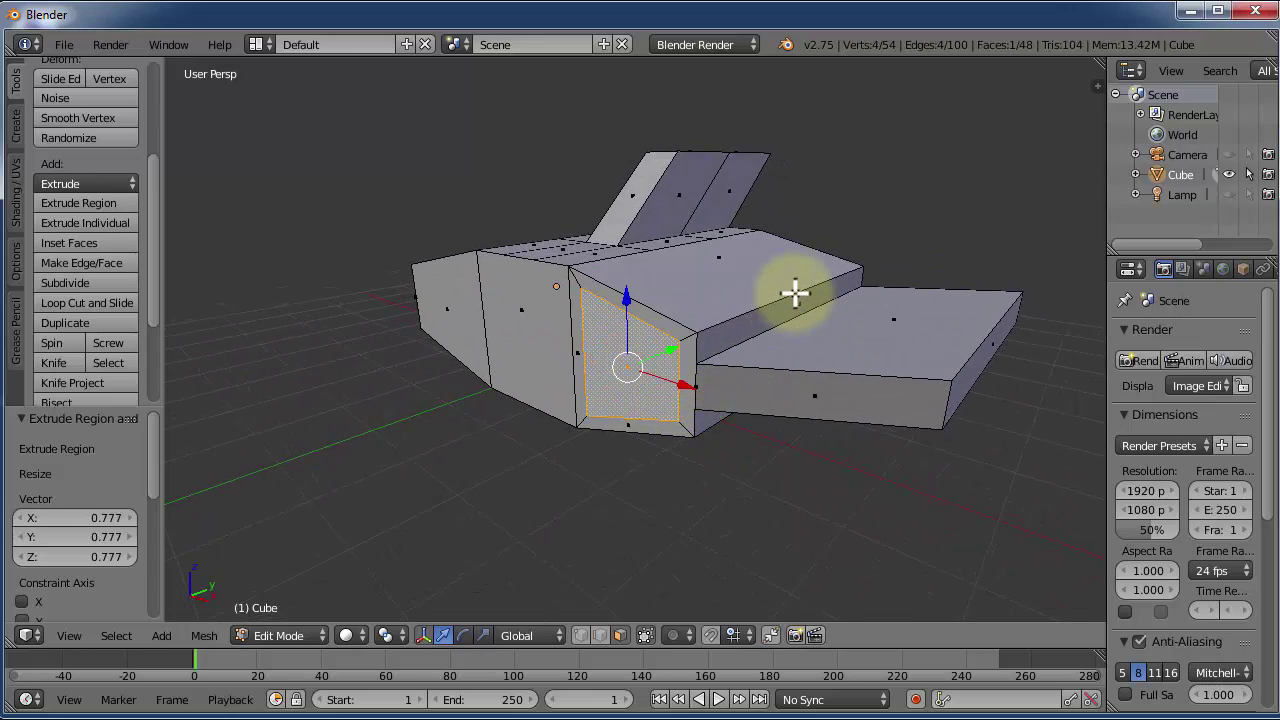
- Extrude the lip face inward and slide it 0.459 along Y into a recessed hole
{"action": "key", "text": "e"}
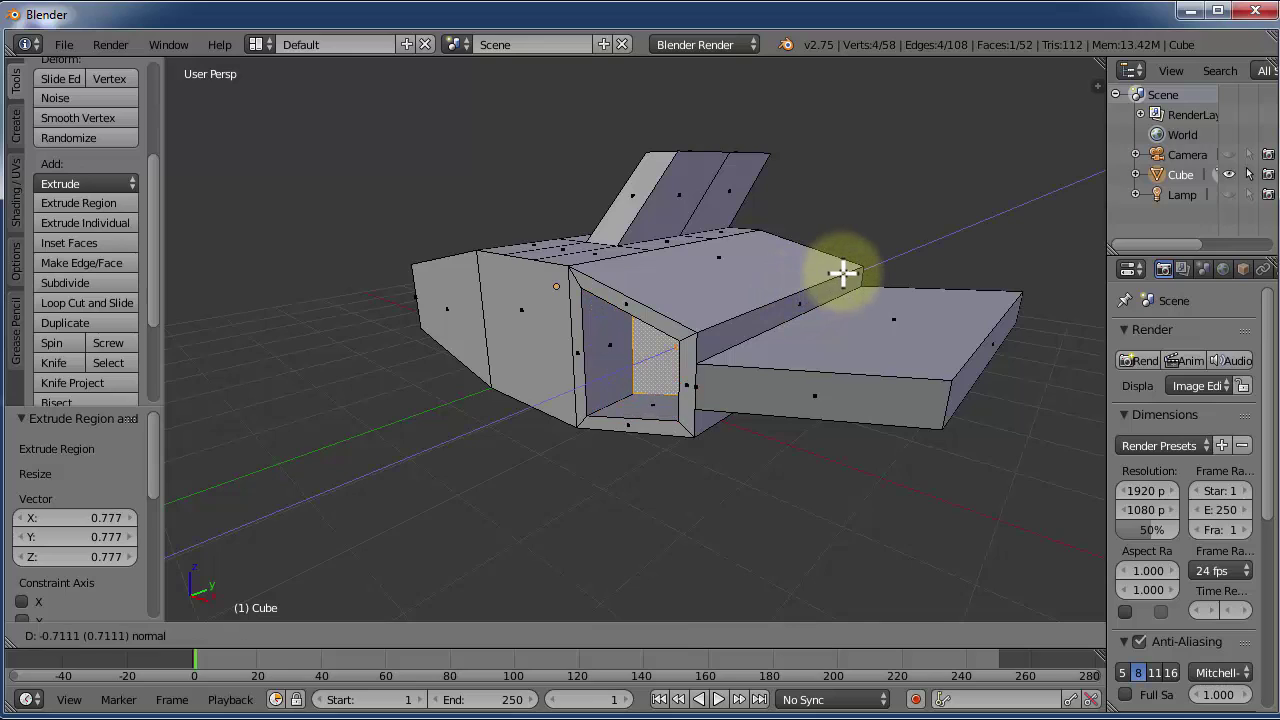
{"action": "left_click", "coordinate": [843, 272]}
{"action": "middle_click_drag", "start_coordinate": [757, 363], "coordinate": [851, 437]}
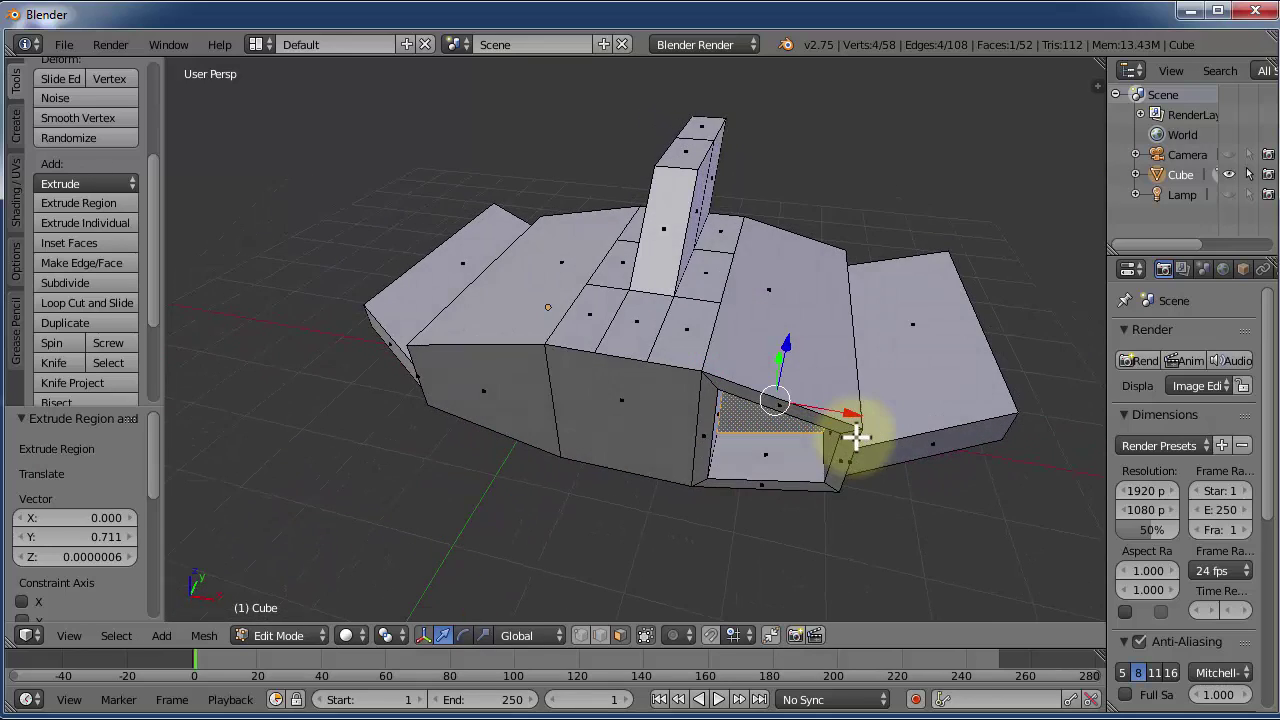
{"action": "left_click_drag", "start_coordinate": [777, 363], "coordinate": [783, 333]}
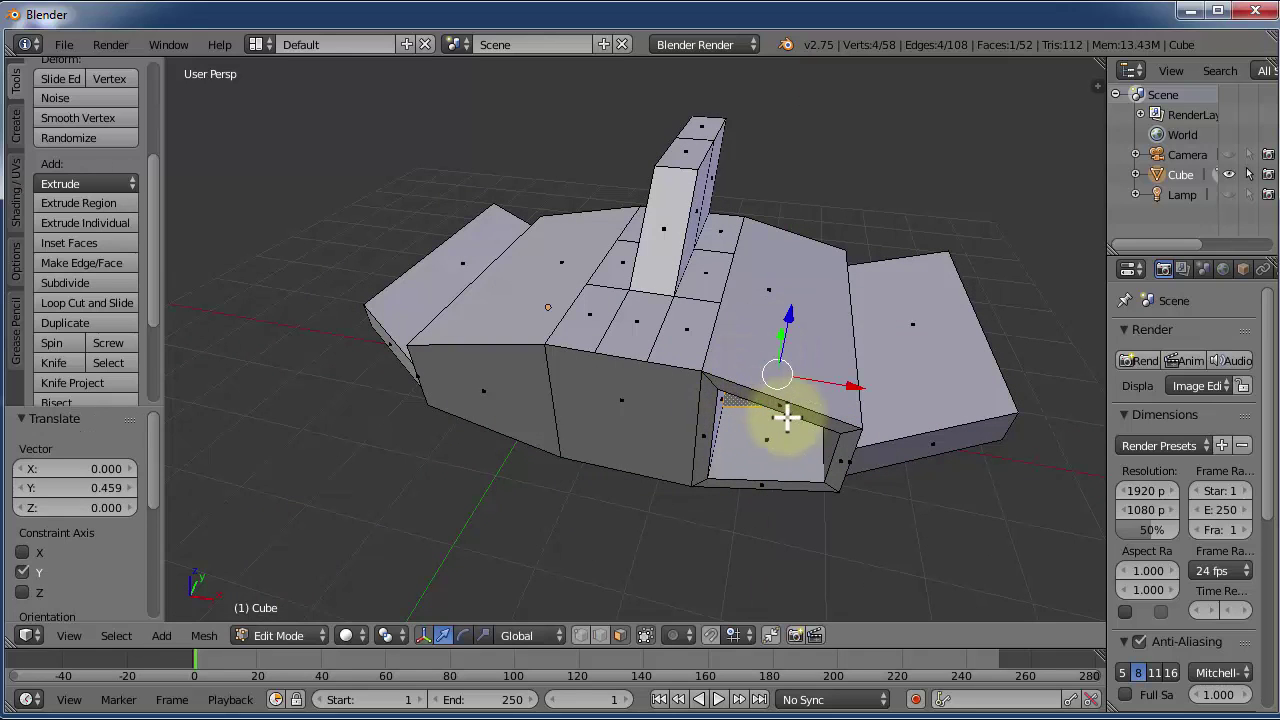
{"action": "middle_click_drag", "start_coordinate": [729, 506], "coordinate": [790, 459]}
- On the other front face, inset a 0.766 lip and push the hole 0.947 along Y
{"action": "right_click", "coordinate": [550, 366]}
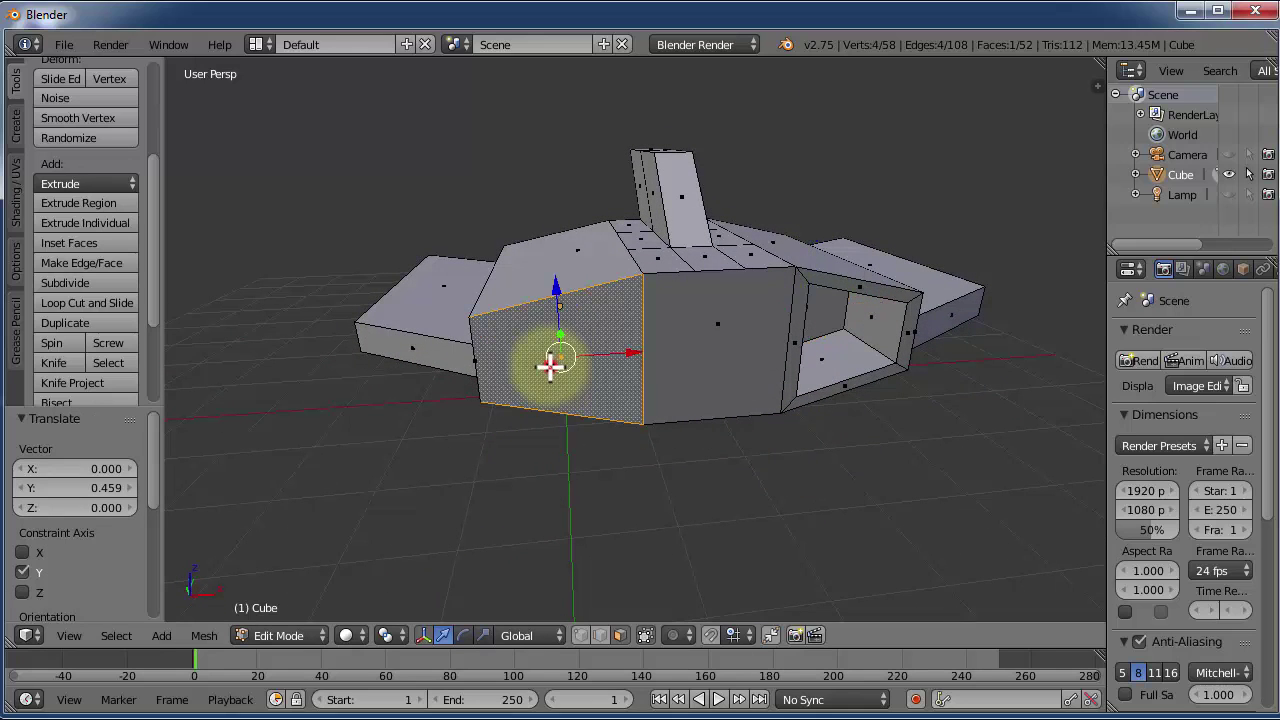
{"action": "key", "text": "e"}
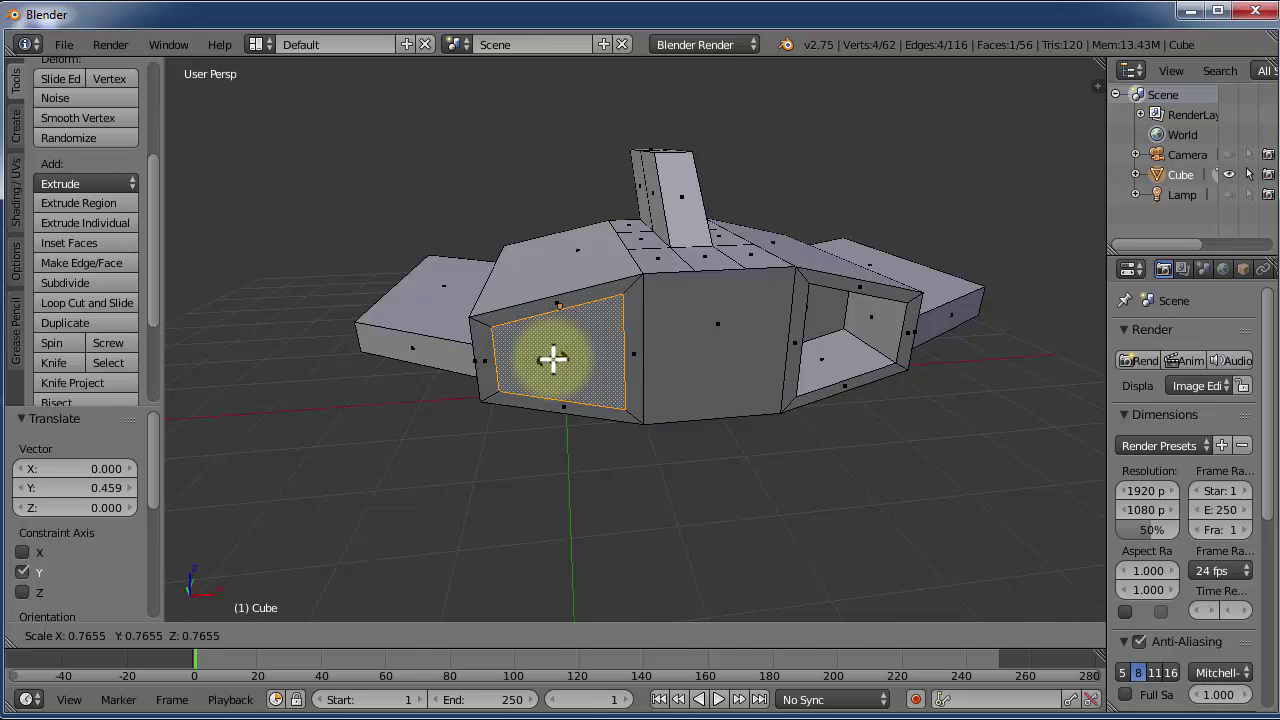
{"action": "left_click", "coordinate": [553, 359]}
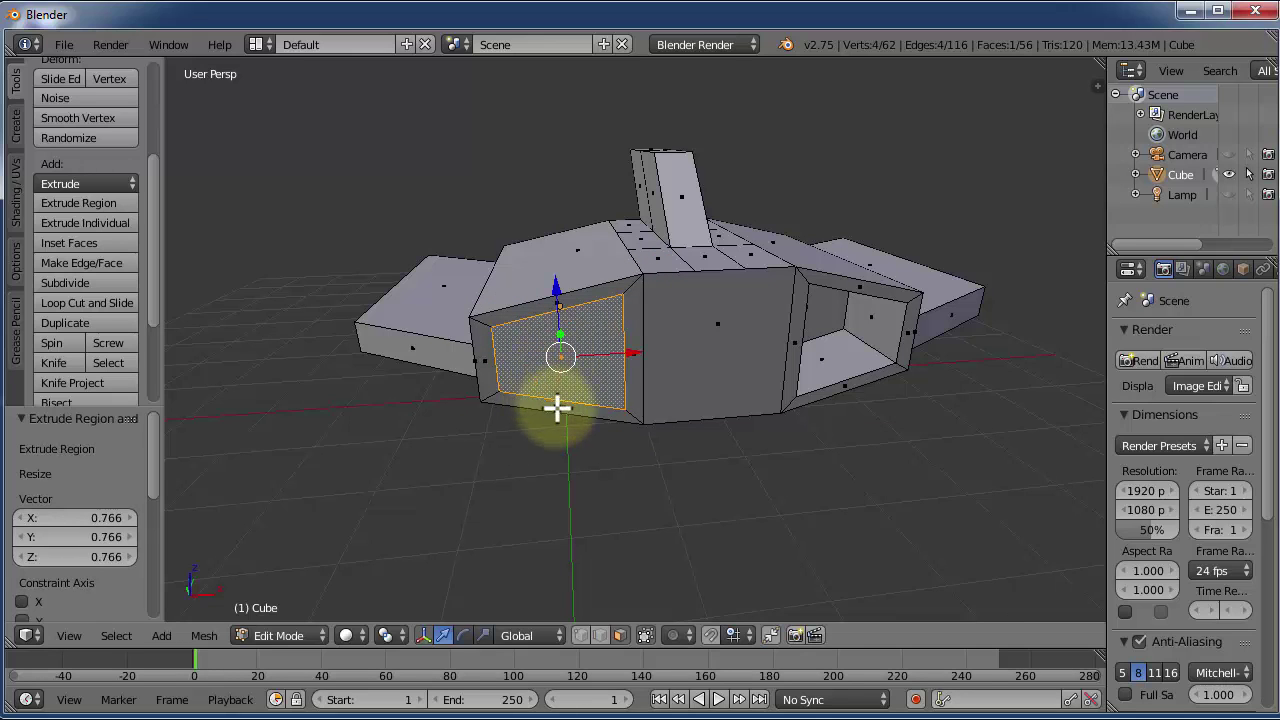
{"action": "middle_click_drag", "start_coordinate": [661, 408], "coordinate": [580, 405]}
{"action": "key", "text": "e"}
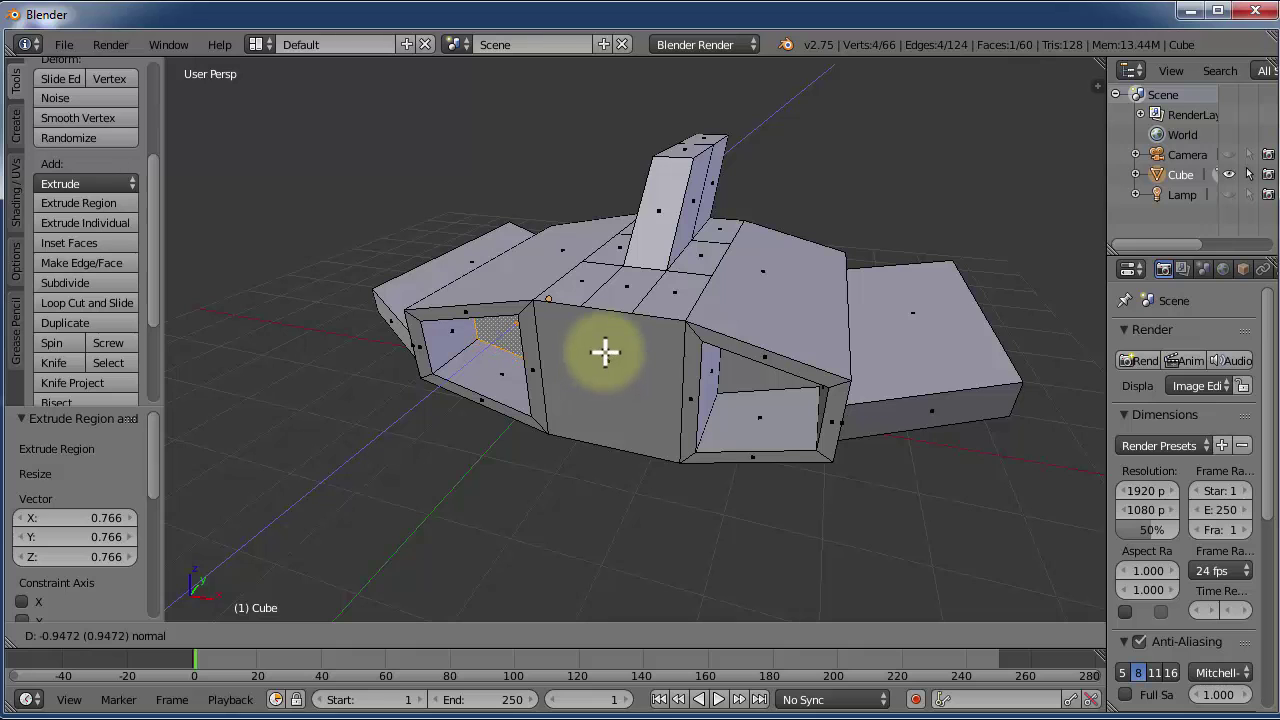
{"action": "left_click", "coordinate": [605, 351]}
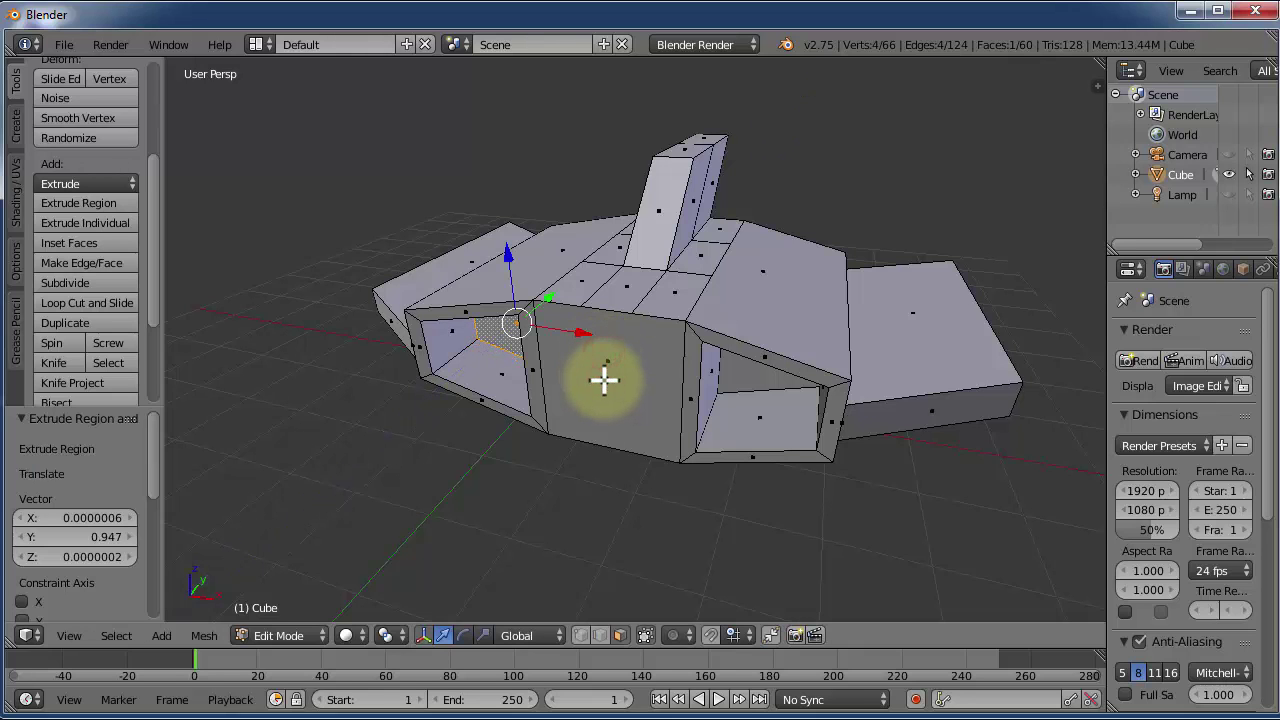
{"action": "mouse_move", "coordinate": [617, 386]}
{"action": "middle_mouse_down"}
{"action": "mouse_move", "coordinate": [809, 380]}
{"action": "mouse_move", "coordinate": [806, 403]}
{"action": "mouse_move", "coordinate": [783, 340]}
{"action": "mouse_move", "coordinate": [643, 340]}
{"action": "mouse_move", "coordinate": [577, 366]}
{"action": "mouse_move", "coordinate": [609, 357]}
{"action": "mouse_move", "coordinate": [626, 375]}
{"action": "mouse_move", "coordinate": [605, 370]}
{"action": "middle_mouse_up"}
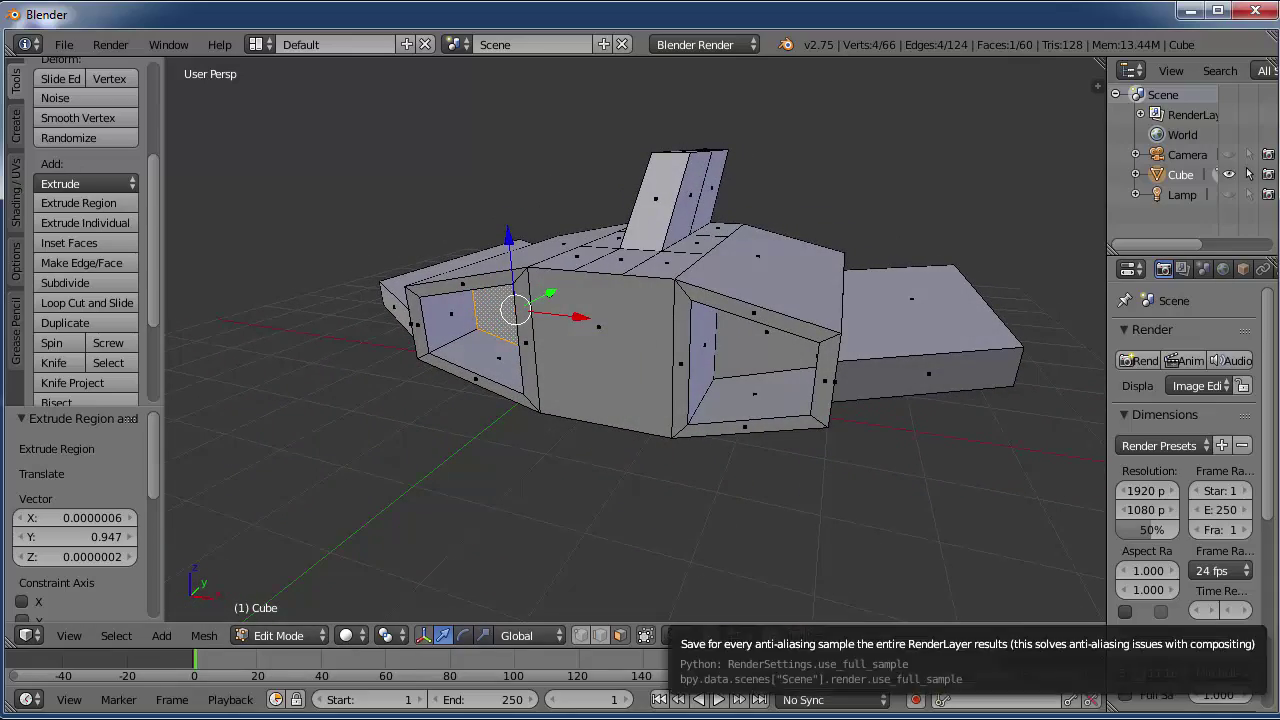
- Find page 6's 'Extrude the hole' and exhaust port instructions in the tutorial PDF
{"action": "key", "text": "alt+Tab"}
{"action": "scroll", "coordinate": [1000, 440], "scroll_direction": "down", "scroll_amount": 5}
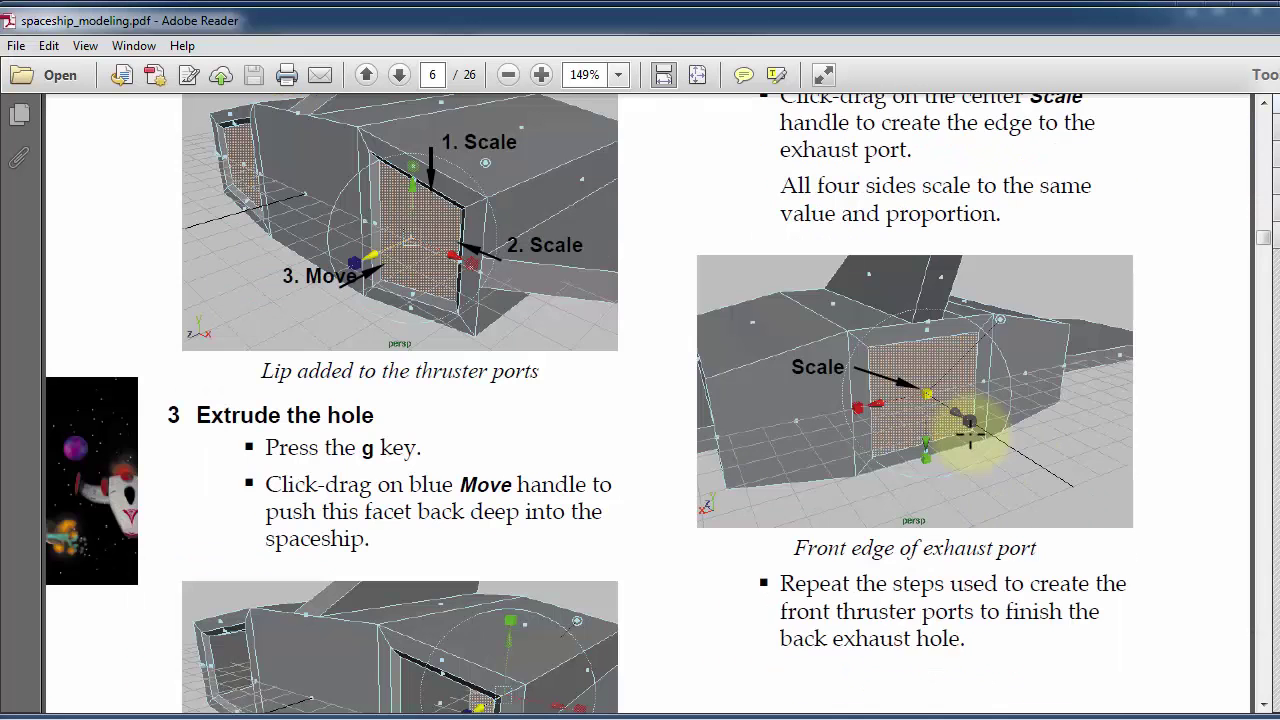
{"action": "scroll", "coordinate": [677, 475], "scroll_direction": "down", "scroll_amount": 2}
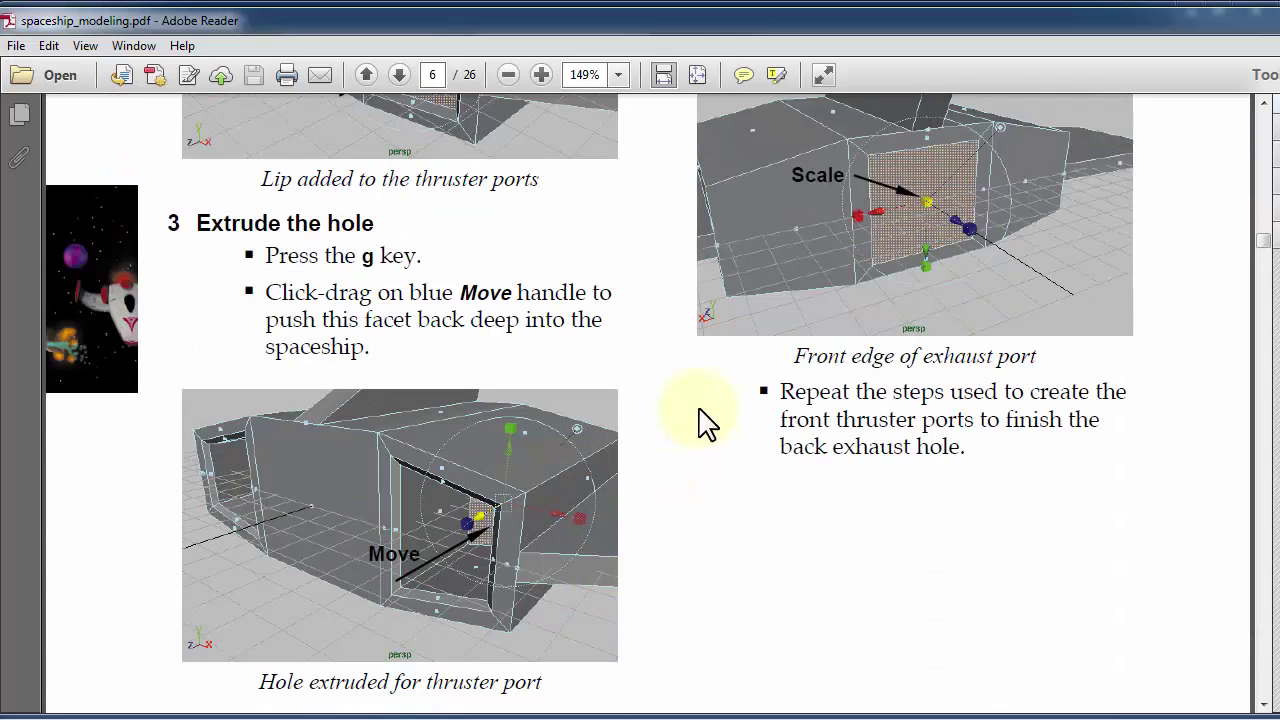
{"action": "scroll", "coordinate": [900, 360], "scroll_direction": "up", "scroll_amount": 2}
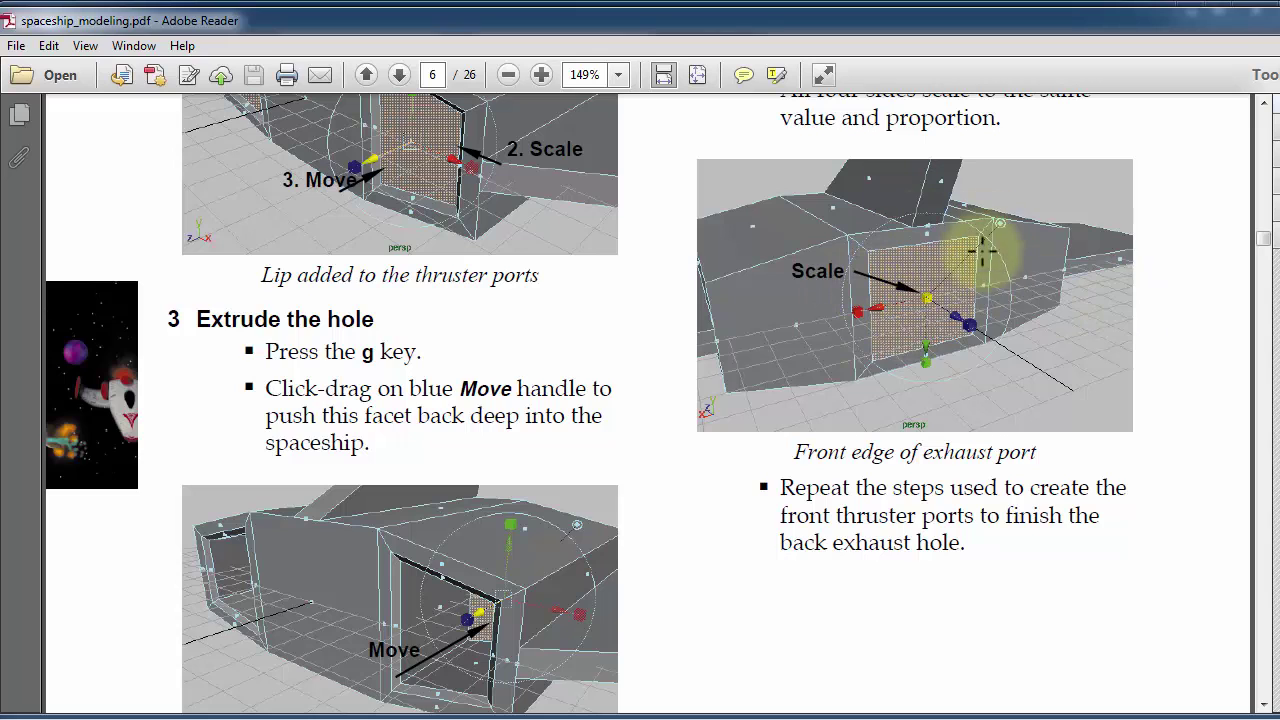
{"action": "scroll", "coordinate": [983, 252], "scroll_direction": "up", "scroll_amount": 3}
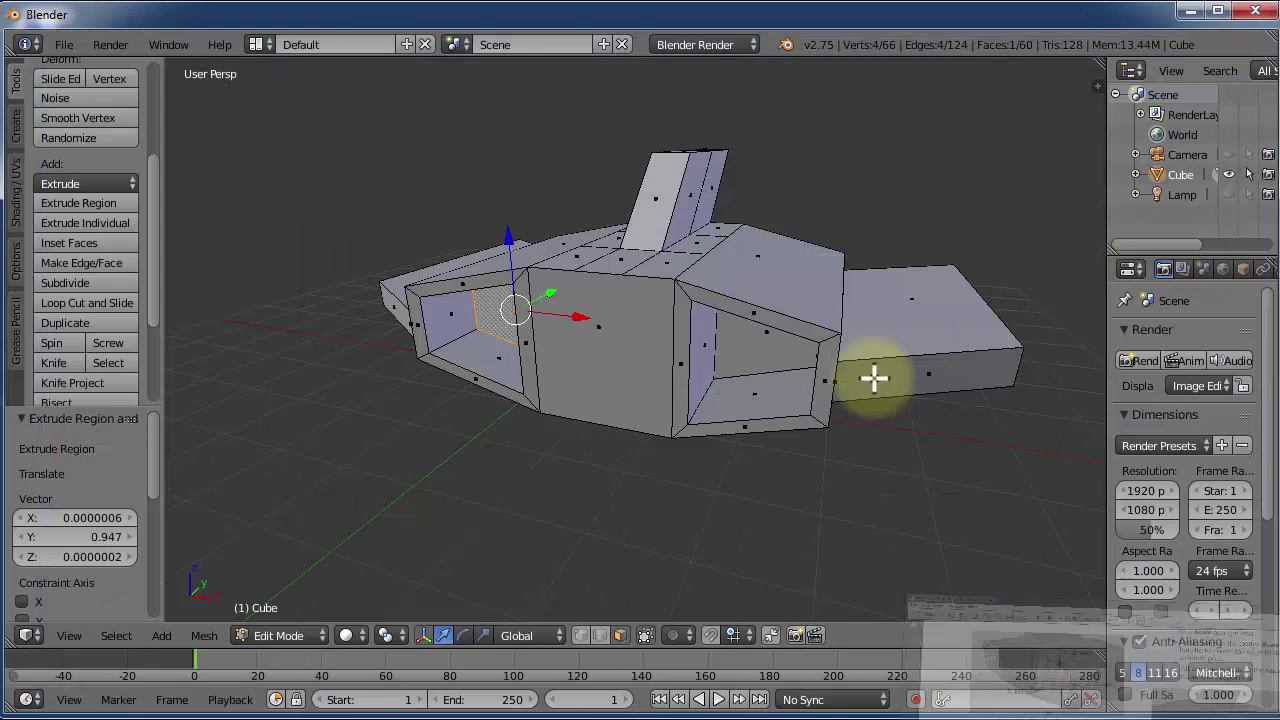
- Orbit to the rear, select the back face, and inset a lip scaled to 0.731
{"action": "middle_click_drag", "start_coordinate": [857, 400], "coordinate": [600, 402]}
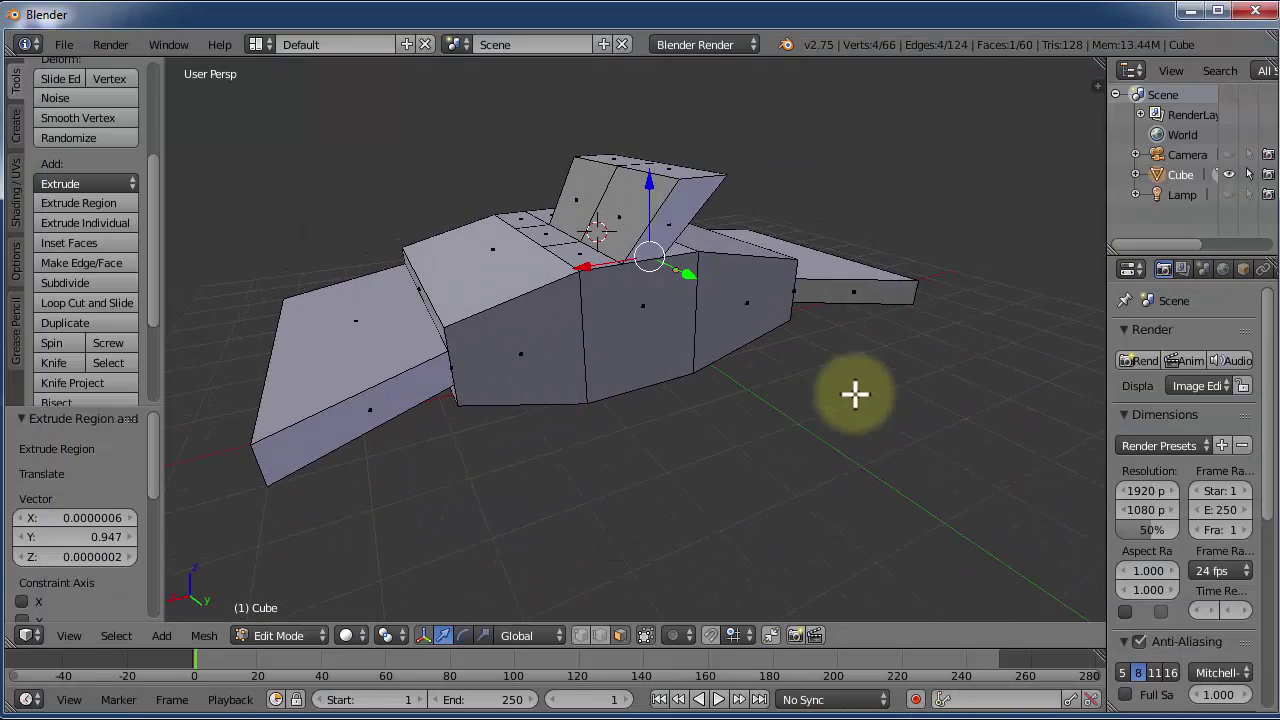
{"action": "left_click", "coordinate": [881, 387]}
{"action": "right_click", "coordinate": [650, 322]}
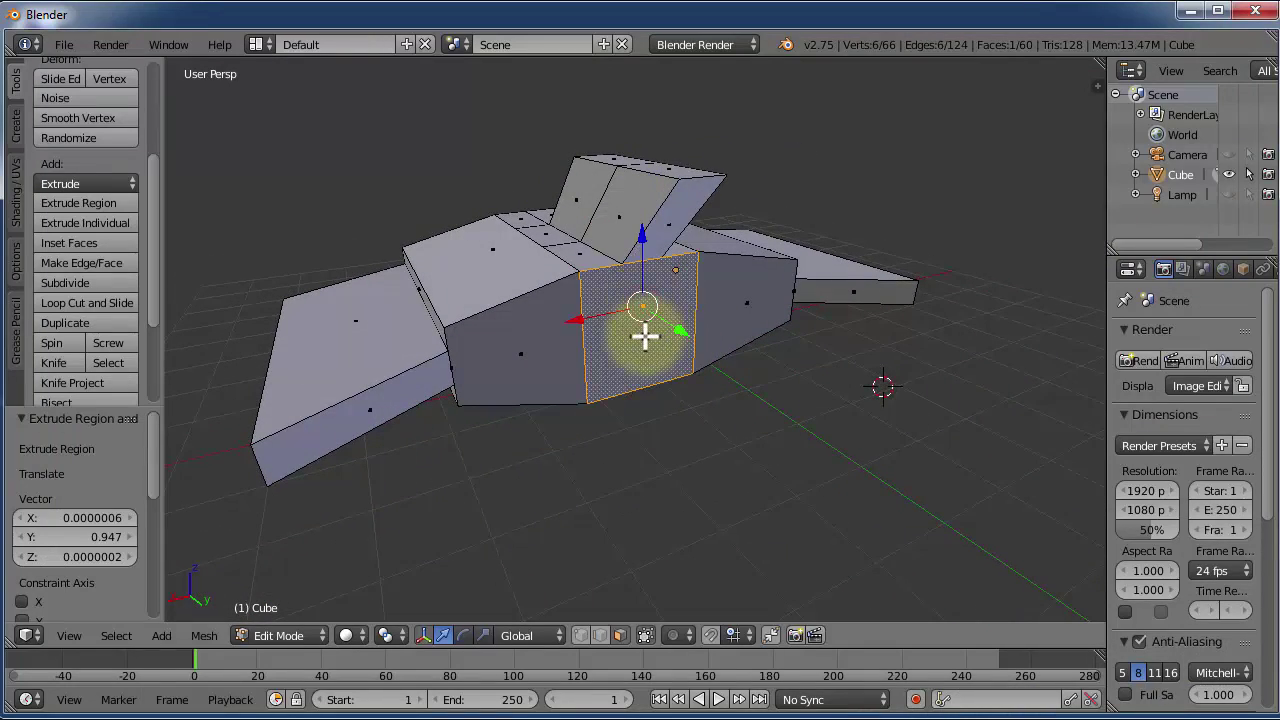
{"action": "key", "text": "e"}
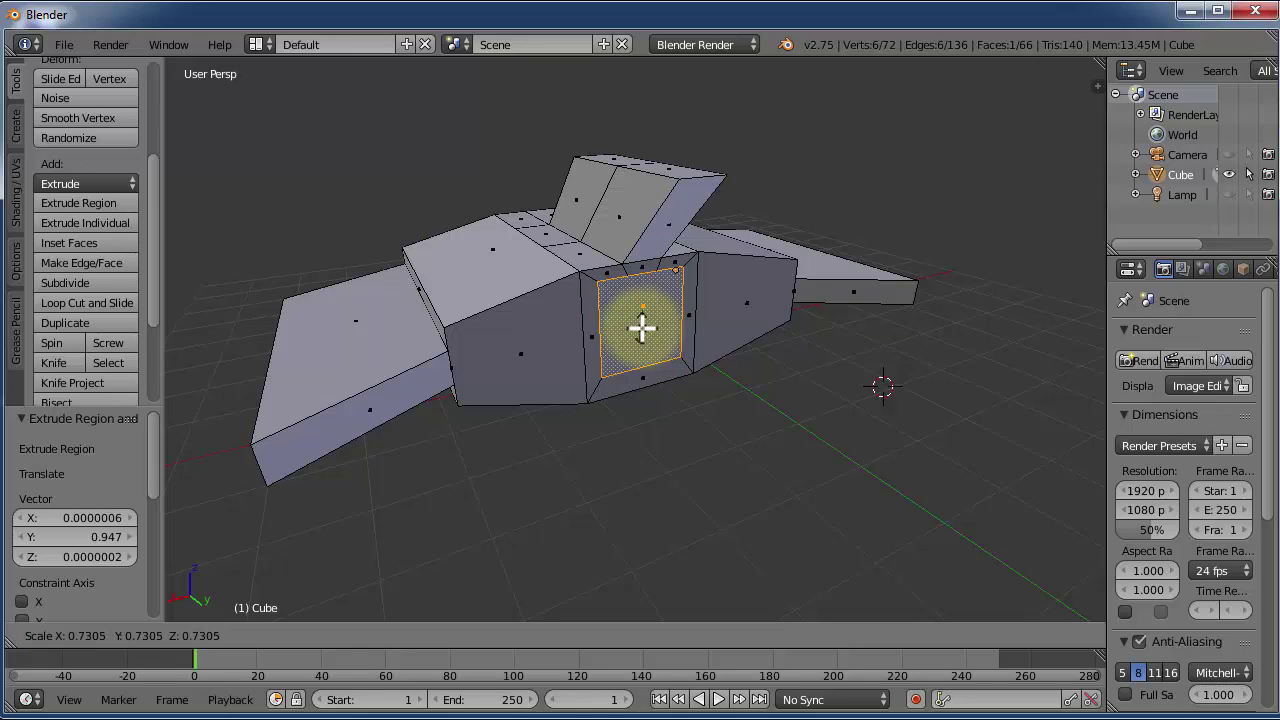
{"action": "left_click", "coordinate": [641, 327]}
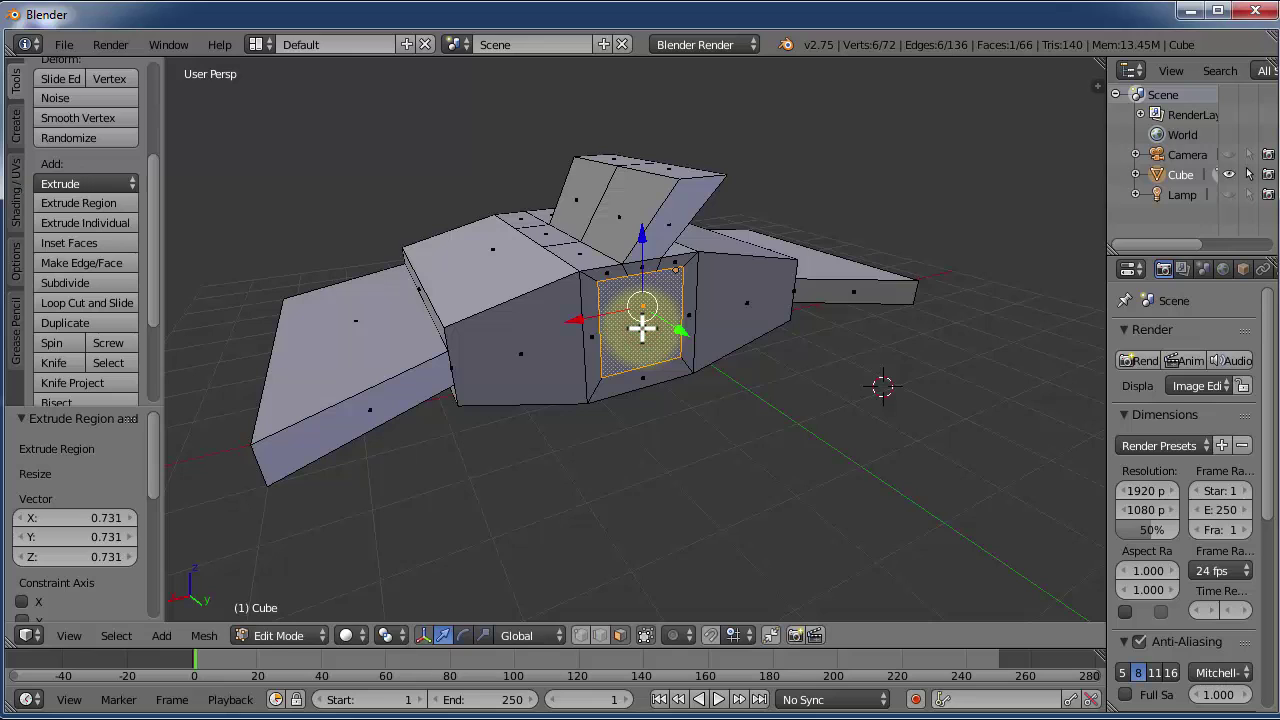
- Extrude the rear lip face 0.961 inward to form the exhaust hole, then inspect it
{"action": "key", "text": "e"}
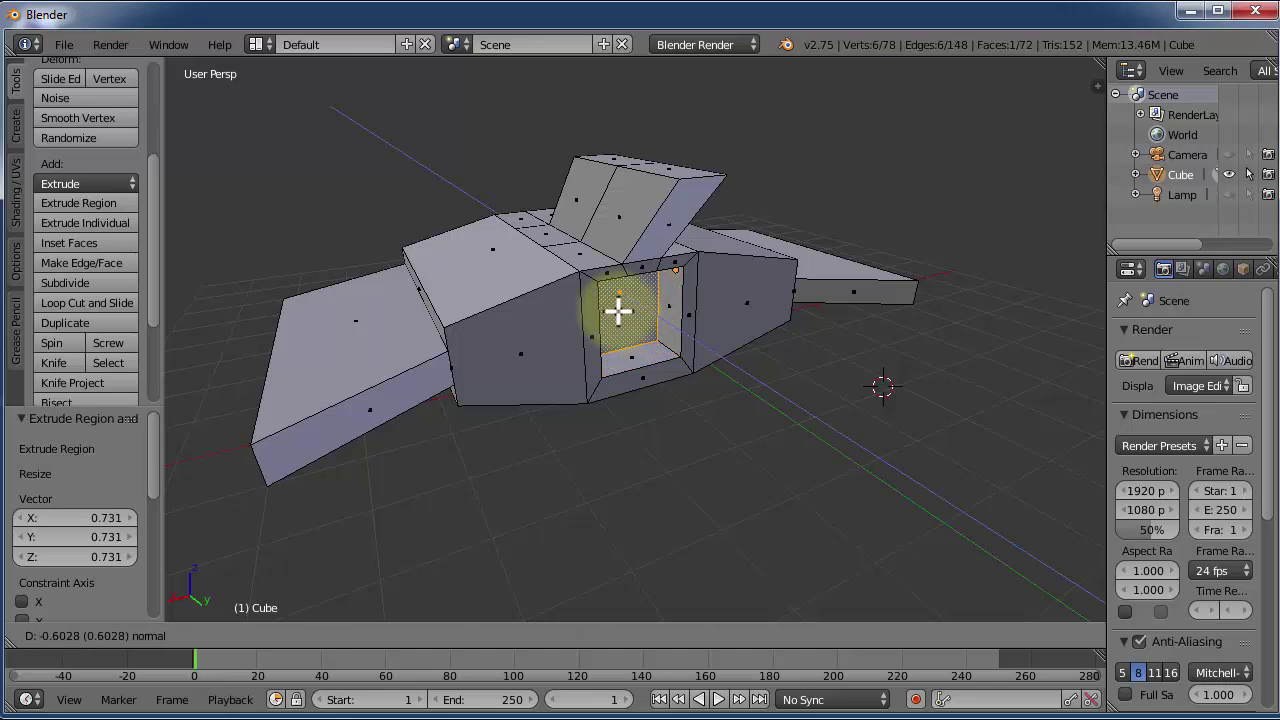
{"action": "left_click", "coordinate": [608, 305]}
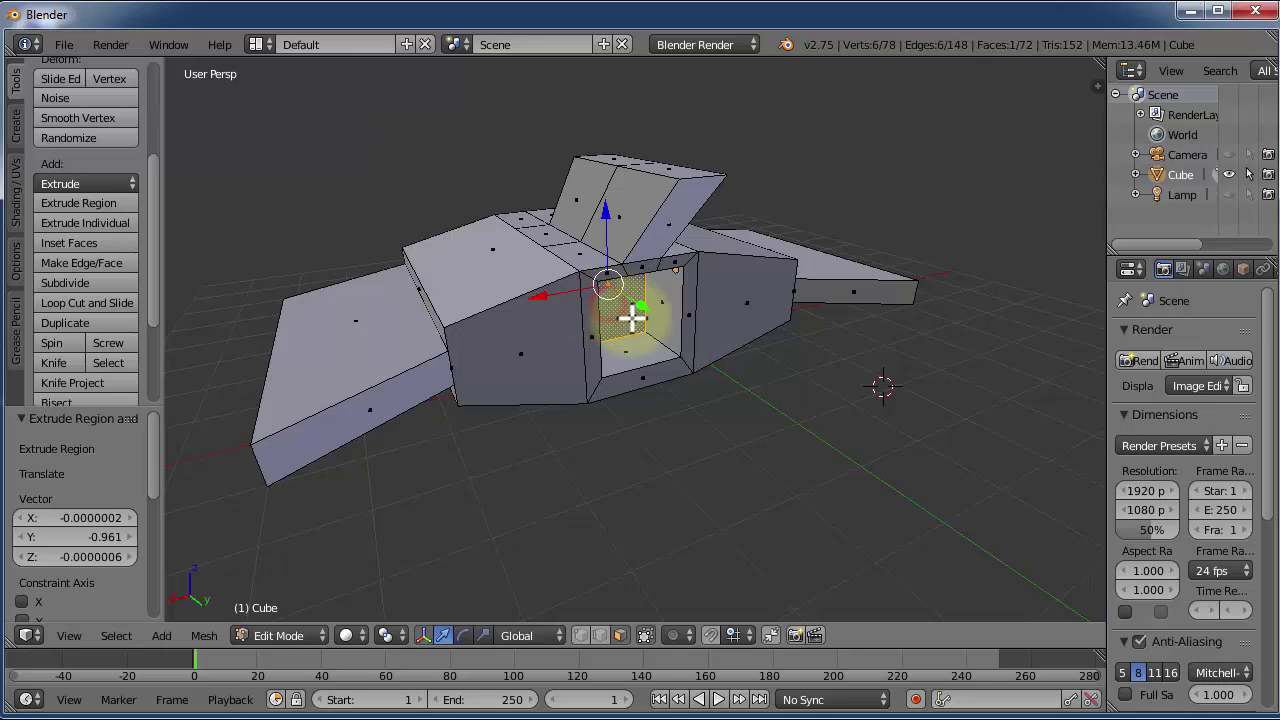
{"action": "middle_click_drag", "start_coordinate": [657, 431], "coordinate": [703, 374]}
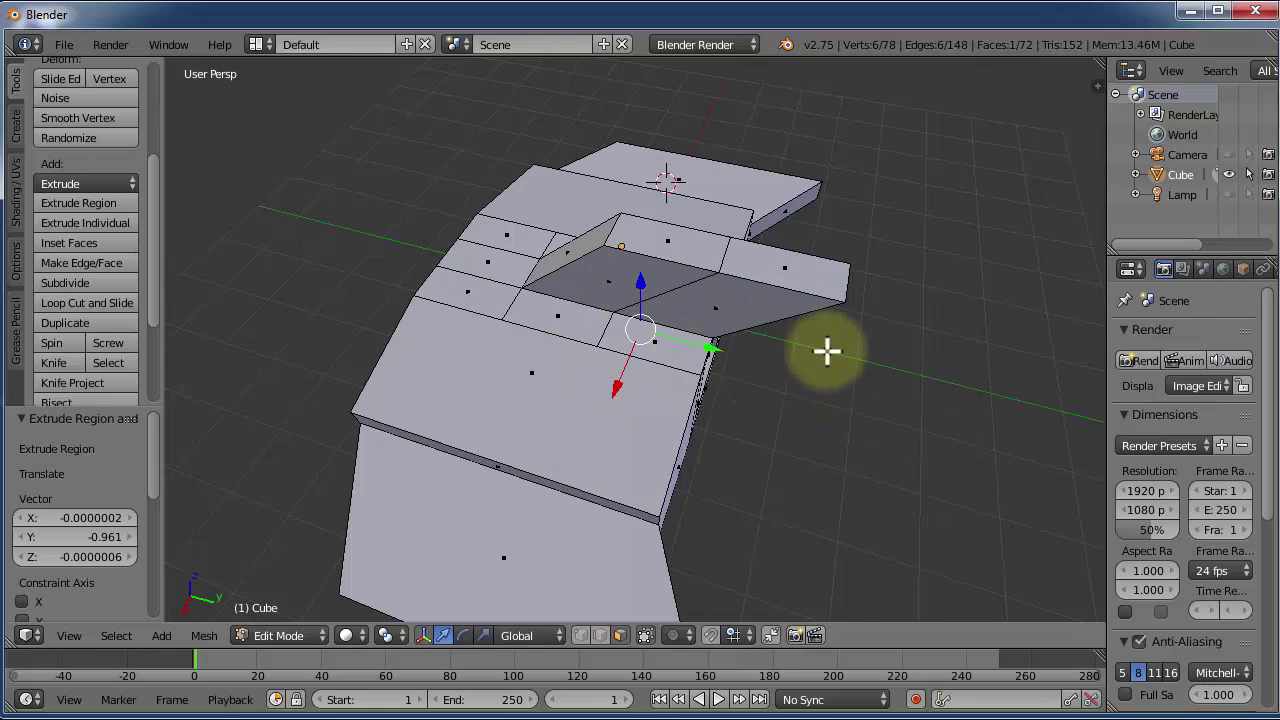
{"action": "middle_click_drag", "start_coordinate": [586, 408], "coordinate": [776, 424]}
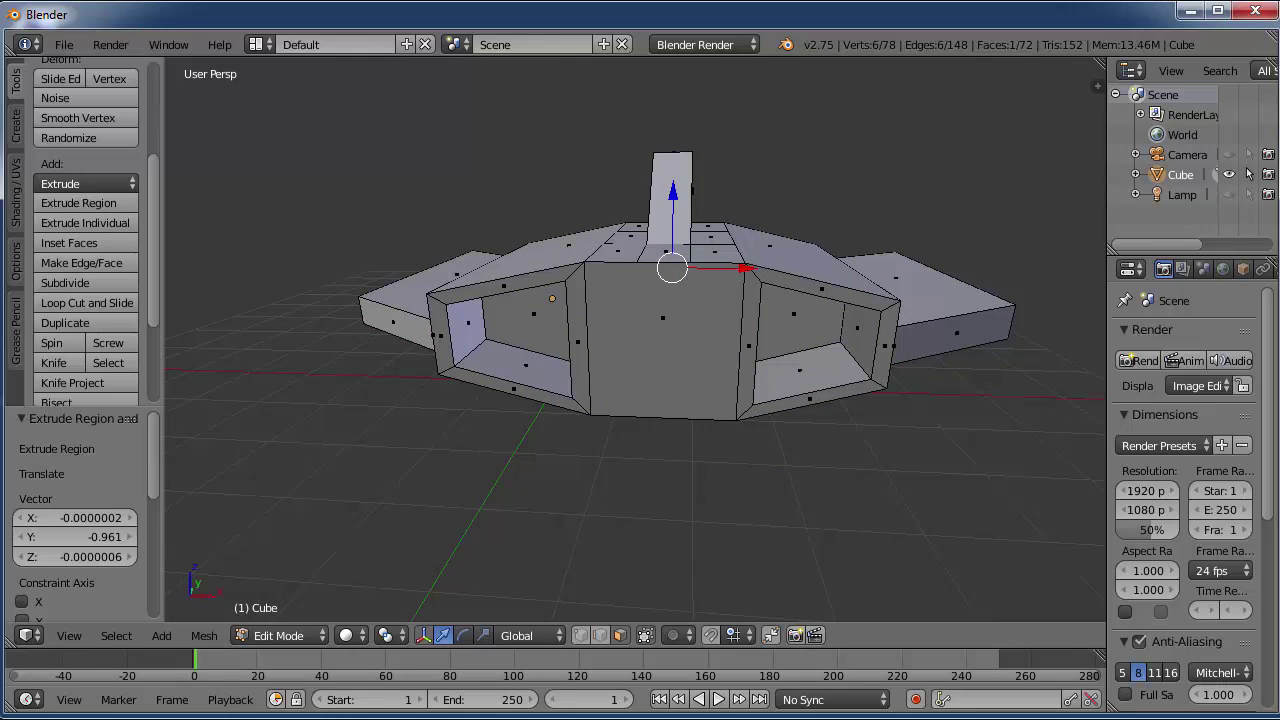
{"action": "key", "text": "alt+Tab"}
- Scroll the tutorial past page 6's exhaust-hole note to page 7's front cockpit steps
{"action": "scroll", "coordinate": [710, 466], "scroll_direction": "down", "scroll_amount": 4}
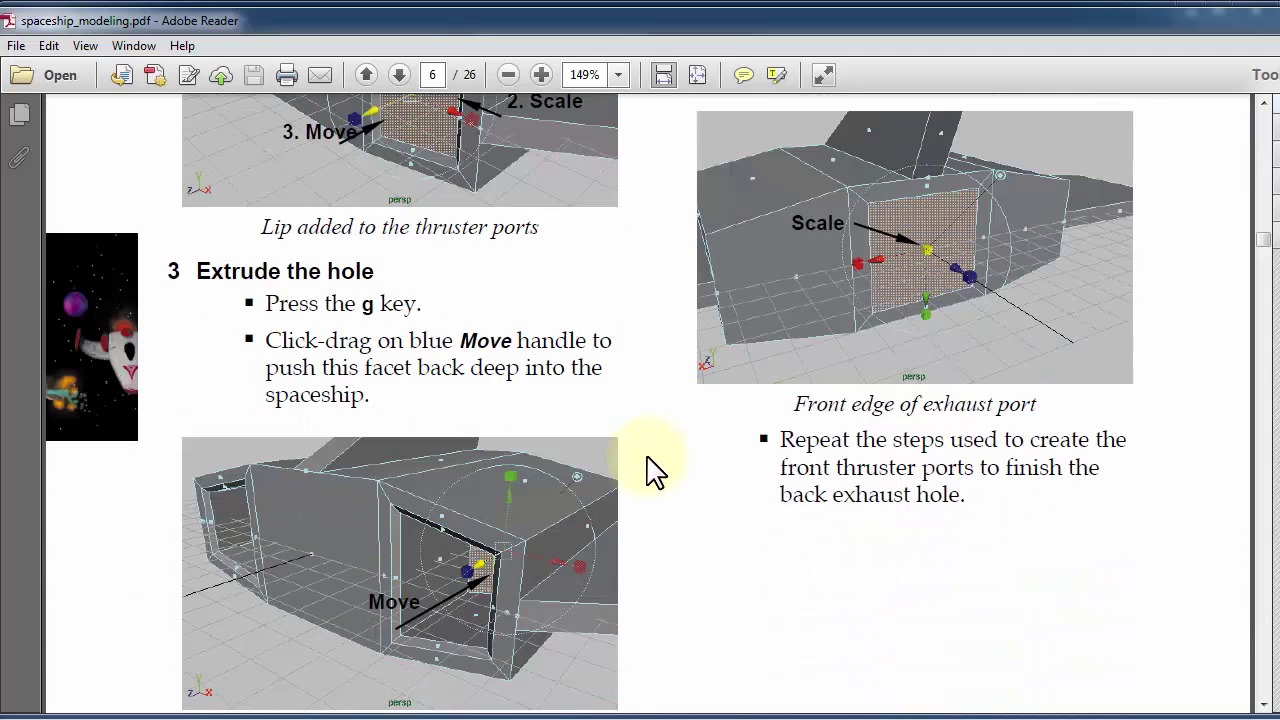
{"action": "scroll", "coordinate": [630, 480], "scroll_direction": "down", "scroll_amount": 18}
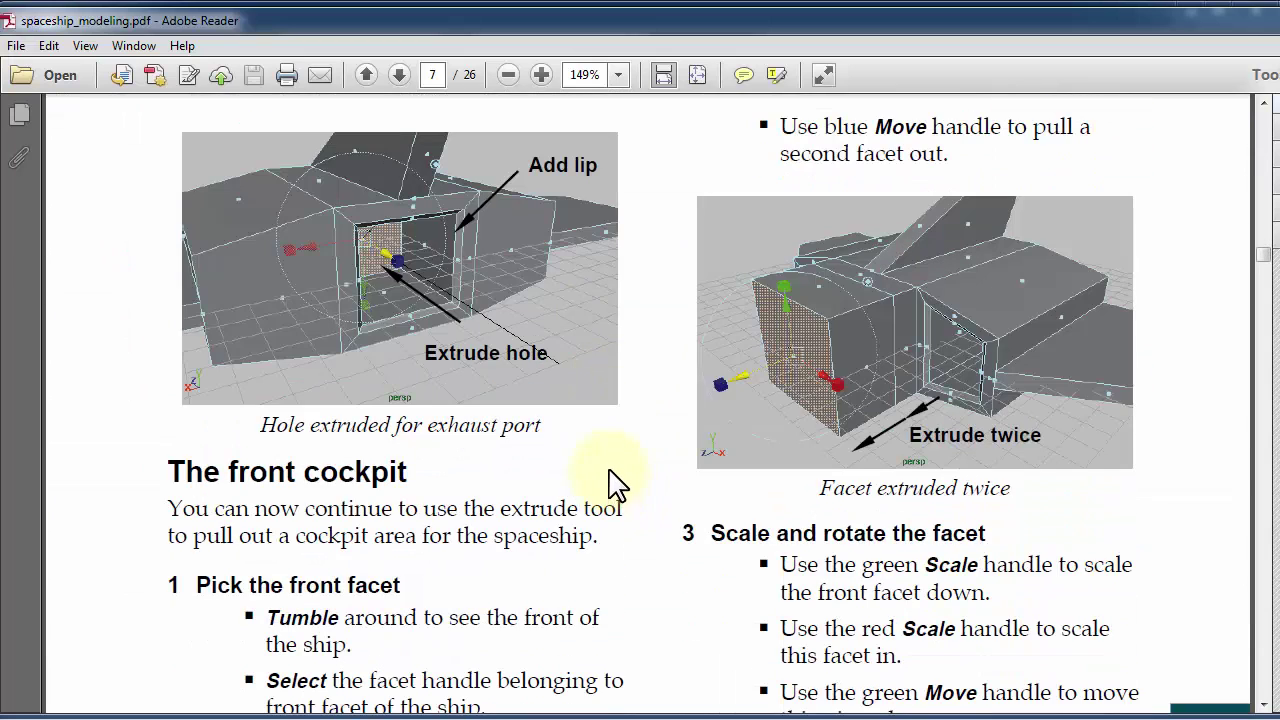
{"action": "scroll", "coordinate": [620, 432], "scroll_direction": "down", "scroll_amount": 2}
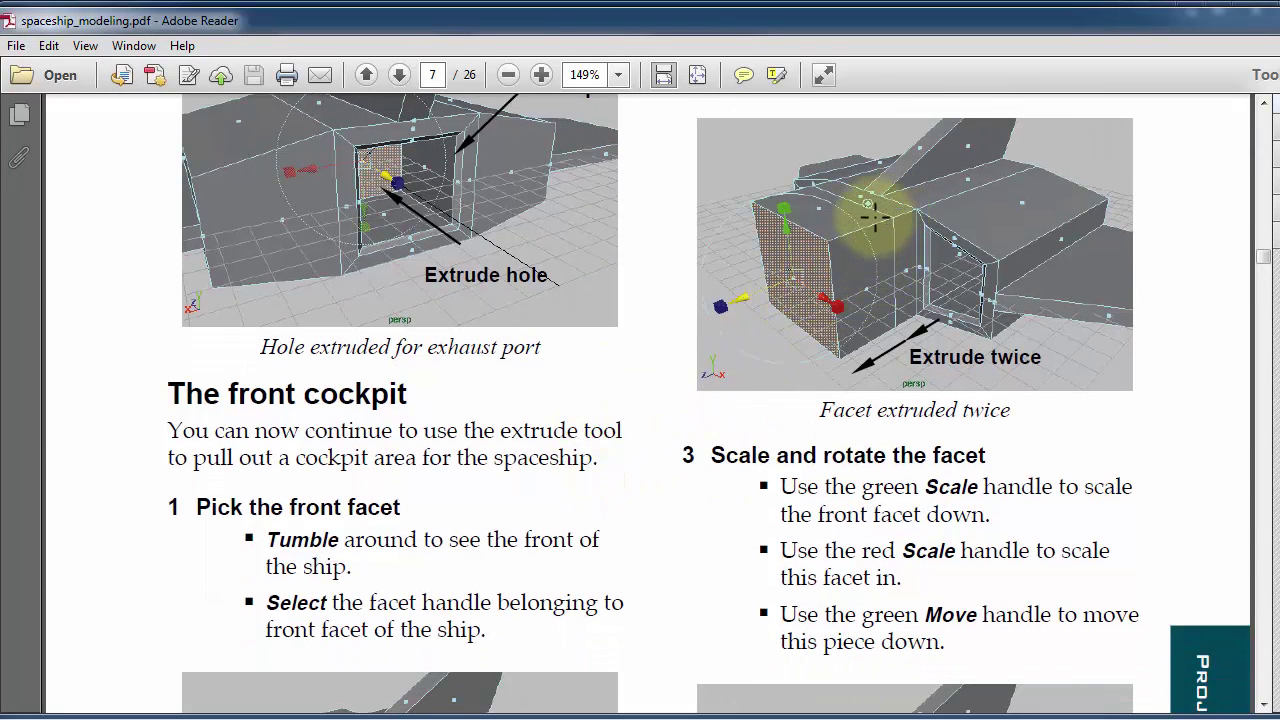
{"action": "scroll", "coordinate": [809, 277], "scroll_direction": "down", "scroll_amount": 5}
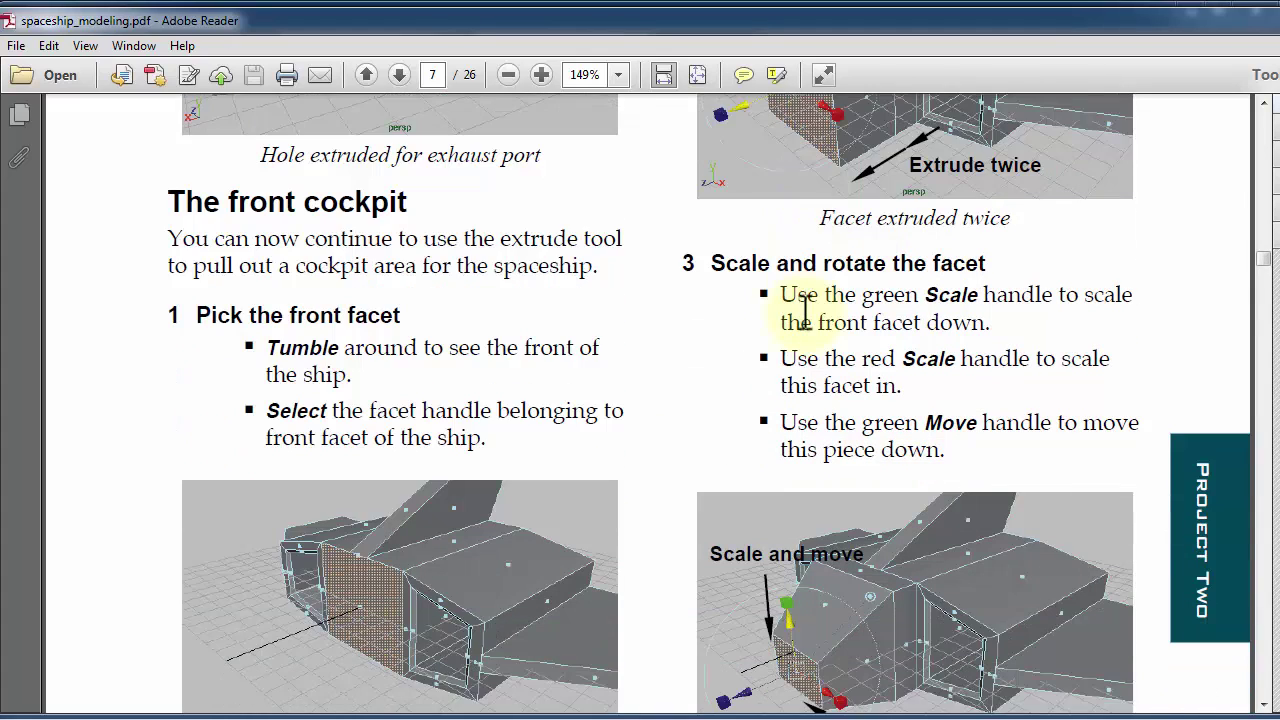
{"action": "scroll", "coordinate": [809, 294], "scroll_direction": "down", "scroll_amount": 5}
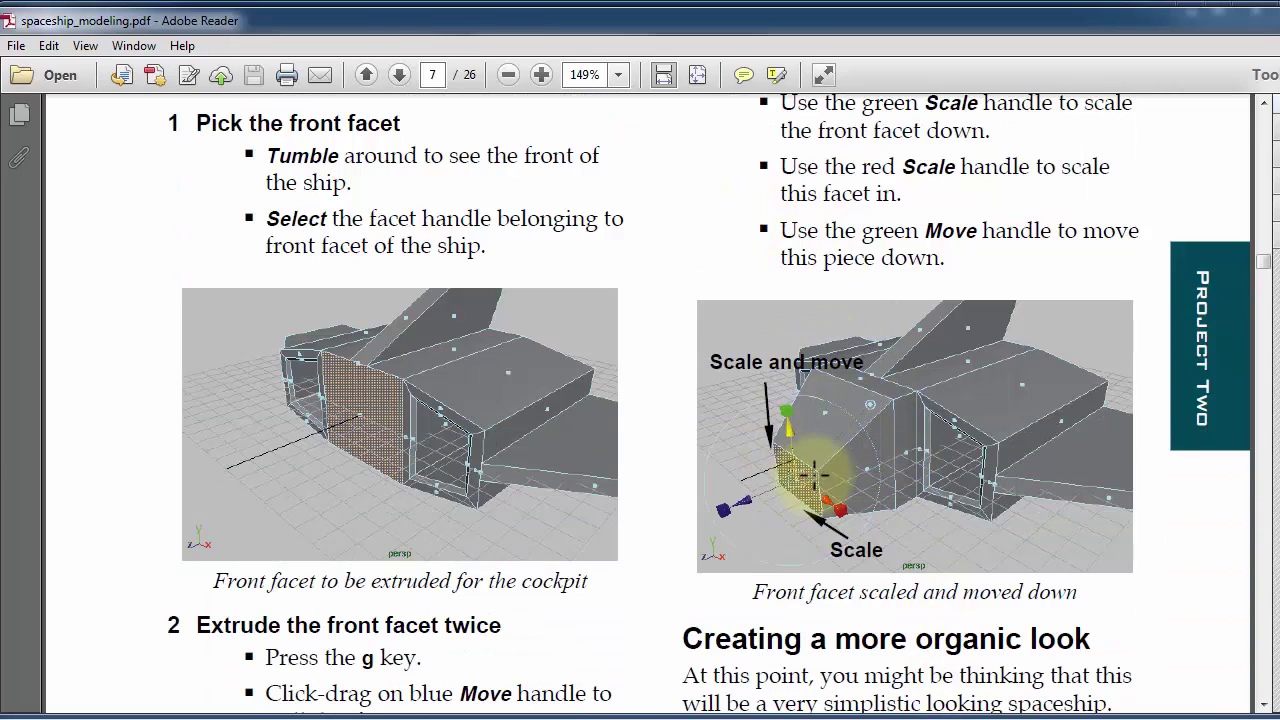
{"action": "scroll", "coordinate": [826, 466], "scroll_direction": "up", "scroll_amount": 20}
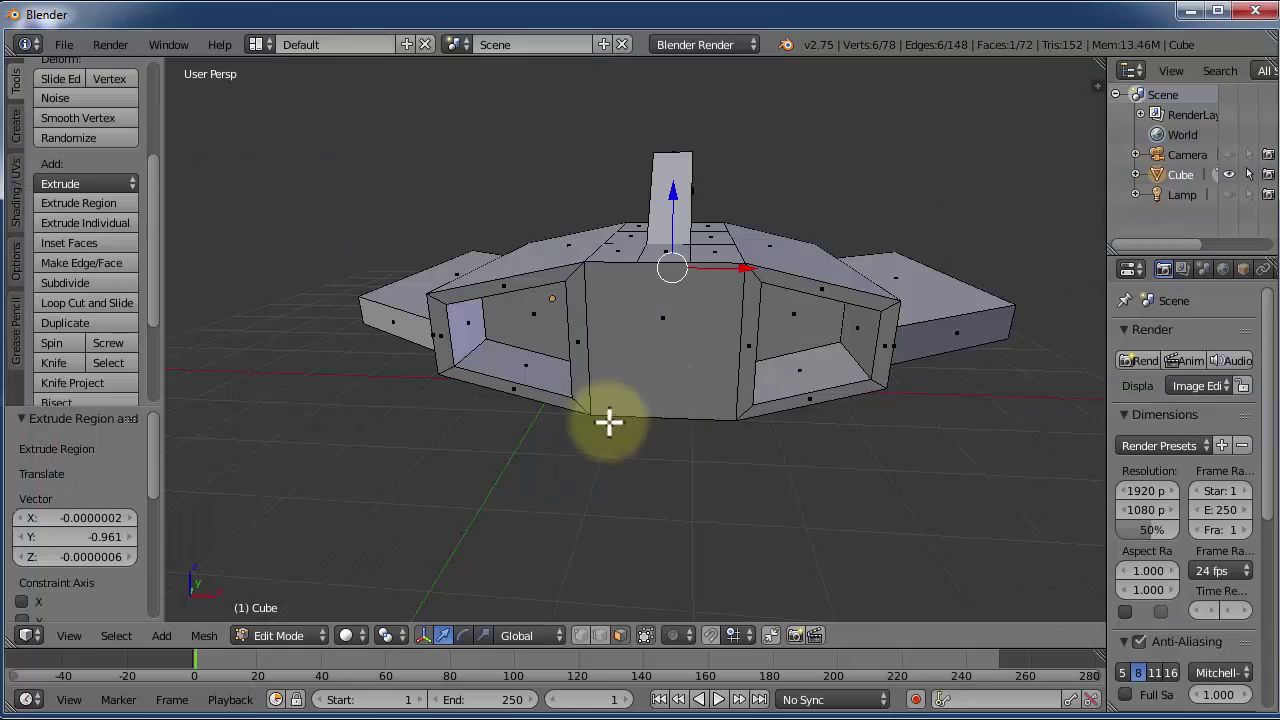
{"action": "middle_click_drag", "start_coordinate": [608, 423], "coordinate": [897, 476]}
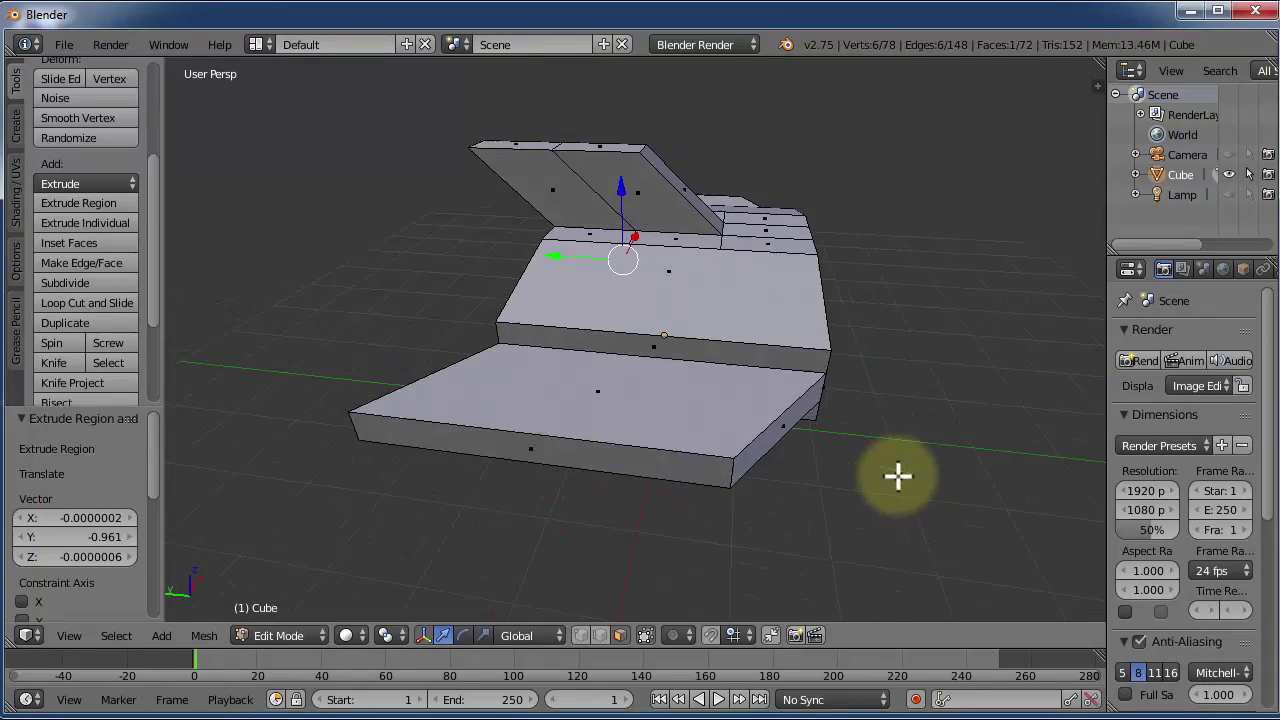
- Select the hull's front face and extrude it by 0.632, then 1.009, along Y
{"action": "middle_click_drag", "start_coordinate": [514, 434], "coordinate": [583, 526]}
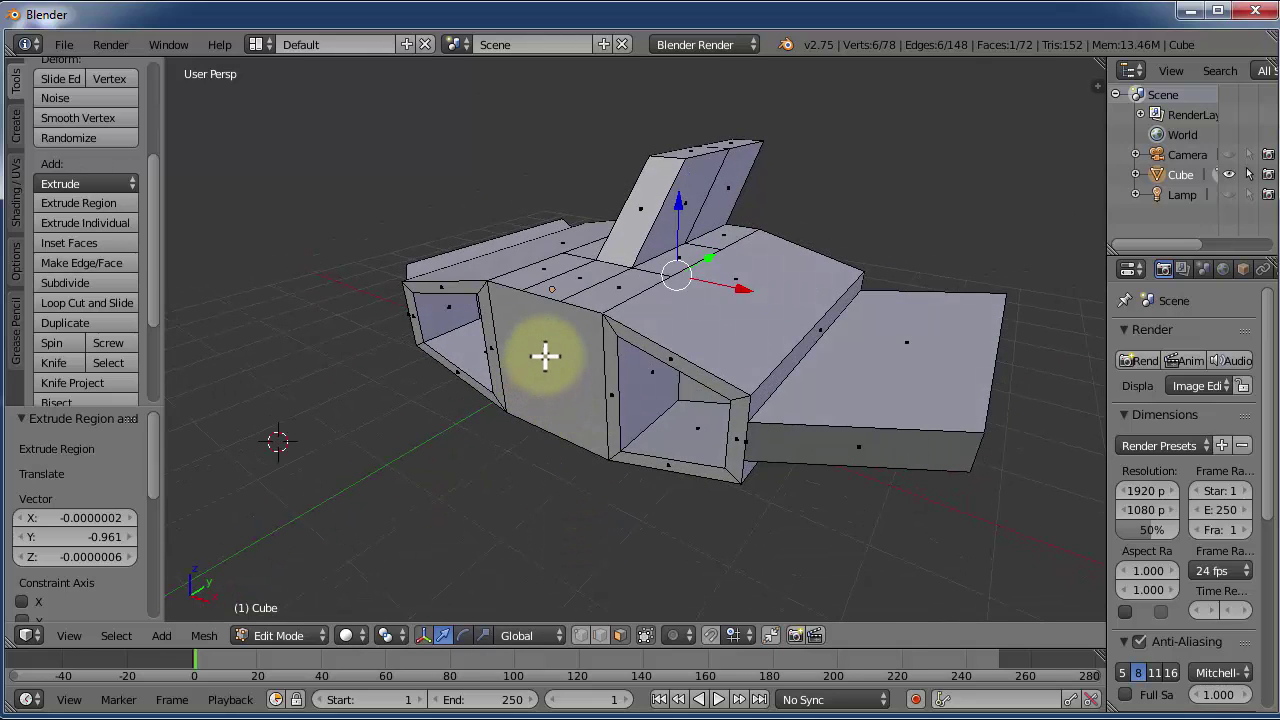
{"action": "right_click", "coordinate": [545, 354]}
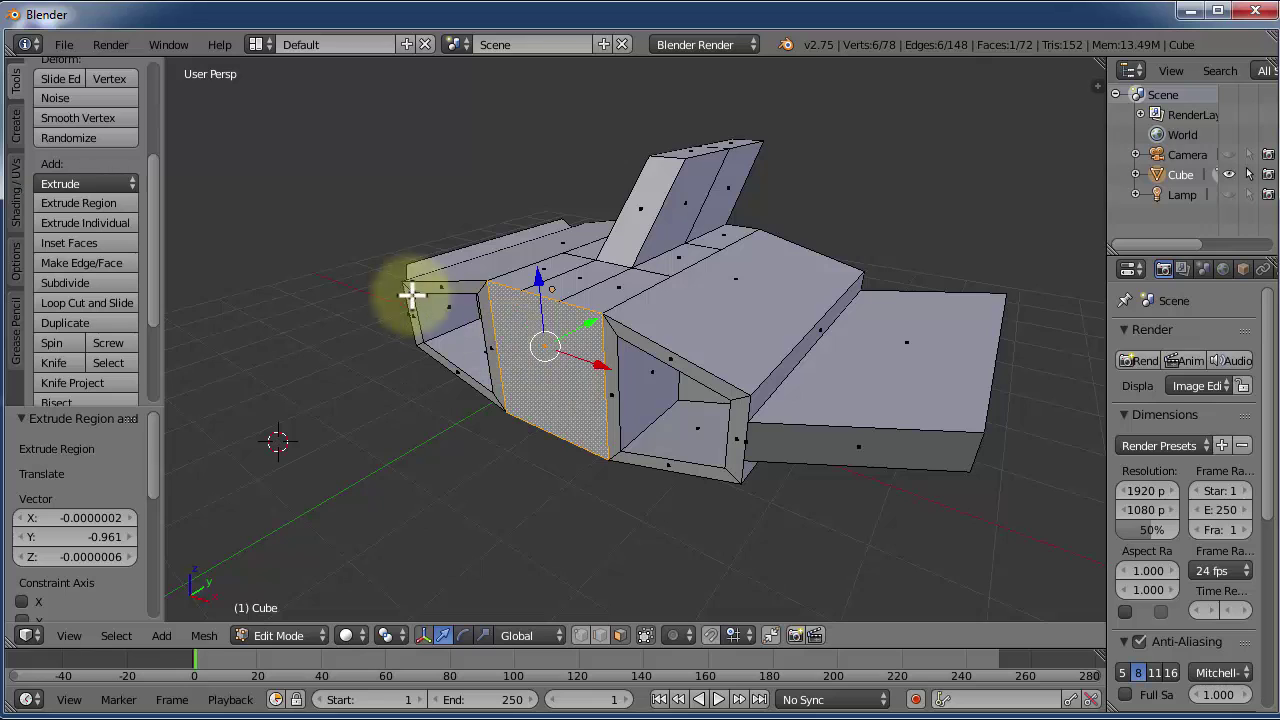
{"action": "key", "text": "e"}
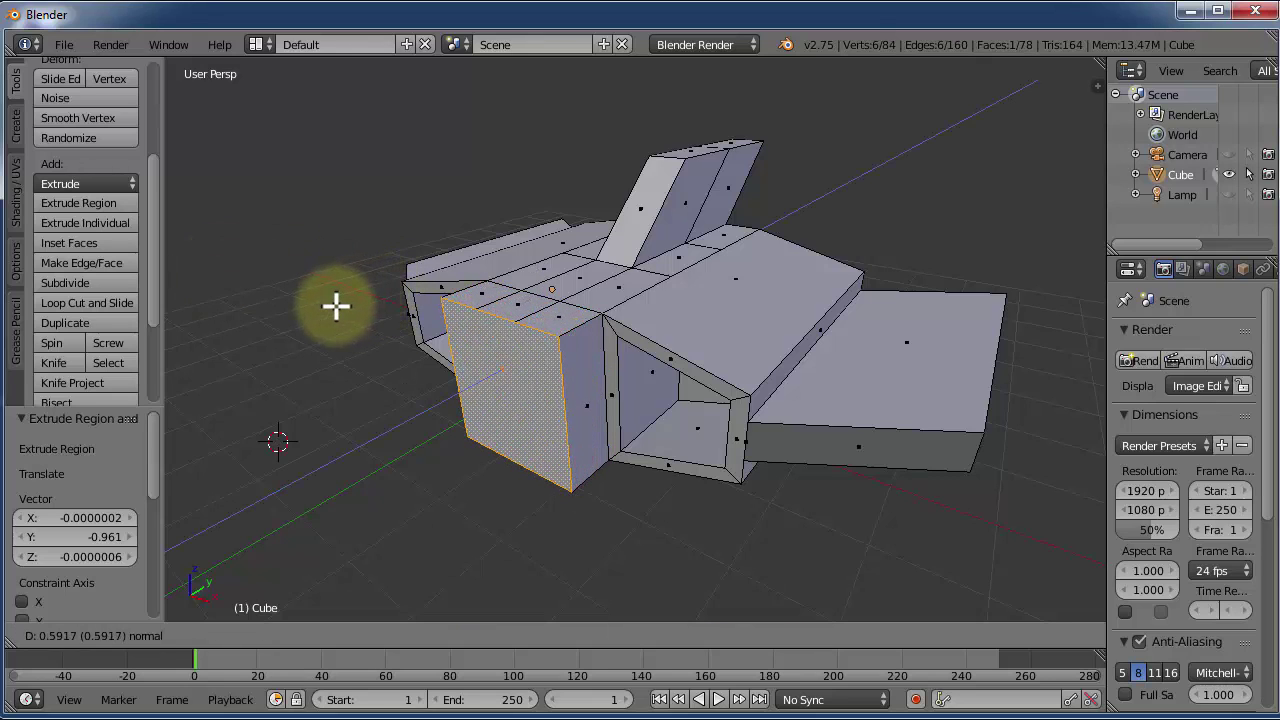
{"action": "left_click", "coordinate": [334, 307]}
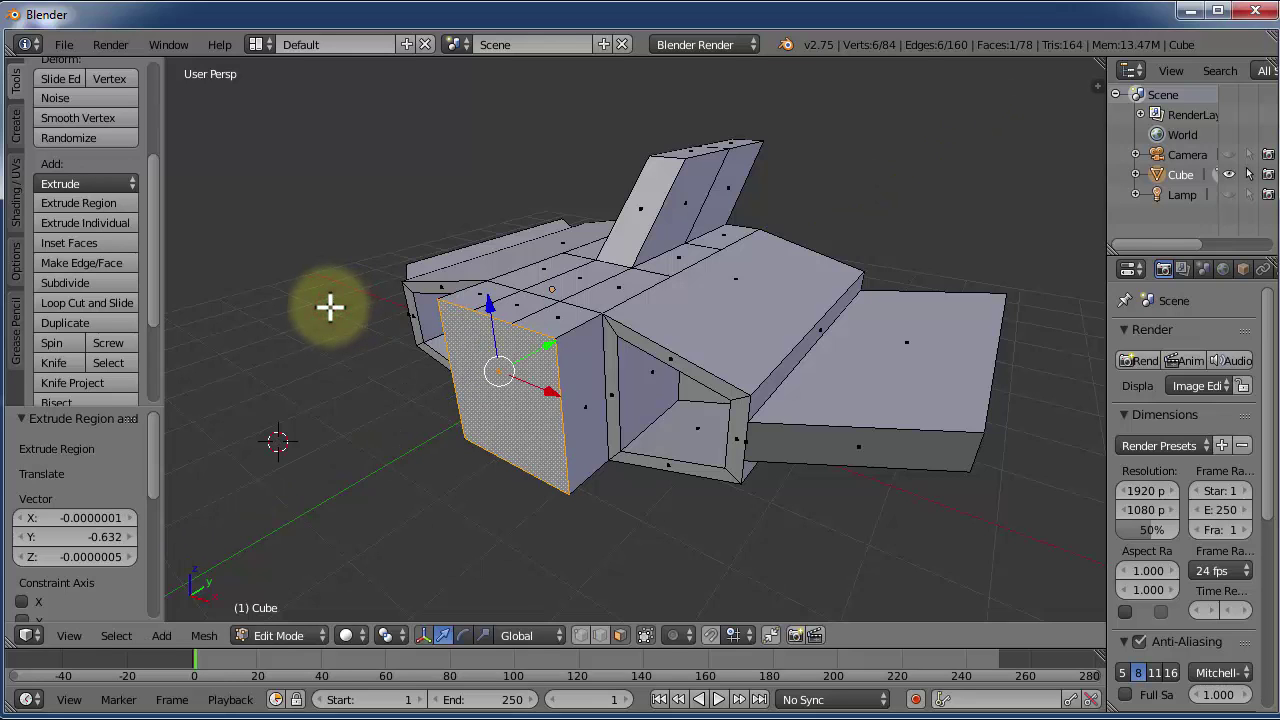
{"action": "key", "text": "e"}
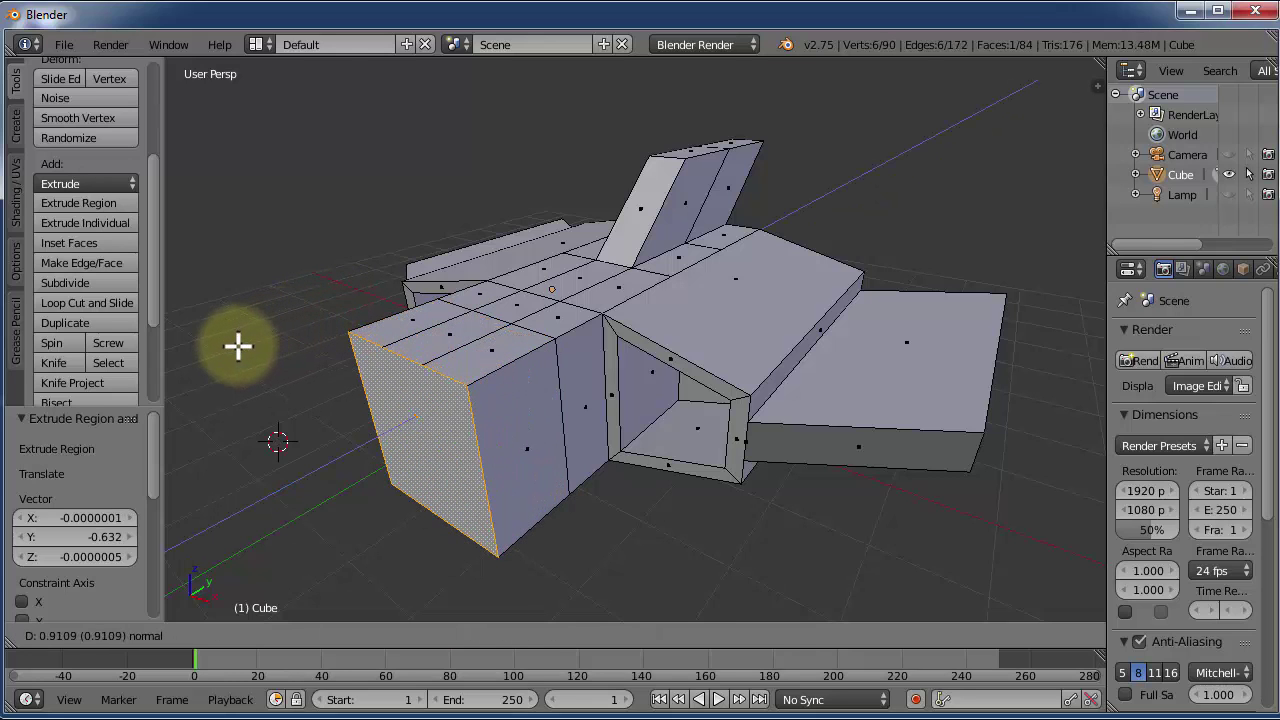
{"action": "left_click", "coordinate": [230, 348]}
{"action": "middle_click_drag", "start_coordinate": [457, 434], "coordinate": [377, 389]}
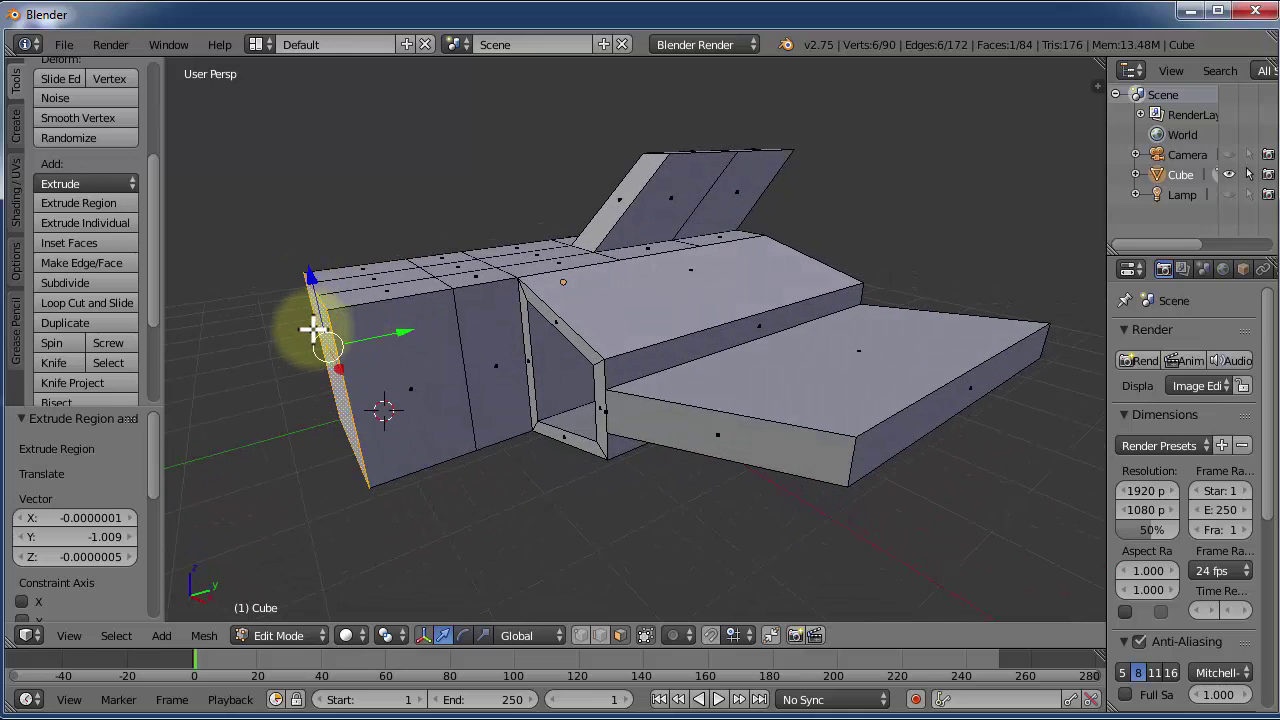
- Scale the nose tip face to 0.45 and lower it to Z -0.131 with a slight Y shift
{"action": "key", "text": "s"}
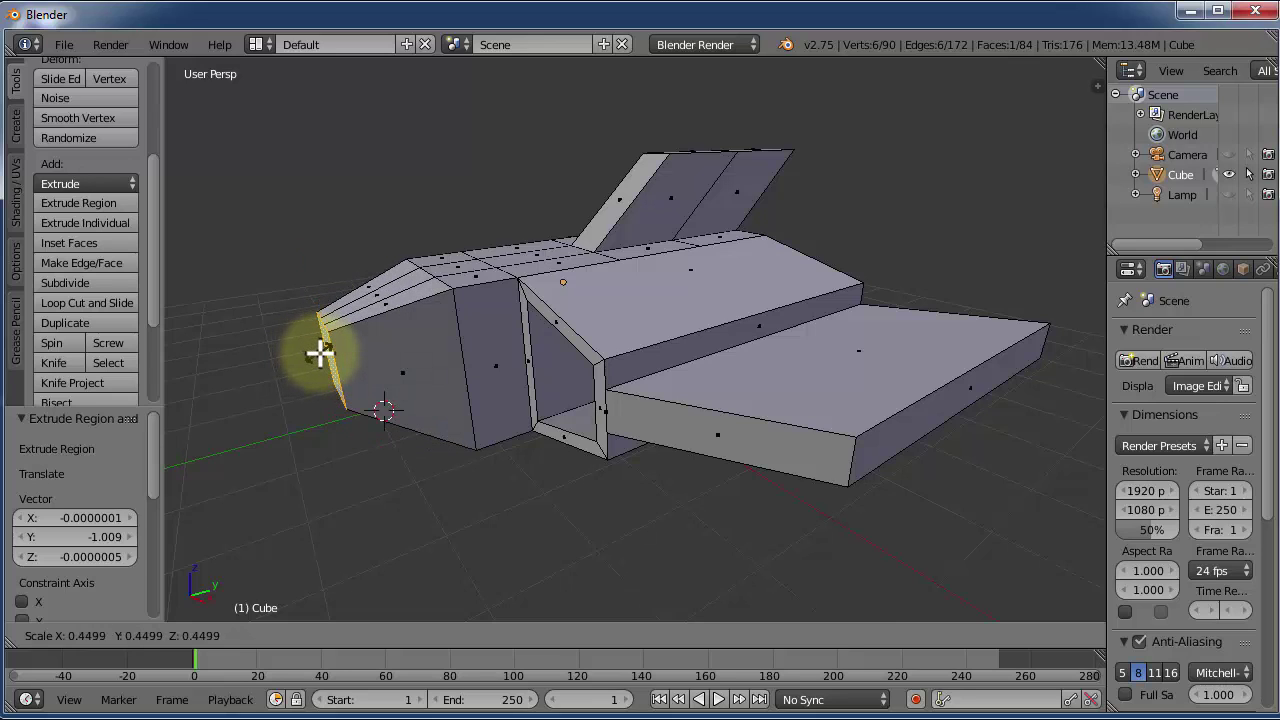
{"action": "left_click", "coordinate": [320, 351]}
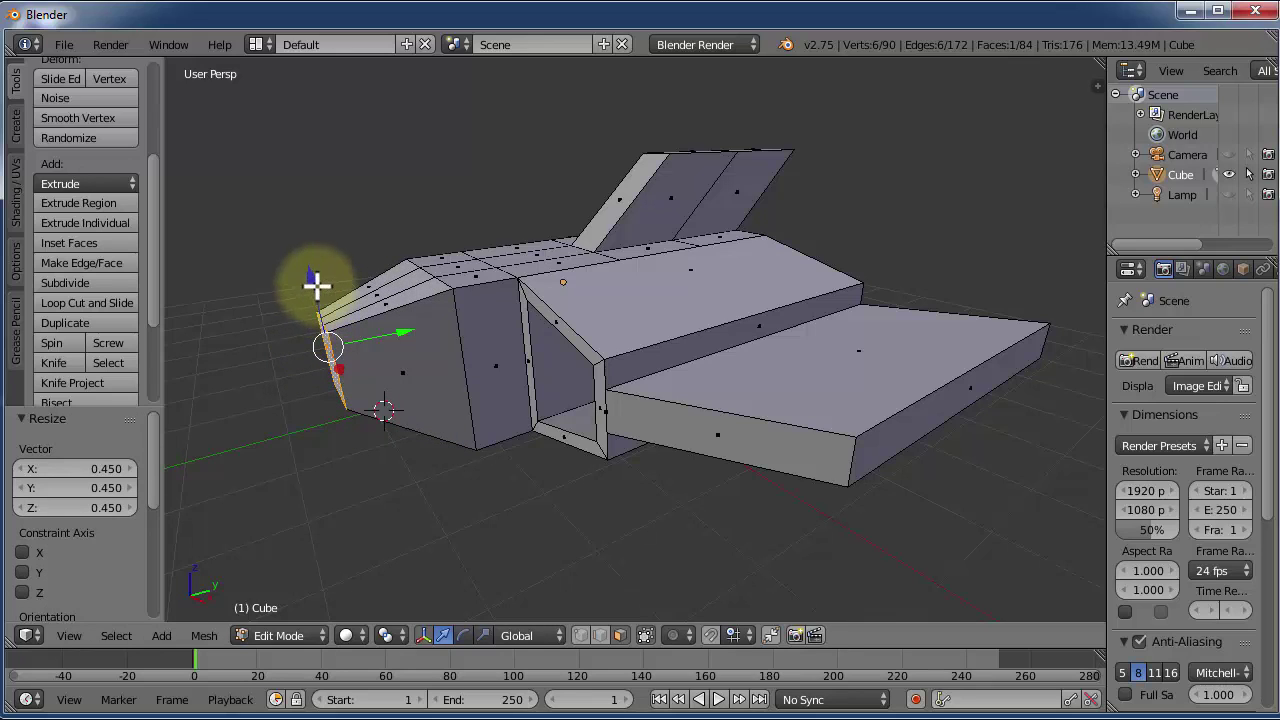
{"action": "left_click_drag", "start_coordinate": [316, 285], "coordinate": [313, 290]}
{"action": "left_click_drag", "start_coordinate": [305, 342], "coordinate": [305, 344]}
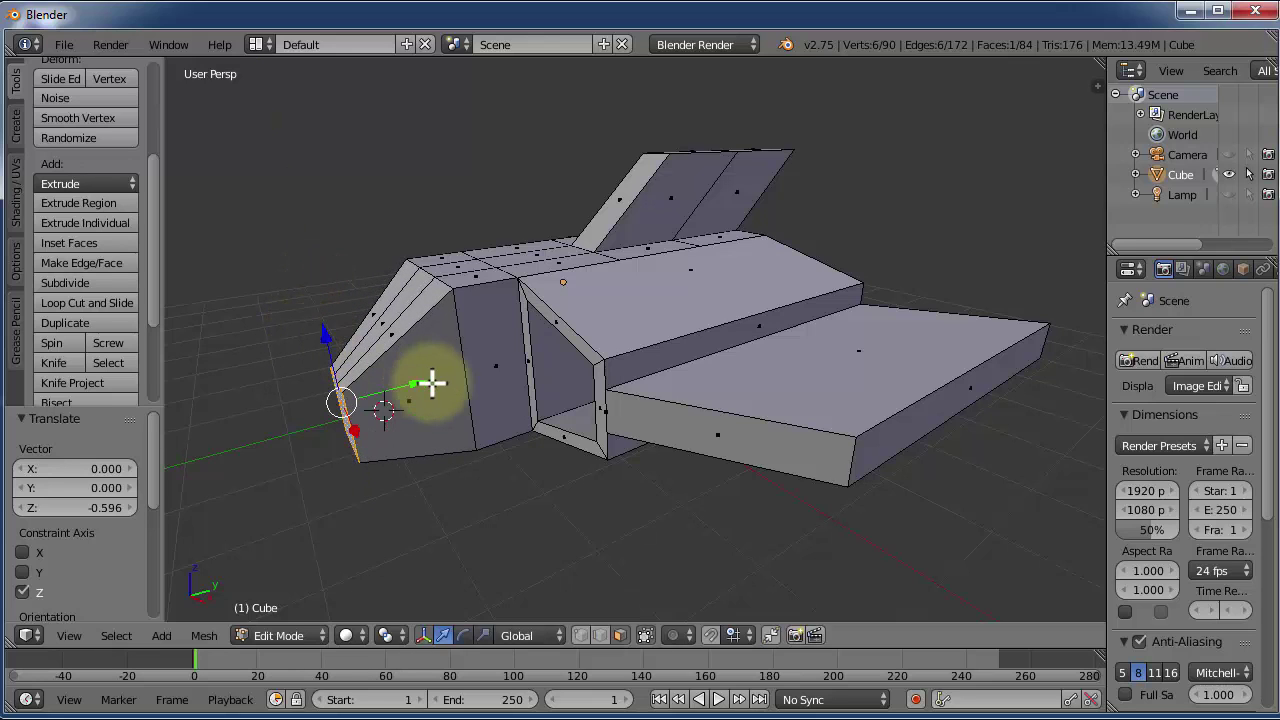
{"action": "left_click_drag", "start_coordinate": [414, 383], "coordinate": [400, 387]}
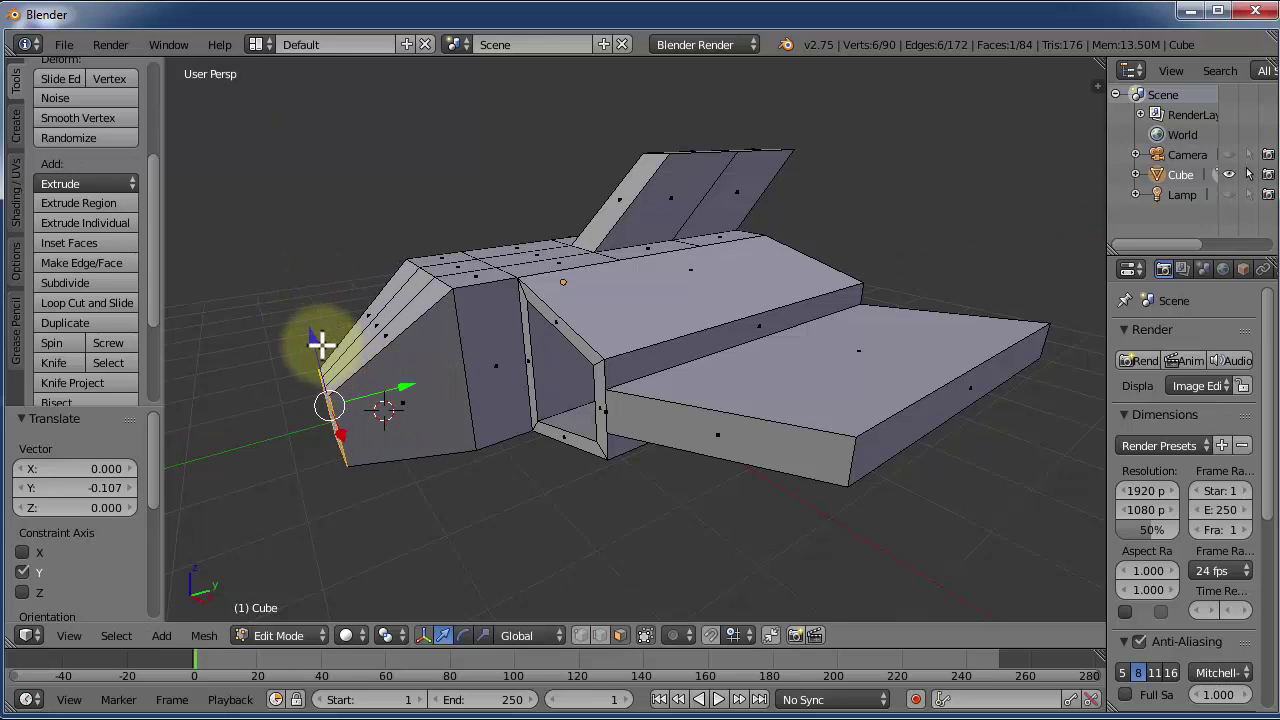
{"action": "left_click_drag", "start_coordinate": [321, 344], "coordinate": [316, 356]}
{"action": "middle_click_drag", "start_coordinate": [383, 383], "coordinate": [314, 302]}
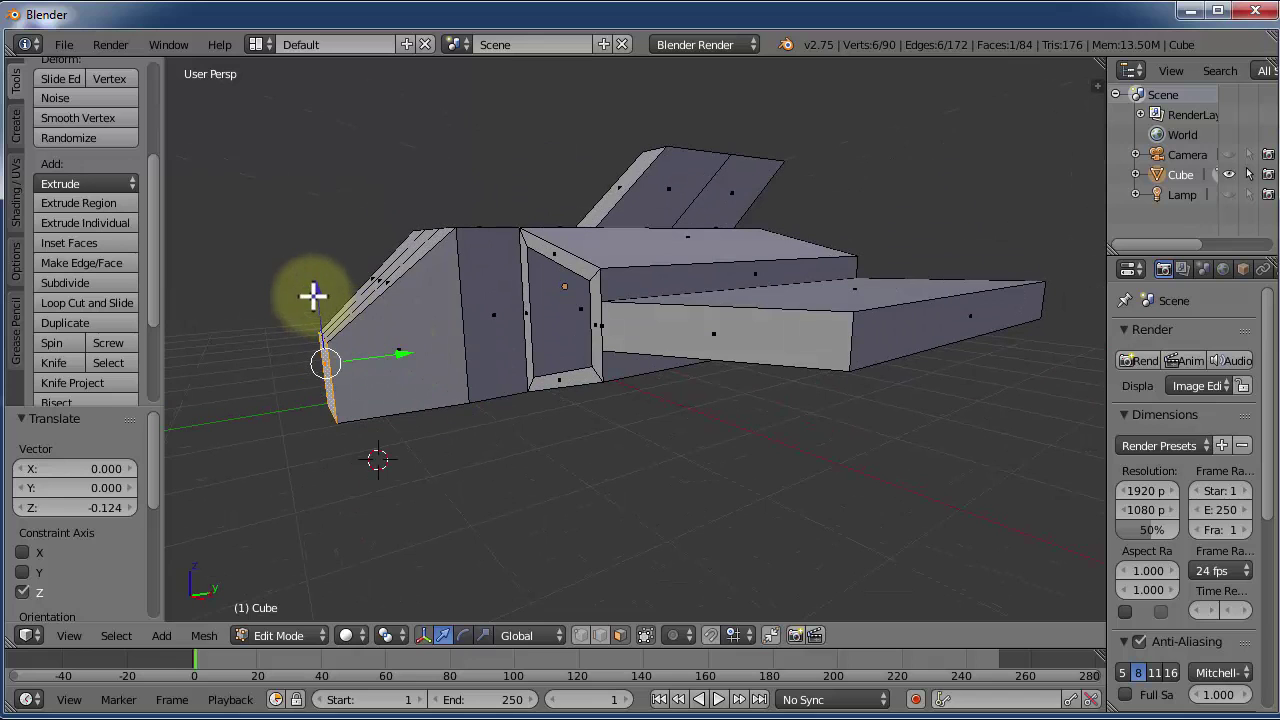
{"action": "left_click_drag", "start_coordinate": [320, 290], "coordinate": [314, 304]}
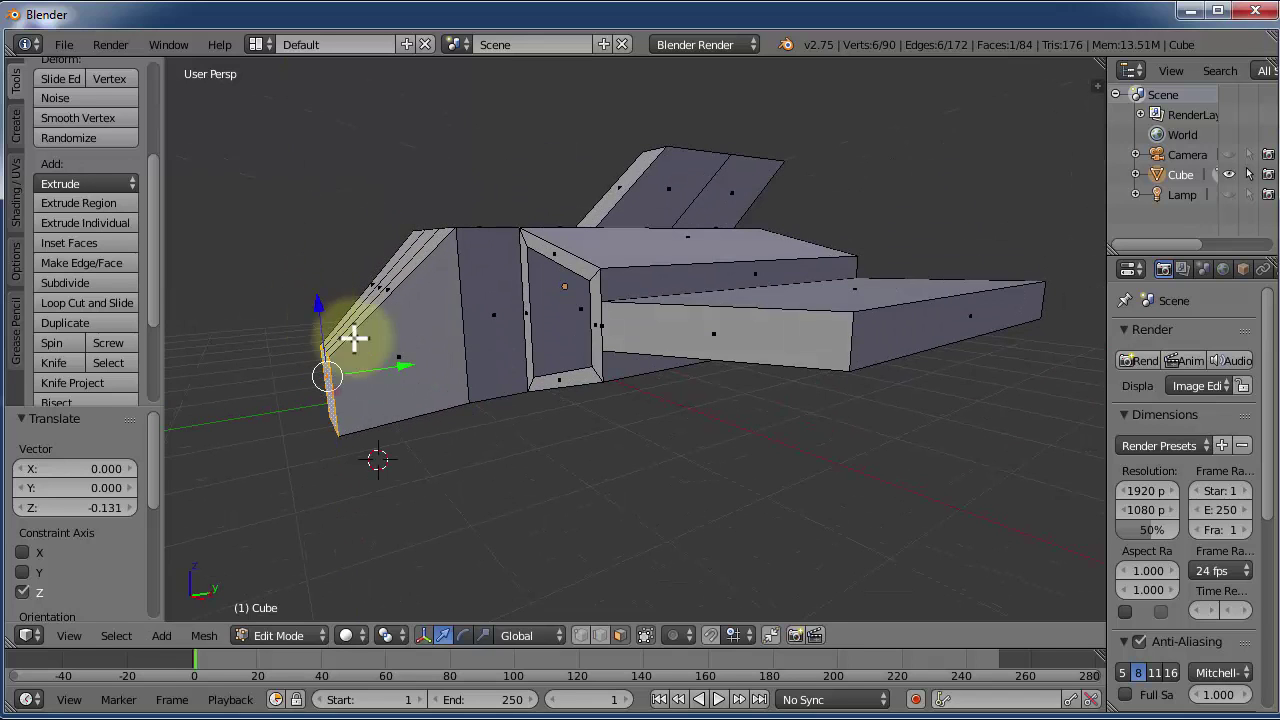
{"action": "middle_click_drag", "start_coordinate": [354, 334], "coordinate": [533, 373]}
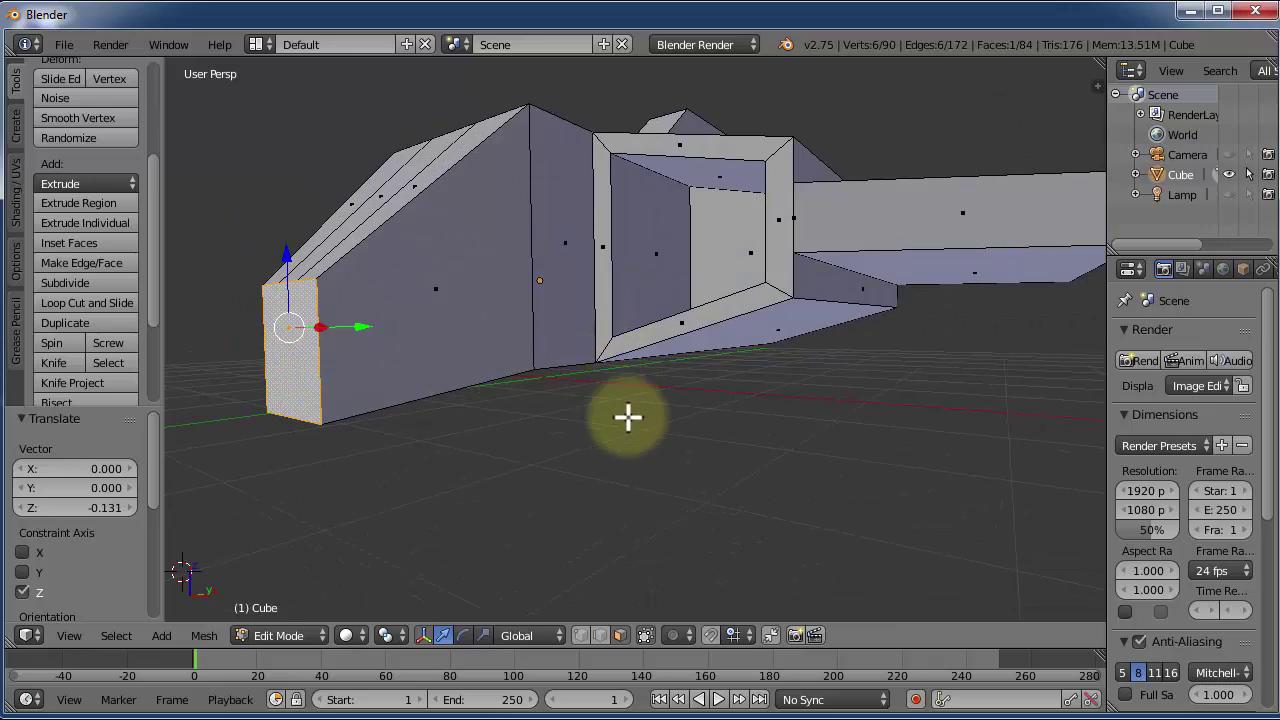
{"action": "mouse_move", "coordinate": [626, 420]}
{"action": "middle_mouse_down"}
{"action": "mouse_move", "coordinate": [774, 414]}
{"action": "mouse_move", "coordinate": [640, 449]}
{"action": "mouse_move", "coordinate": [630, 435]}
{"action": "middle_mouse_up"}
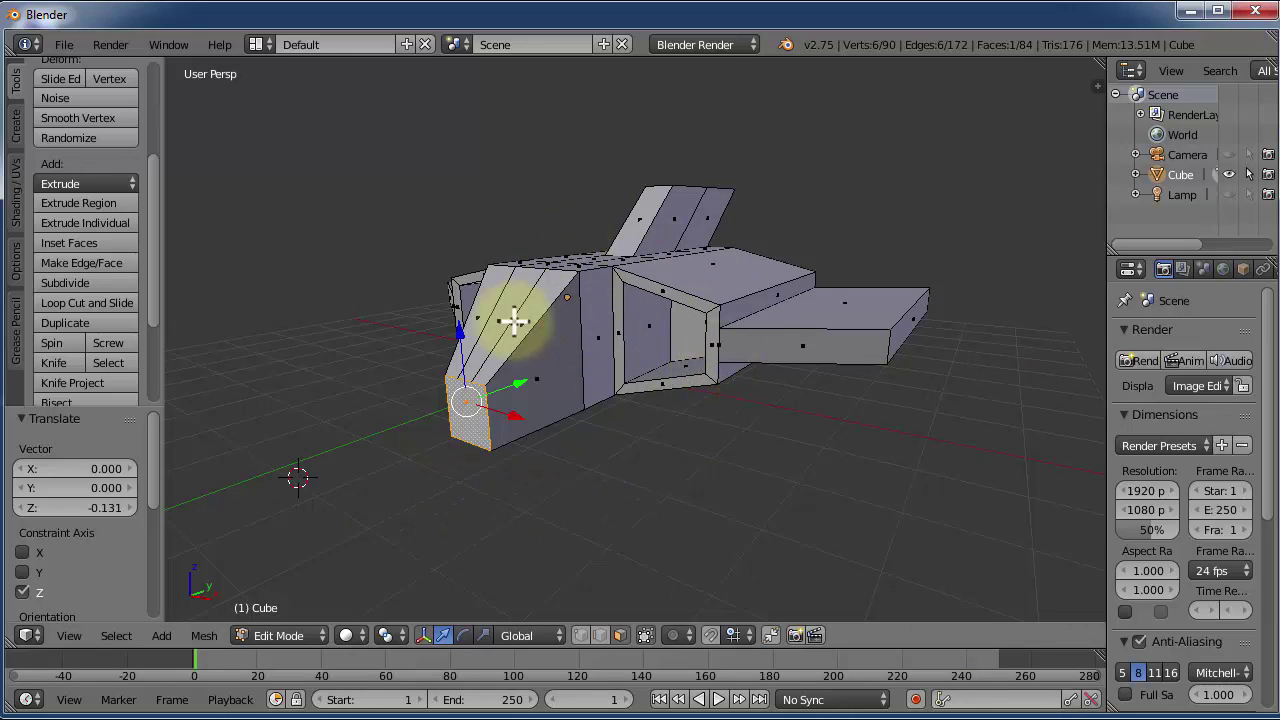
- Choose File > Save, opening the file browser on the Unity project's Assets folder
{"action": "left_click", "coordinate": [62, 48]}
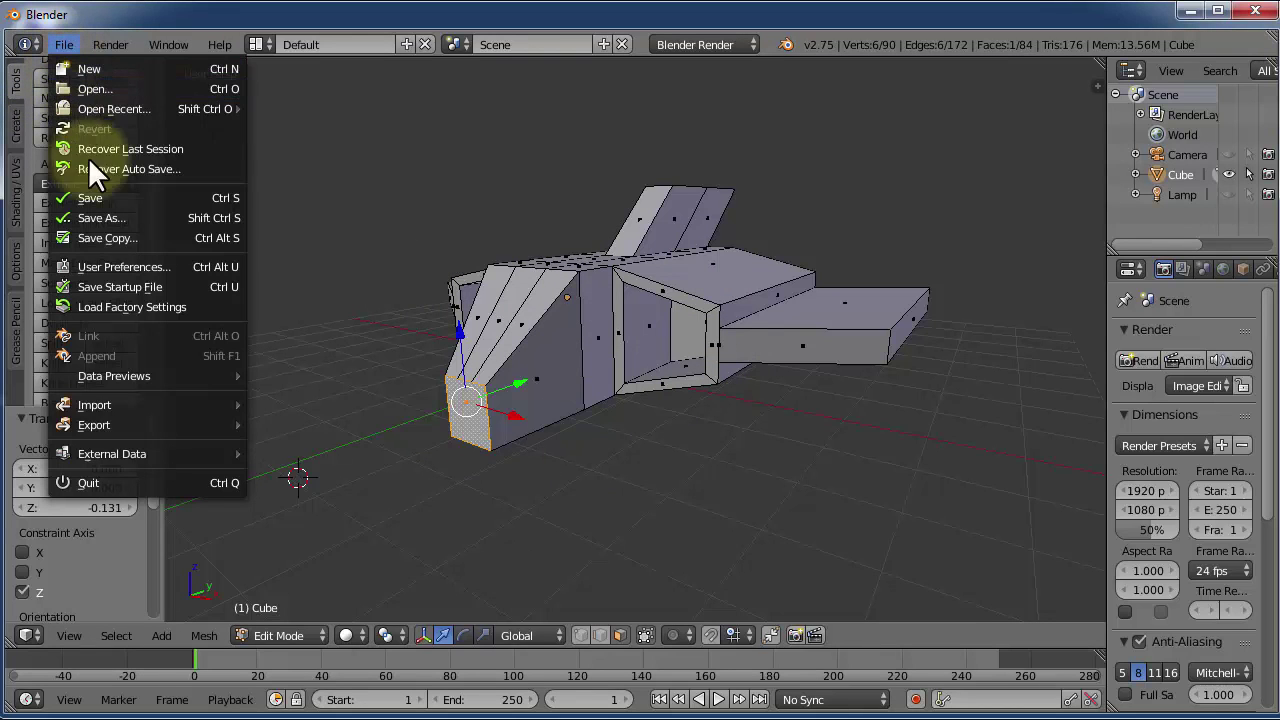
{"action": "left_click", "coordinate": [97, 196]}
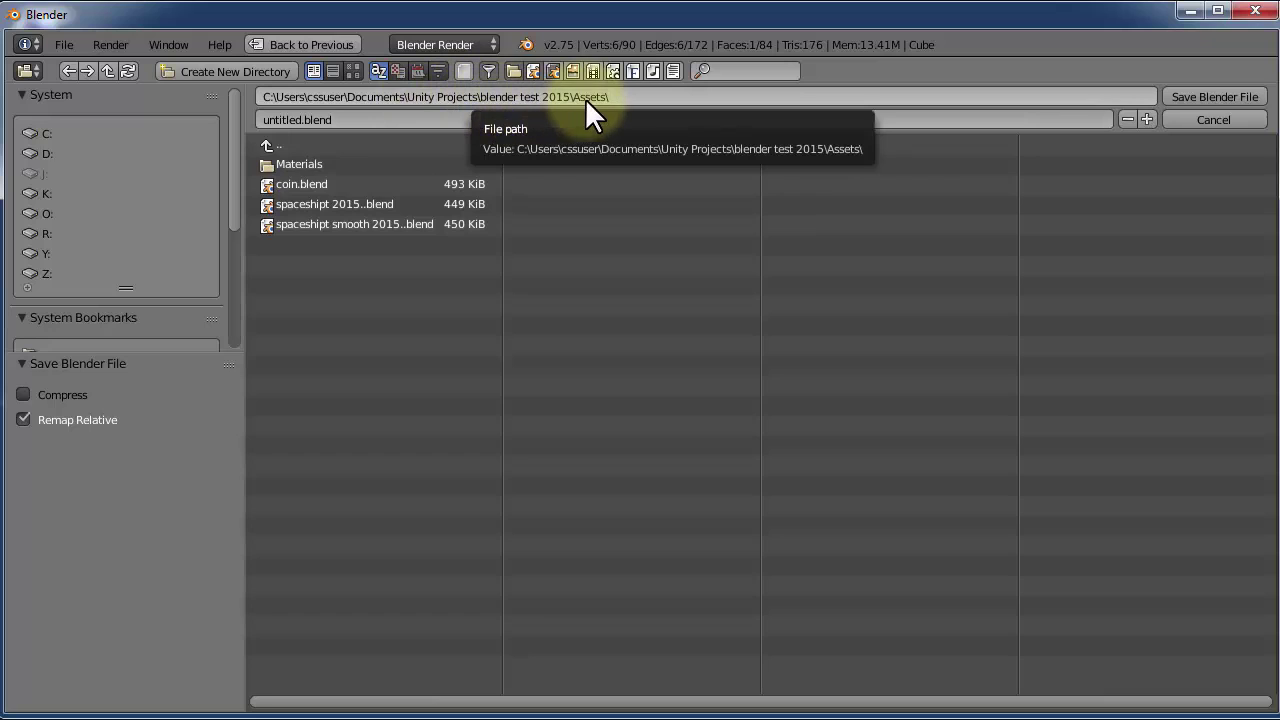
- Rename the file from untitled to spaceship_record.blend, fix the doubled extension, and save it
{"action": "left_click", "coordinate": [342, 120]}
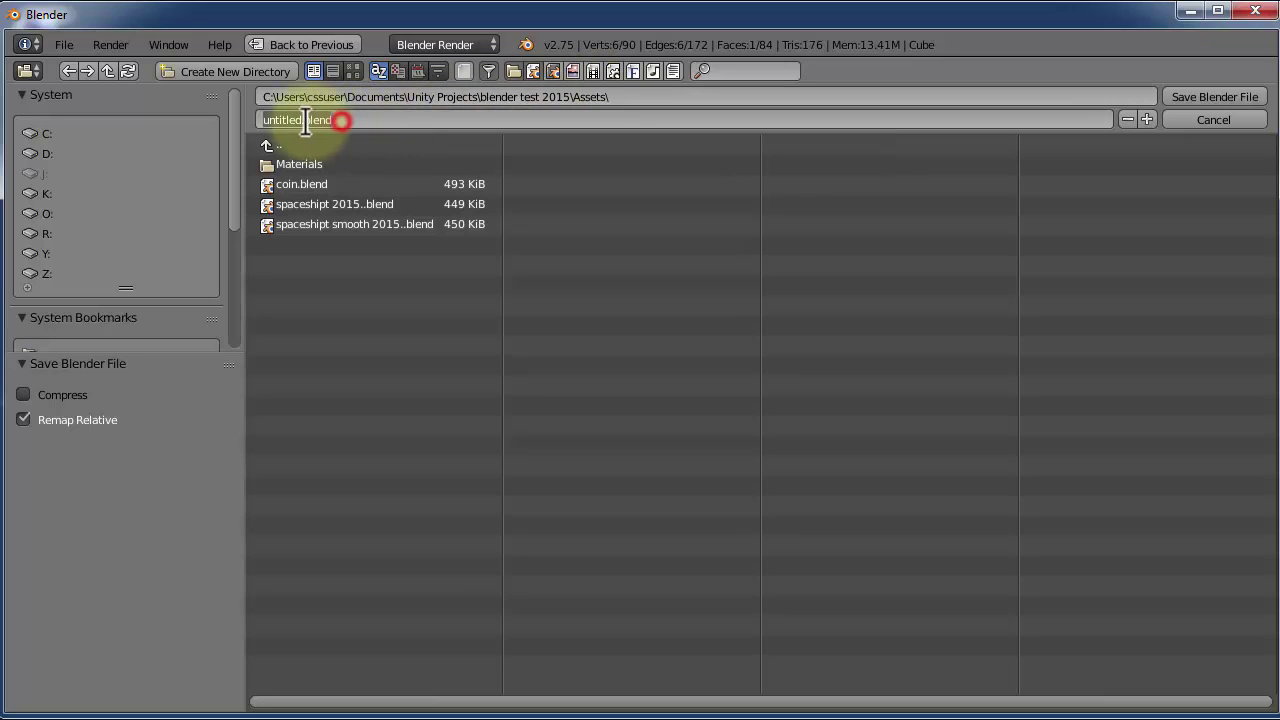
{"action": "left_click", "coordinate": [302, 120]}
{"action": "left_click_drag", "start_coordinate": [302, 120], "coordinate": [213, 119]}
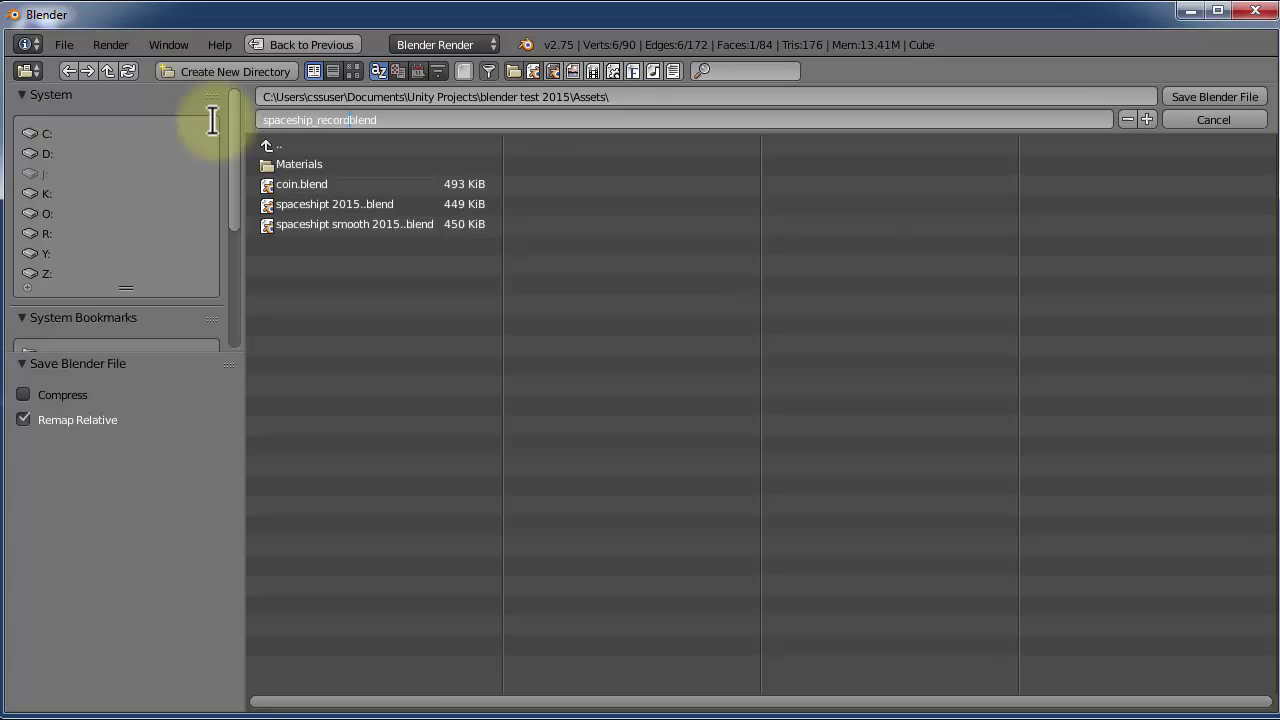
{"action": "left_click", "coordinate": [352, 150]}
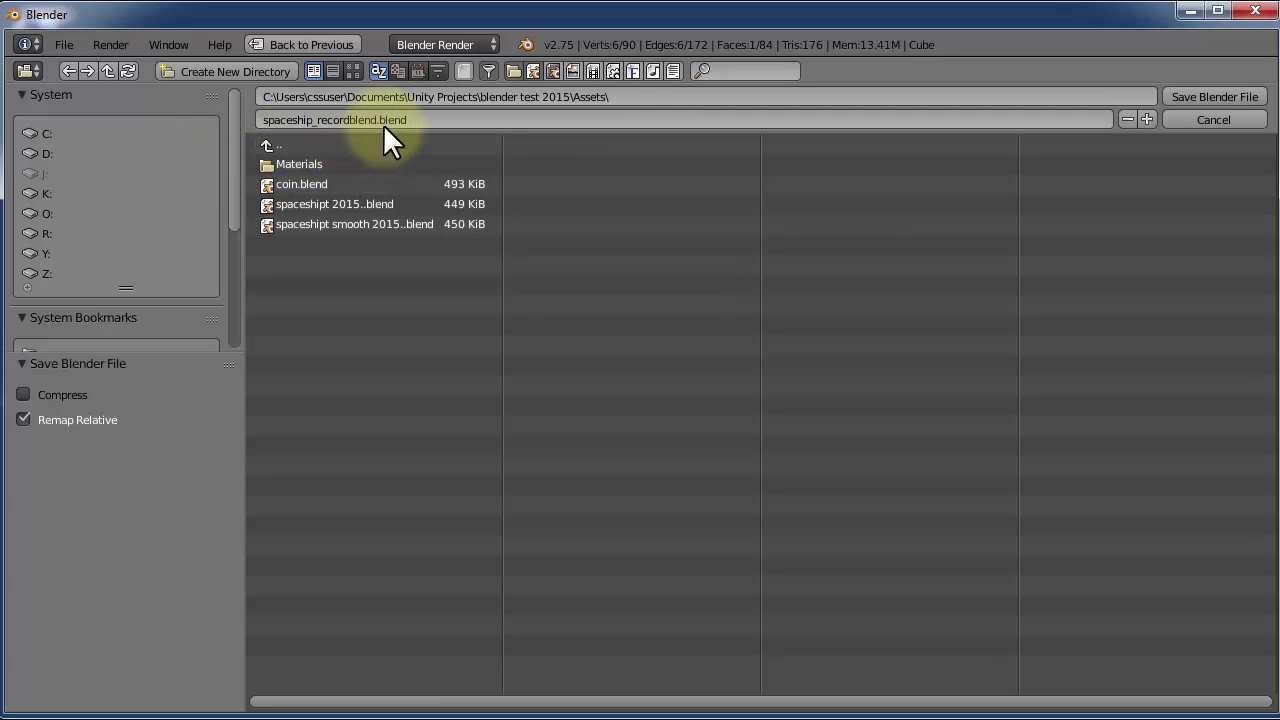
{"action": "left_click", "coordinate": [372, 118]}
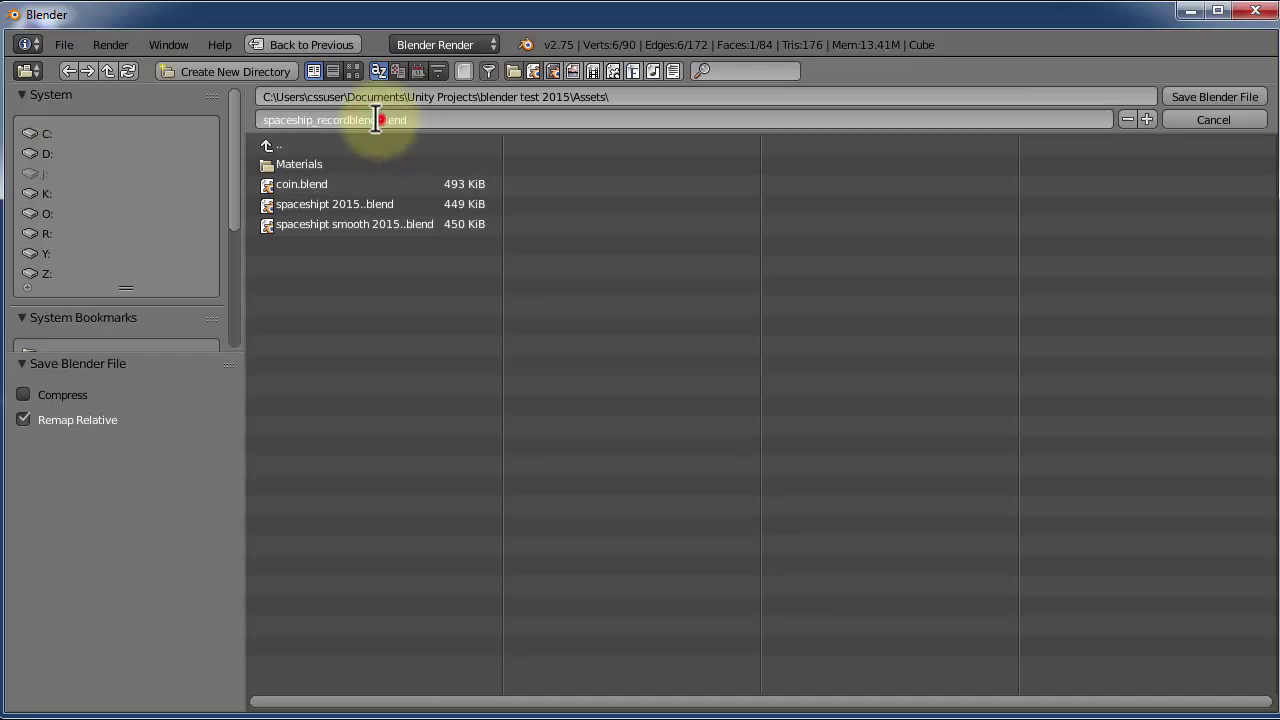
{"action": "left_click", "coordinate": [380, 120]}
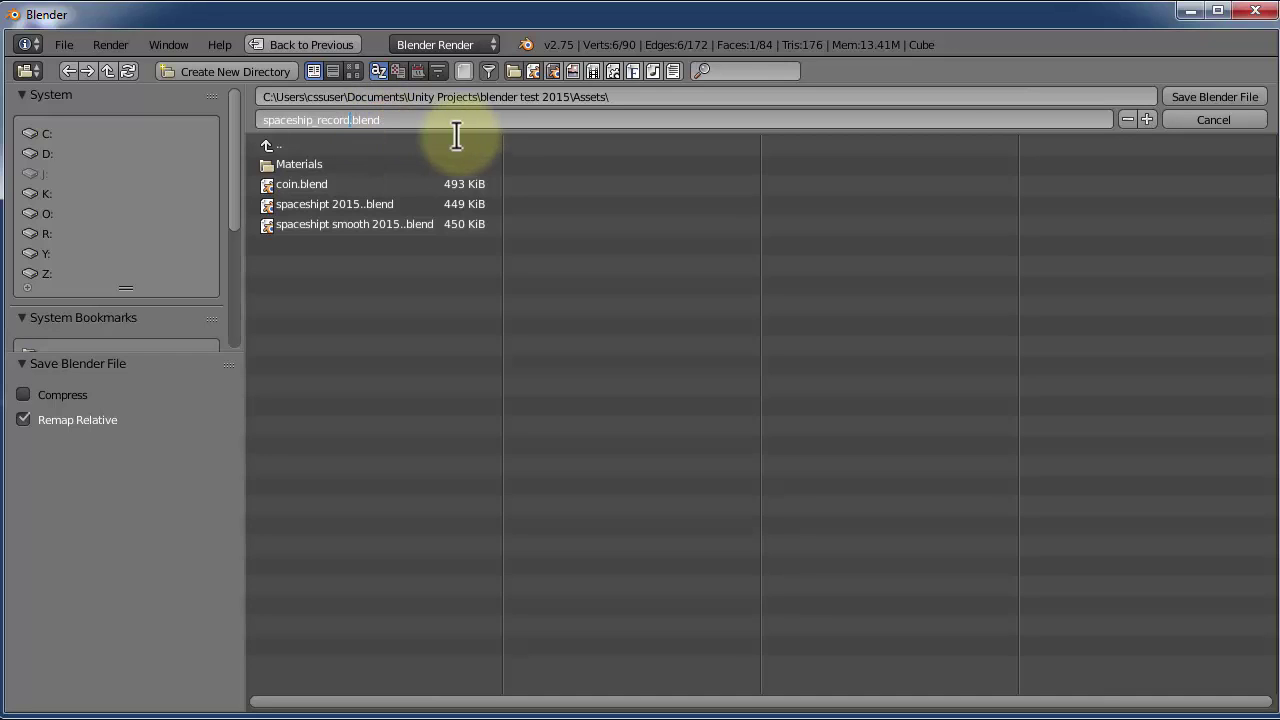
{"action": "left_click", "coordinate": [1203, 97]}
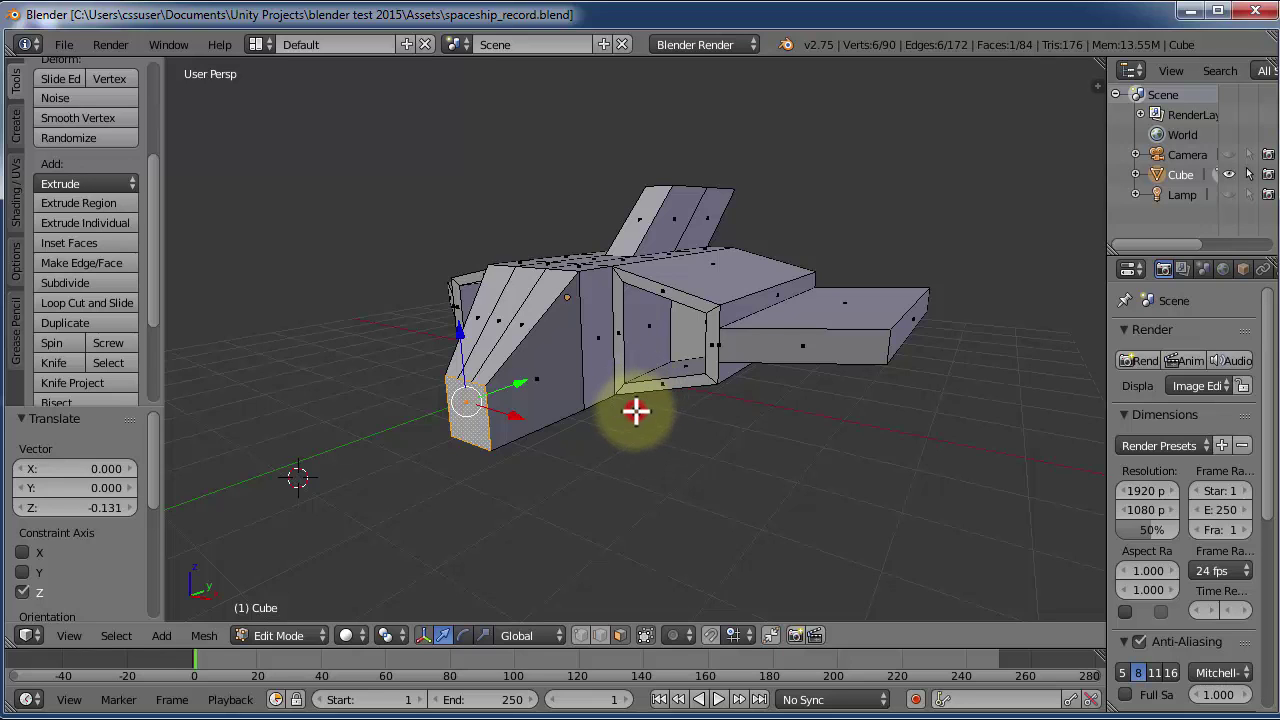
- Select the thin vertical face beside the port, begin a Z move, then cancel it
{"action": "right_click", "coordinate": [617, 355]}
{"action": "key", "text": "g"}
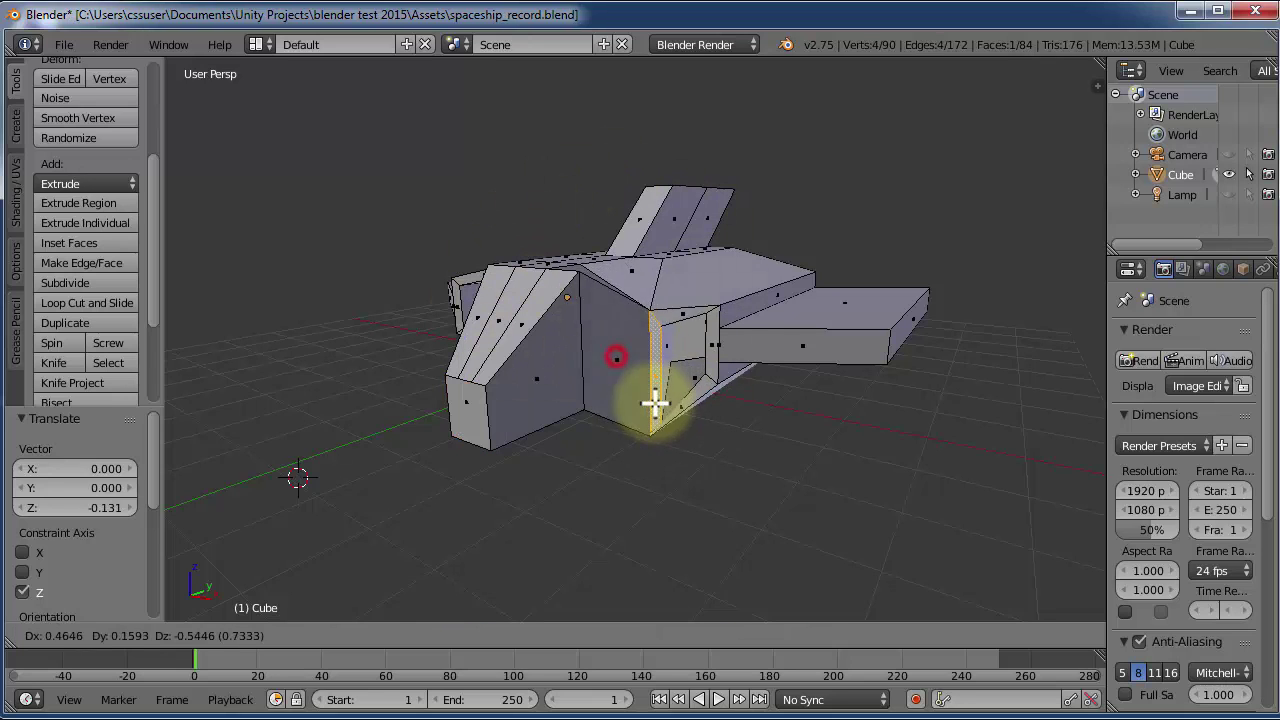
{"action": "key", "text": "z"}
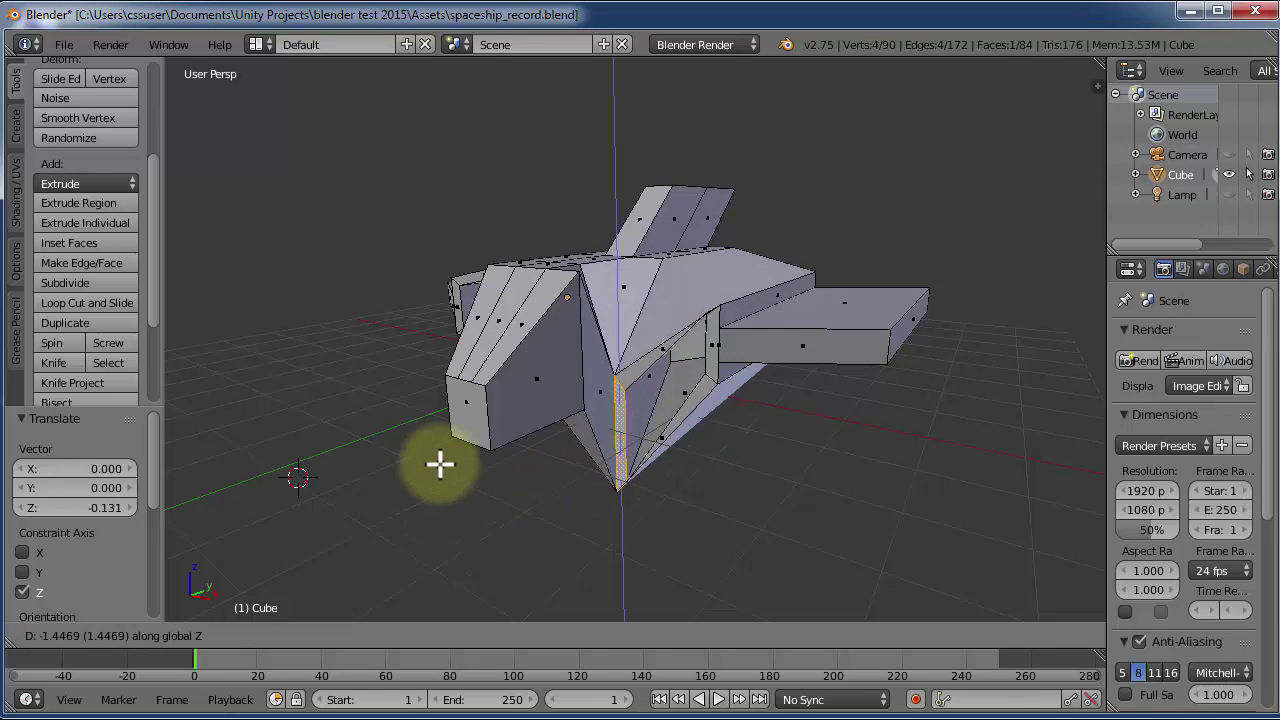
{"action": "key", "text": "Escape"}
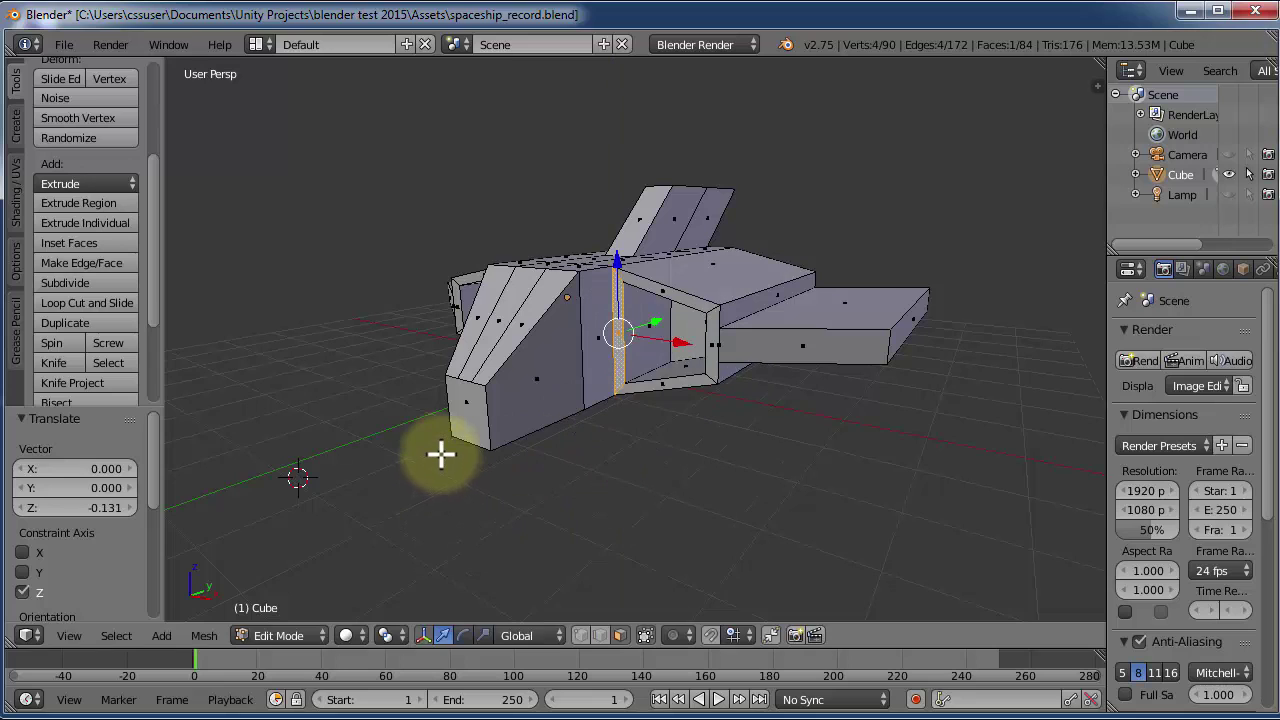
- Return to Object Mode and move the whole ship -0.396 along the Y axis
{"action": "left_click", "coordinate": [260, 628]}
{"action": "left_click", "coordinate": [262, 612]}
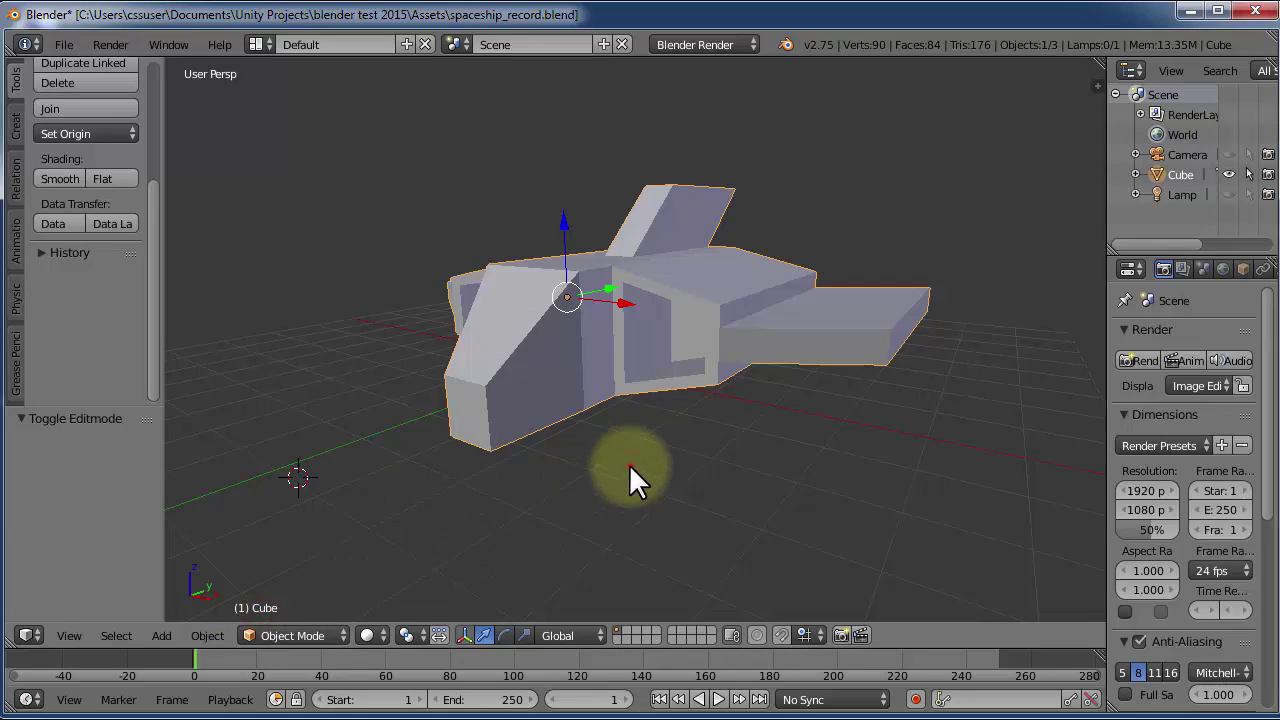
{"action": "key", "text": "g"}
{"action": "key", "text": "y"}
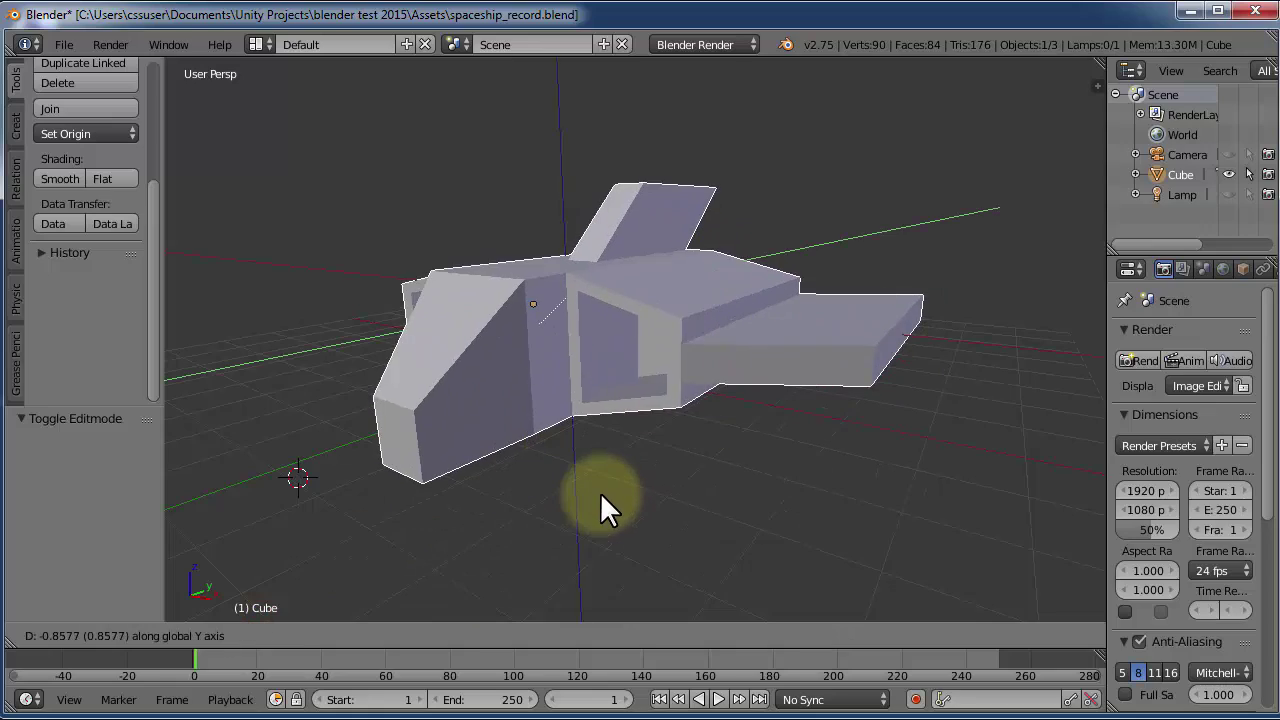
{"action": "left_click", "coordinate": [615, 470]}
- Orbit around the spaceship from several angles, then drag the Properties border left to widen it
{"action": "middle_click_drag", "start_coordinate": [606, 461], "coordinate": [532, 560]}
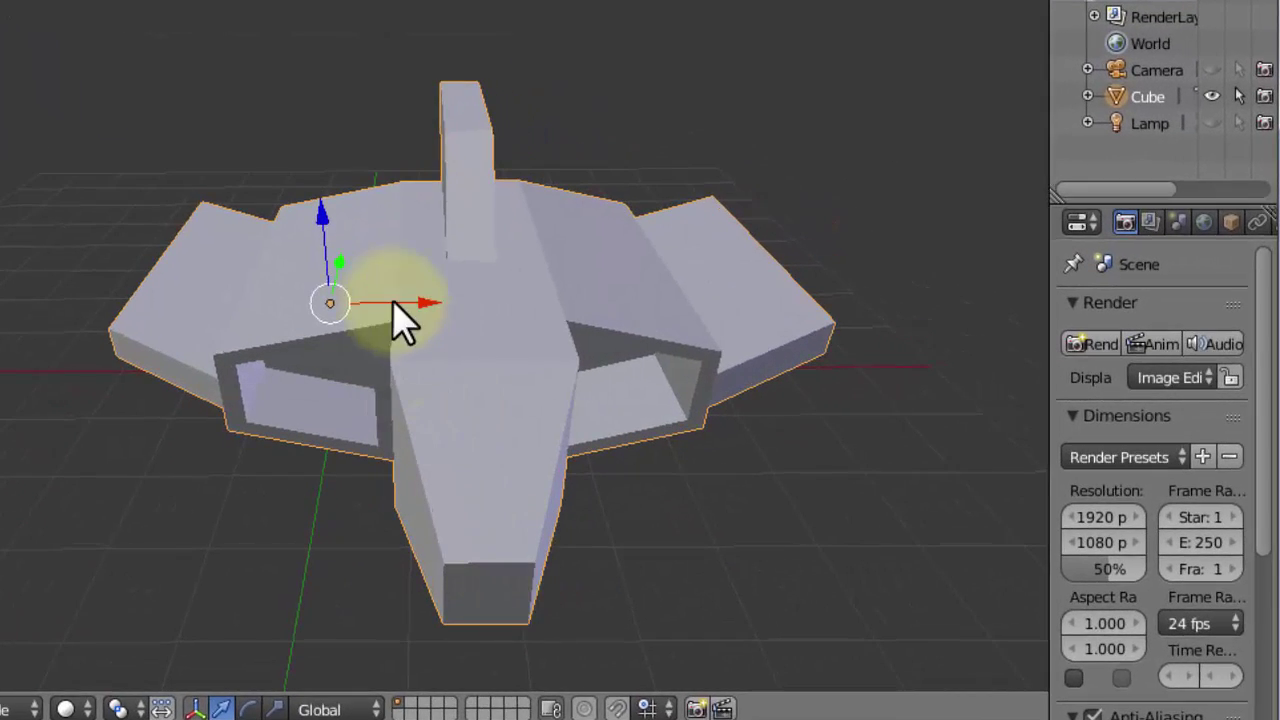
{"action": "left_click_drag", "start_coordinate": [427, 291], "coordinate": [306, 312]}
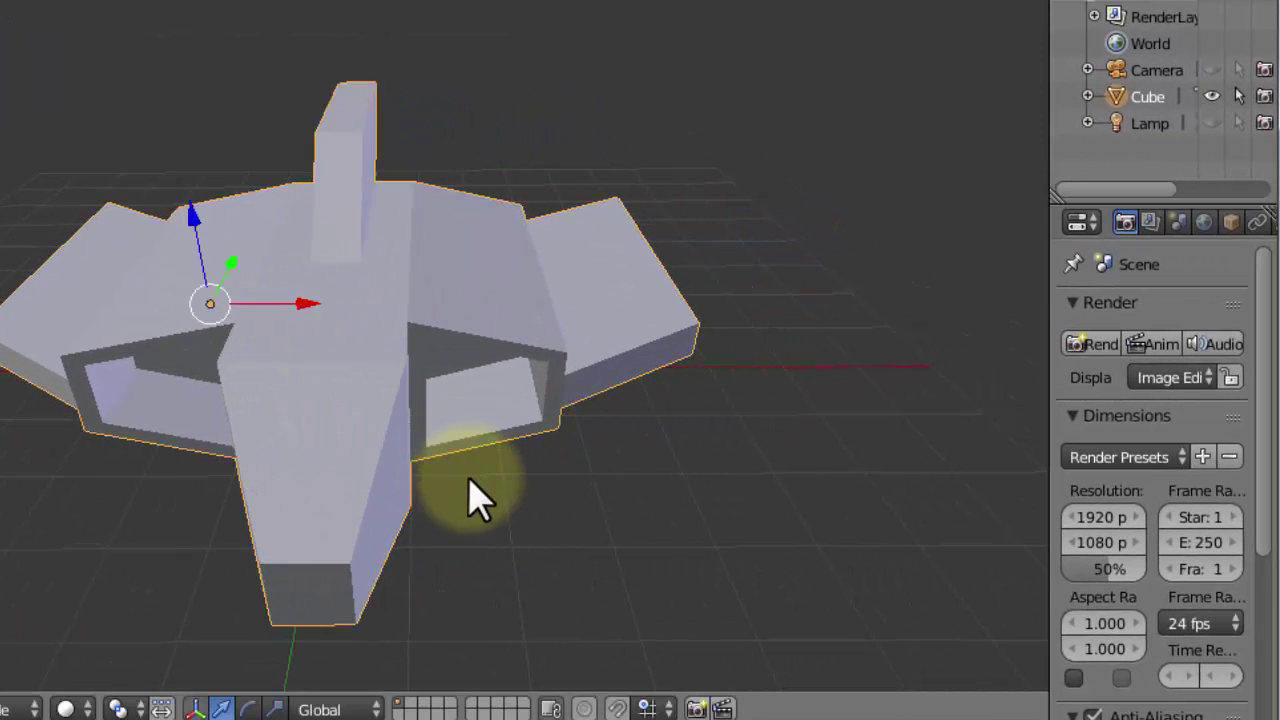
{"action": "middle_click_drag", "start_coordinate": [468, 480], "coordinate": [395, 455]}
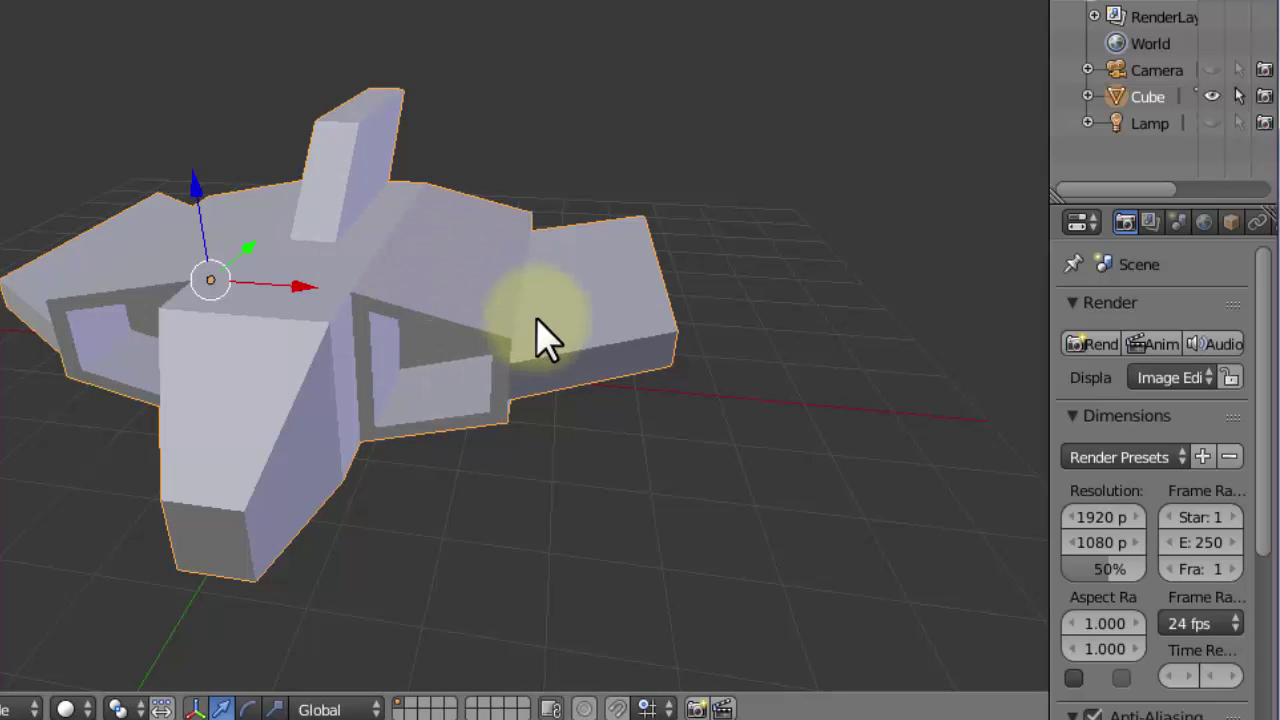
{"action": "middle_click_drag", "start_coordinate": [495, 360], "coordinate": [377, 378]}
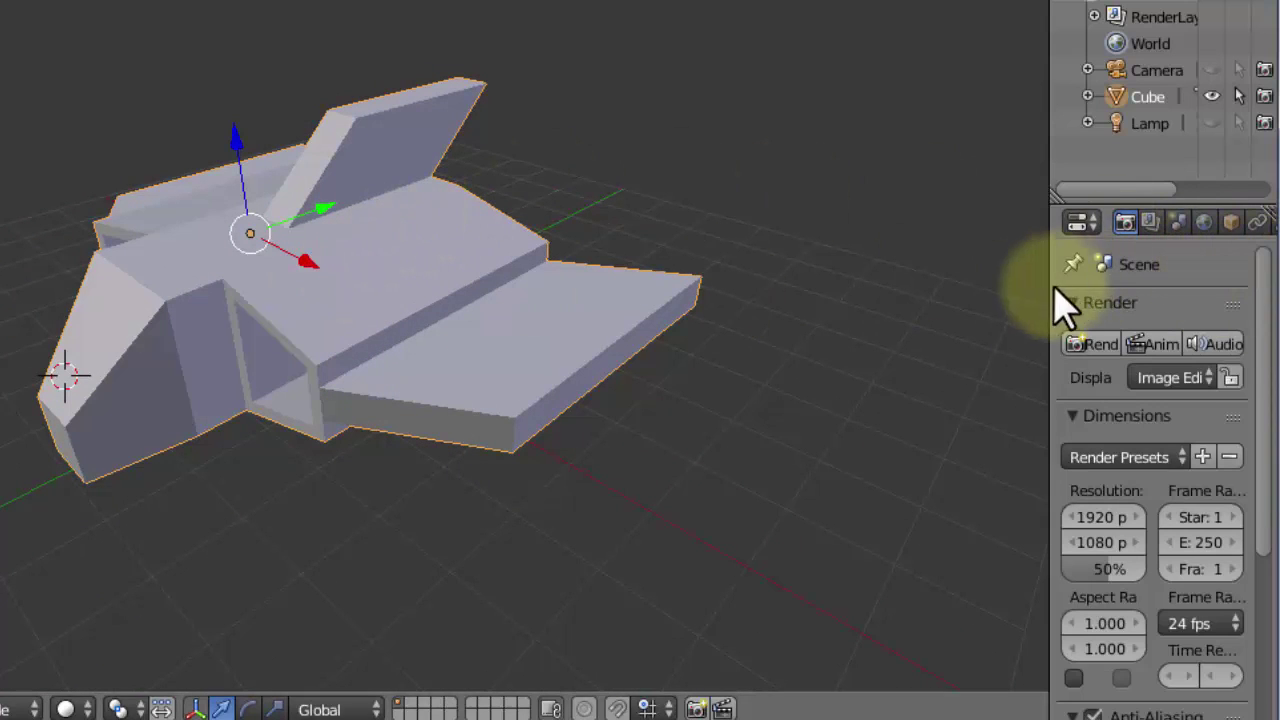
{"action": "left_click_drag", "start_coordinate": [1048, 294], "coordinate": [789, 336]}
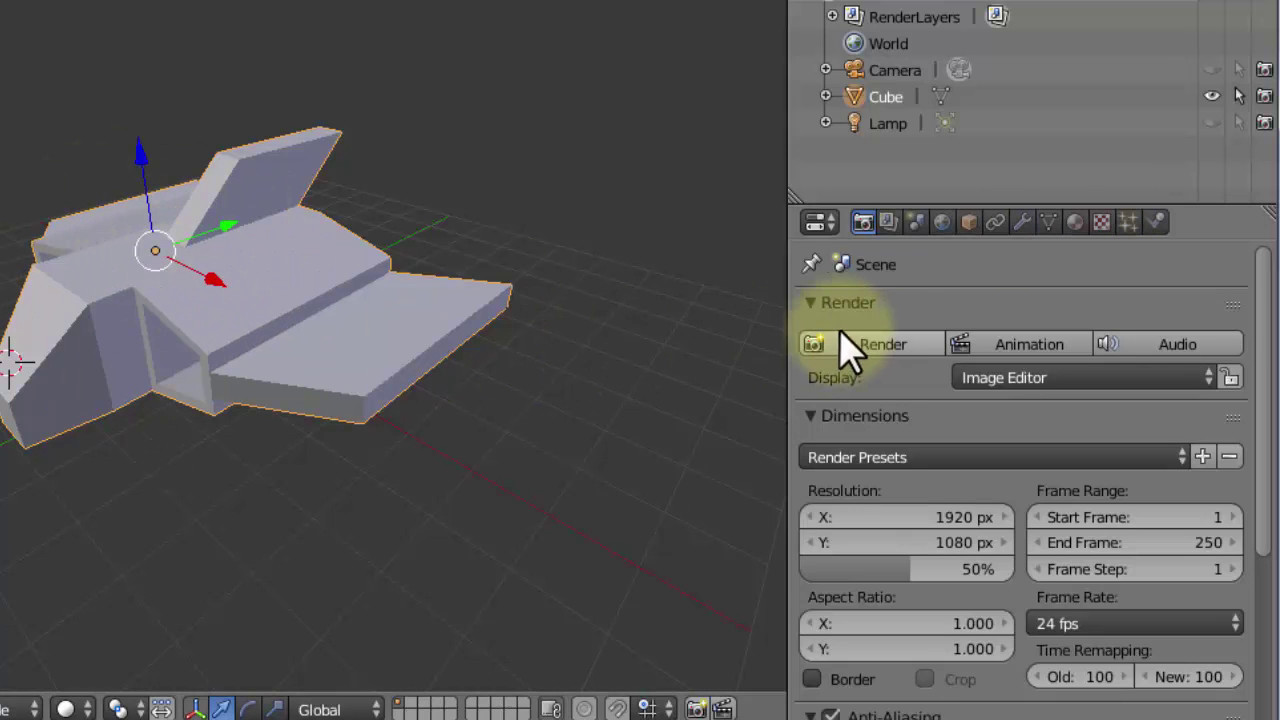
- Add a Catmull-Clark Subdivision Surface modifier (View 1, Render 2) from the Modifiers tab's Generate list
{"action": "left_click", "coordinate": [1024, 222]}
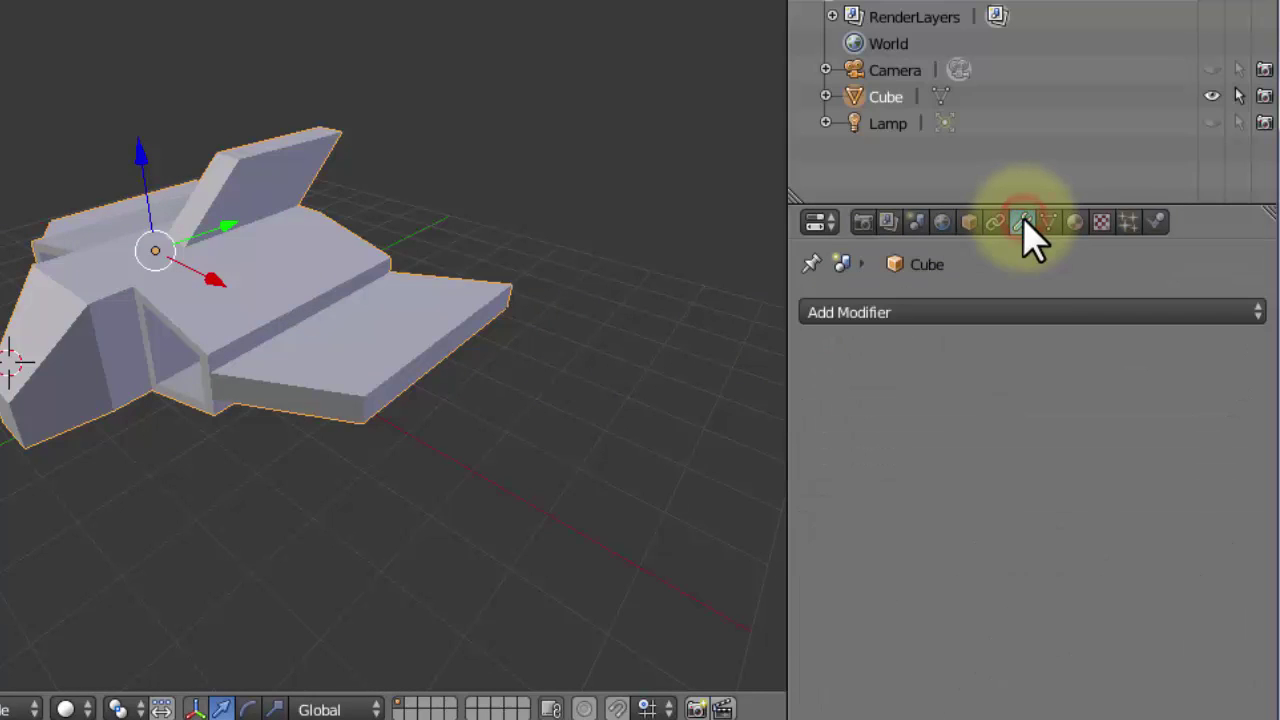
{"action": "left_click", "coordinate": [928, 313]}
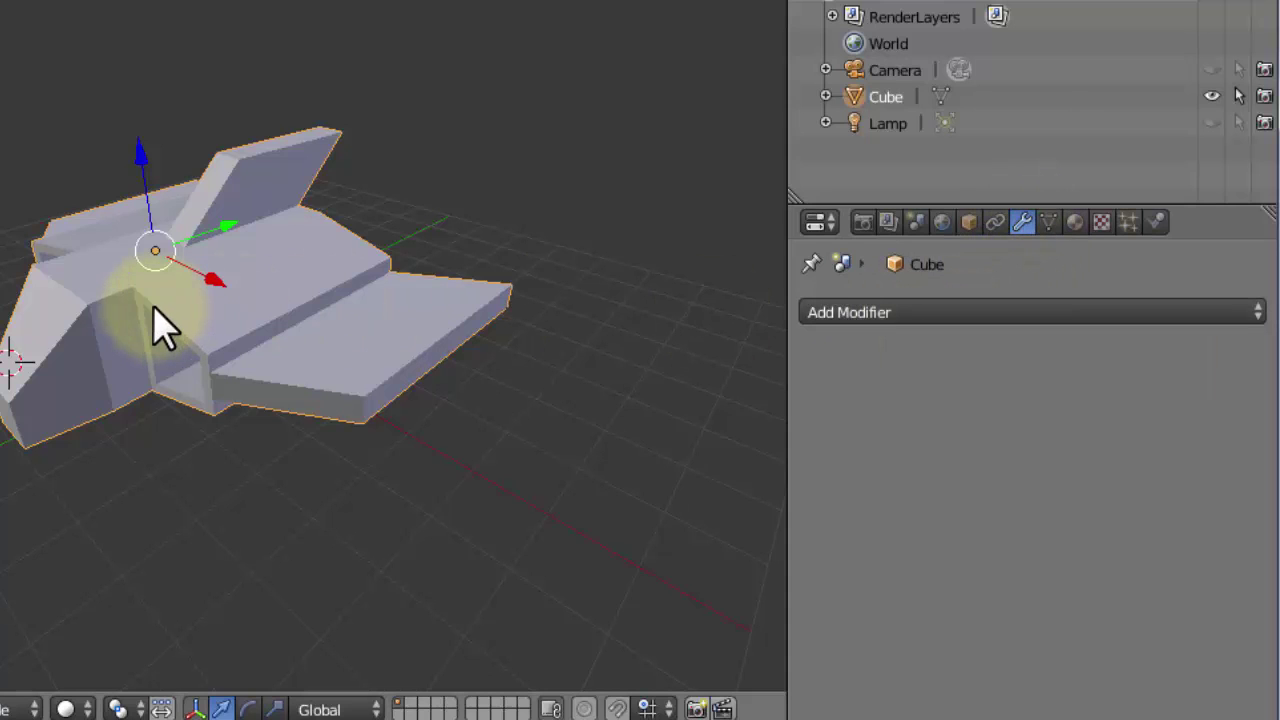
{"action": "left_click", "coordinate": [958, 312]}
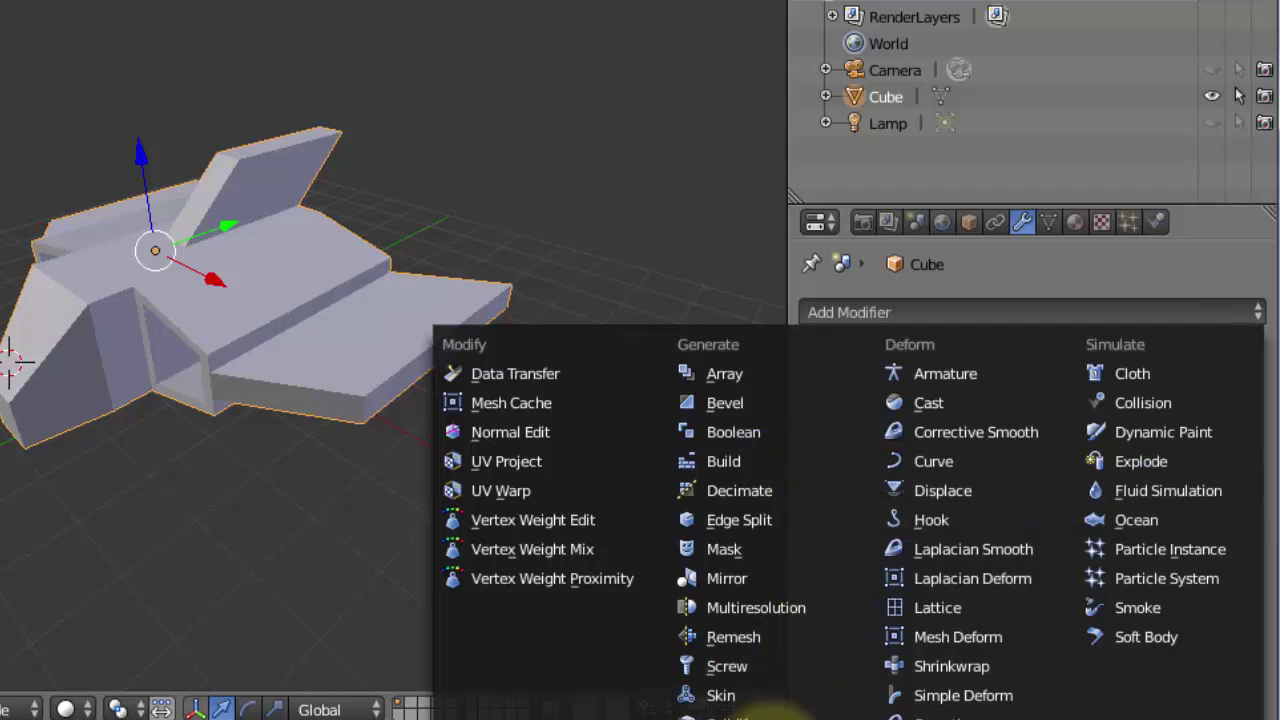
{"action": "left_click", "coordinate": [745, 716]}
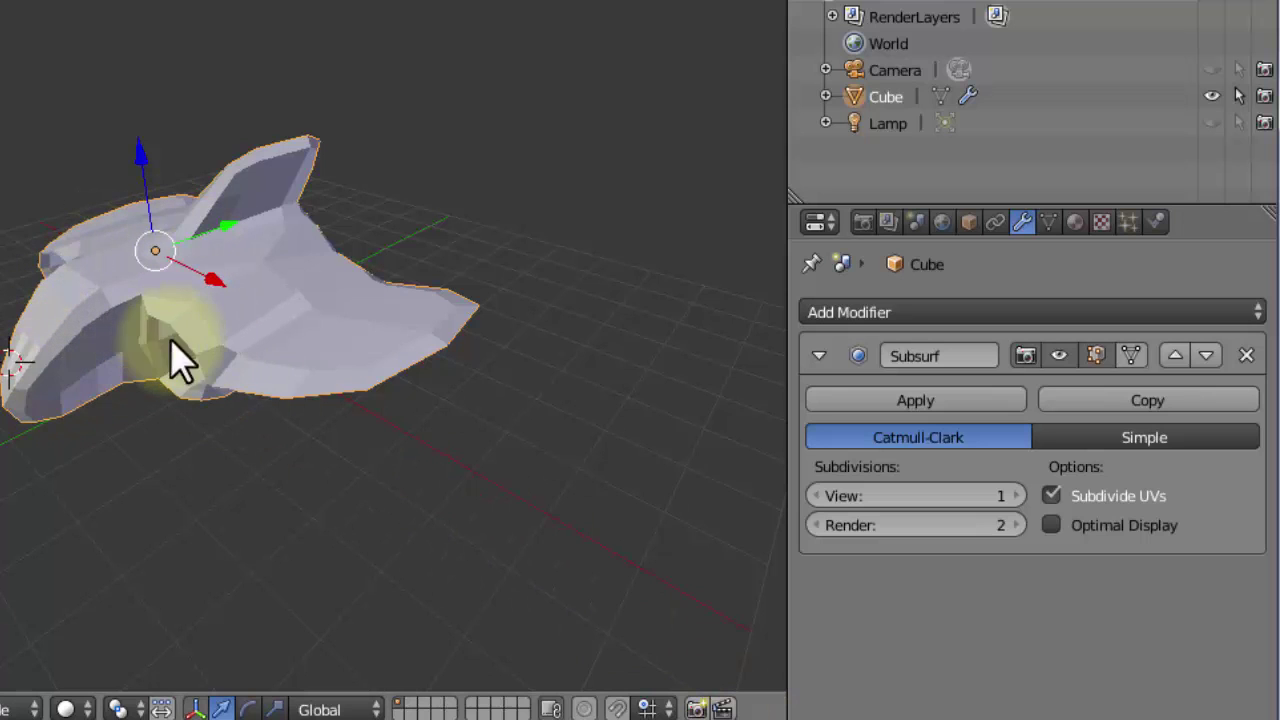
- Raise the Subsurf render subdivisions to 3 while adjusting viewport levels up to 3
{"action": "left_click", "coordinate": [1018, 496]}
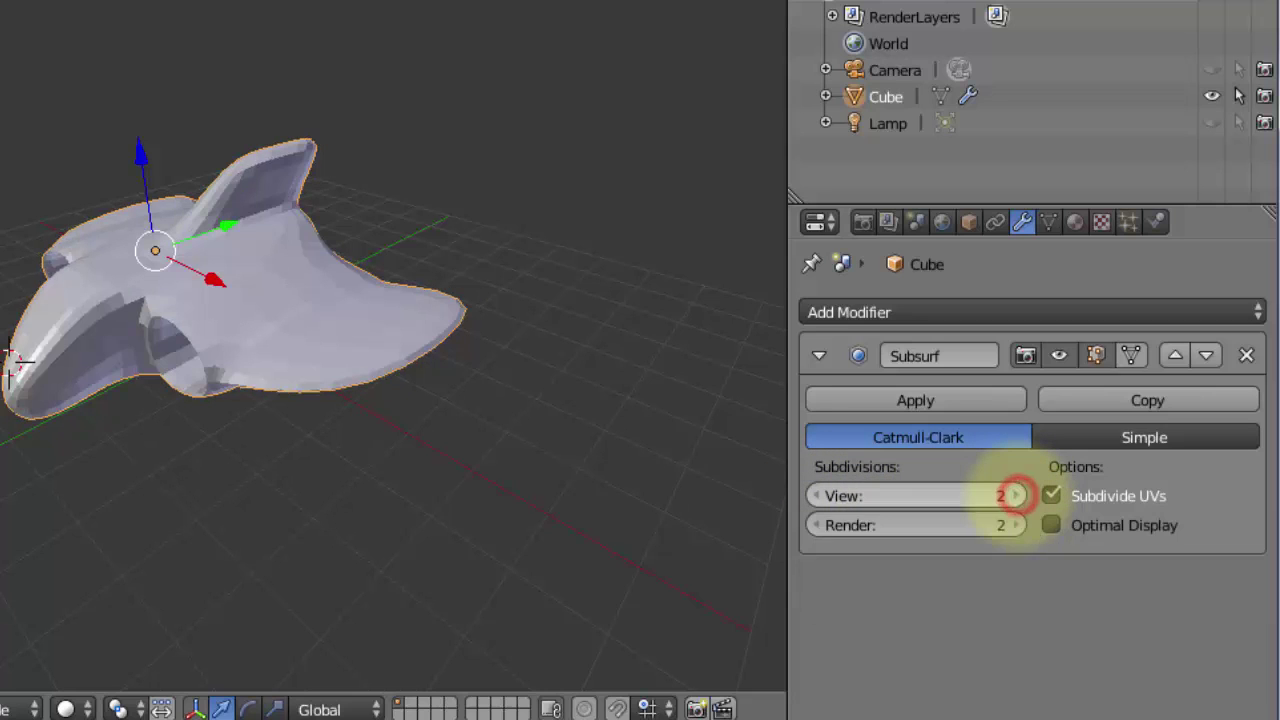
{"action": "left_click", "coordinate": [815, 497]}
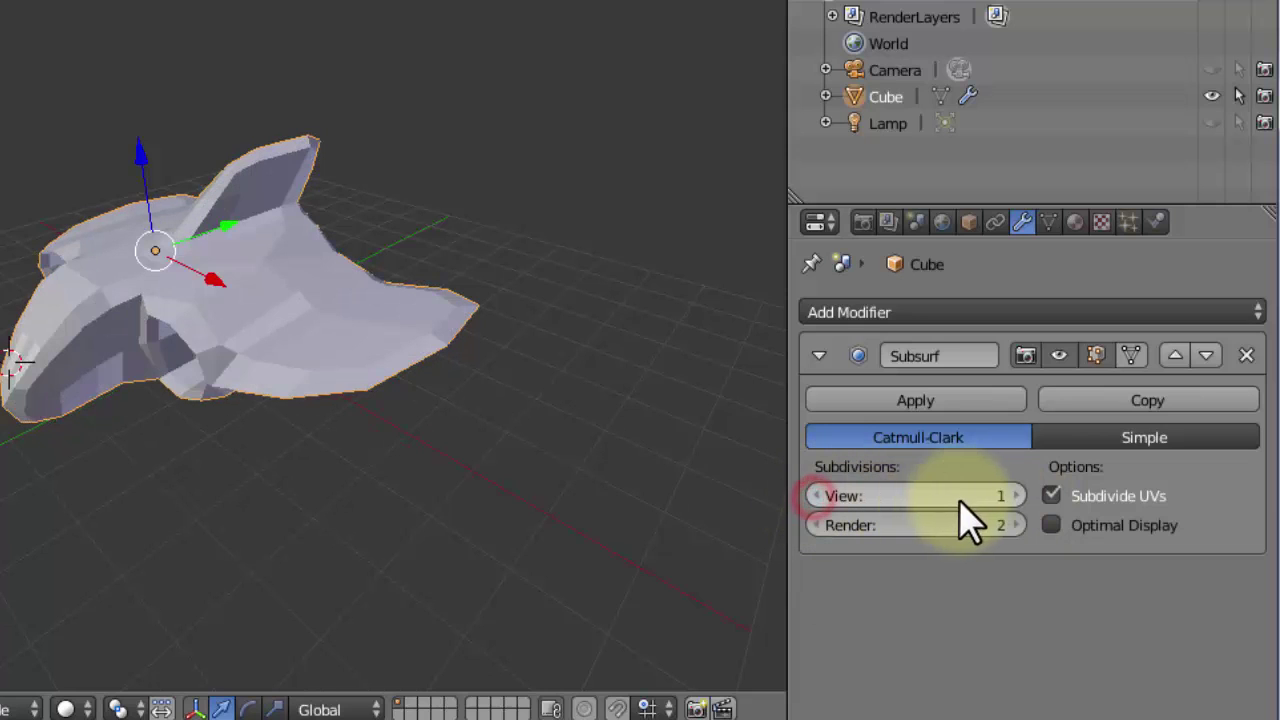
{"action": "left_click", "coordinate": [1018, 496]}
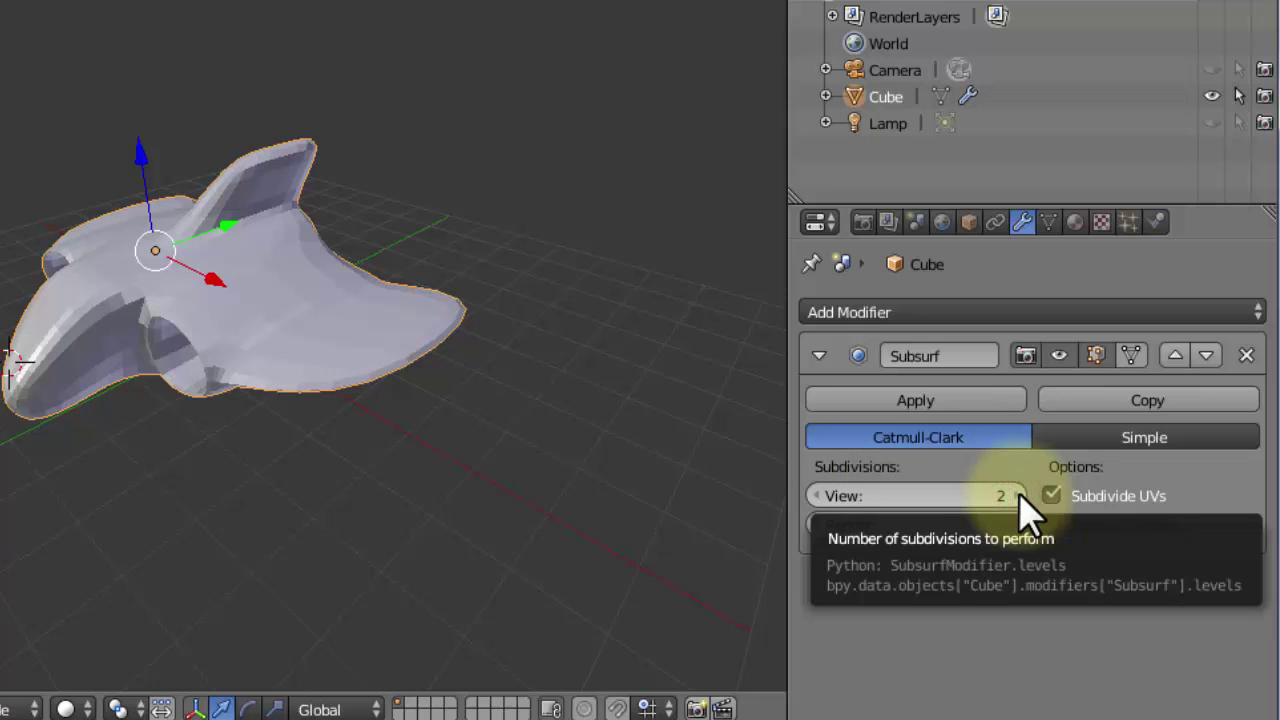
{"action": "left_click", "coordinate": [1019, 496]}
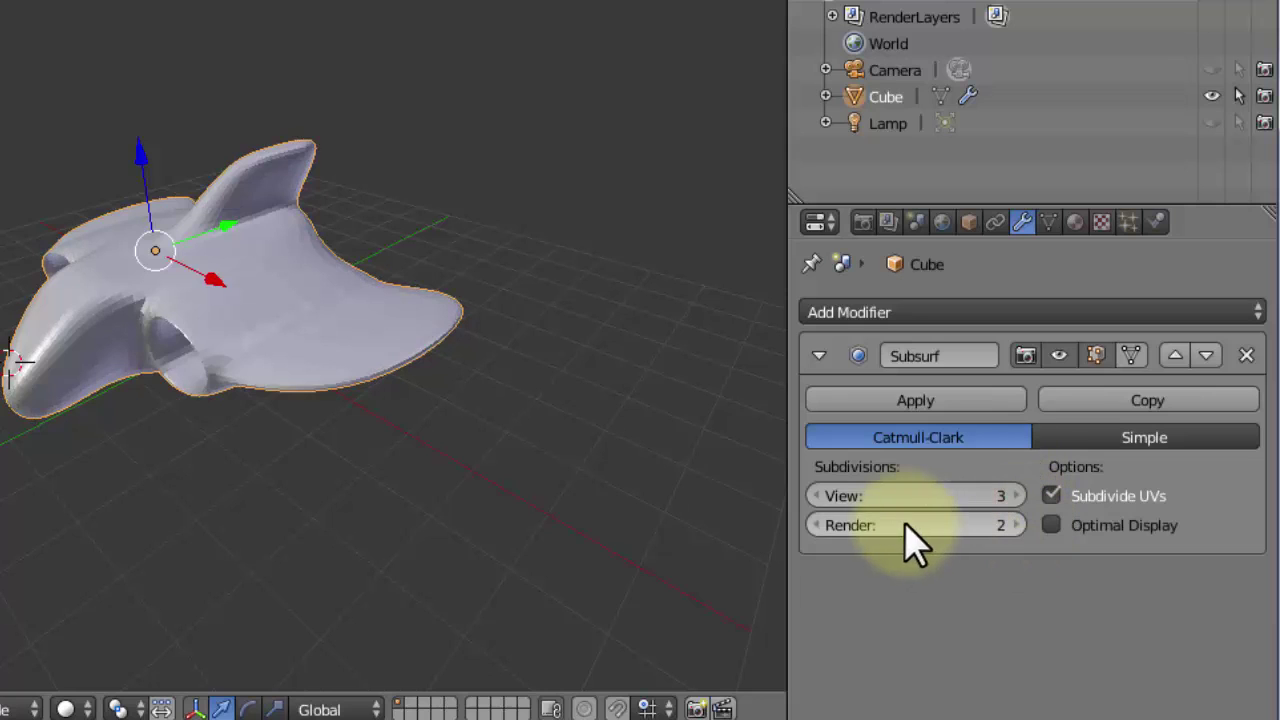
{"action": "left_click", "coordinate": [1014, 525]}
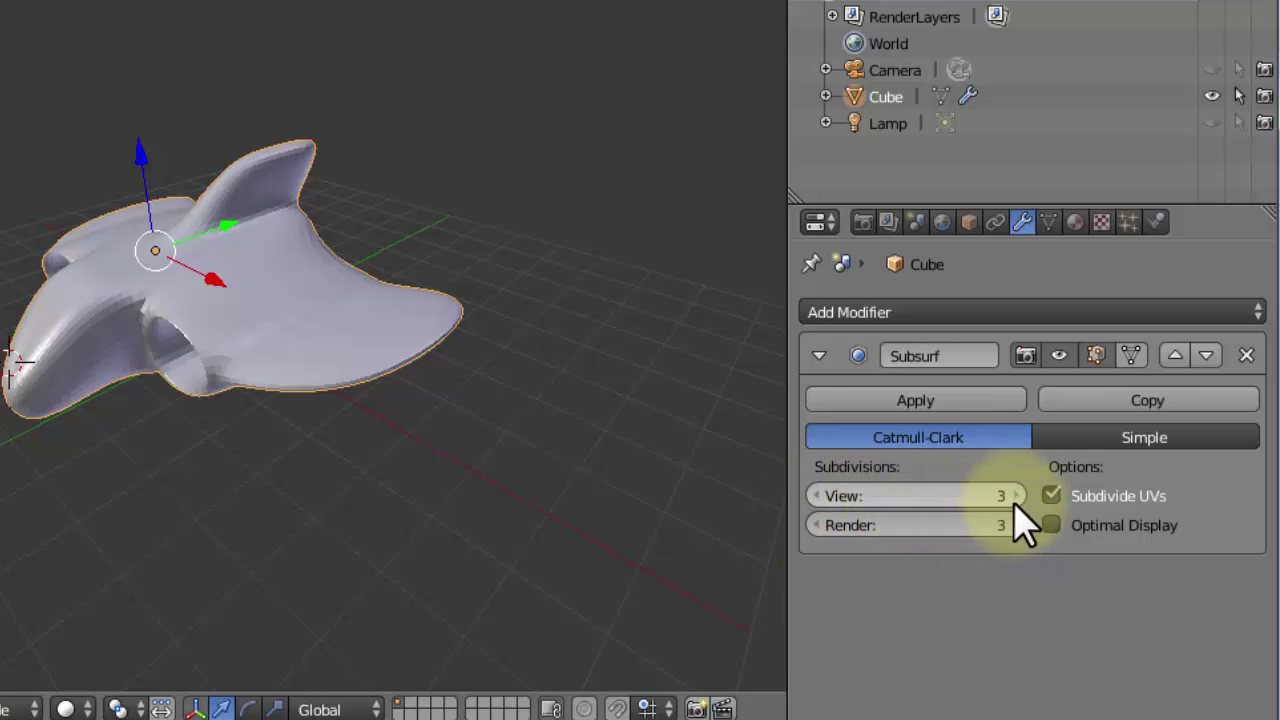
- Zoom and orbit to inspect the smoothed intake hole, then set viewport subdivisions to 2
{"action": "scroll", "coordinate": [157, 382], "scroll_direction": "up", "scroll_amount": 5}
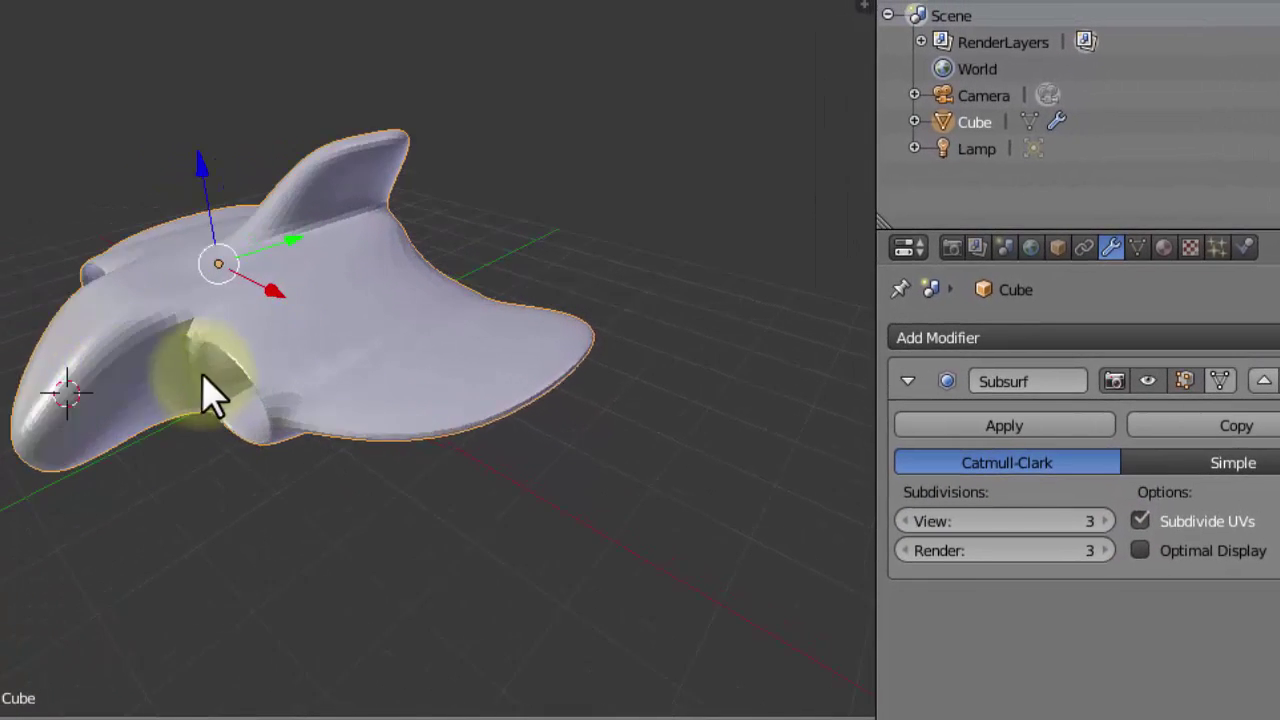
{"action": "middle_click_drag", "start_coordinate": [246, 380], "coordinate": [418, 372]}
{"action": "scroll", "coordinate": [420, 385], "scroll_direction": "down", "scroll_amount": 3}
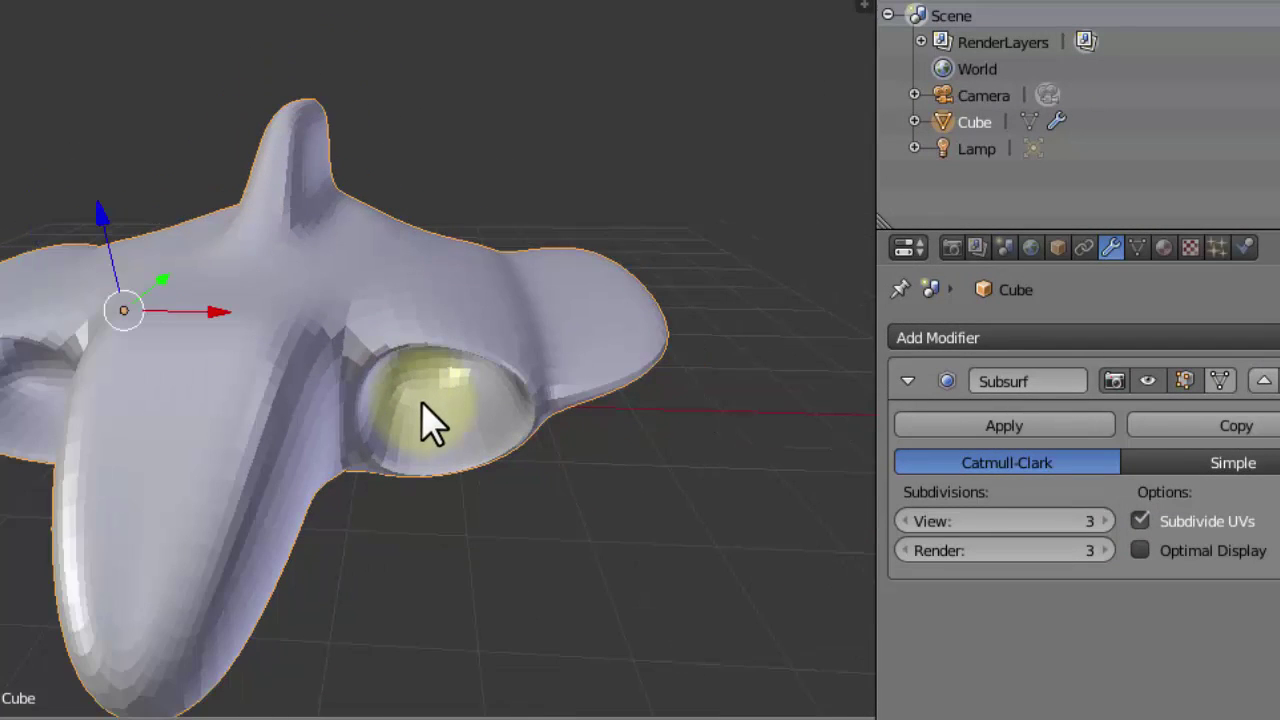
{"action": "scroll", "coordinate": [350, 400], "scroll_direction": "down", "scroll_amount": 2}
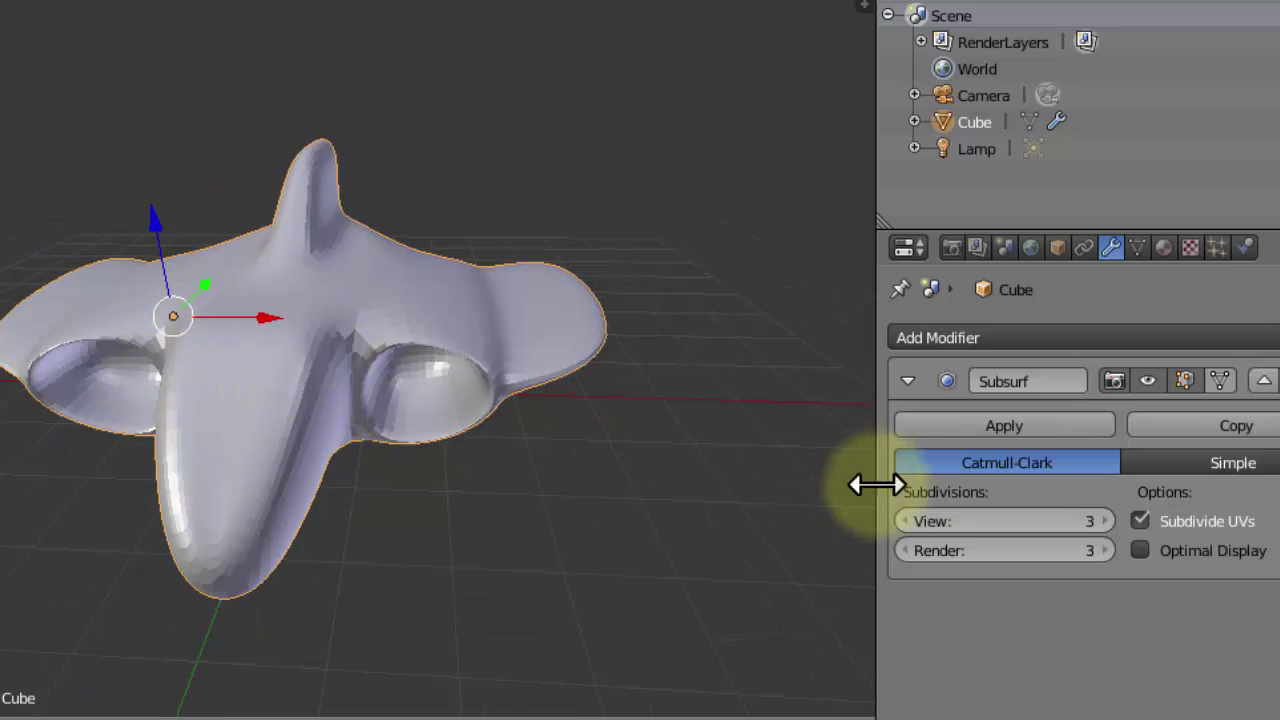
{"action": "left_click", "coordinate": [903, 521]}
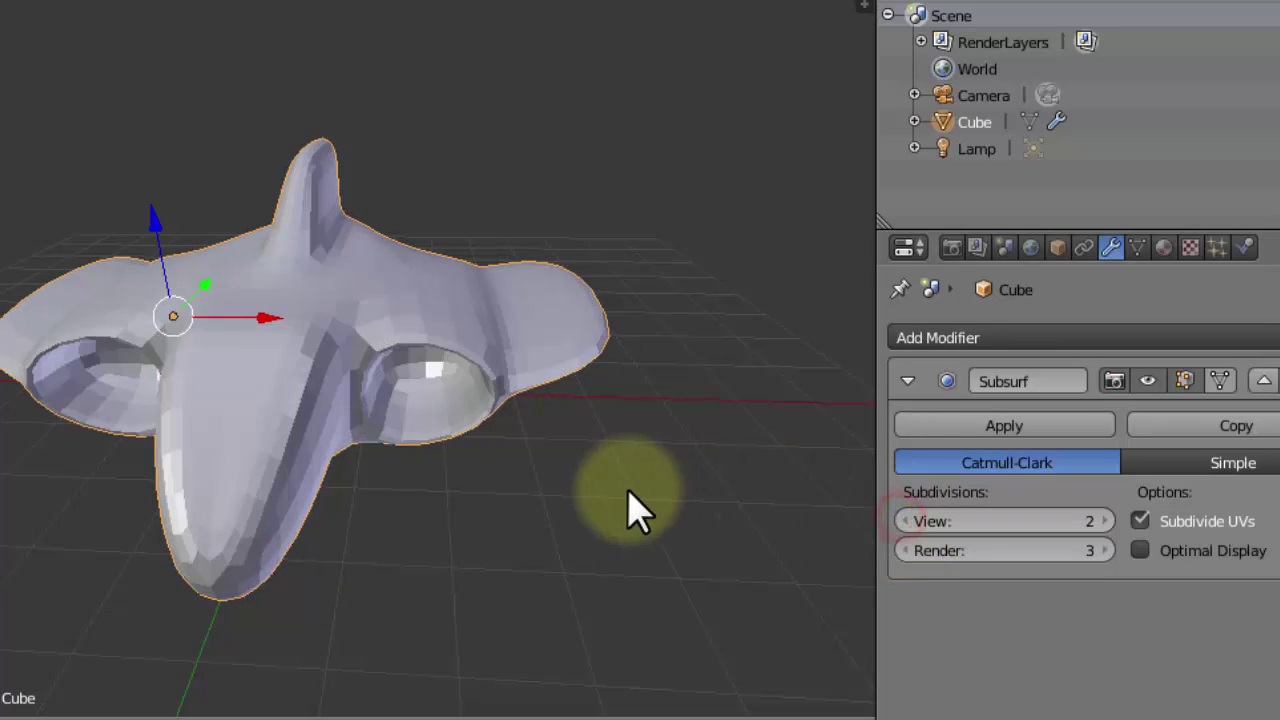
{"action": "middle_click_drag", "start_coordinate": [571, 523], "coordinate": [486, 466]}
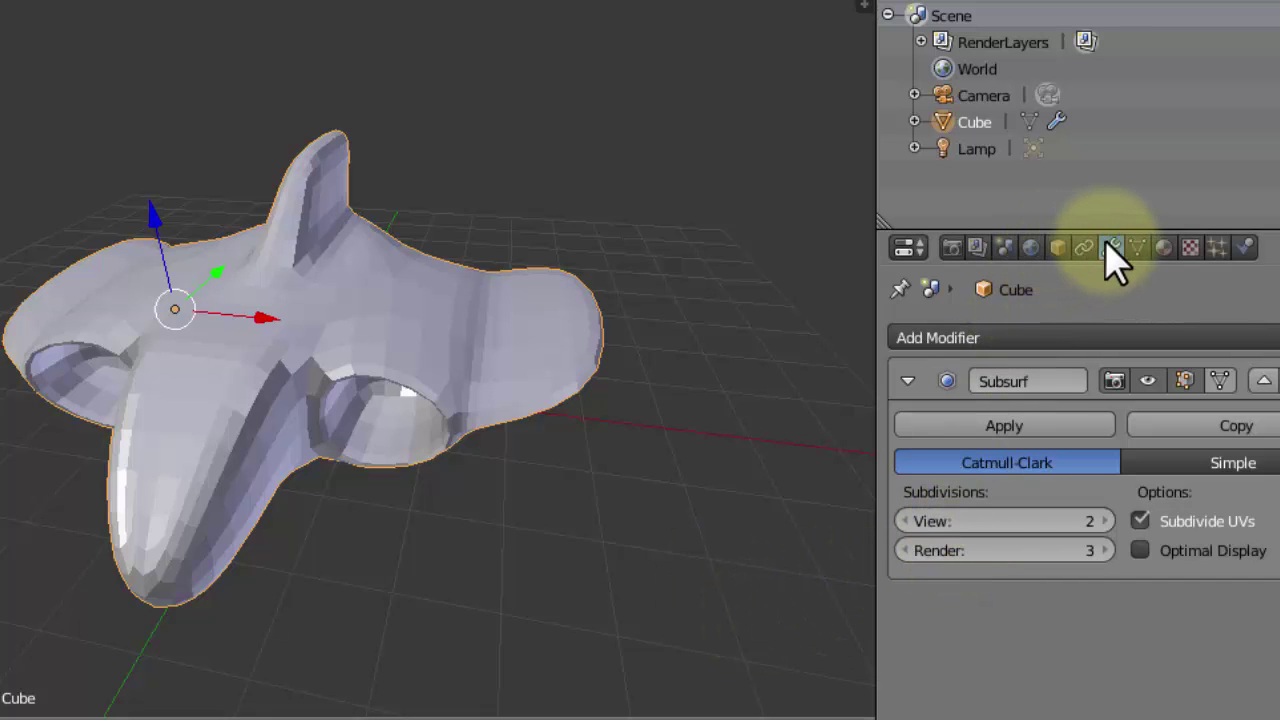
{"action": "left_click", "coordinate": [1008, 338]}
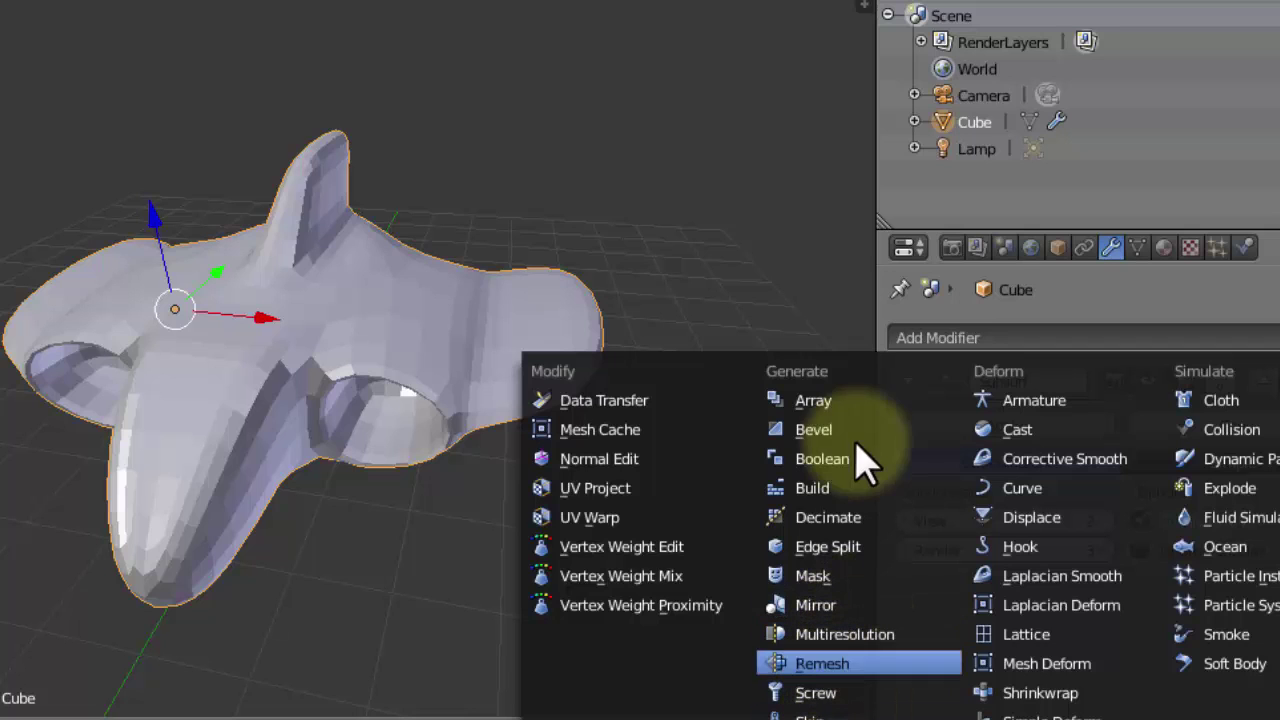
{"action": "scroll", "coordinate": [789, 366], "scroll_direction": "down", "scroll_amount": 1}
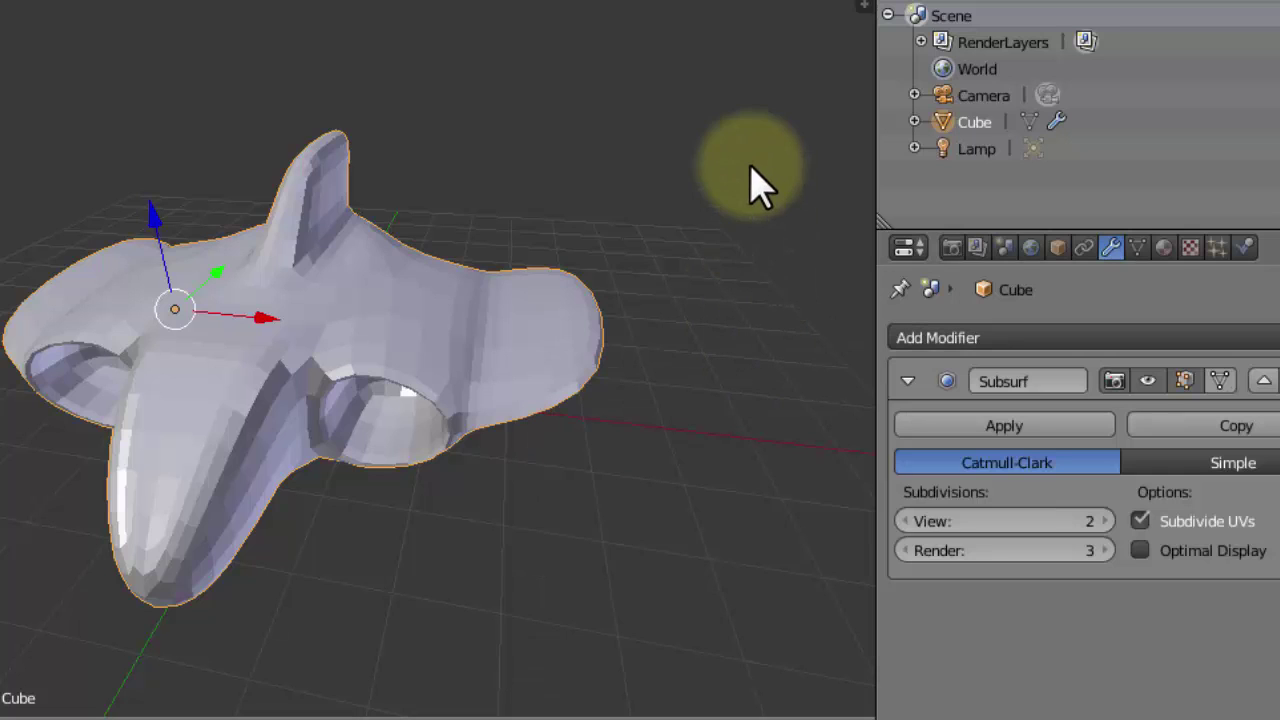
{"action": "left_click", "coordinate": [750, 164]}
{"action": "left_click", "coordinate": [908, 521]}
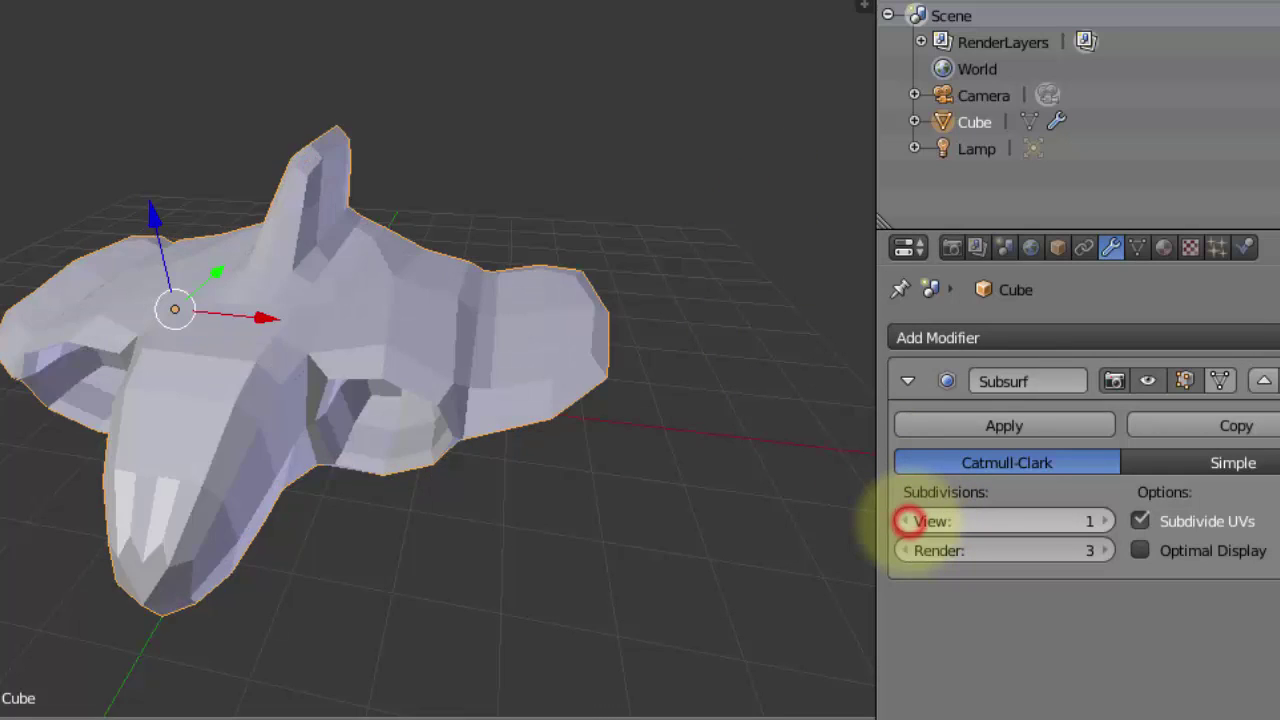
{"action": "left_click", "coordinate": [905, 518]}
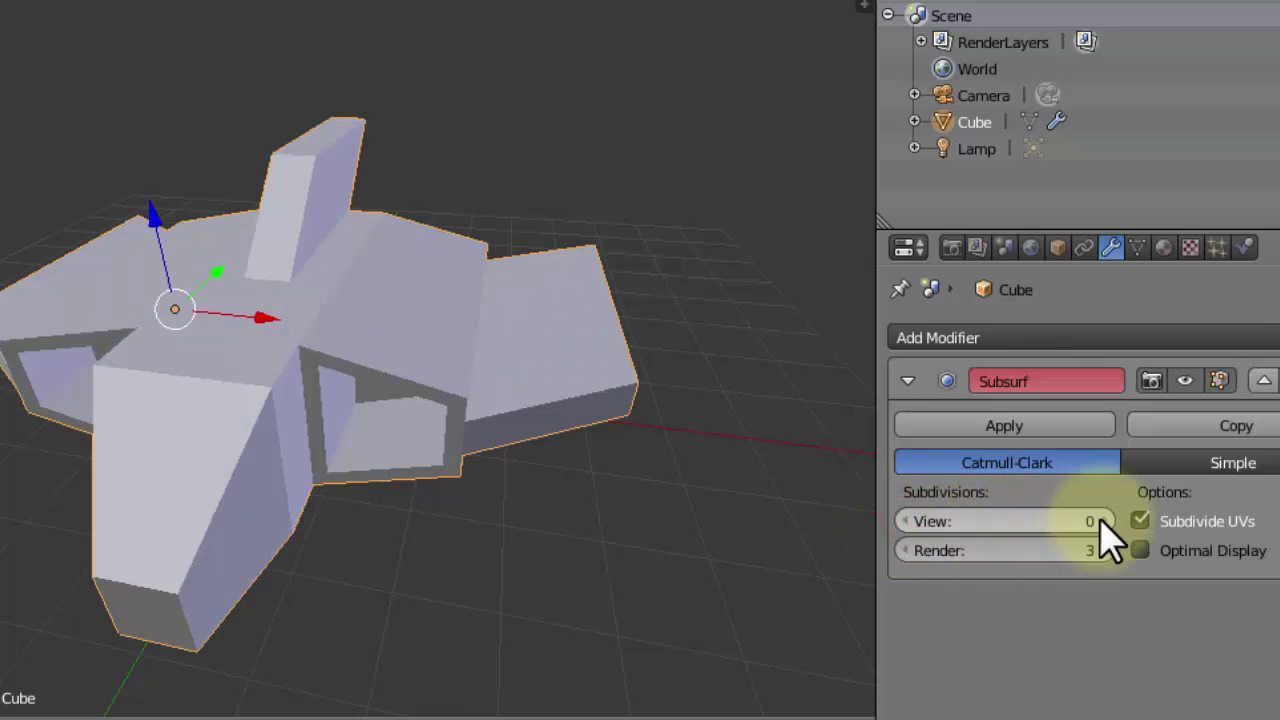
{"action": "left_click", "coordinate": [1103, 520]}
{"action": "left_click", "coordinate": [1102, 519]}
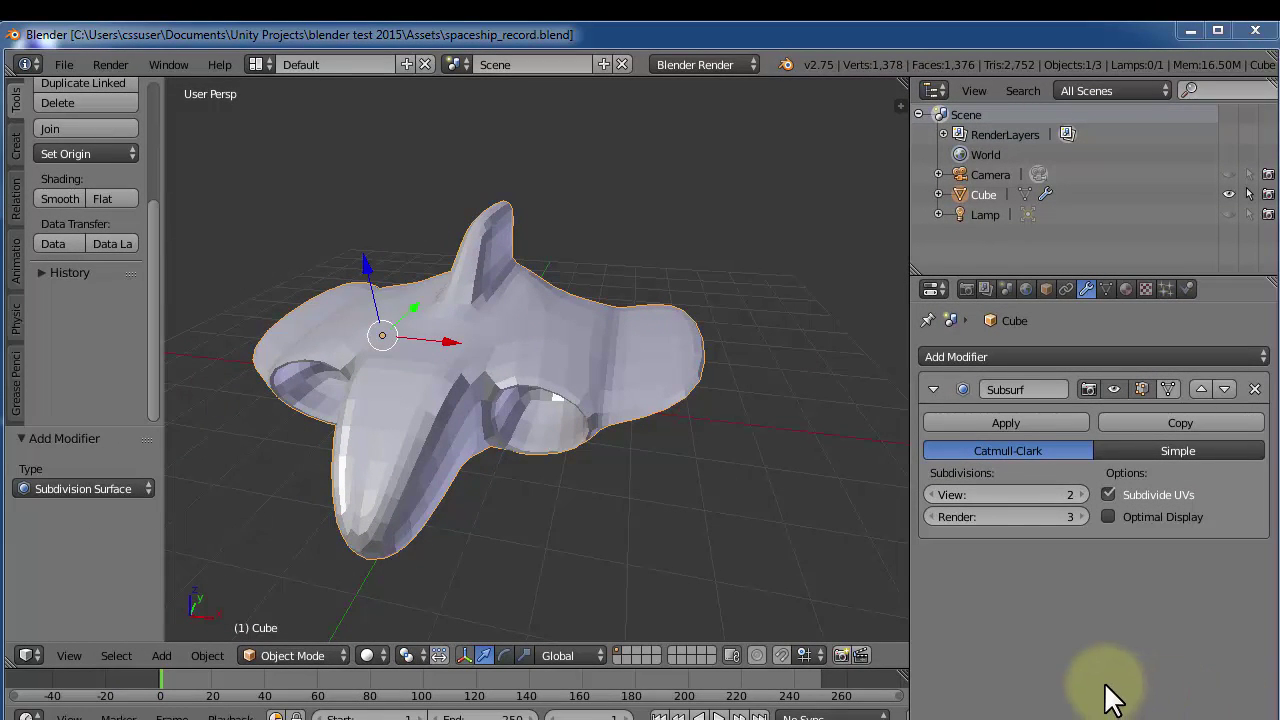
- In Unity, drag spaceship_record into the Scene and apply the Ship Color material to it
{"action": "key", "text": "alt+Tab"}
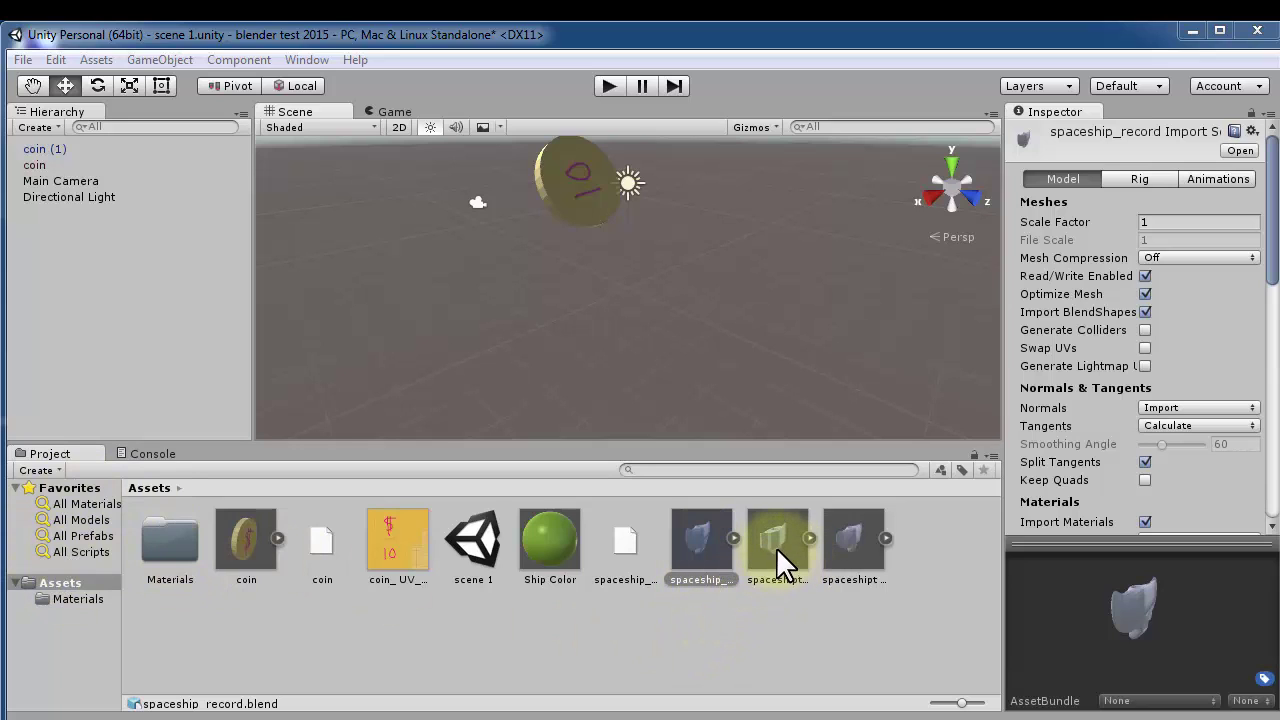
{"action": "left_click", "coordinate": [702, 548]}
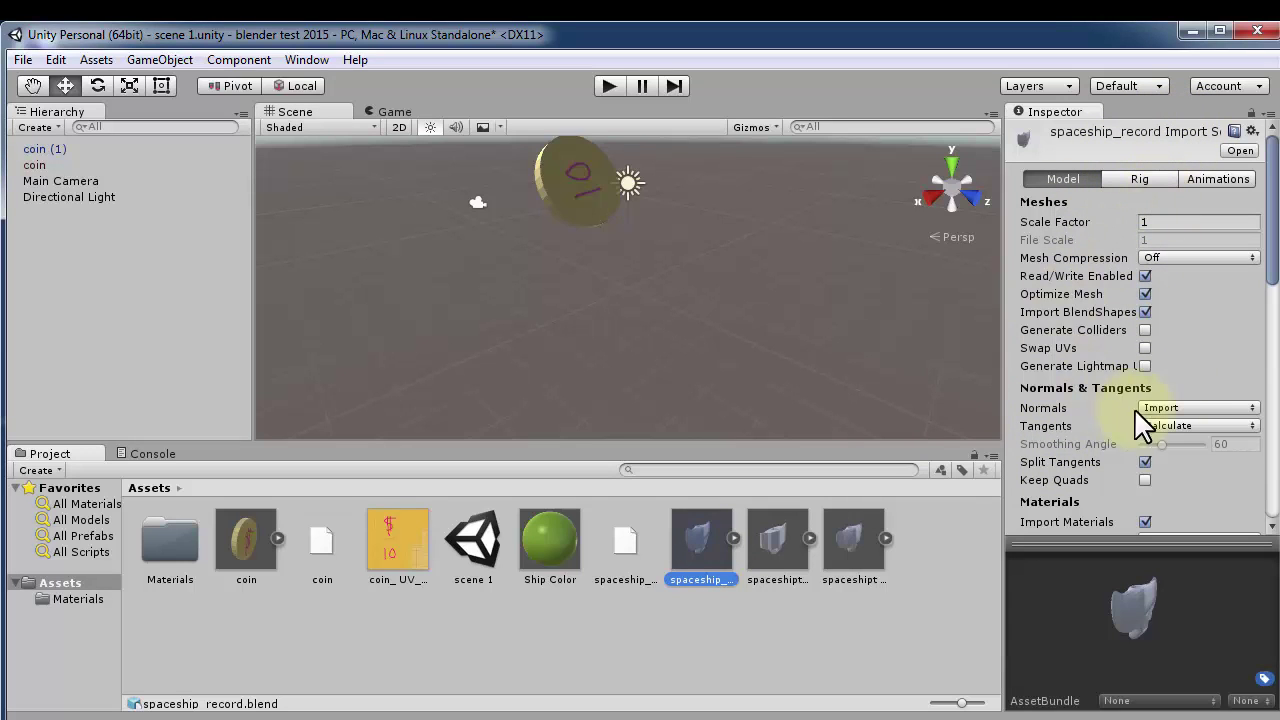
{"action": "left_click_drag", "start_coordinate": [695, 538], "coordinate": [682, 261]}
{"action": "left_click_drag", "start_coordinate": [562, 540], "coordinate": [714, 263]}
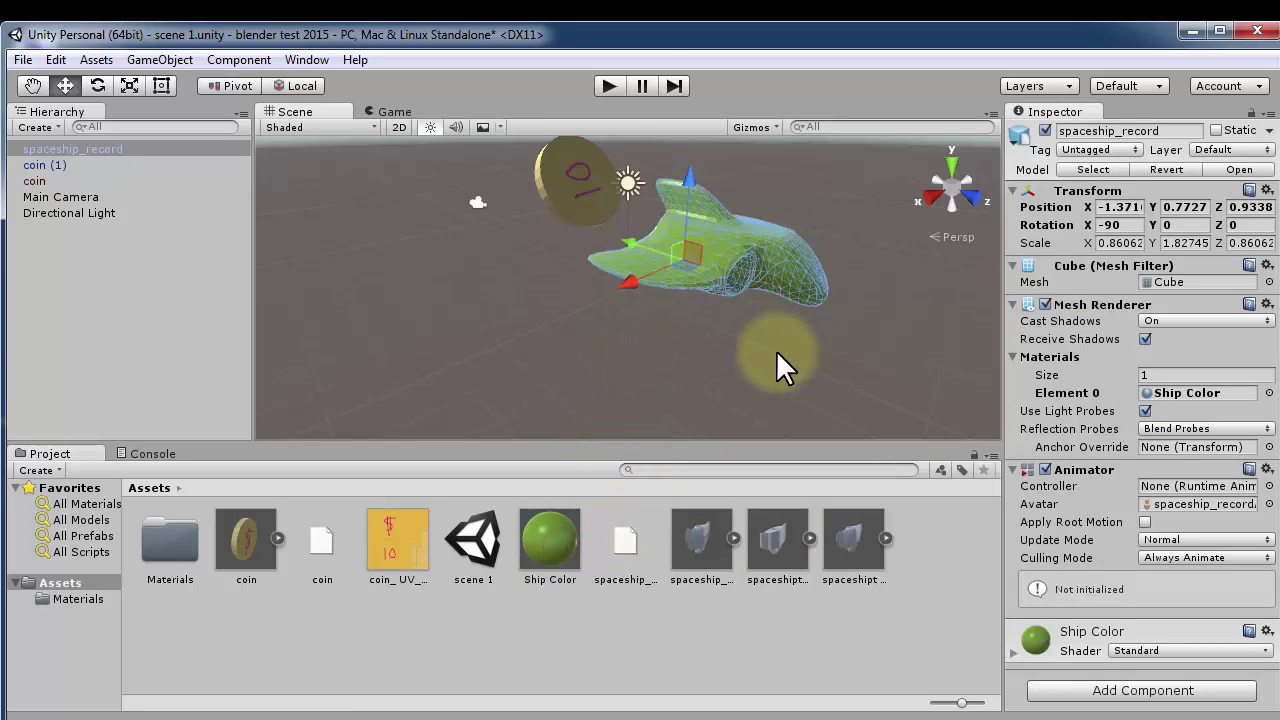
- Move coin (1) left to X 7.23, away from the spaceship, then reselect the ship
{"action": "left_click", "coordinate": [560, 184]}
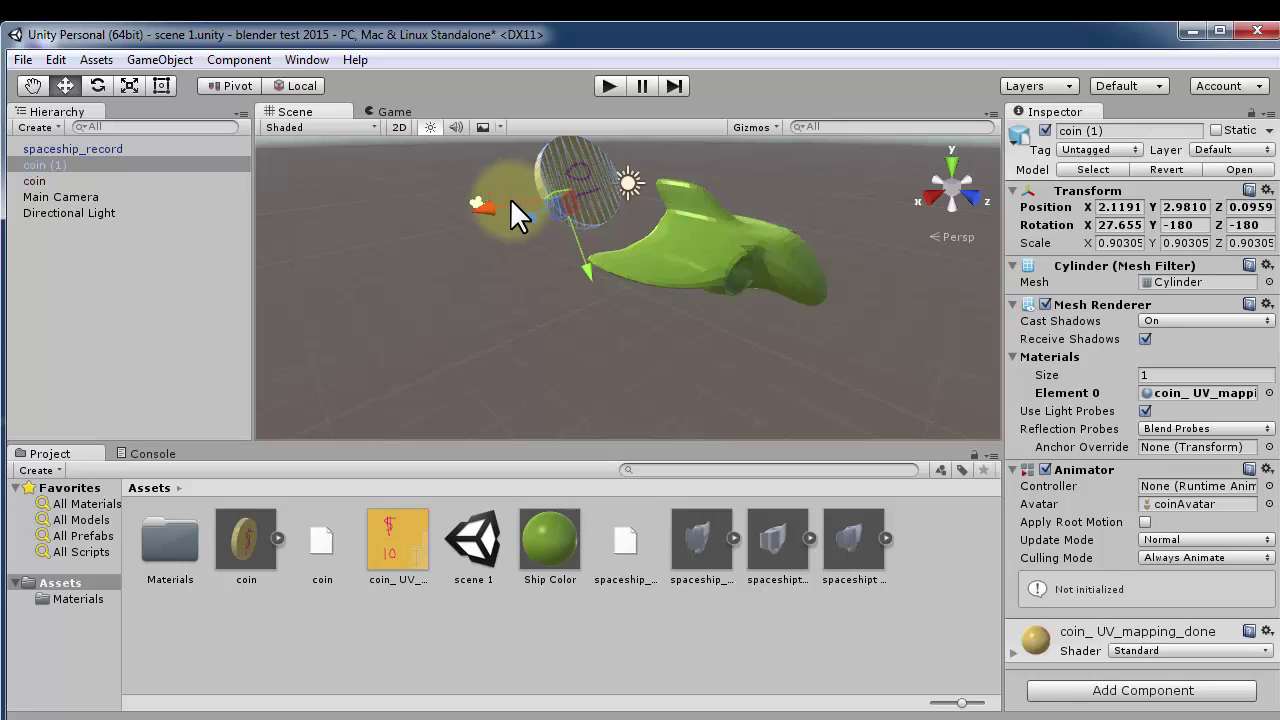
{"action": "left_click", "coordinate": [506, 198]}
{"action": "left_click", "coordinate": [577, 173]}
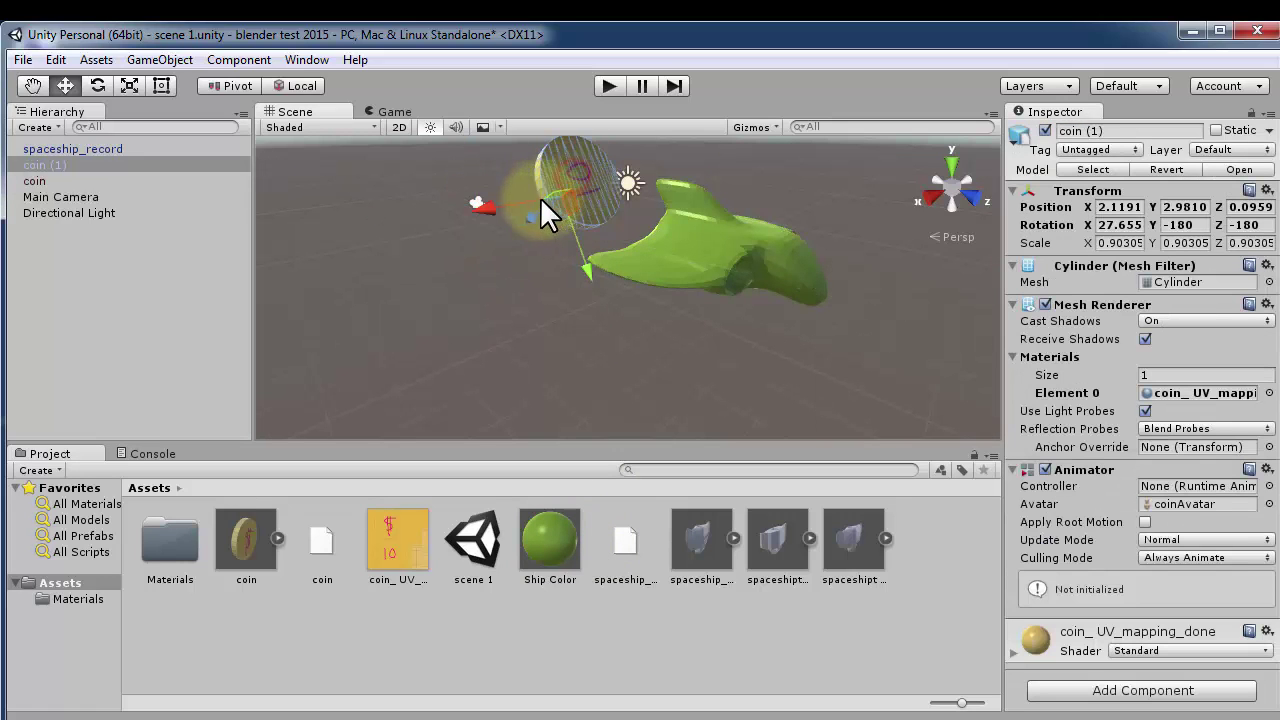
{"action": "left_click_drag", "start_coordinate": [483, 207], "coordinate": [344, 247]}
{"action": "left_click", "coordinate": [706, 288]}
{"action": "scroll", "coordinate": [800, 294], "scroll_direction": "up", "scroll_amount": 2}
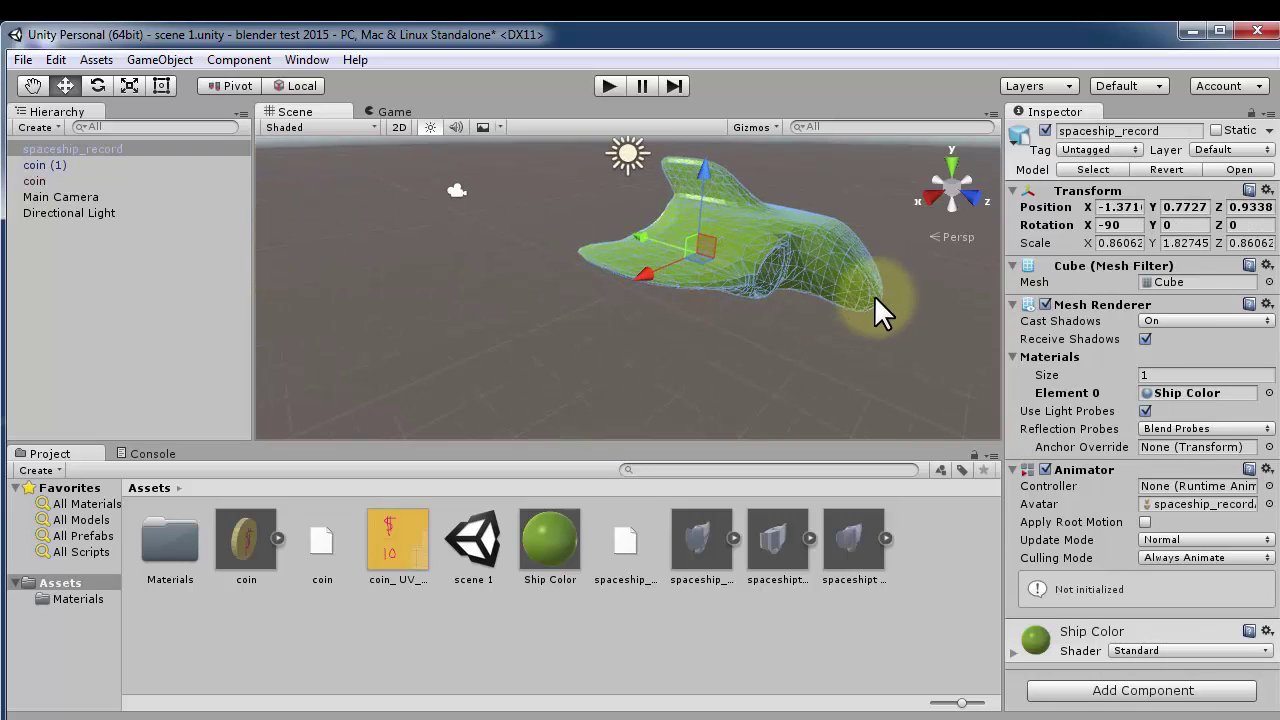